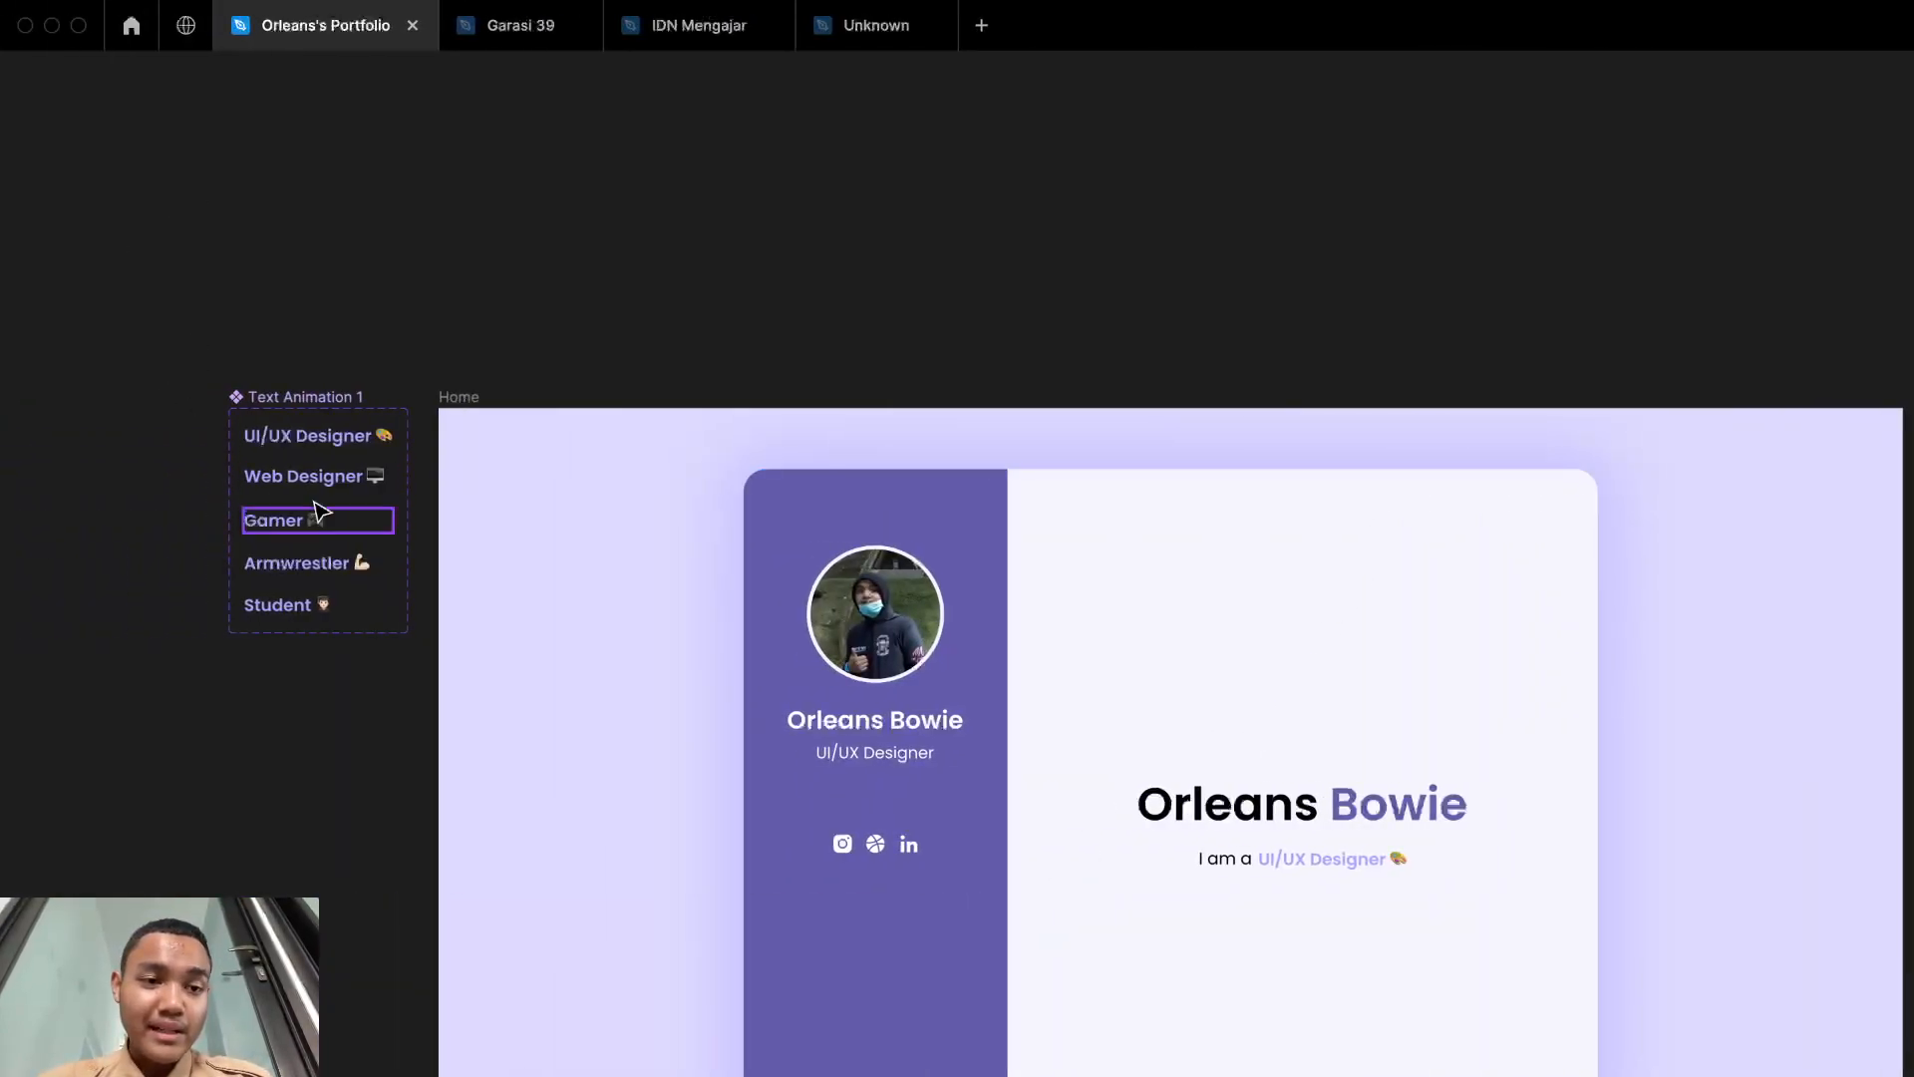
mouse_move(837, 934)
left_mouse_down()
mouse_move(731, 857)
mouse_move(929, 889)
mouse_move(817, 941)
left_mouse_up()
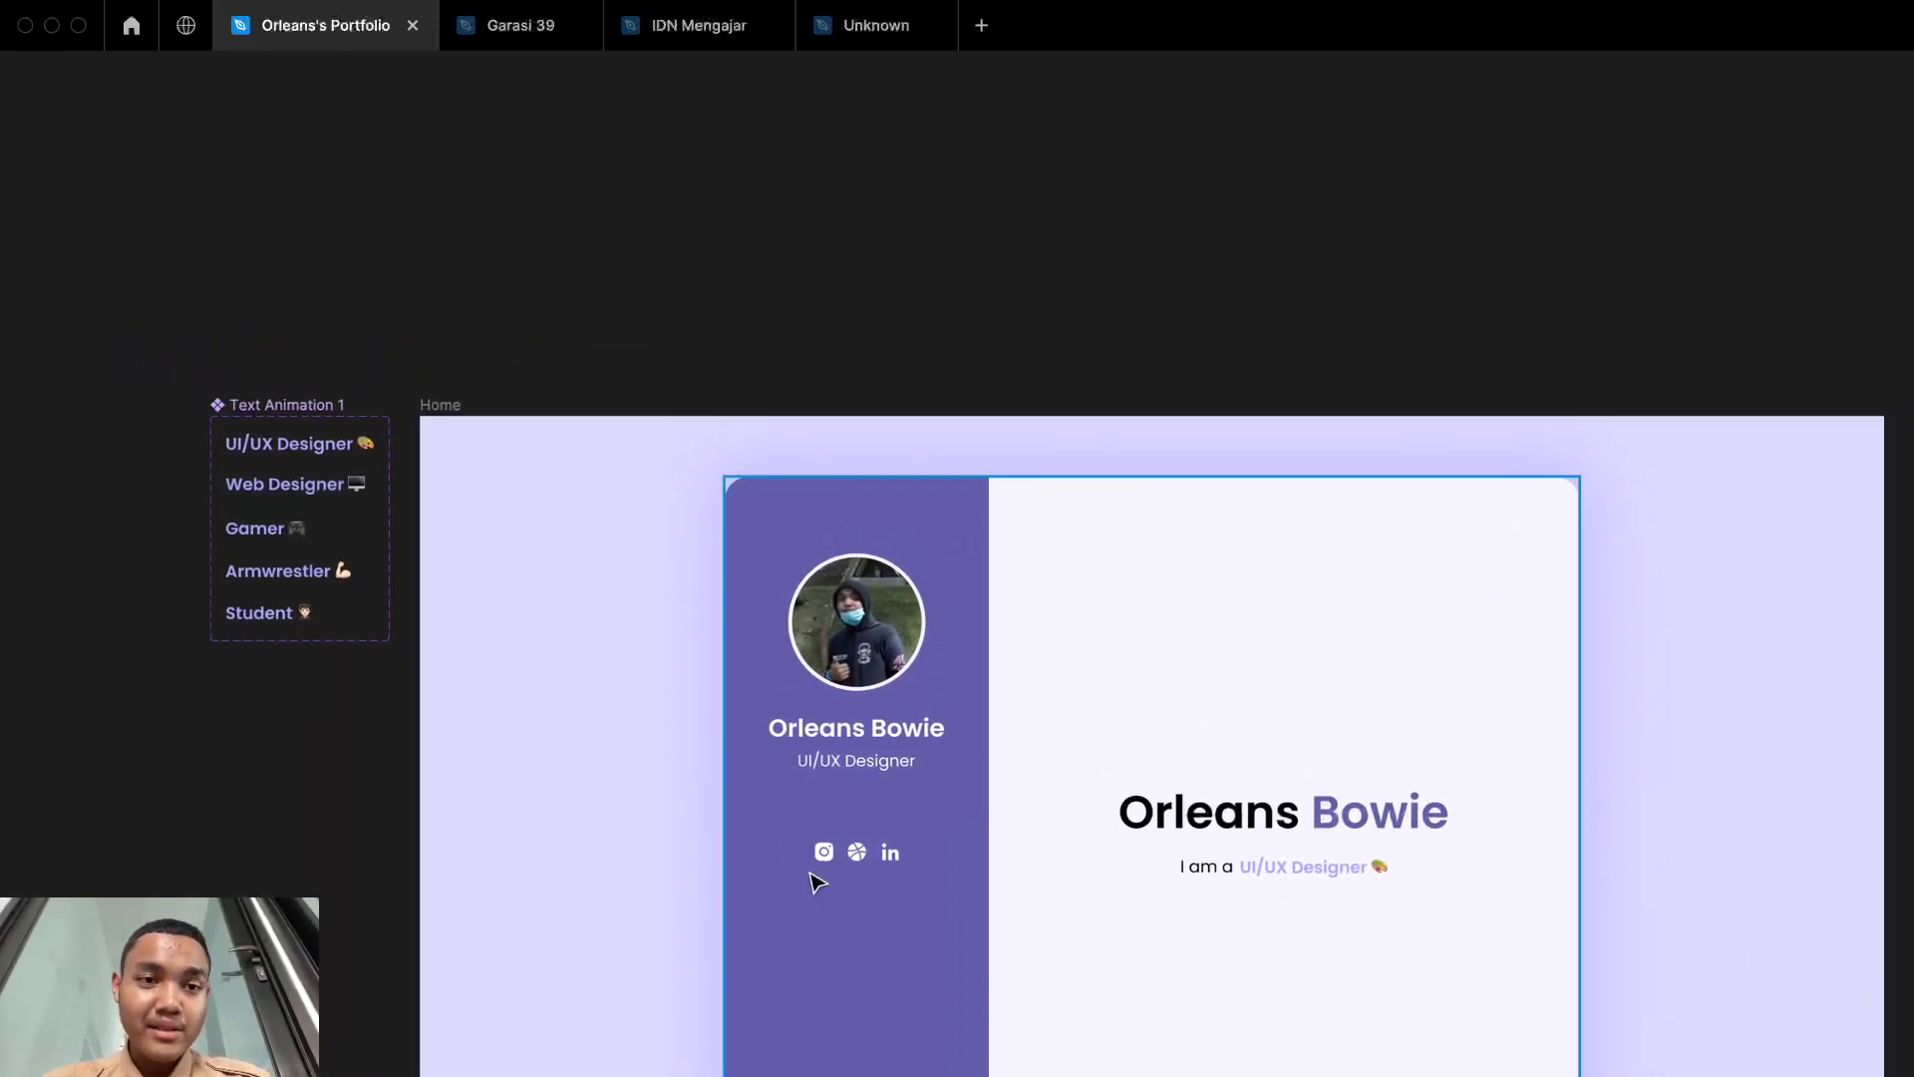
scroll(818, 882, "down", 5)
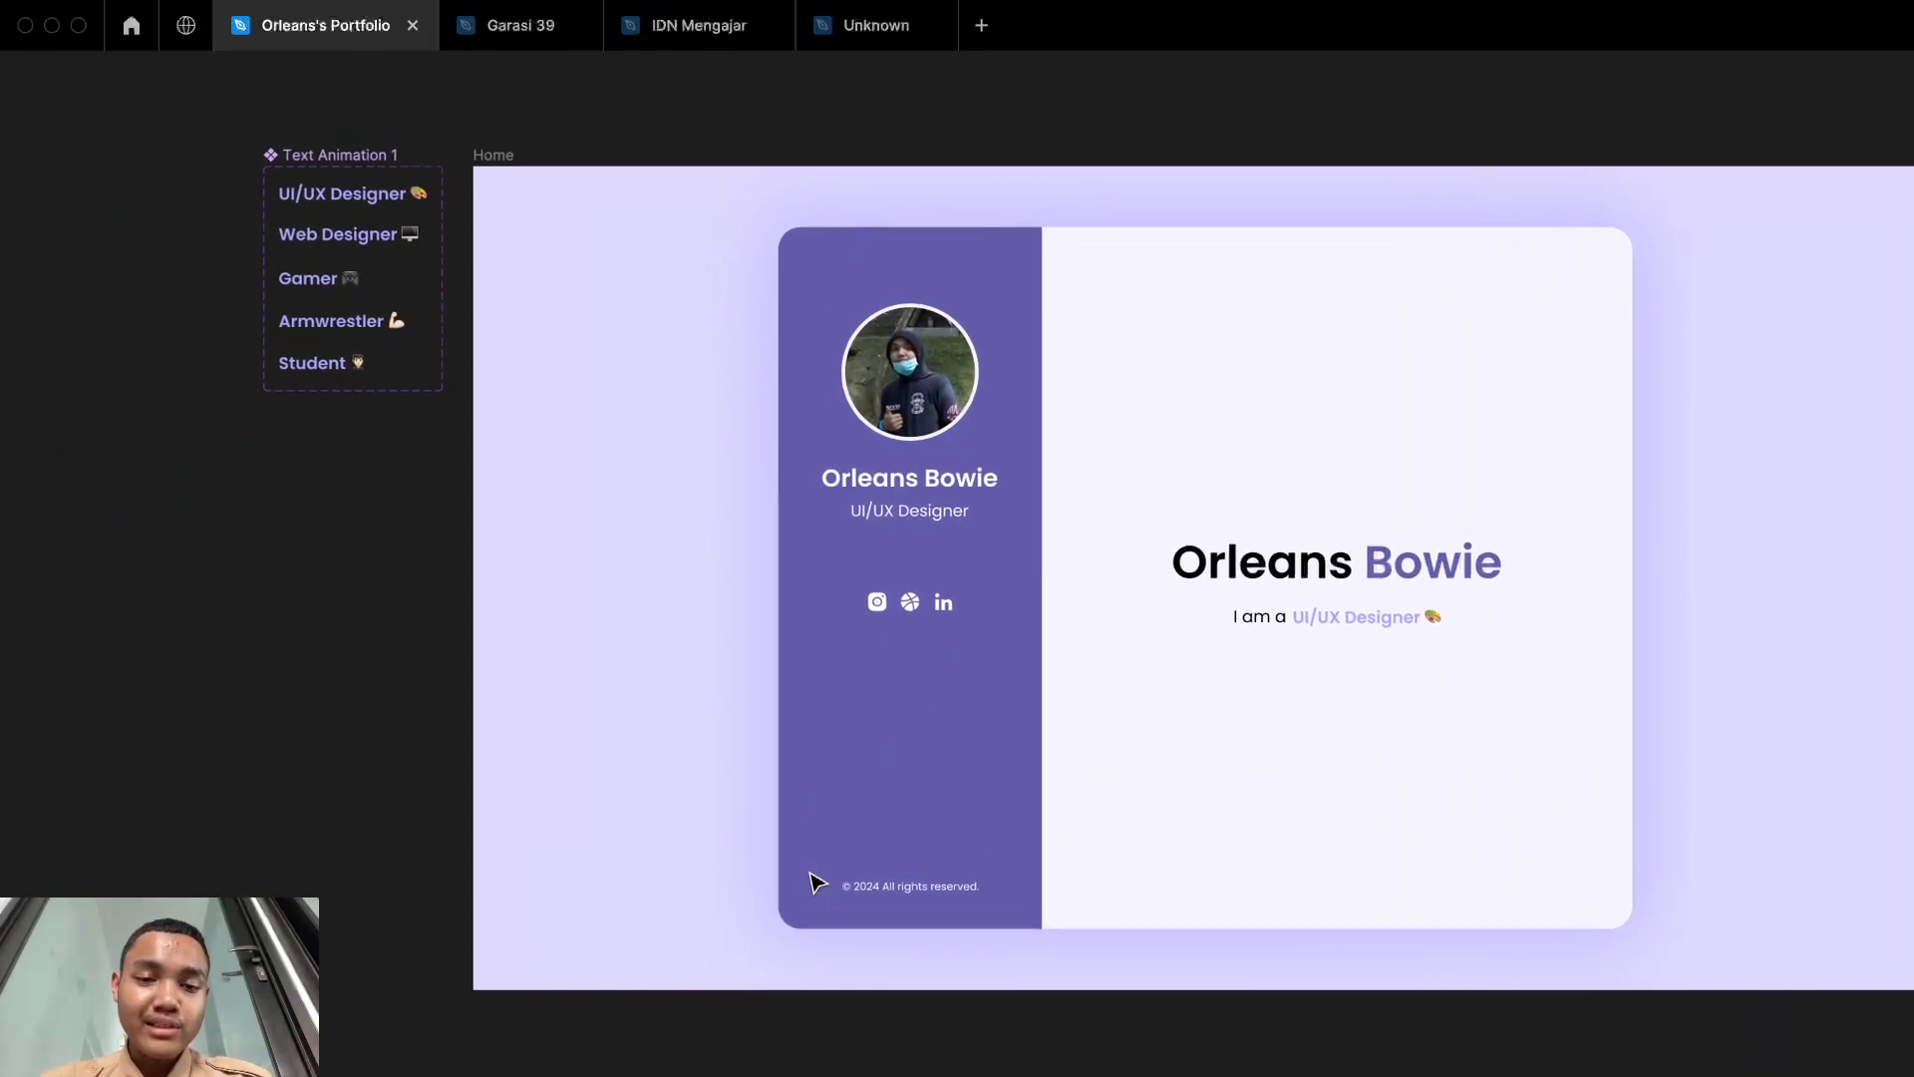
scroll(817, 882, "up", 4)
scroll(1137, 458, "down", 3)
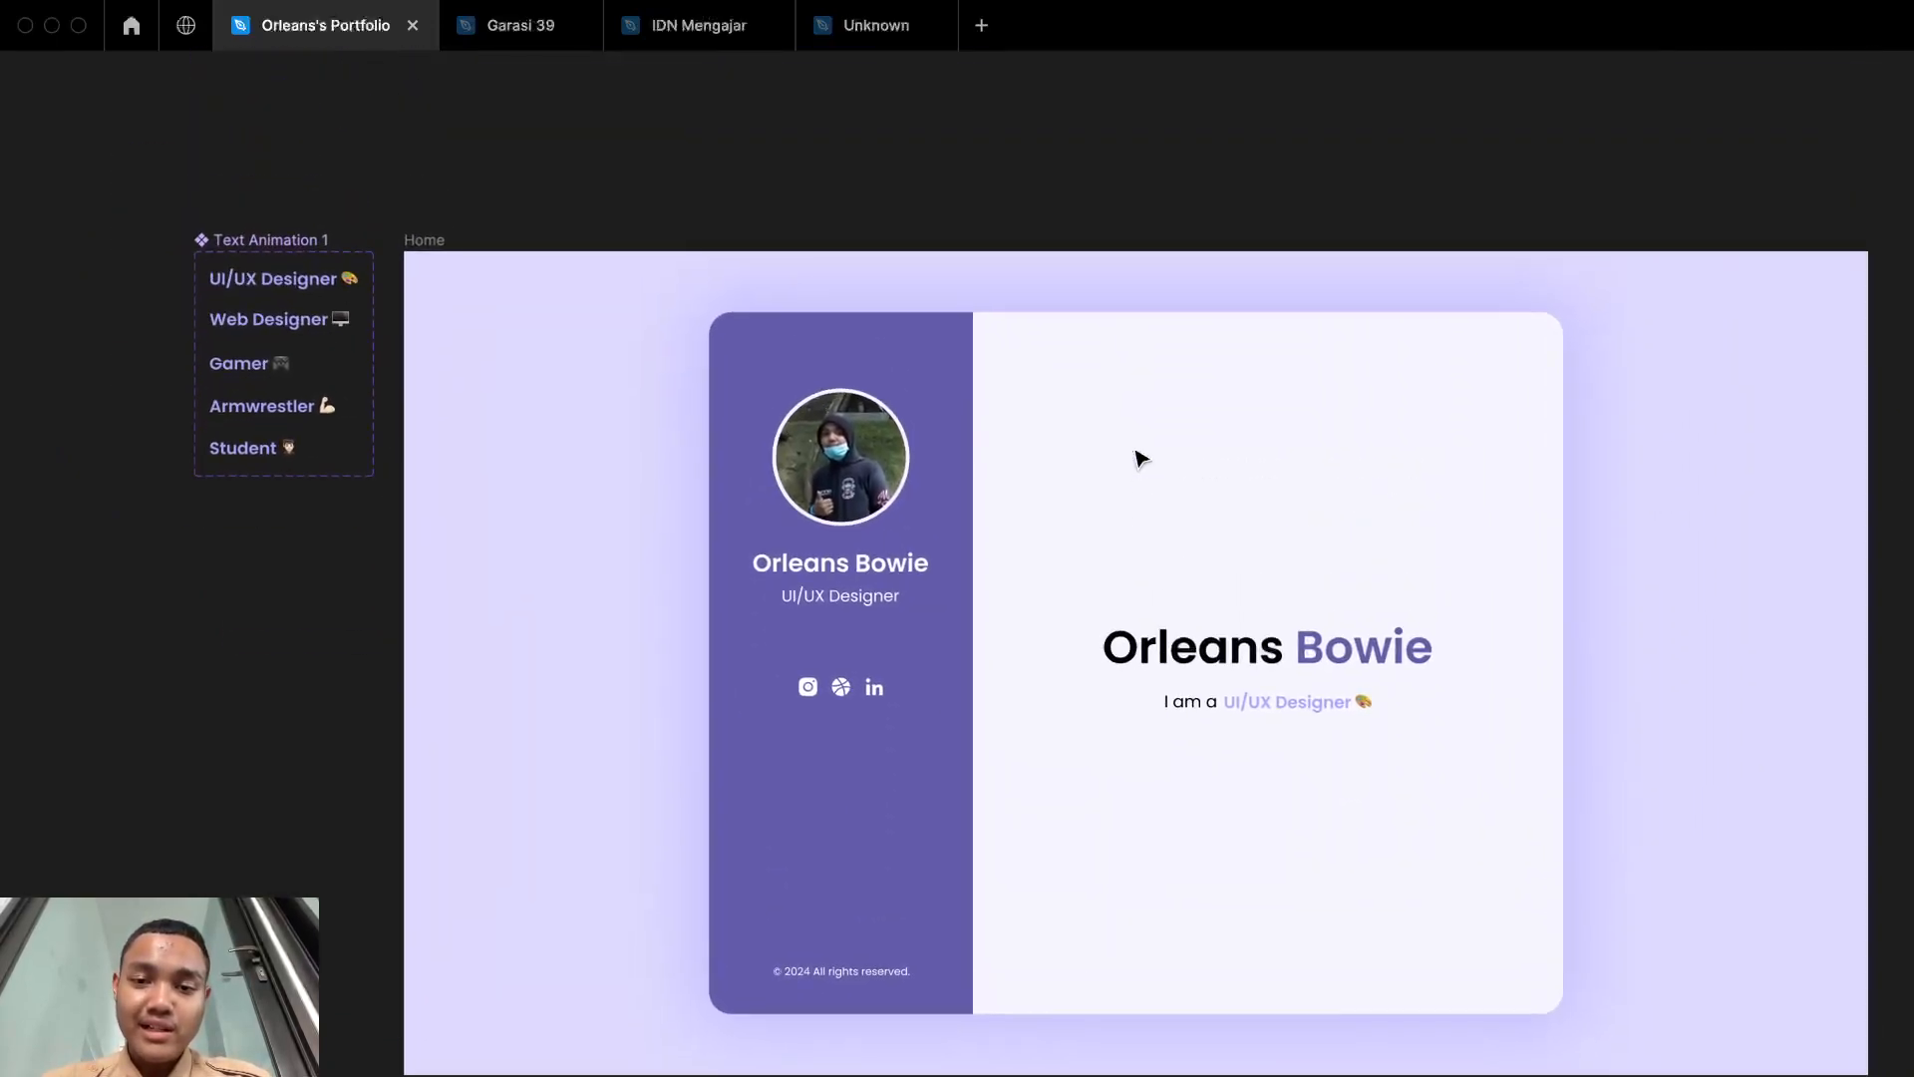
Step: Switch to the Unknown design file and add a text layer reading "I am" on the empty canvas
left_click(857, 30)
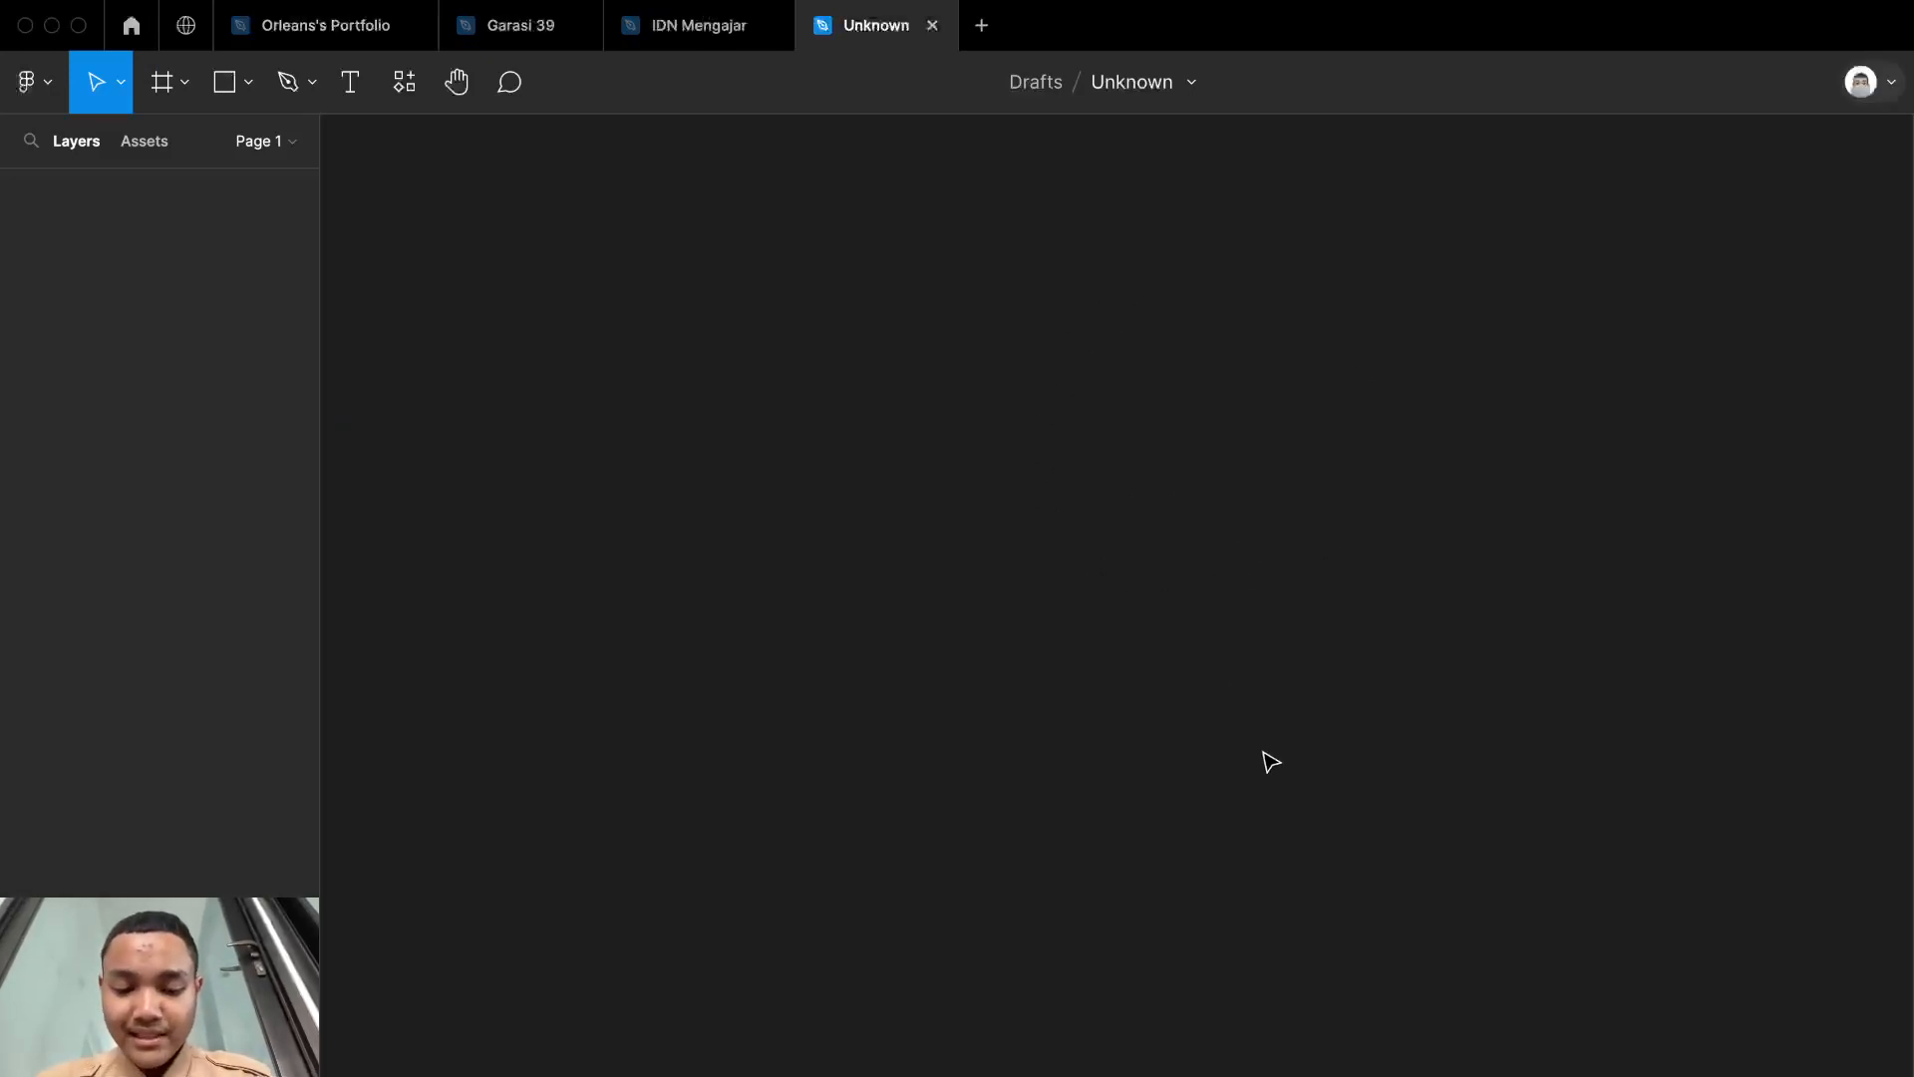
key("t")
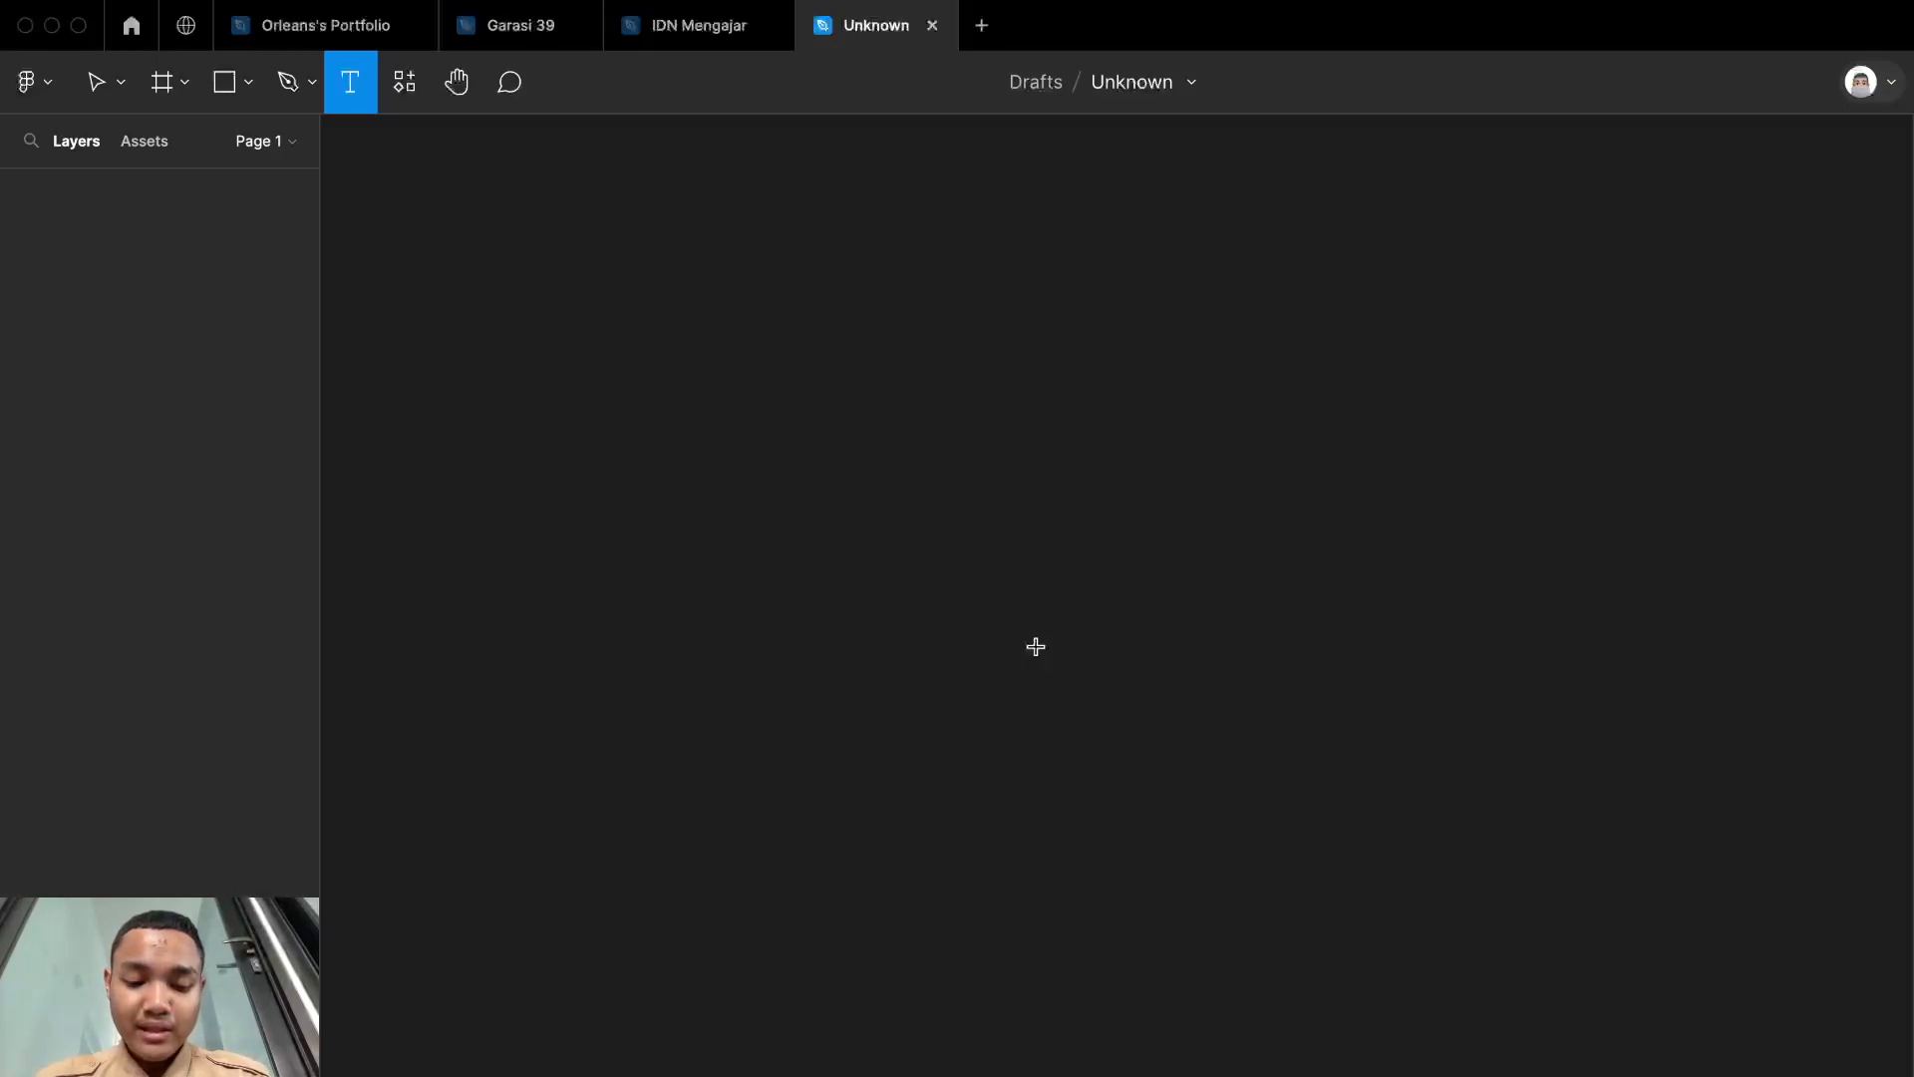
key("f")
scroll(1036, 647, "up", 5)
key("t")
left_click(924, 726)
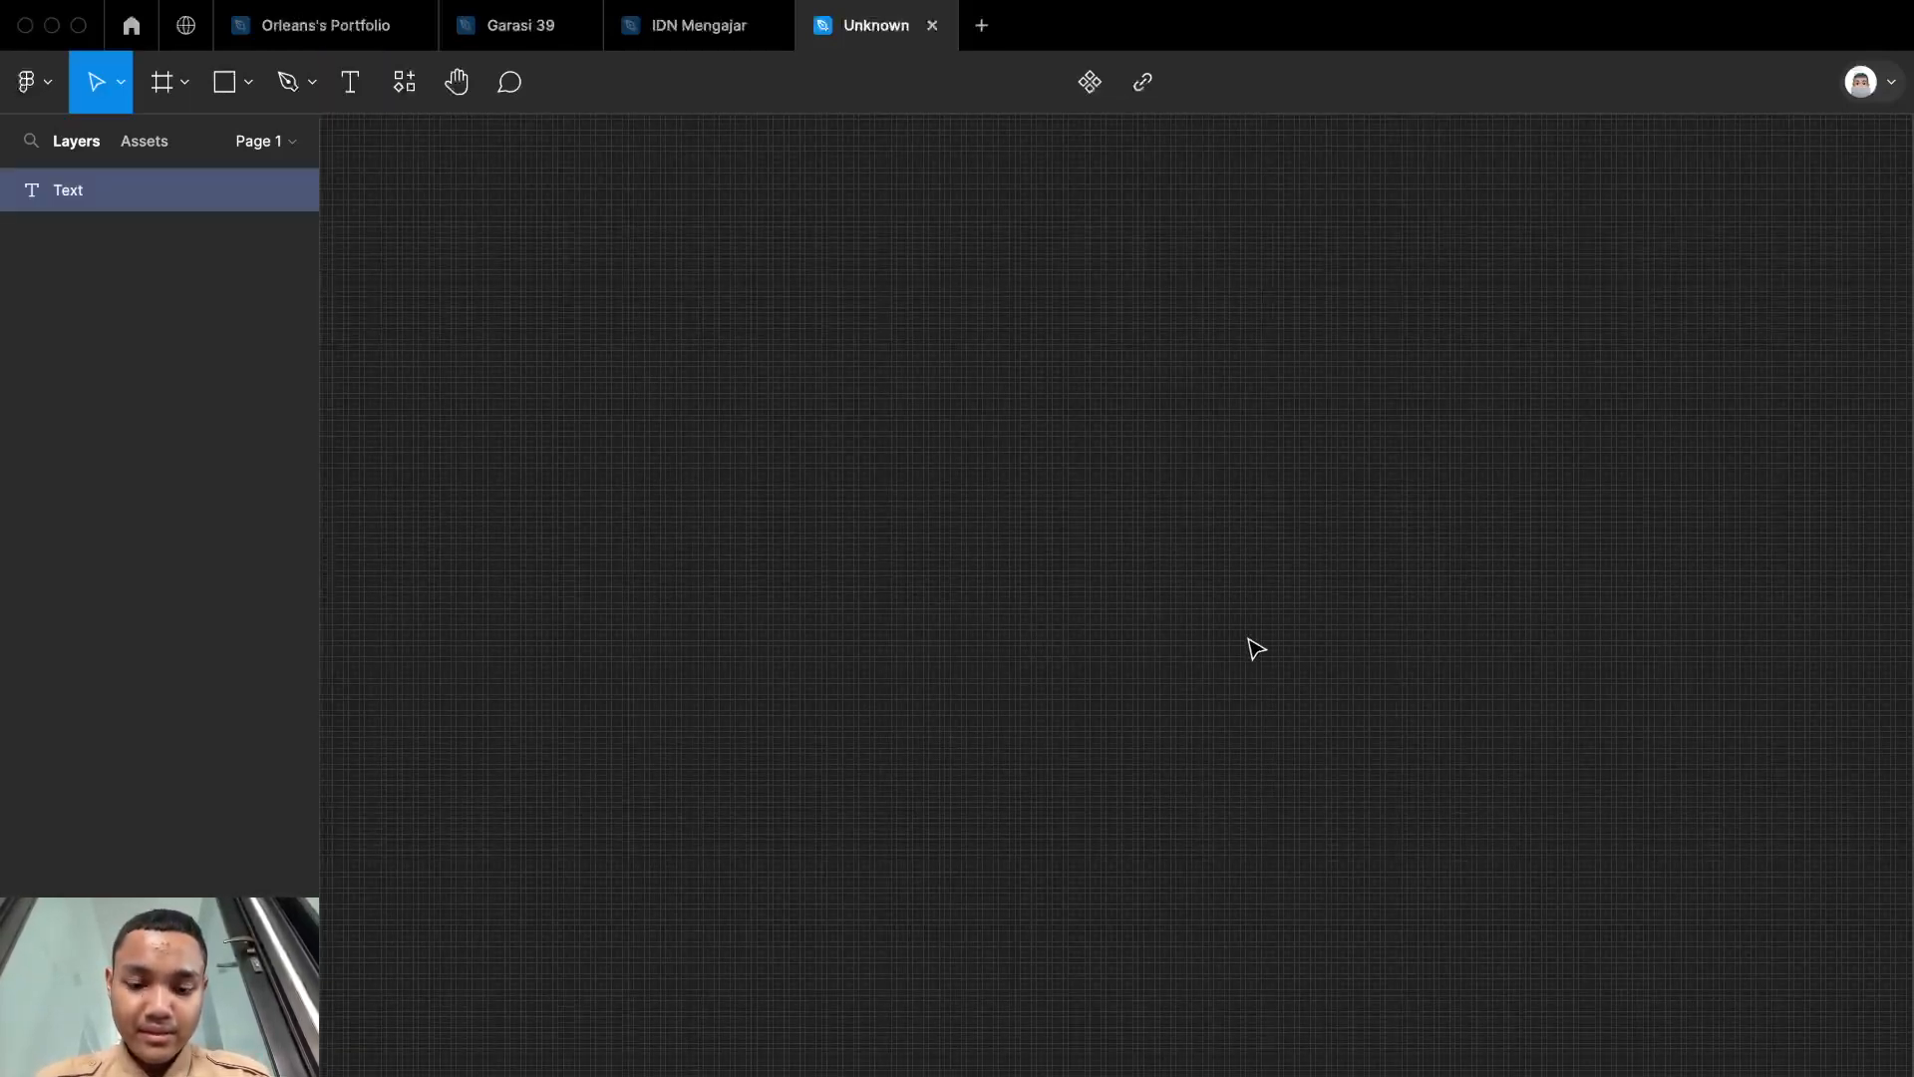
type("I am")
left_click(1426, 507)
scroll(1426, 508, "up", 3)
scroll(1426, 508, "left", 5)
scroll(1426, 508, "down", 4)
scroll(1428, 697, "up", 3)
scroll(1423, 697, "right", 3)
scroll(1422, 697, "up", 2)
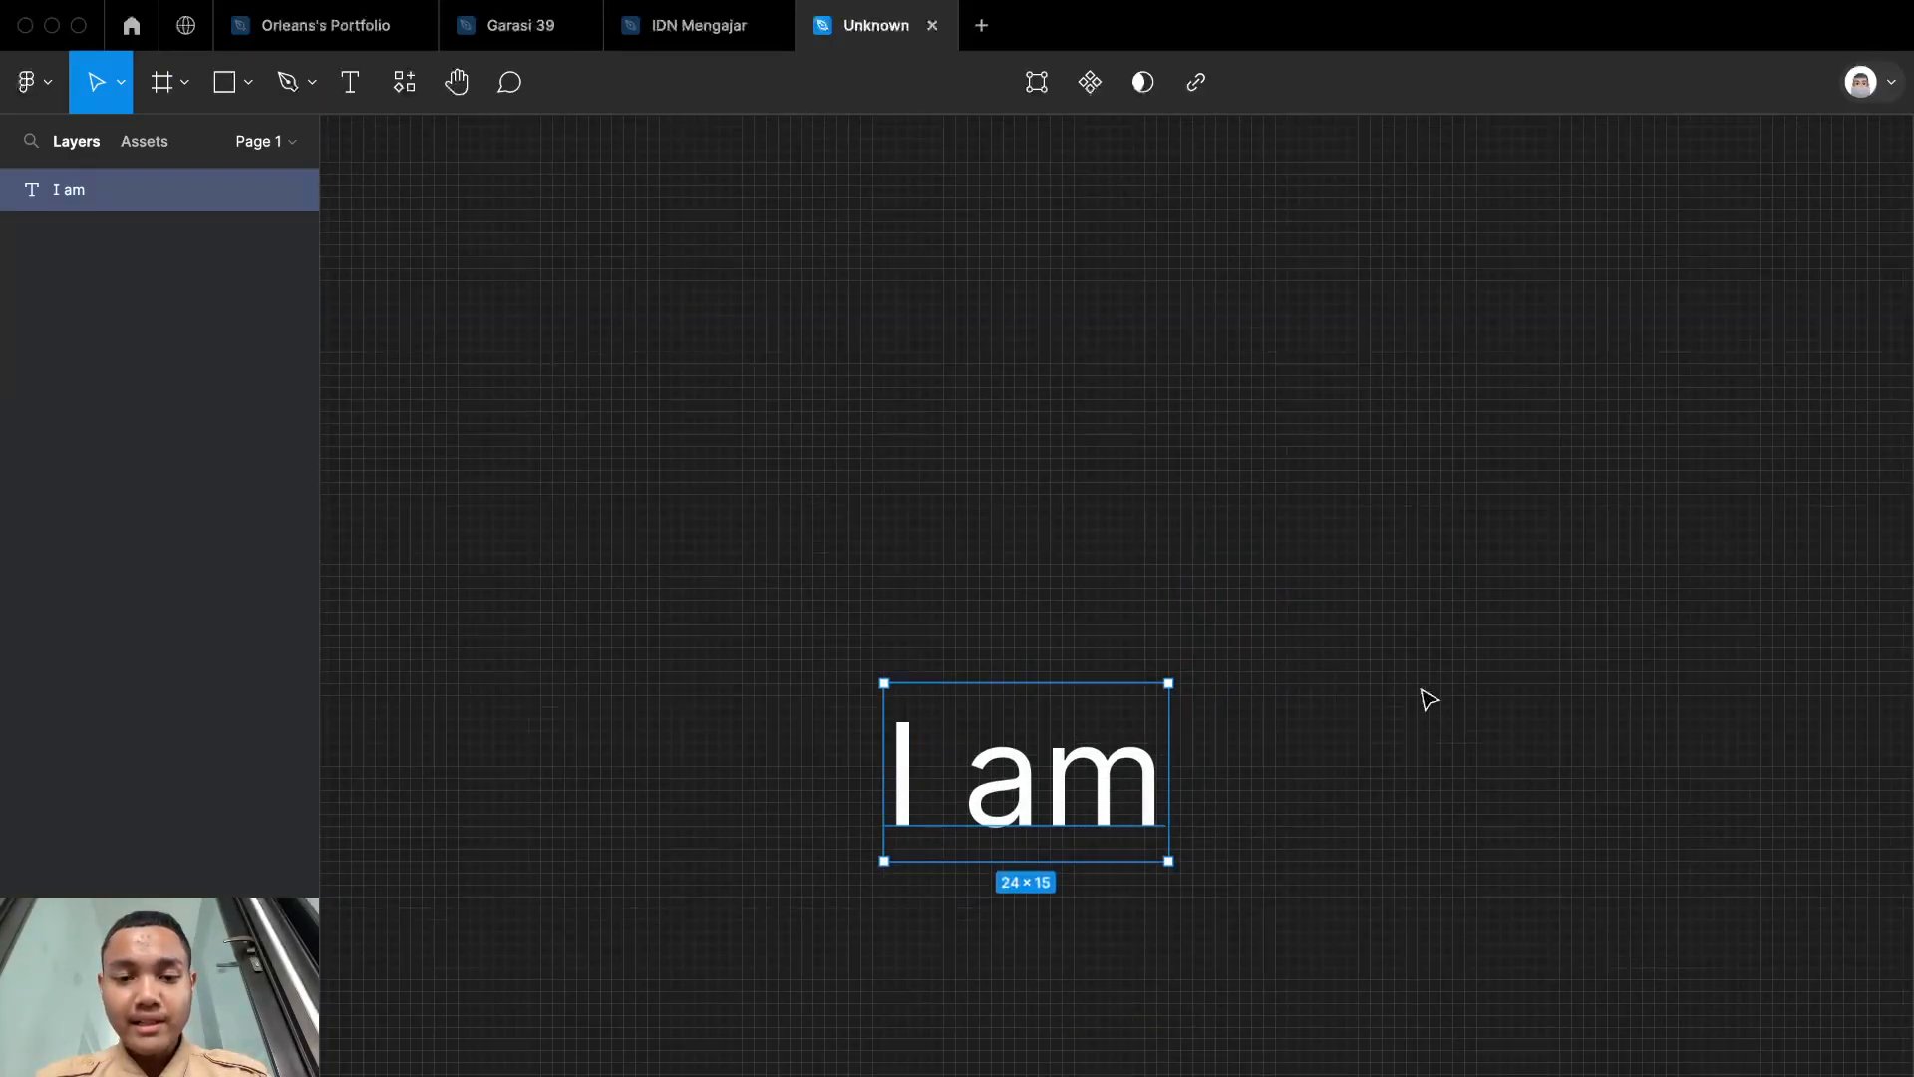
scroll(1379, 731, "right", 3)
scroll(1379, 731, "down", 1)
scroll(1393, 734, "left", 1)
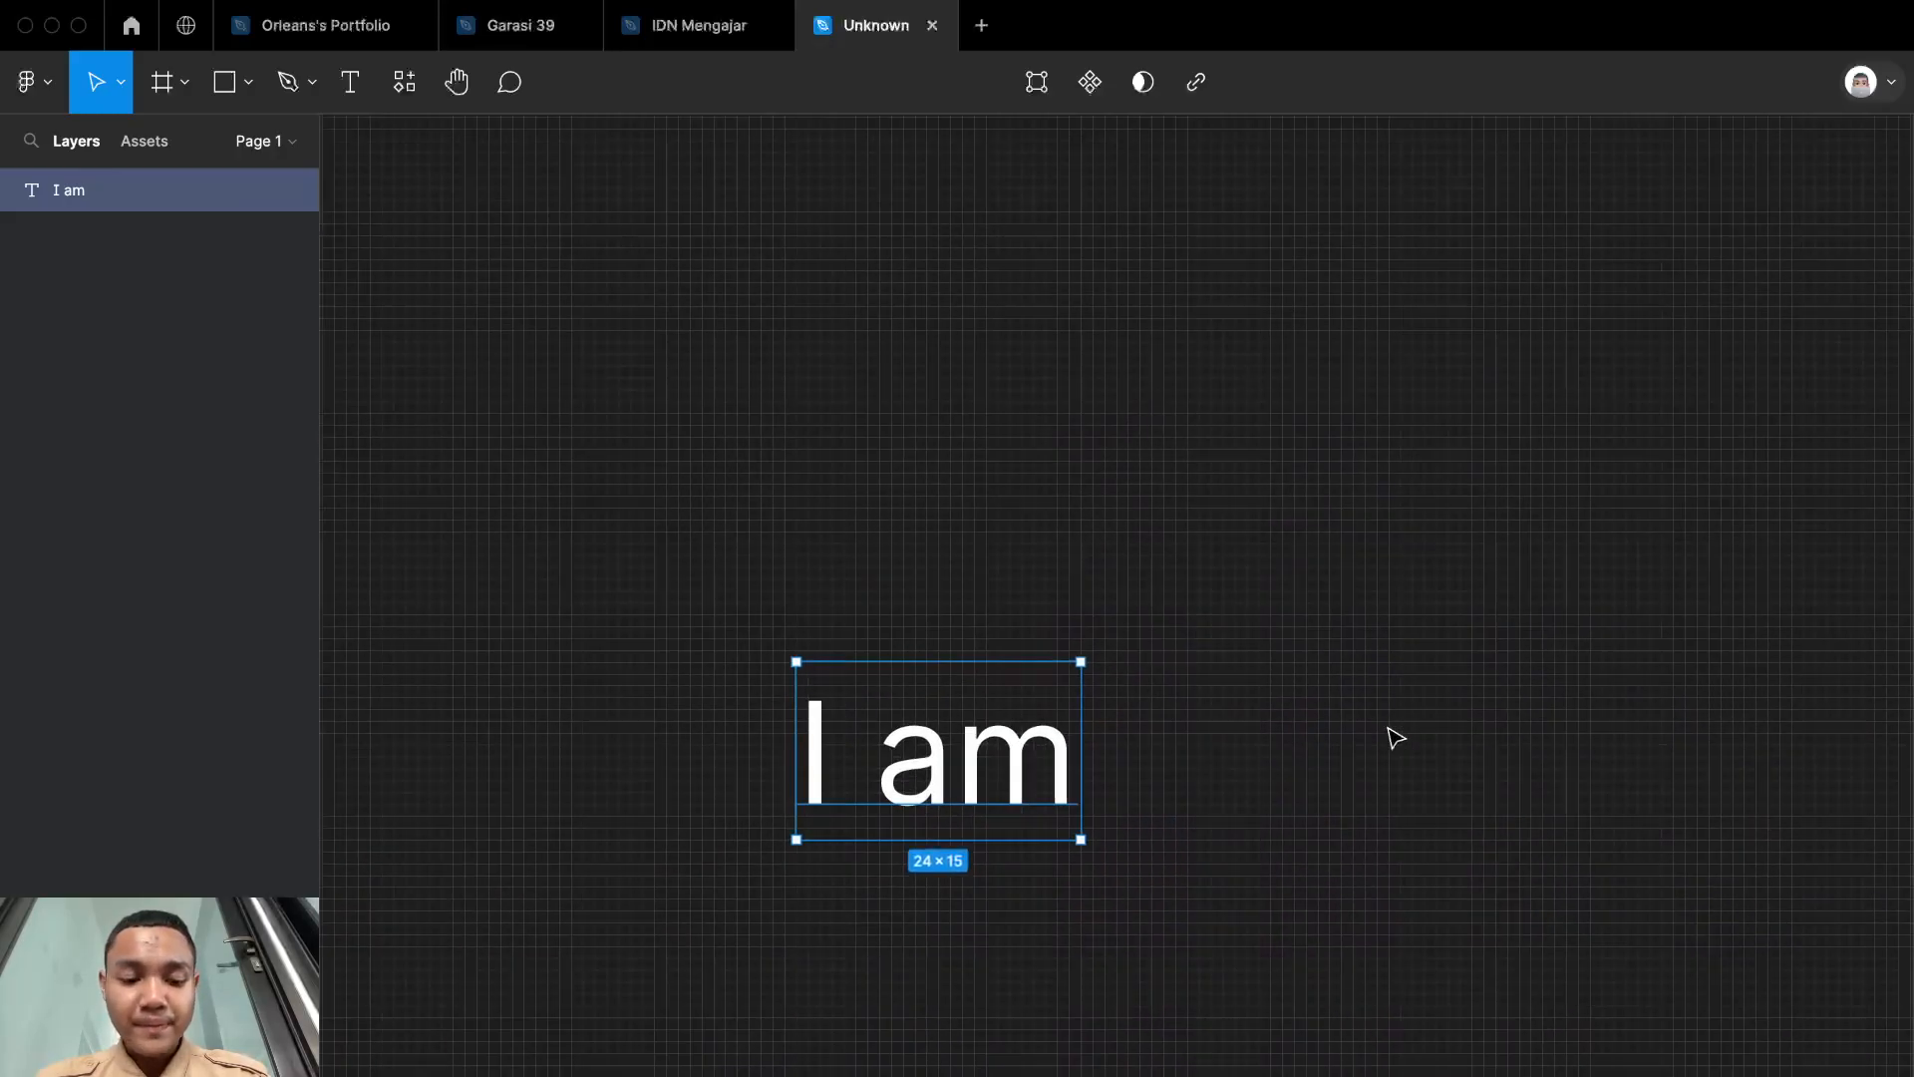
double_click(987, 778)
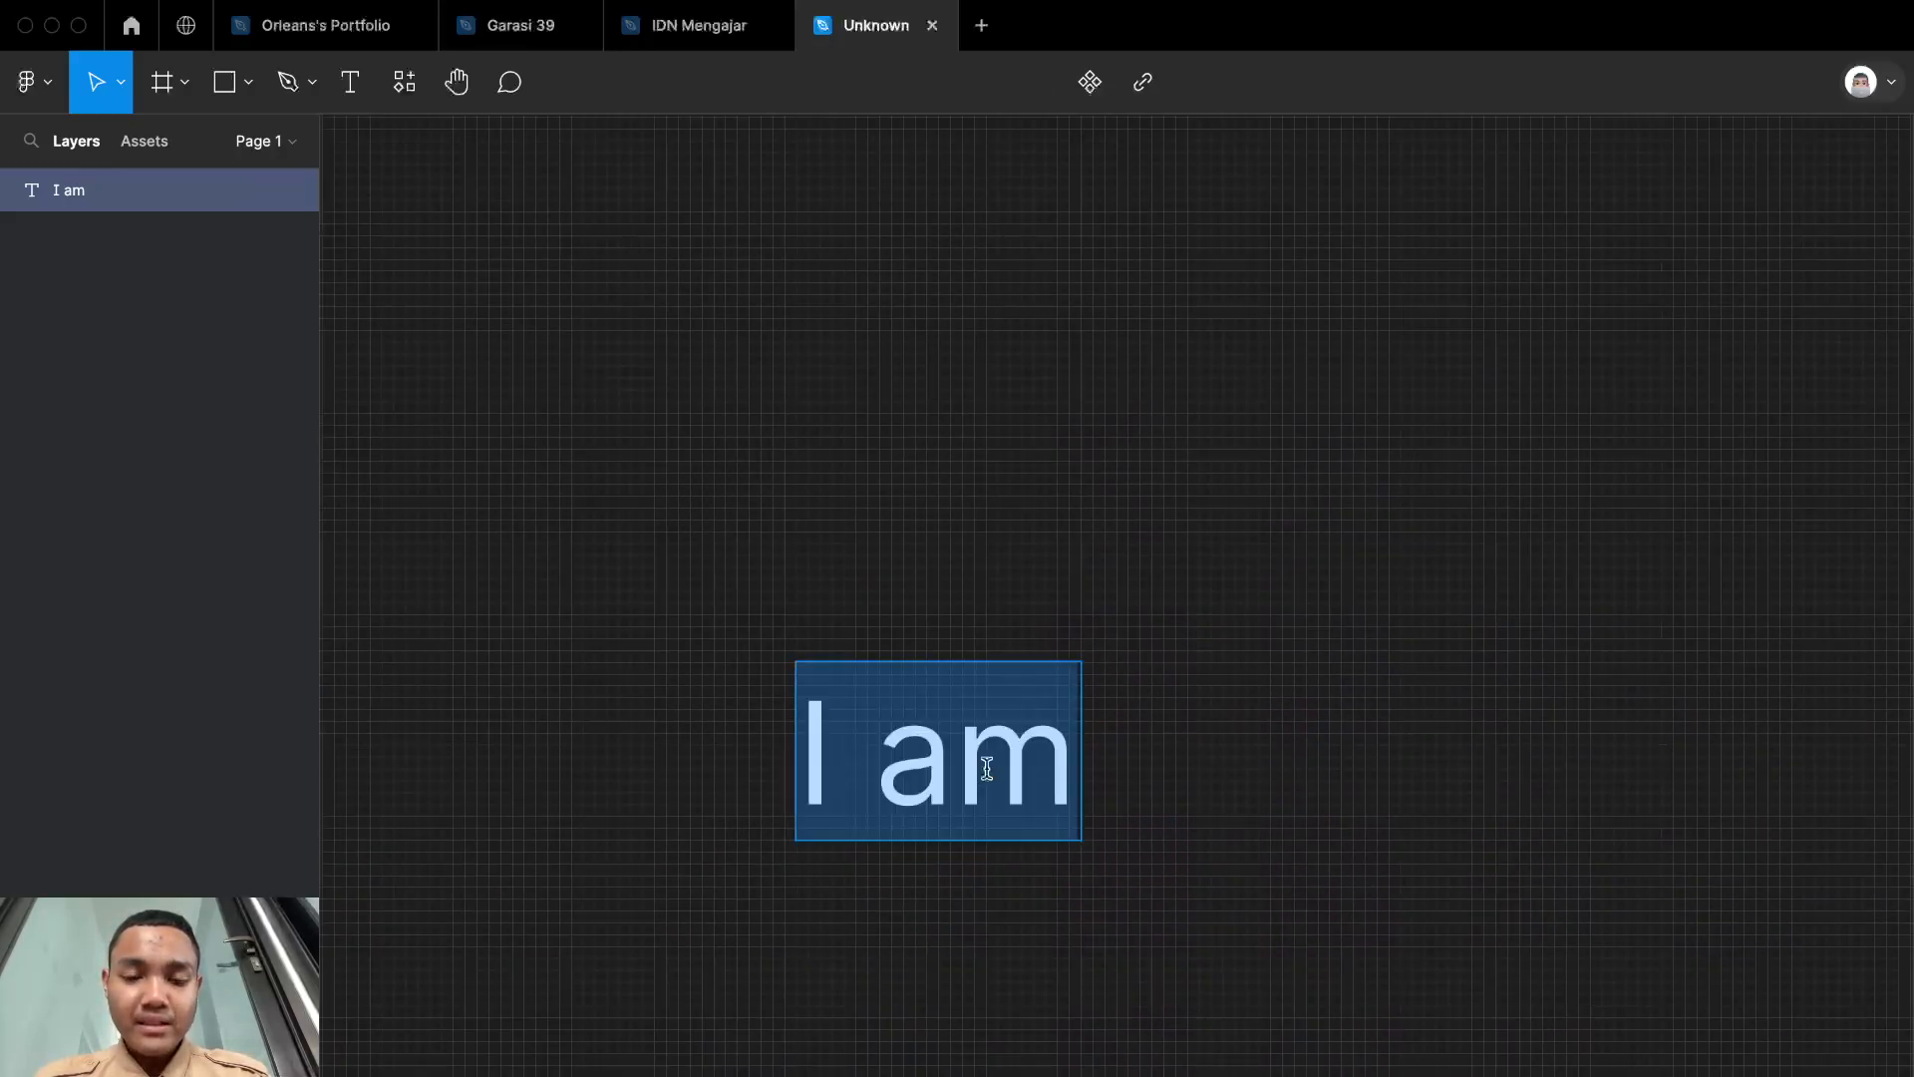
left_click(1152, 751)
scroll(1151, 750, "right", 2)
scroll(1152, 751, "up", 3)
scroll(1152, 751, "down", 5)
scroll(1151, 751, "left", 1)
scroll(1147, 743, "up", 5)
scroll(1145, 748, "down", 3)
scroll(1146, 748, "down", 3)
scroll(1149, 735, "left", 2)
scroll(1150, 735, "up", 2)
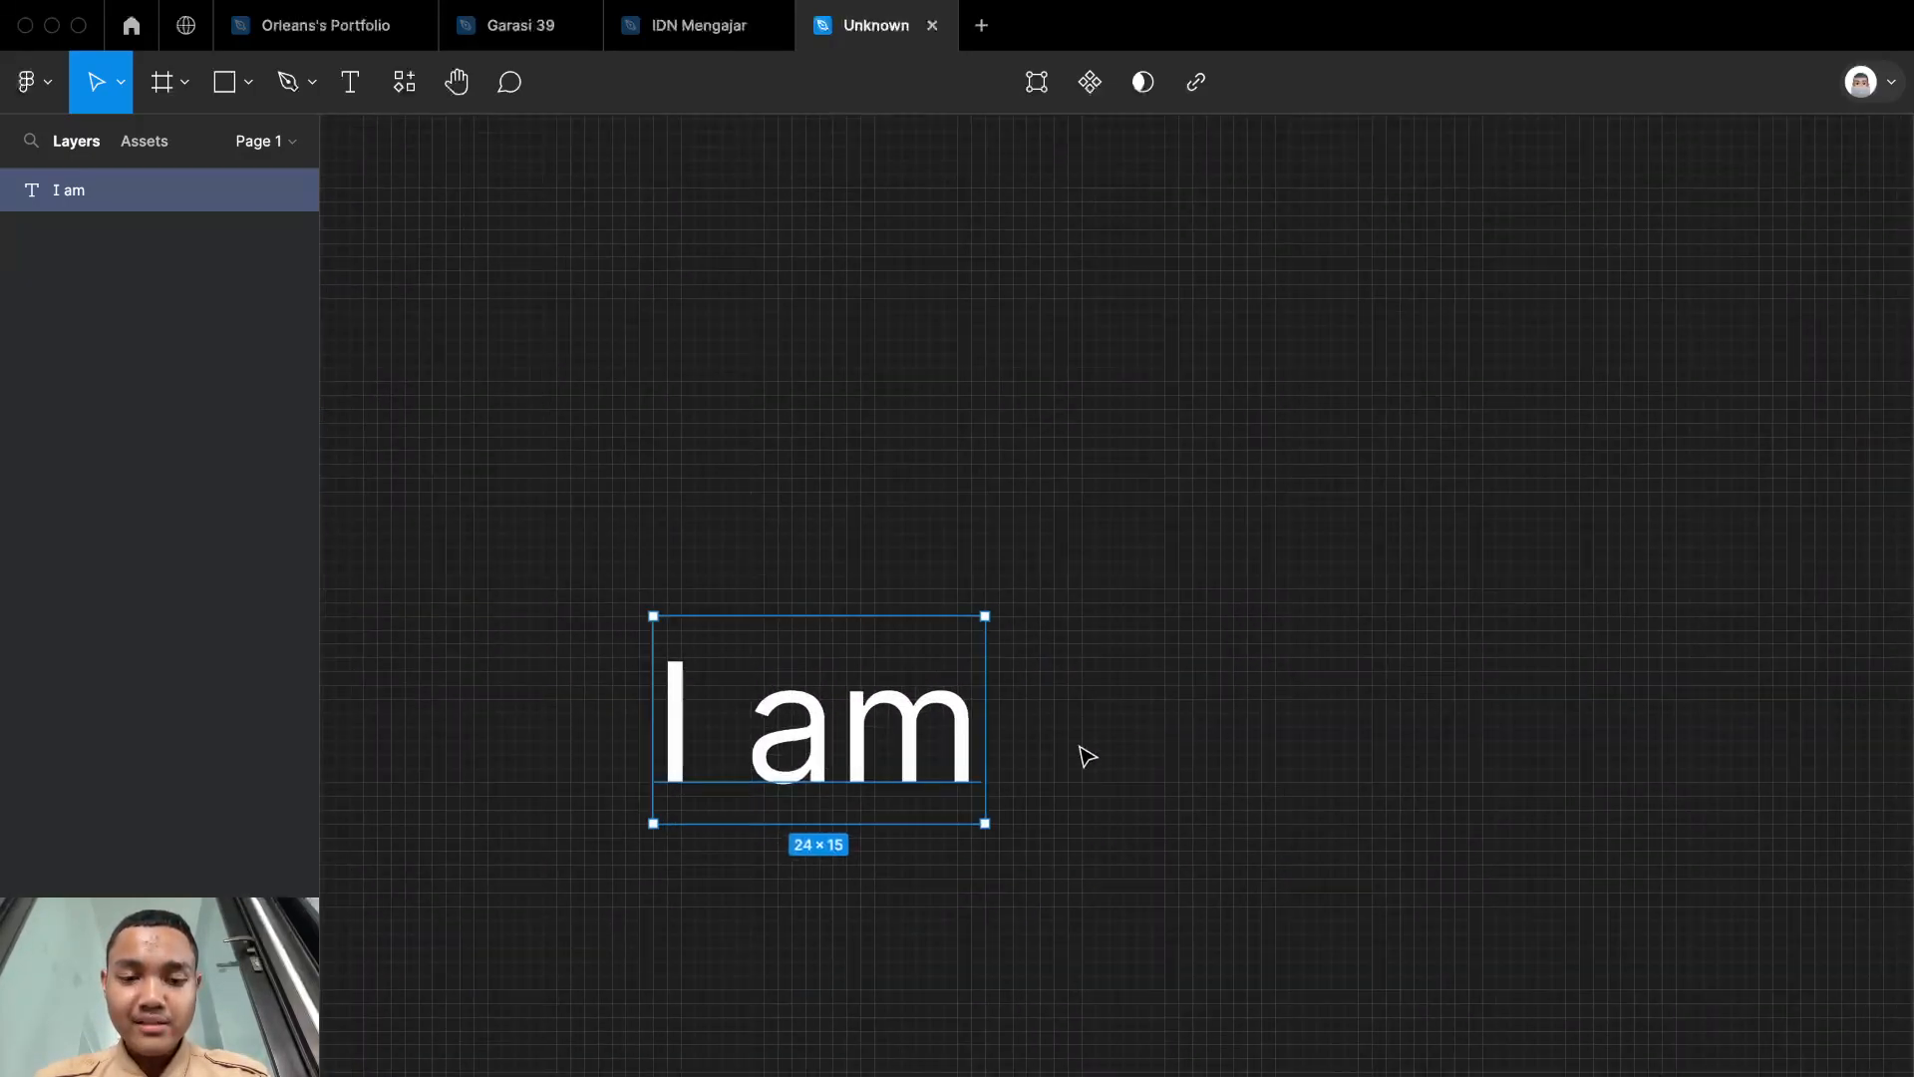
left_click(1076, 574)
key("t")
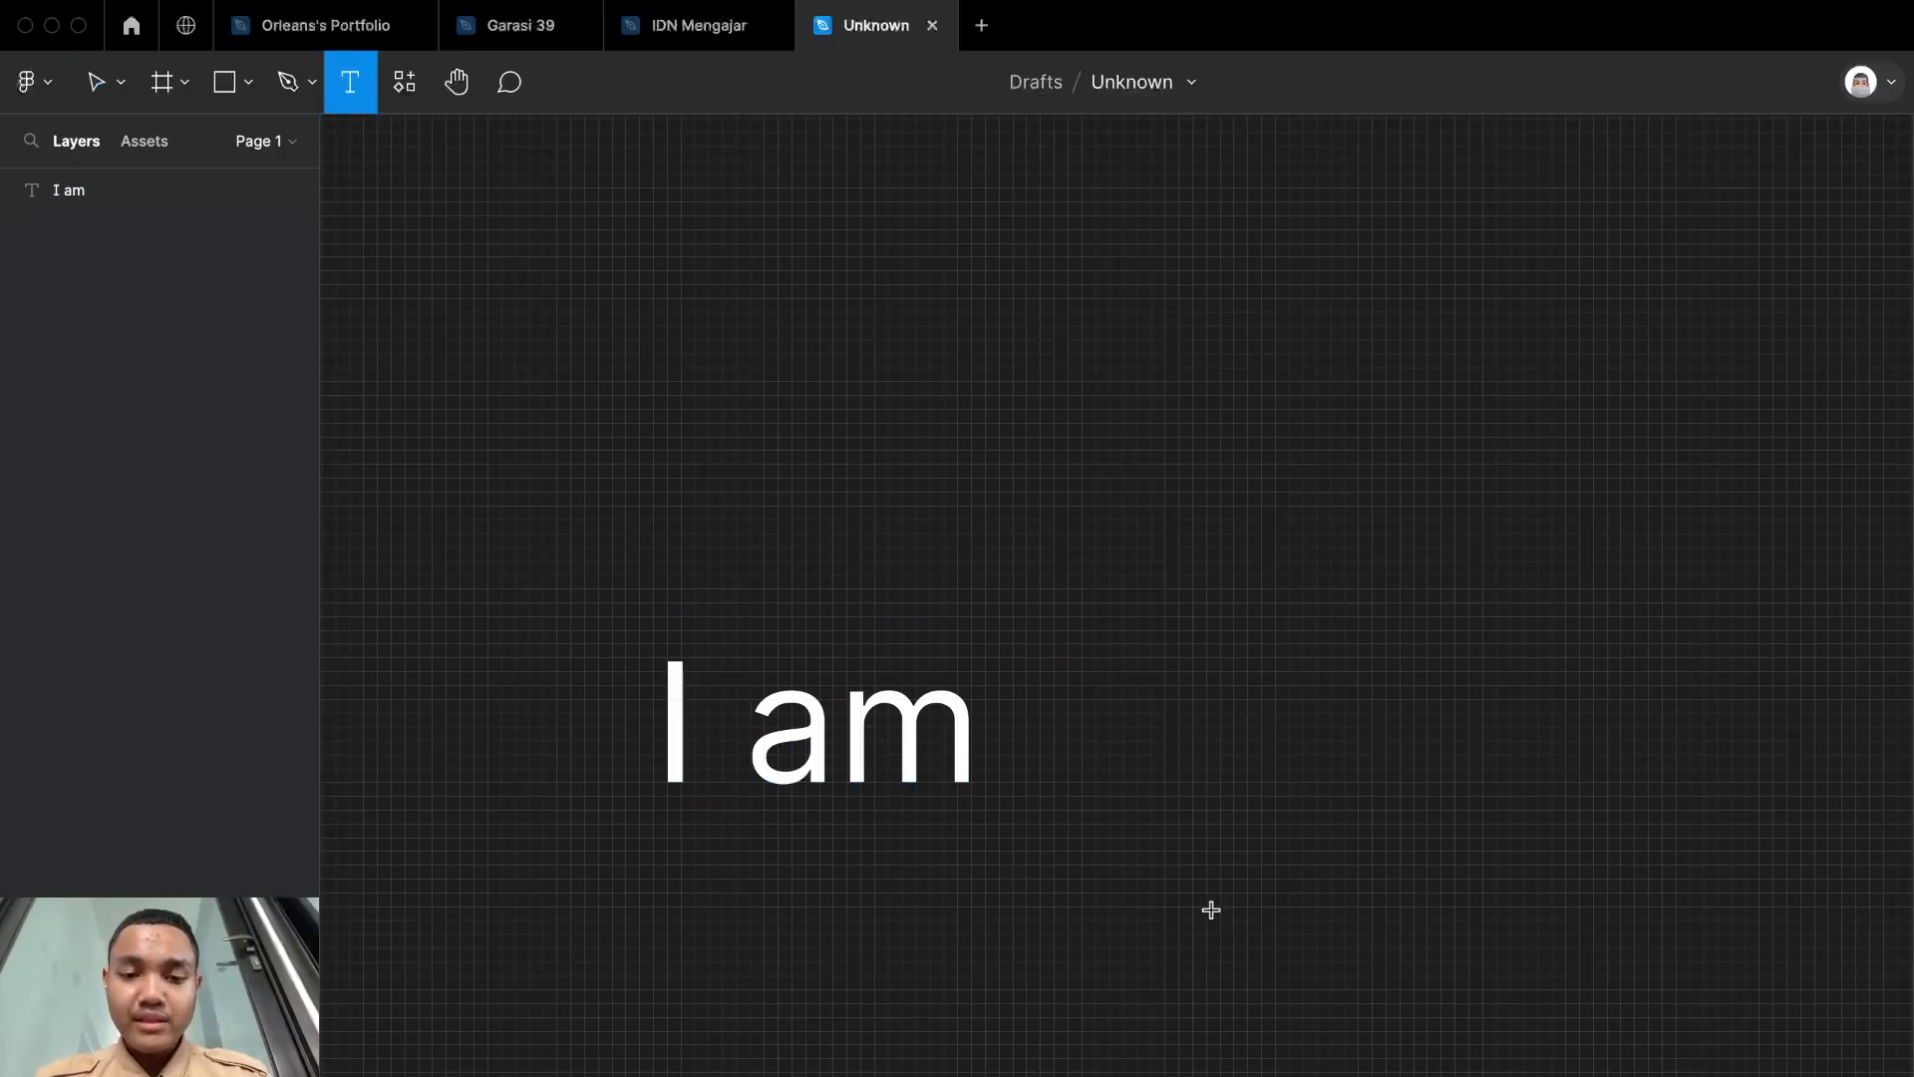
key("v")
Step: Extend the "I am" text layer to read "I am a"
left_click(840, 740)
double_click(840, 739)
left_click(972, 718)
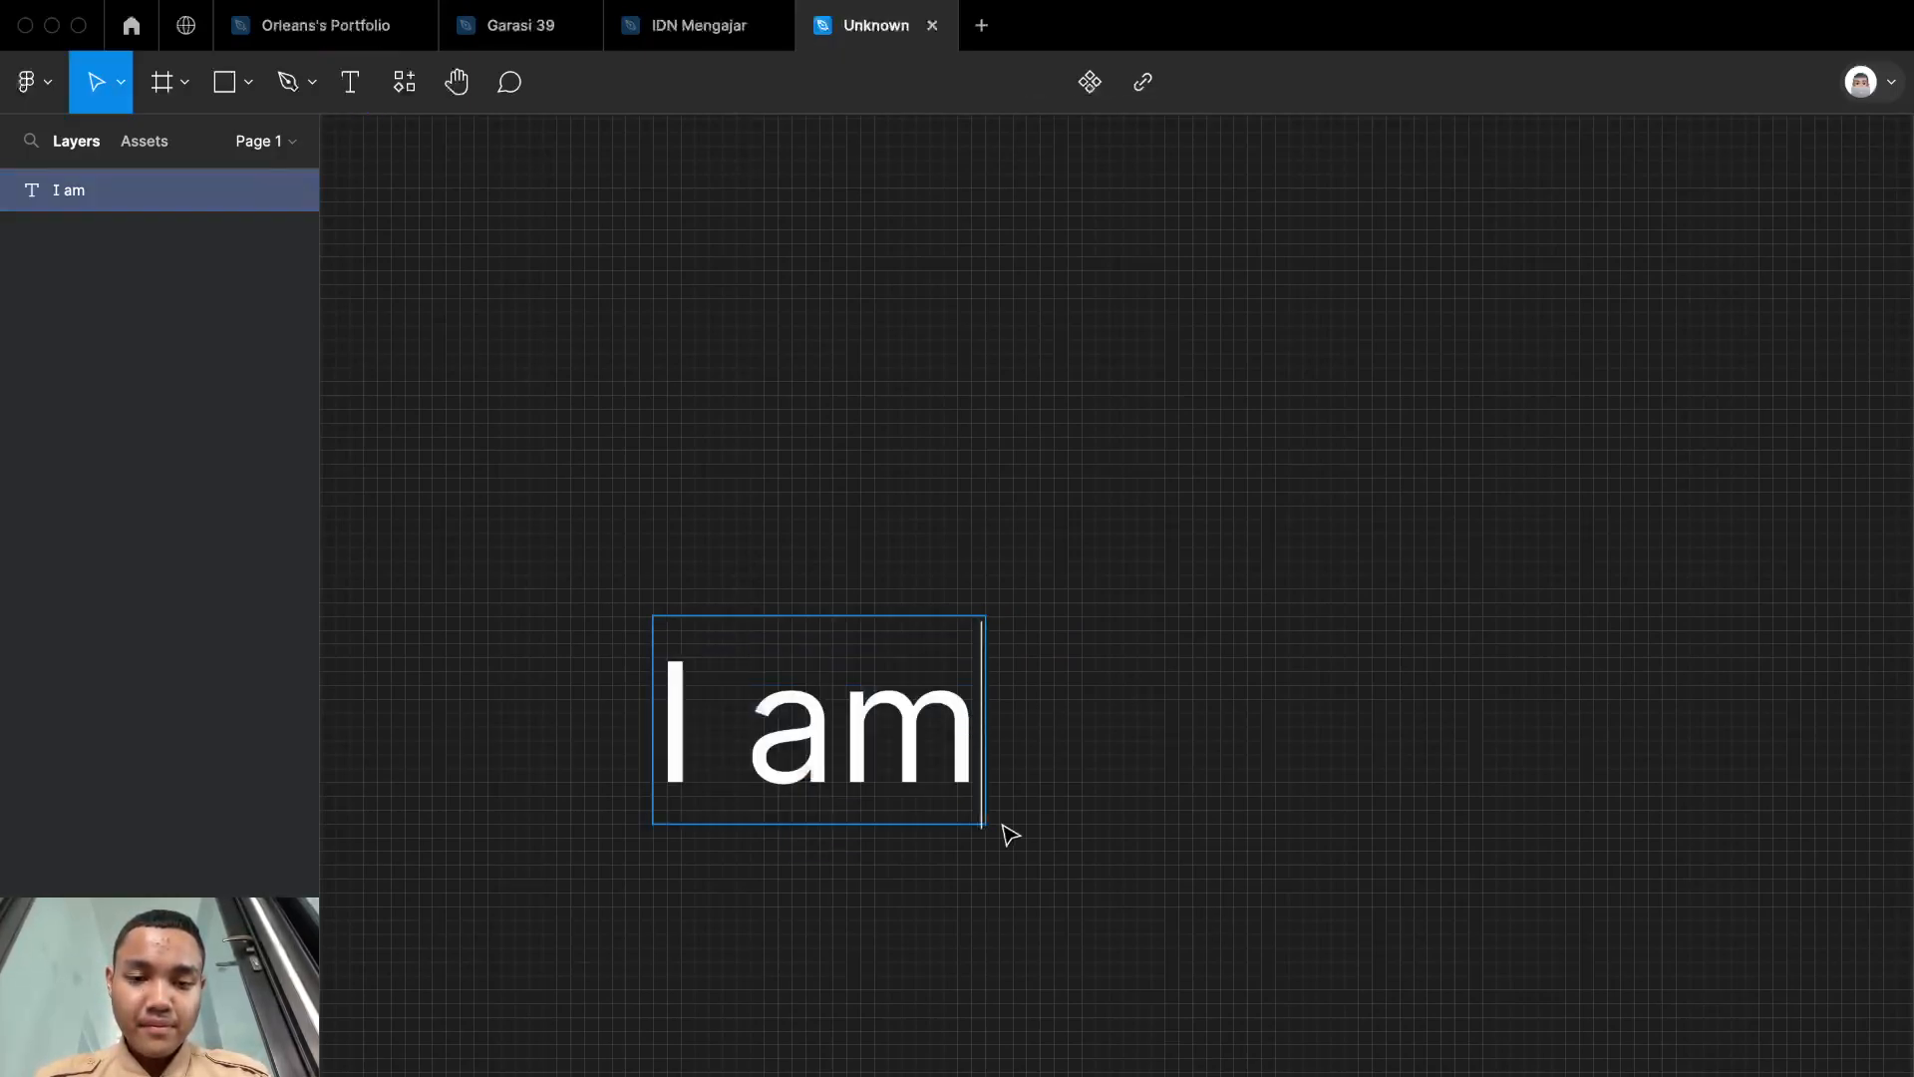
type("a")
key("Escape")
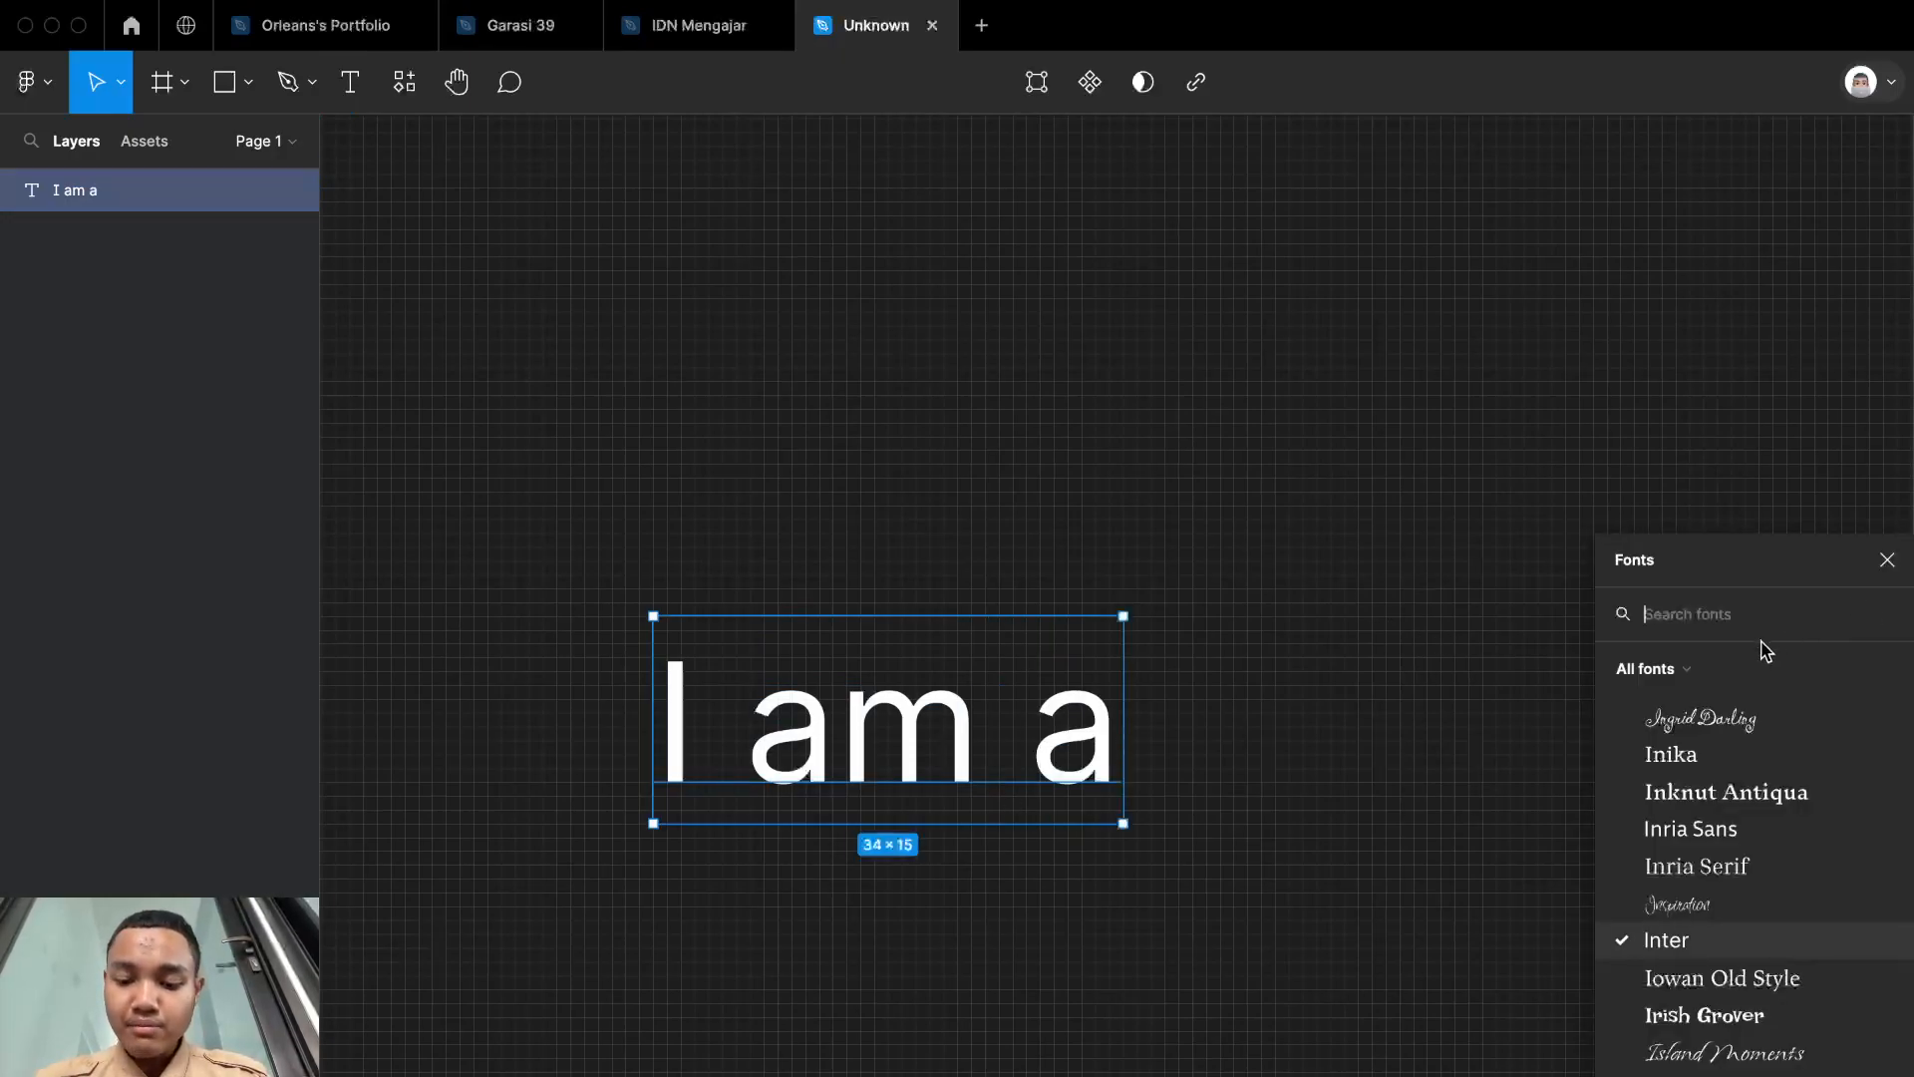
Step: Change the font of the "I am a" text to Poppins and give it a slightly heavier weight
type("popp")
left_click(1739, 653)
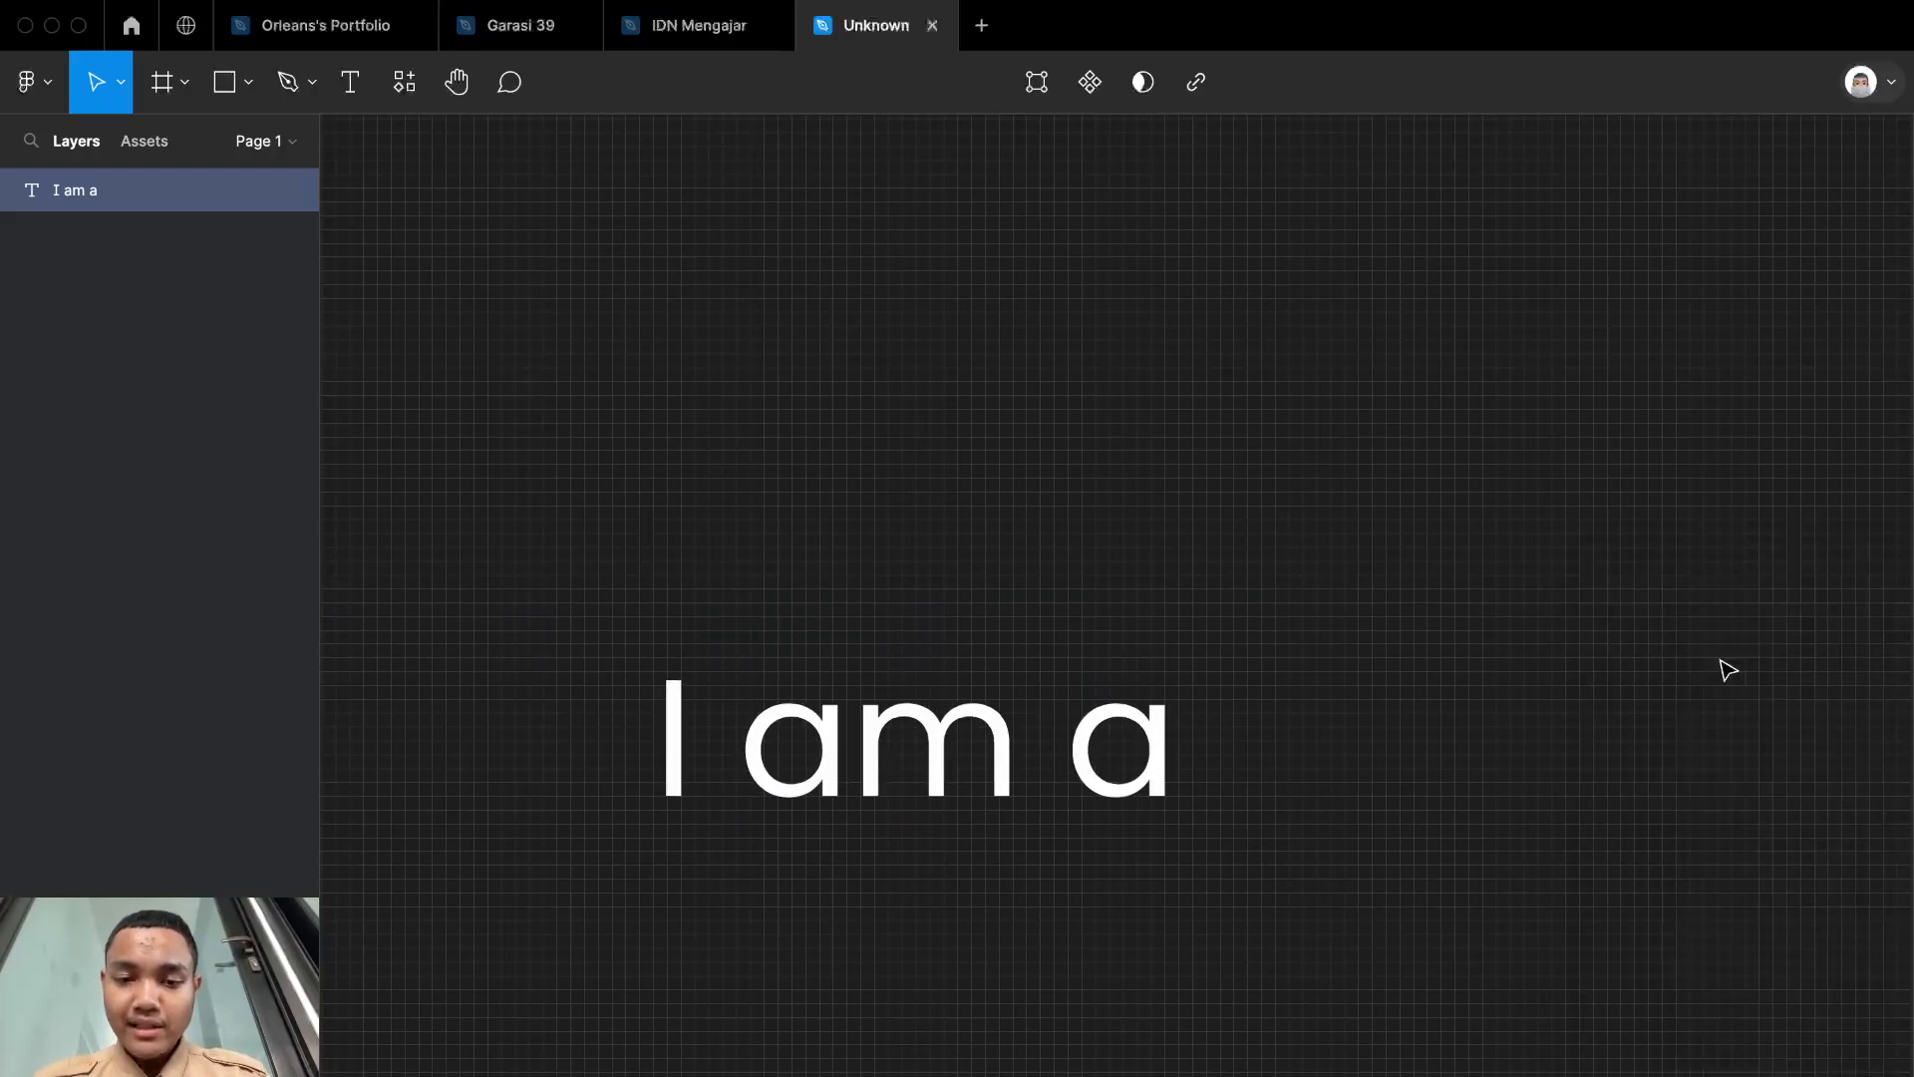
key("Escape")
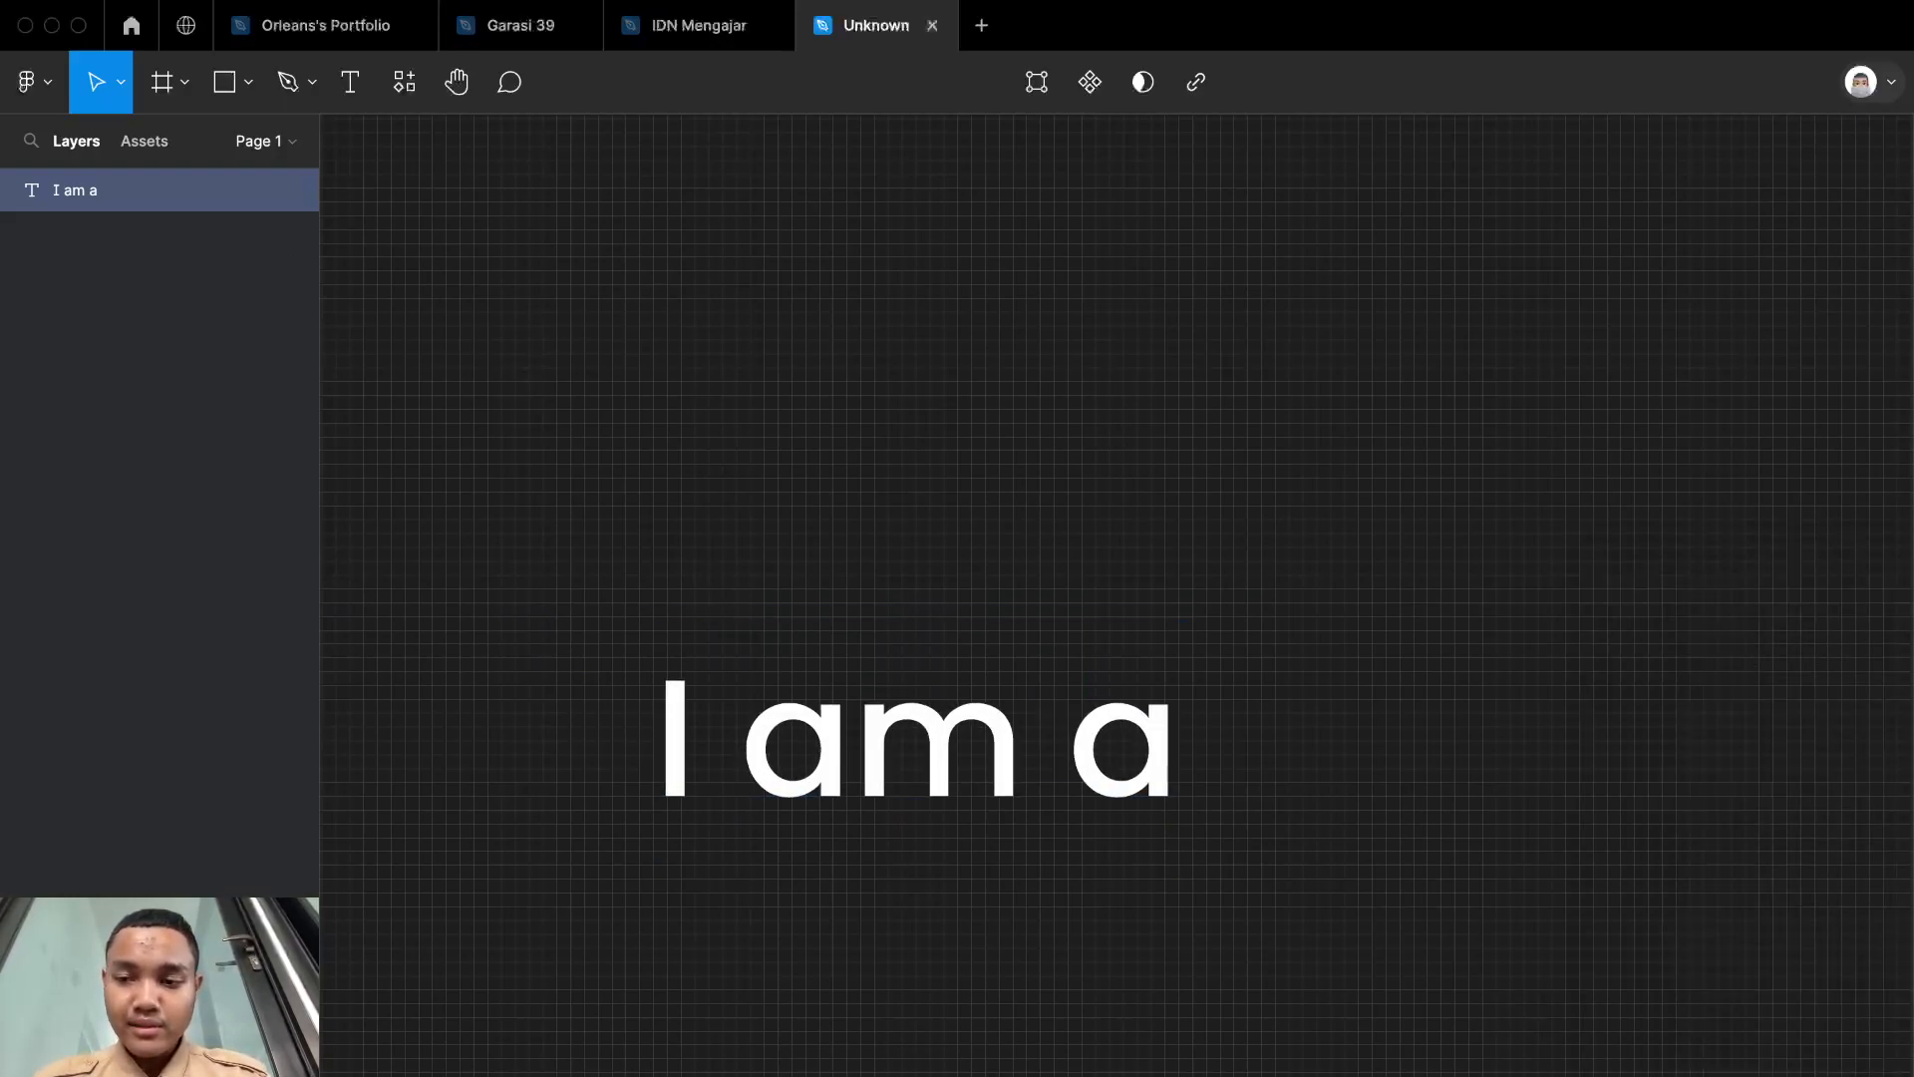
left_click(1910, 638)
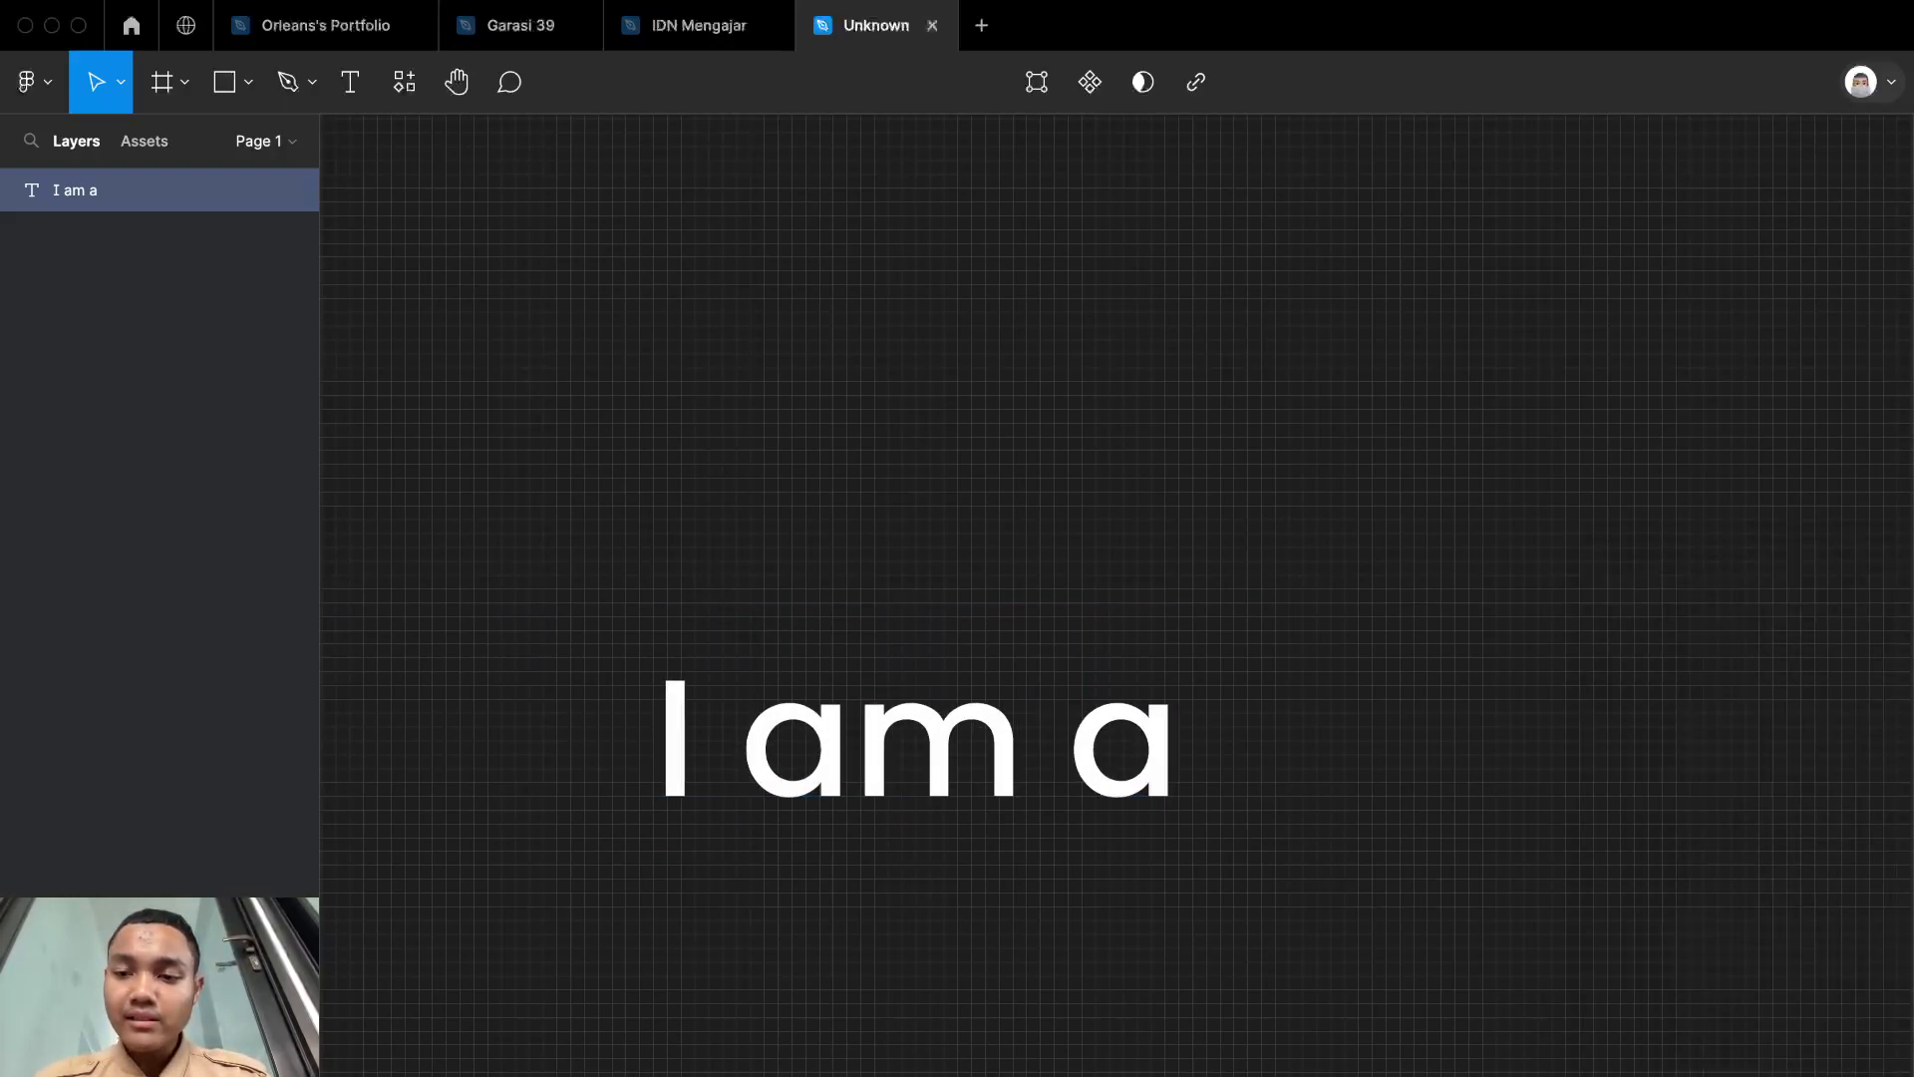
left_click(1456, 725)
scroll(1456, 725, "down", 5)
scroll(1461, 720, "right", 2)
scroll(1458, 719, "up", 5)
scroll(1463, 727, "left", 4)
key("t")
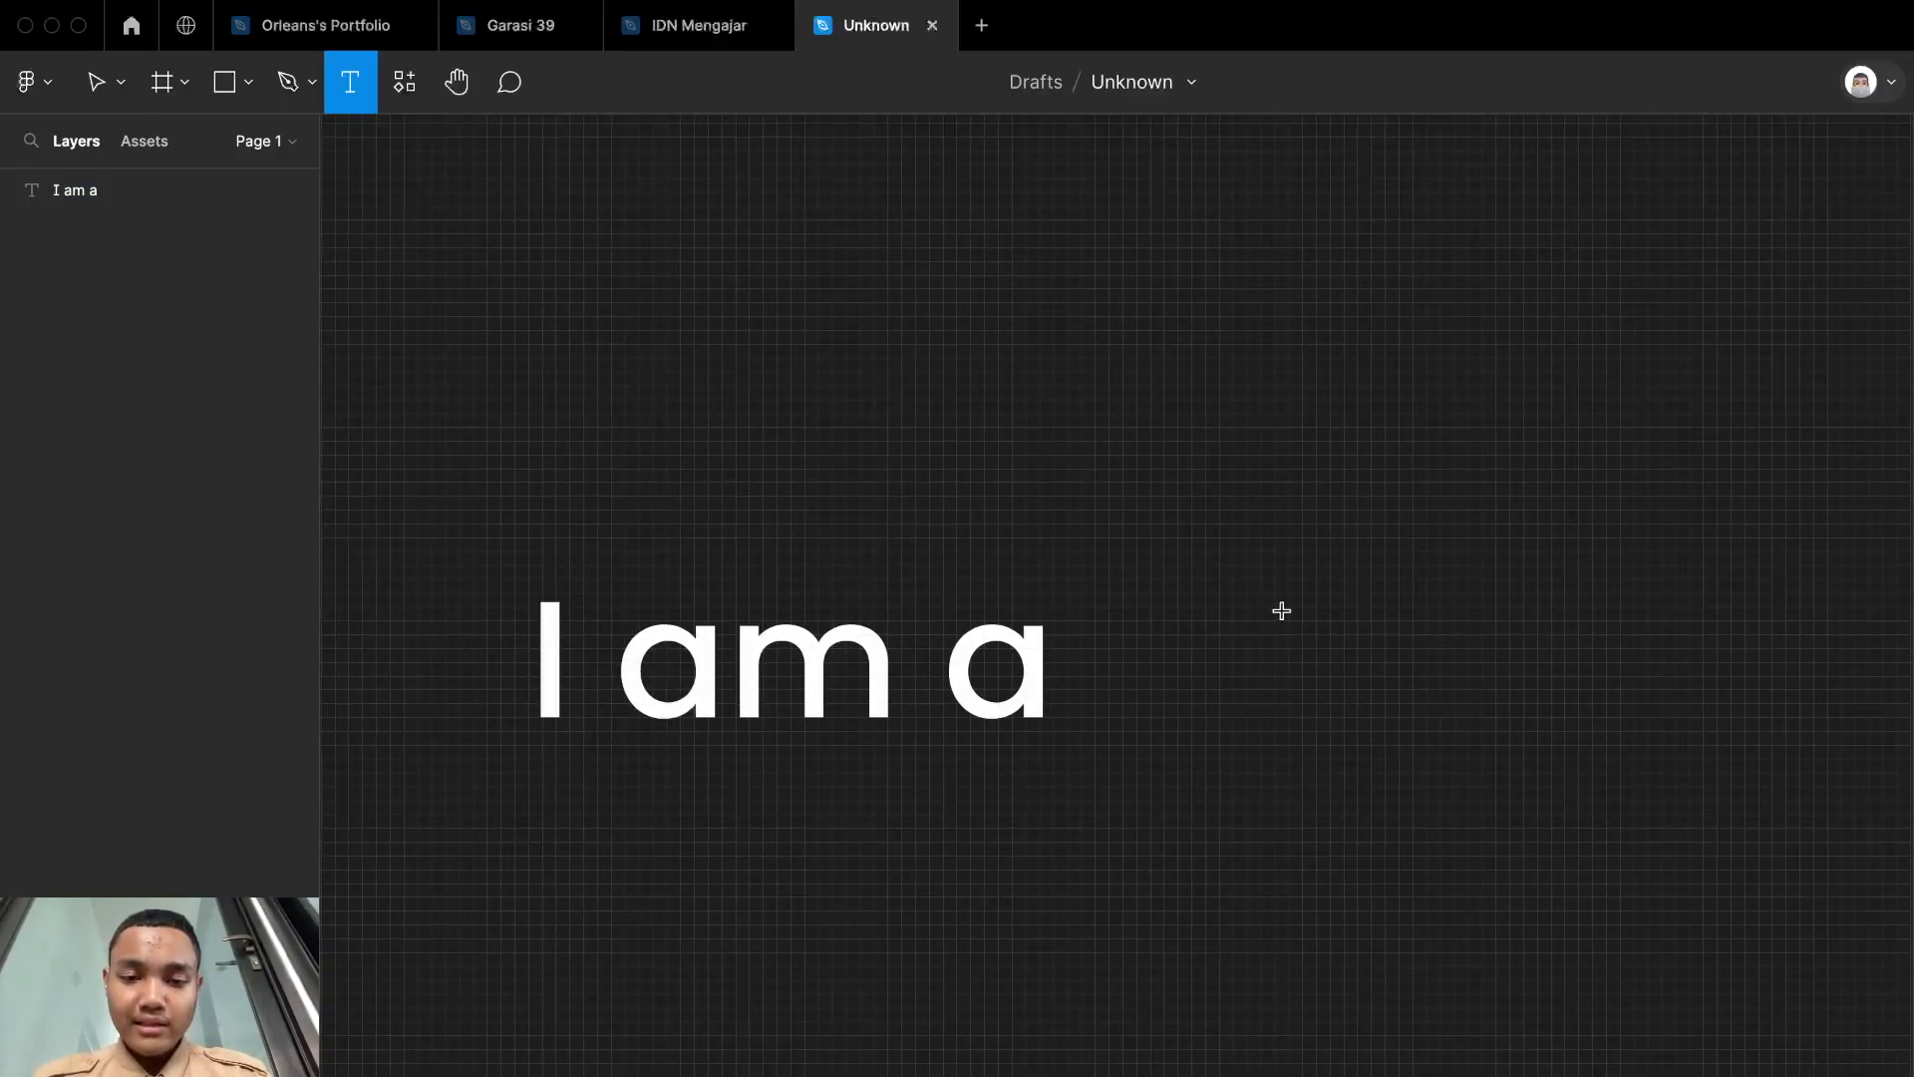
scroll(1204, 681, "left", 1)
scroll(1204, 681, "down", 2)
key("v")
scroll(1204, 684, "right", 3)
scroll(1175, 728, "down", 4)
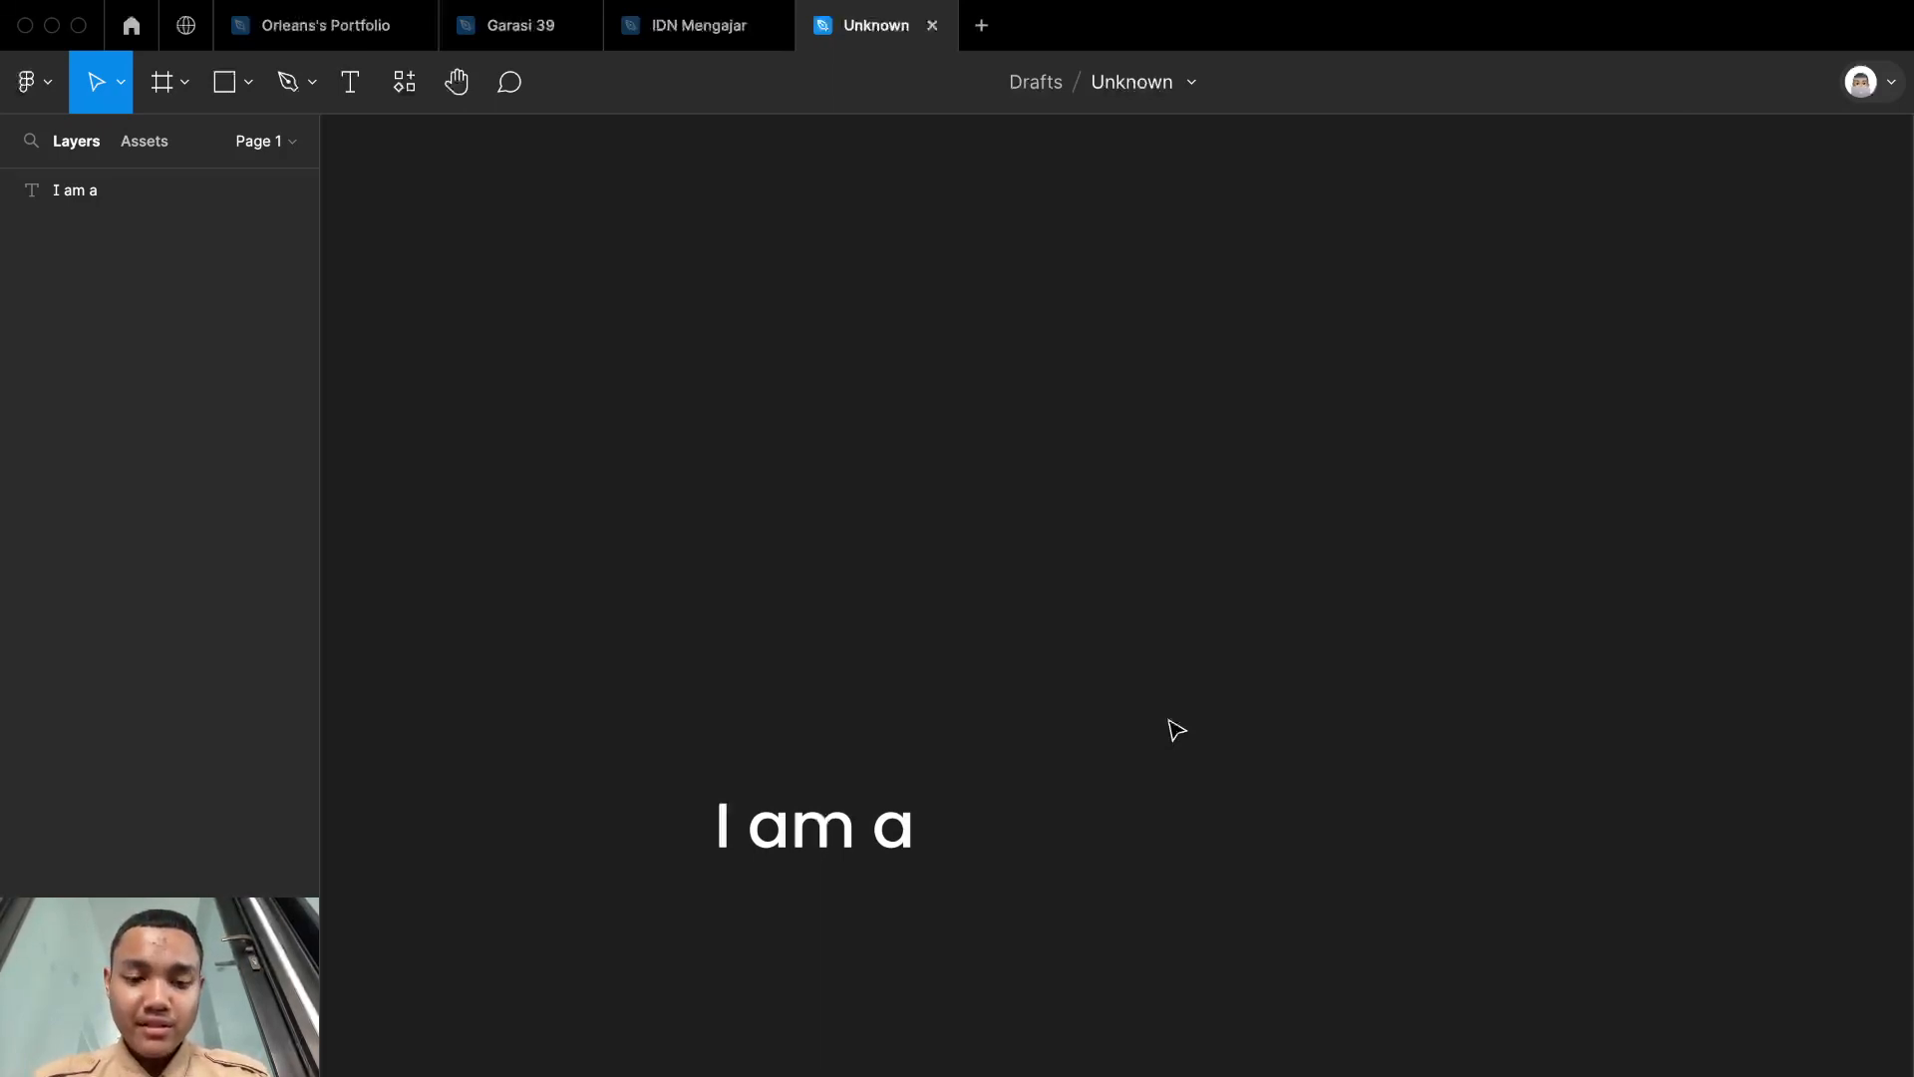
scroll(1175, 728, "up", 4)
scroll(1174, 728, "up", 2)
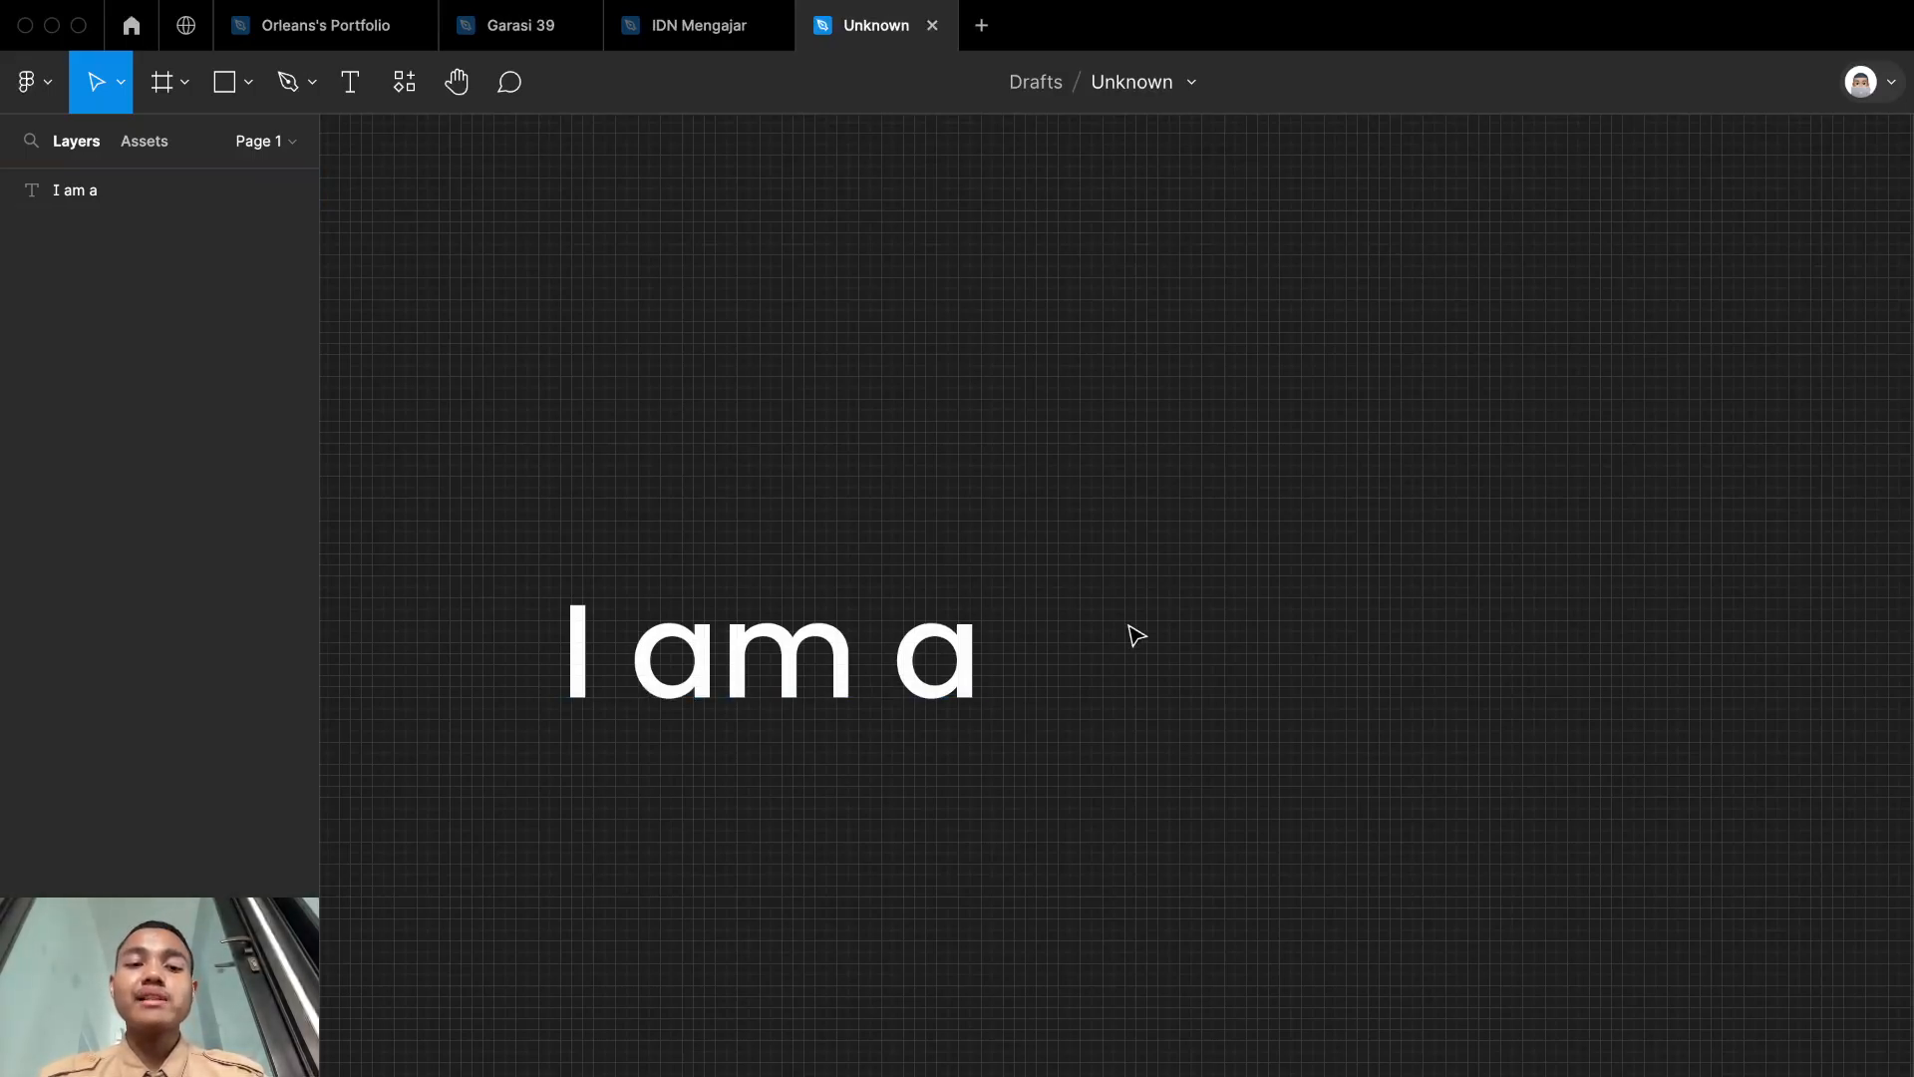
scroll(1137, 635, "up", 1)
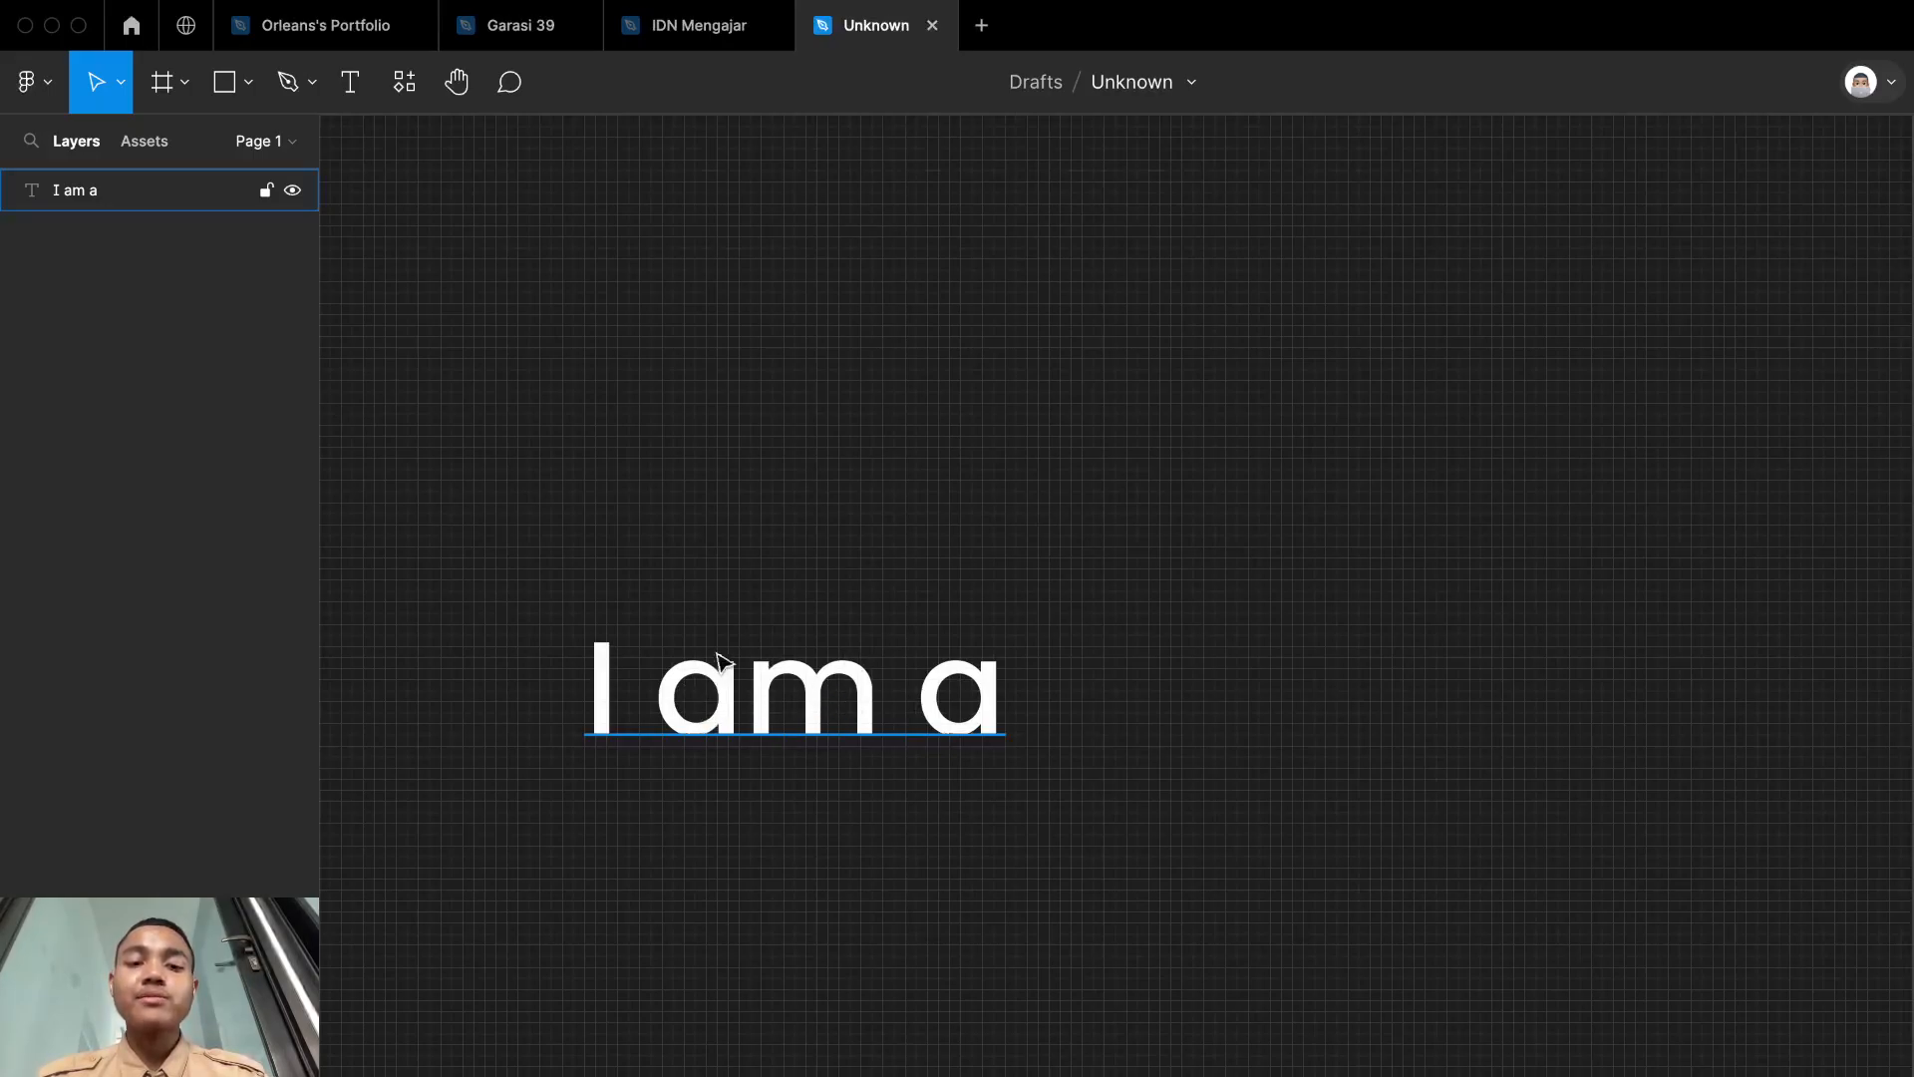
scroll(1119, 710, "right", 5)
scroll(1112, 702, "up", 5)
scroll(1111, 702, "down", 5)
scroll(1112, 702, "up", 3)
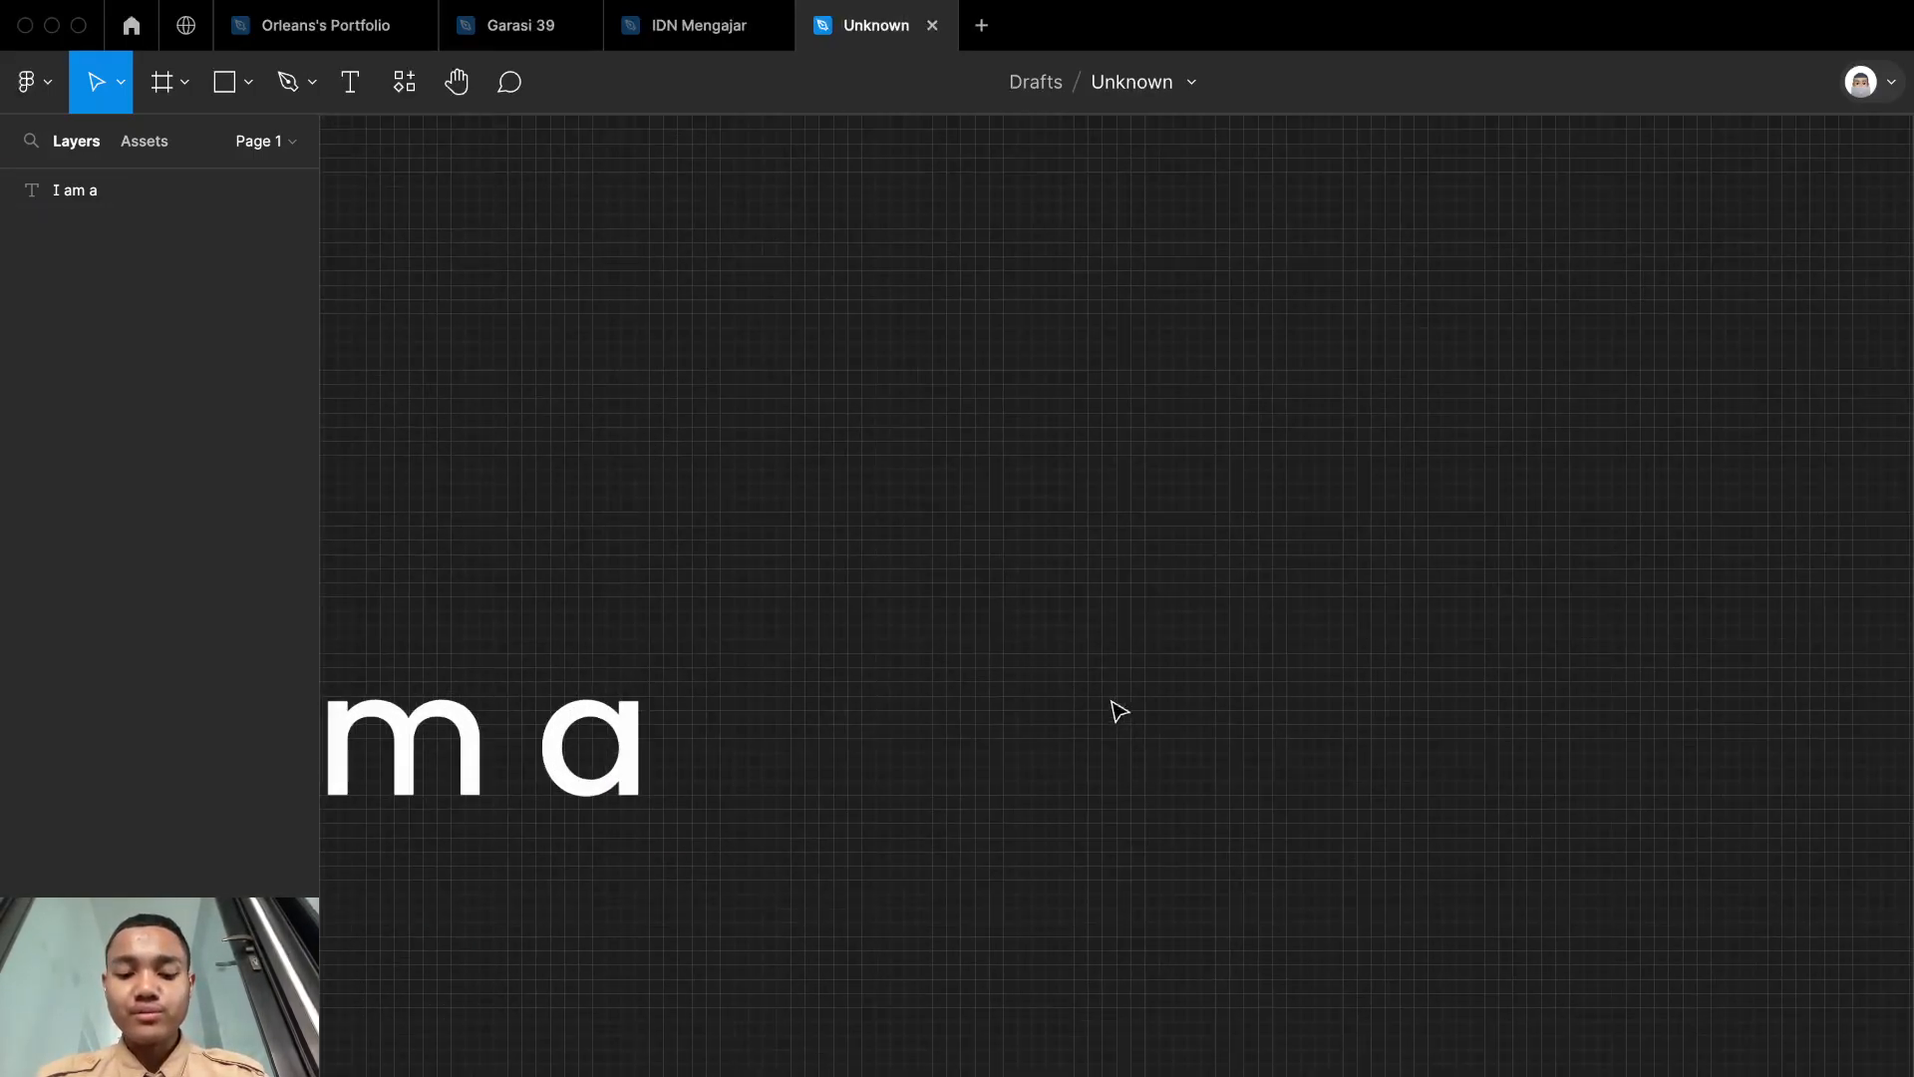
scroll(1119, 710, "left", 5)
scroll(1119, 710, "down", 3)
scroll(1118, 710, "up", 3)
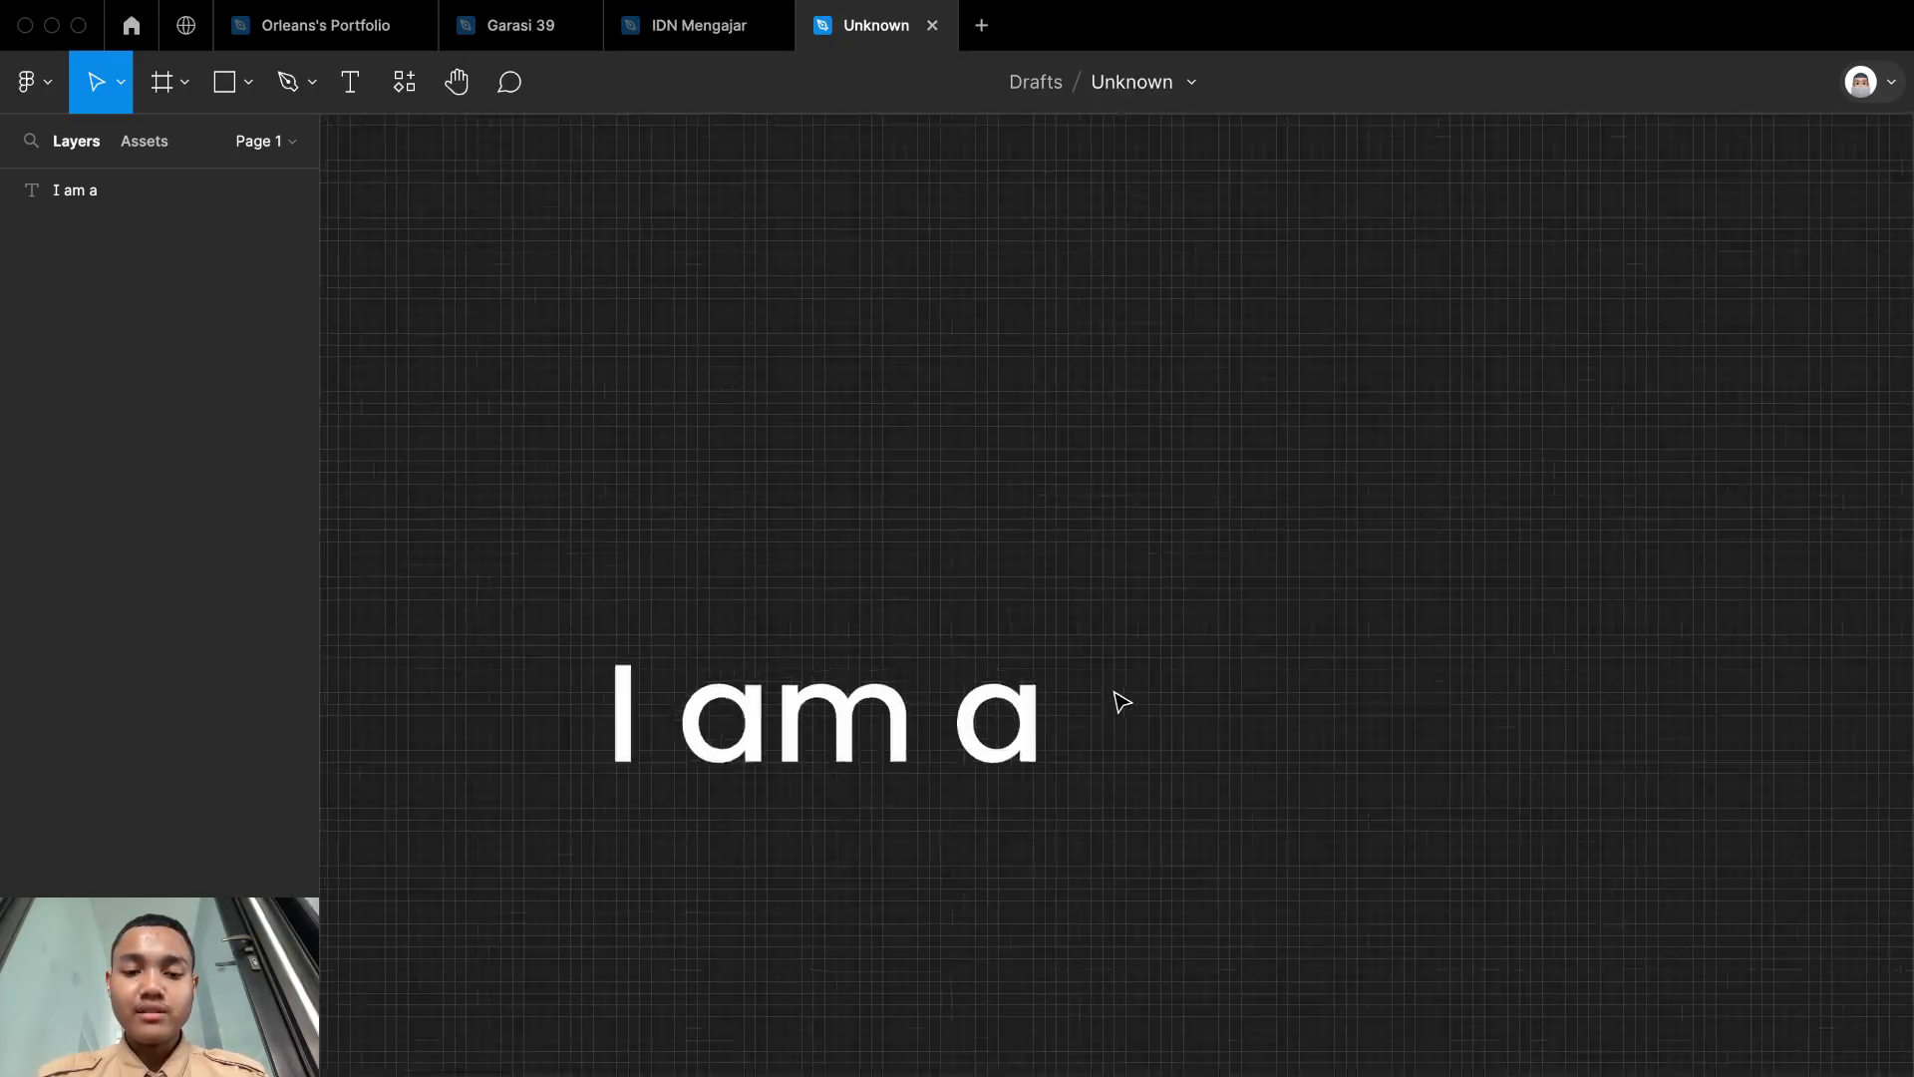
scroll(1122, 702, "up", 3)
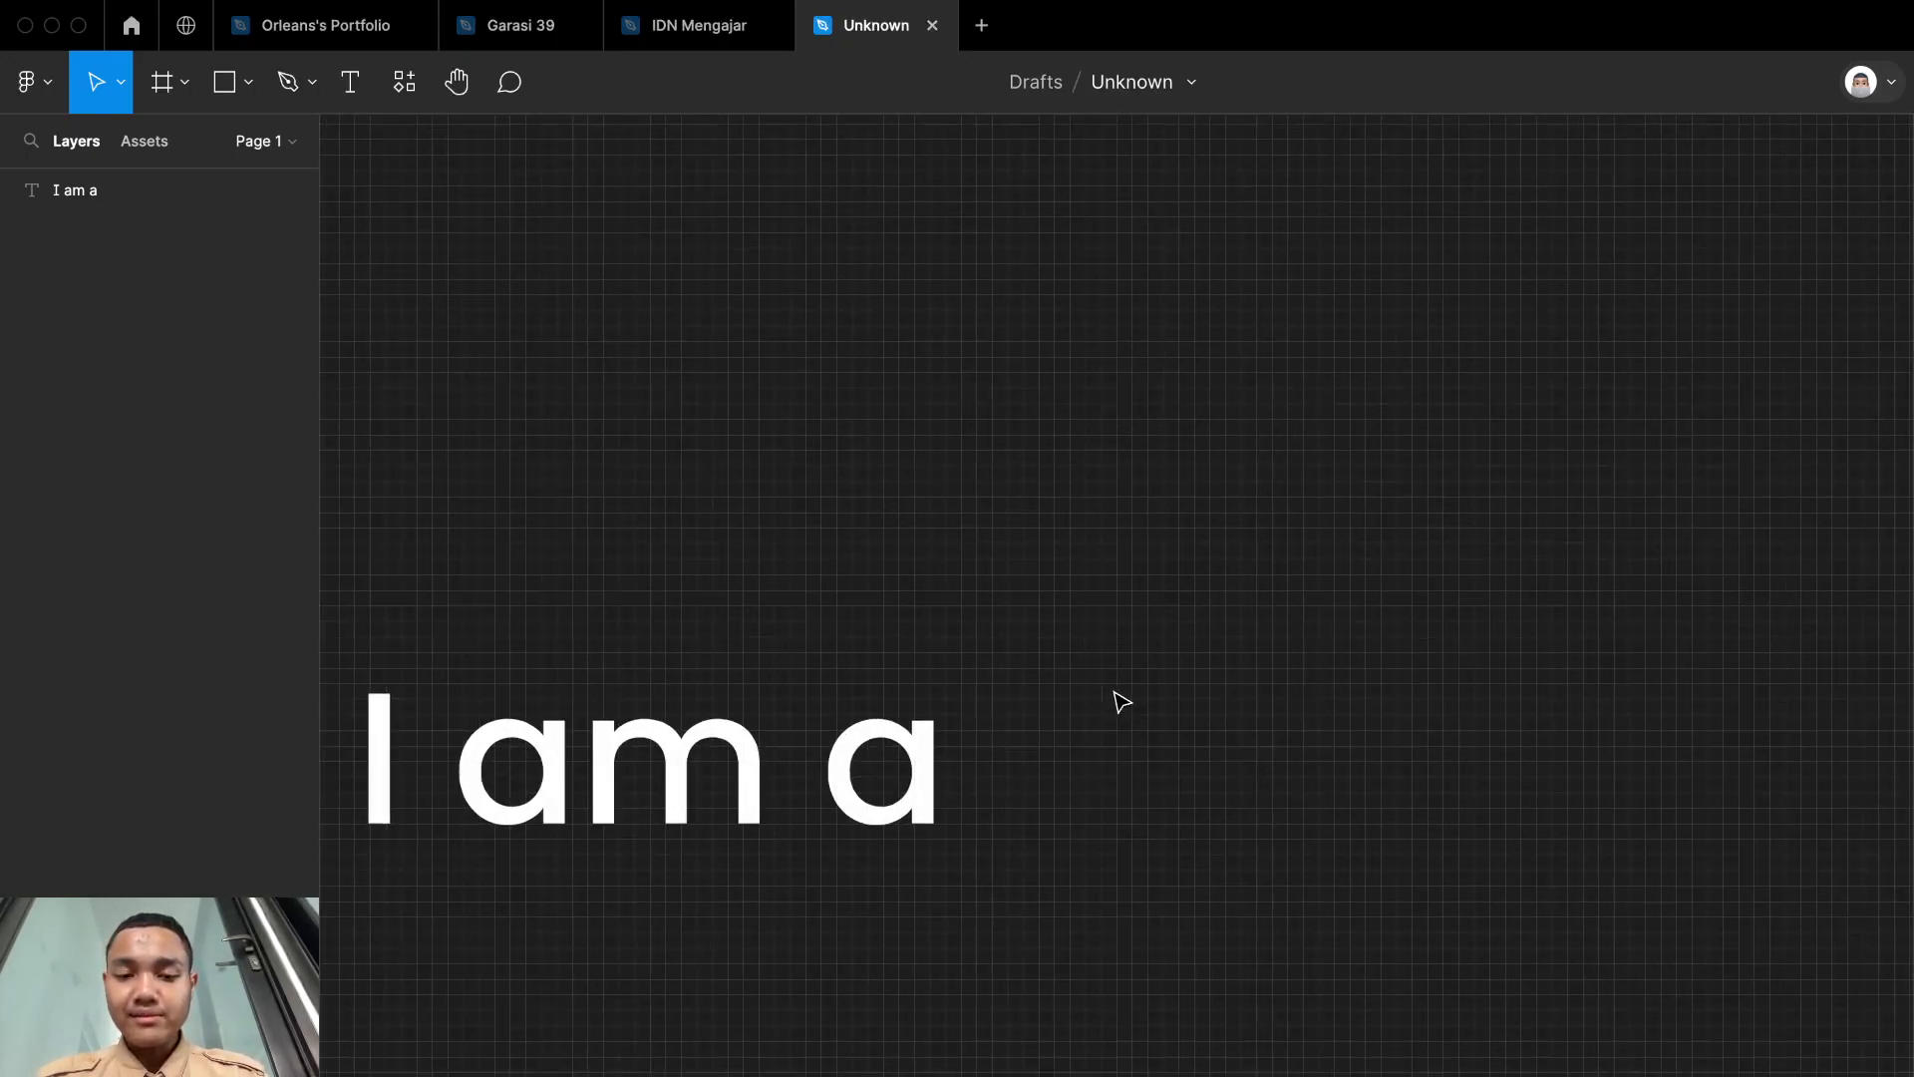
scroll(1122, 702, "down", 4)
scroll(1121, 702, "up", 2)
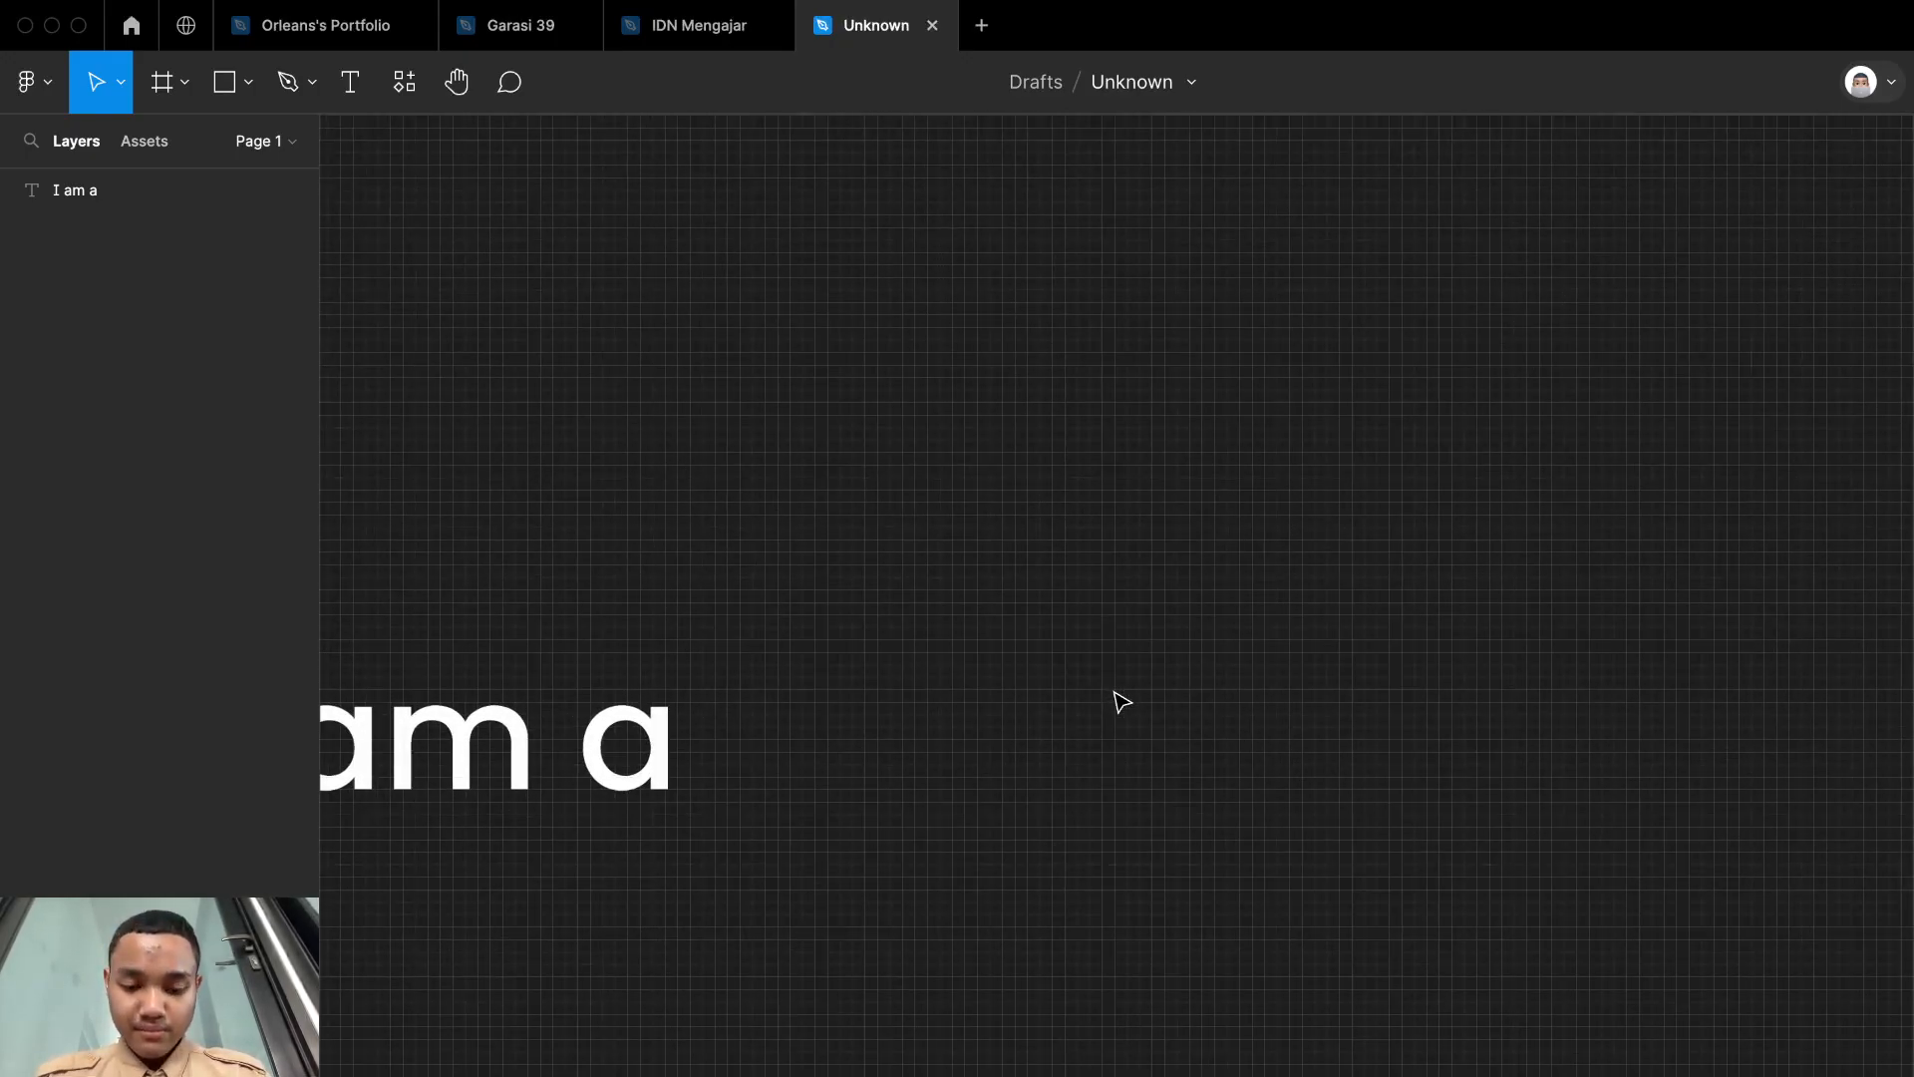
Step: Add a separate text layer reading "UI/DESIGNER" to the right of "I am a"
scroll(1121, 702, "left", 2)
scroll(1122, 702, "up", 3)
key("t")
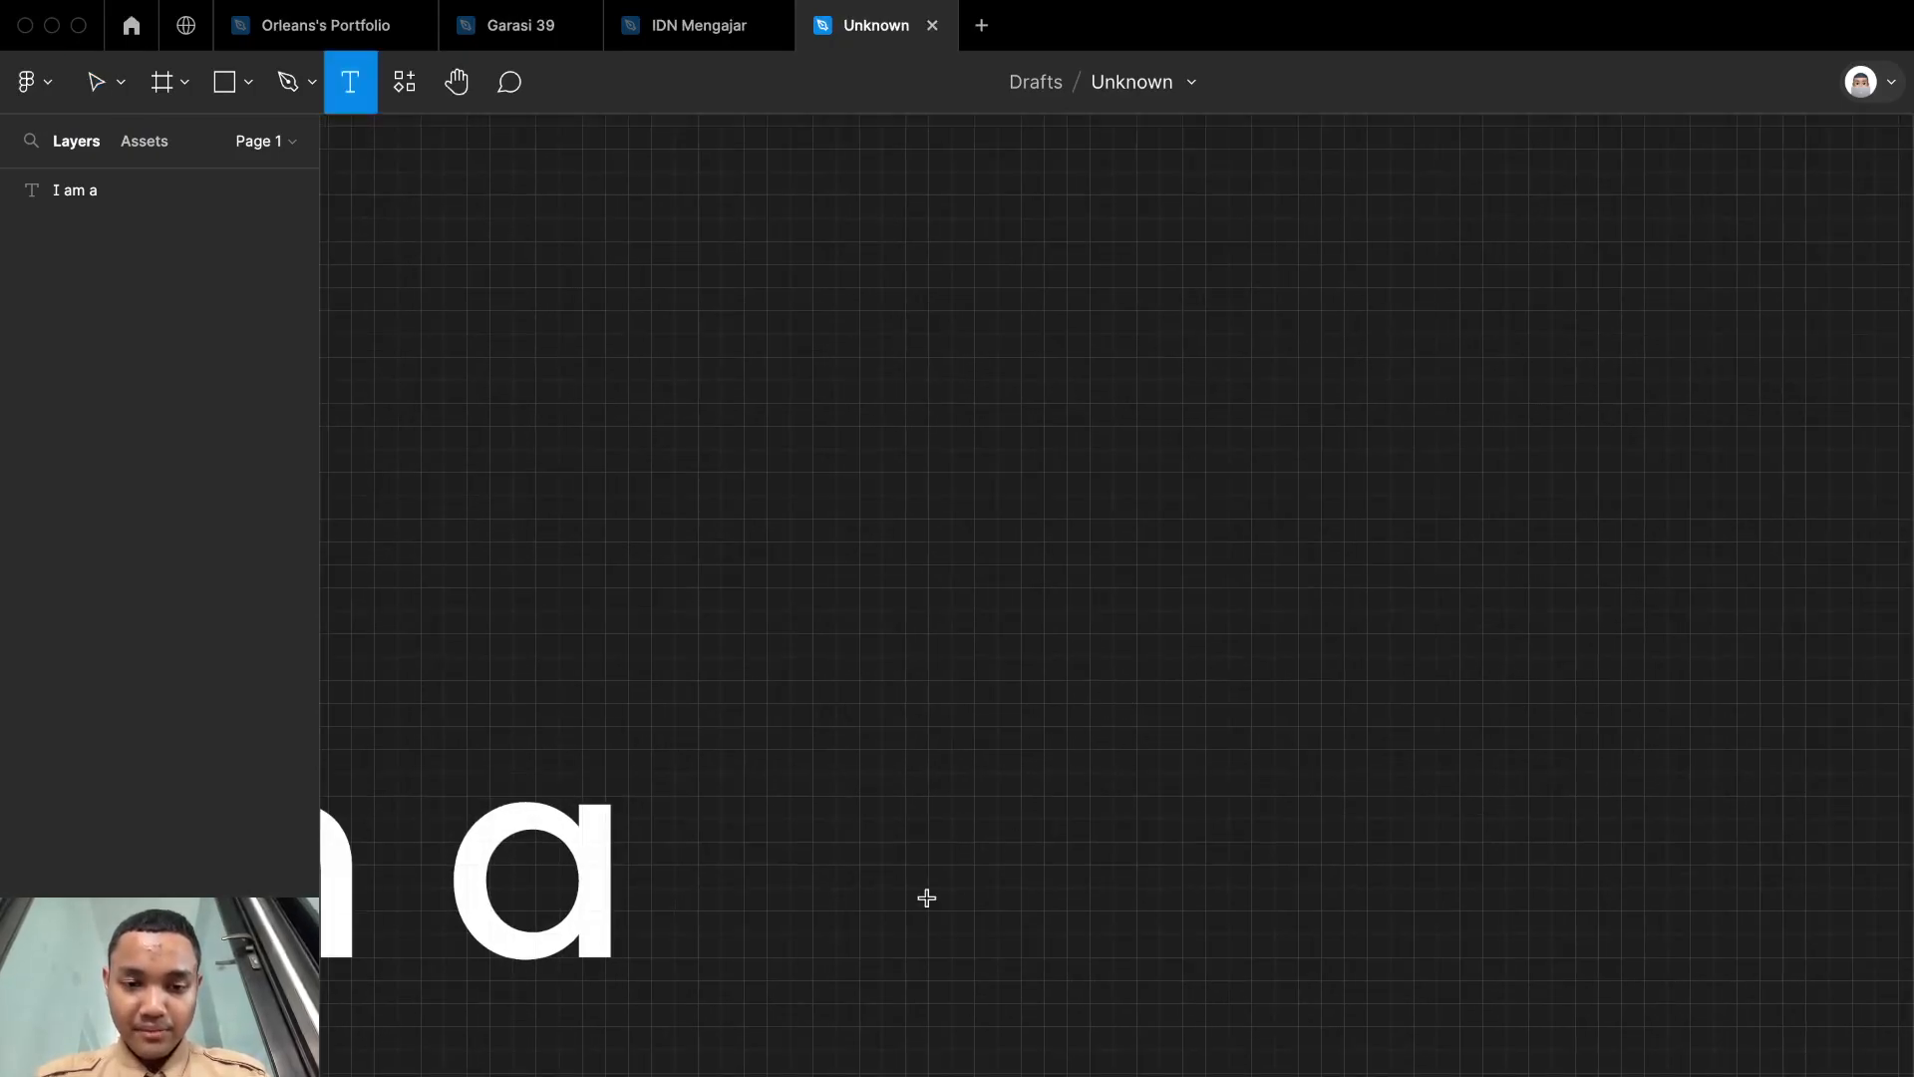
left_click(905, 863)
scroll(906, 860, "down", 2)
type("U")
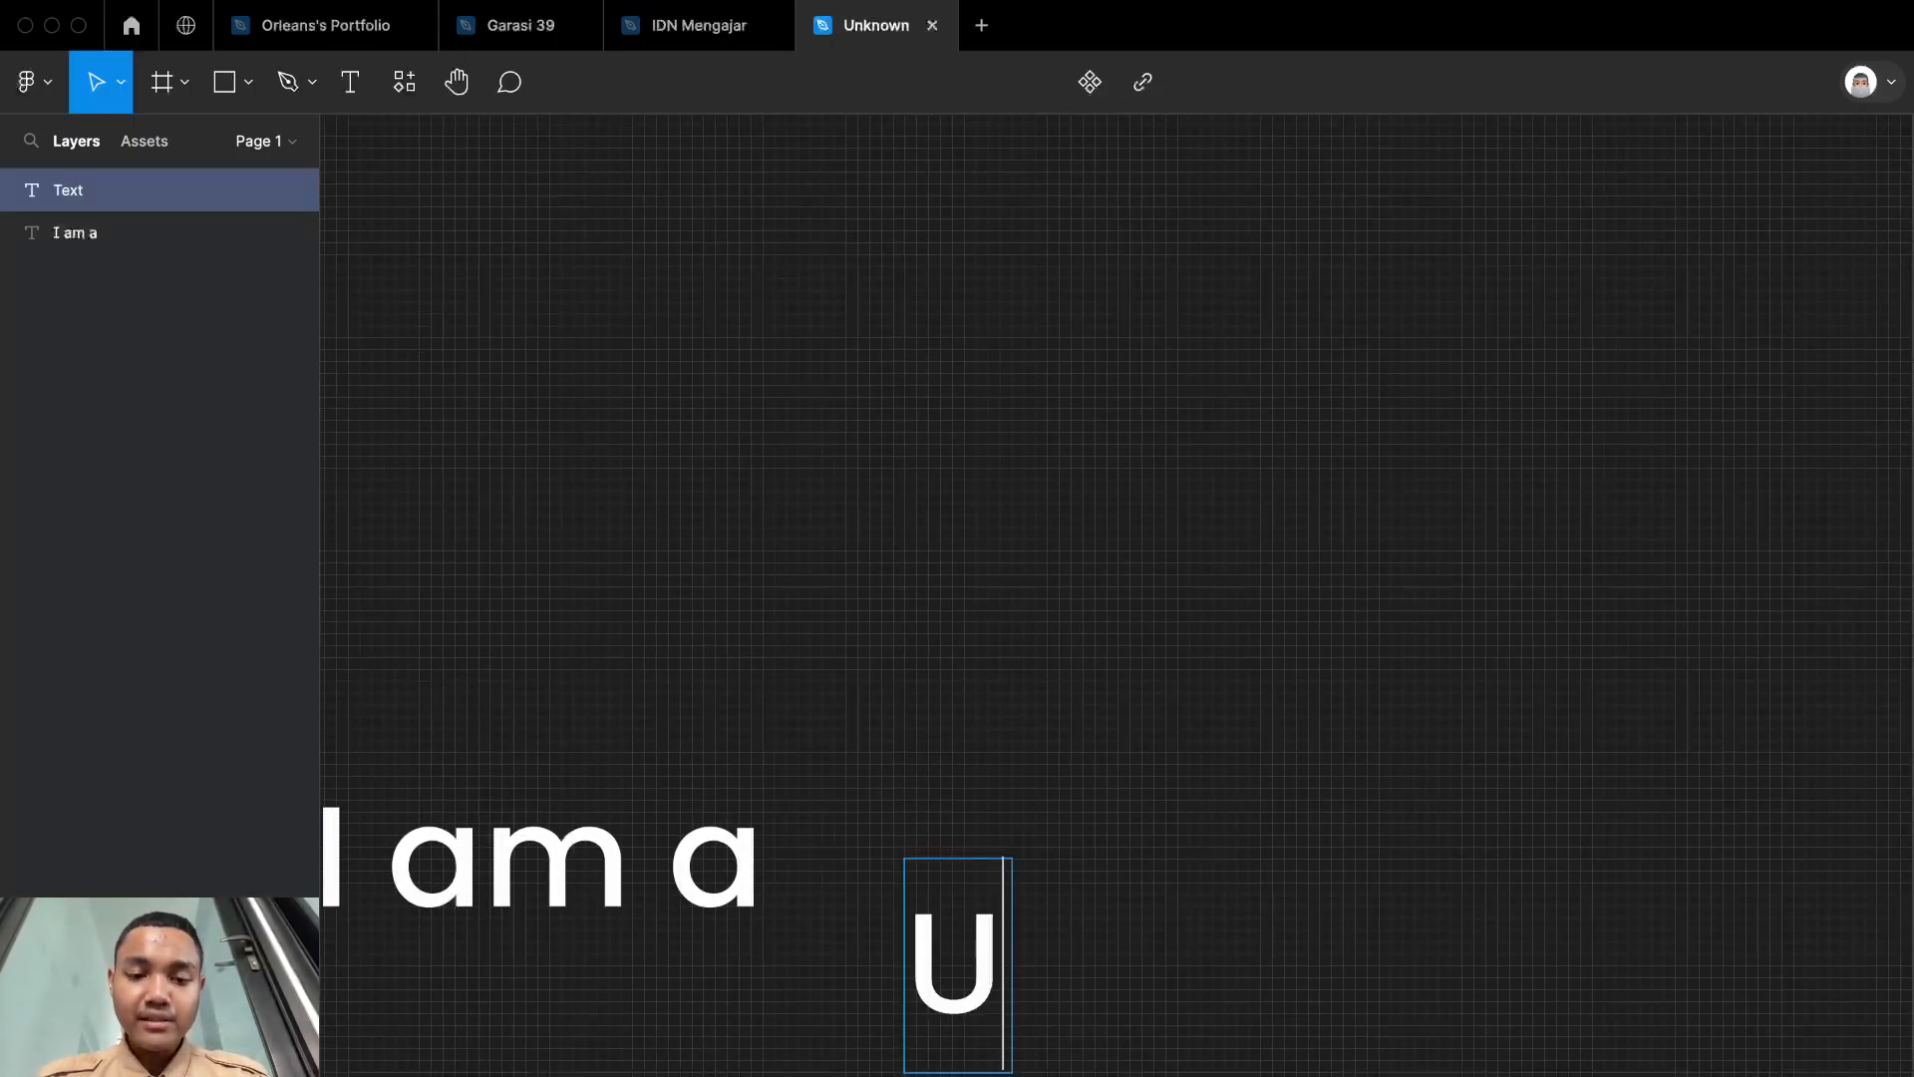
type("I/D")
key("Tab")
type("E")
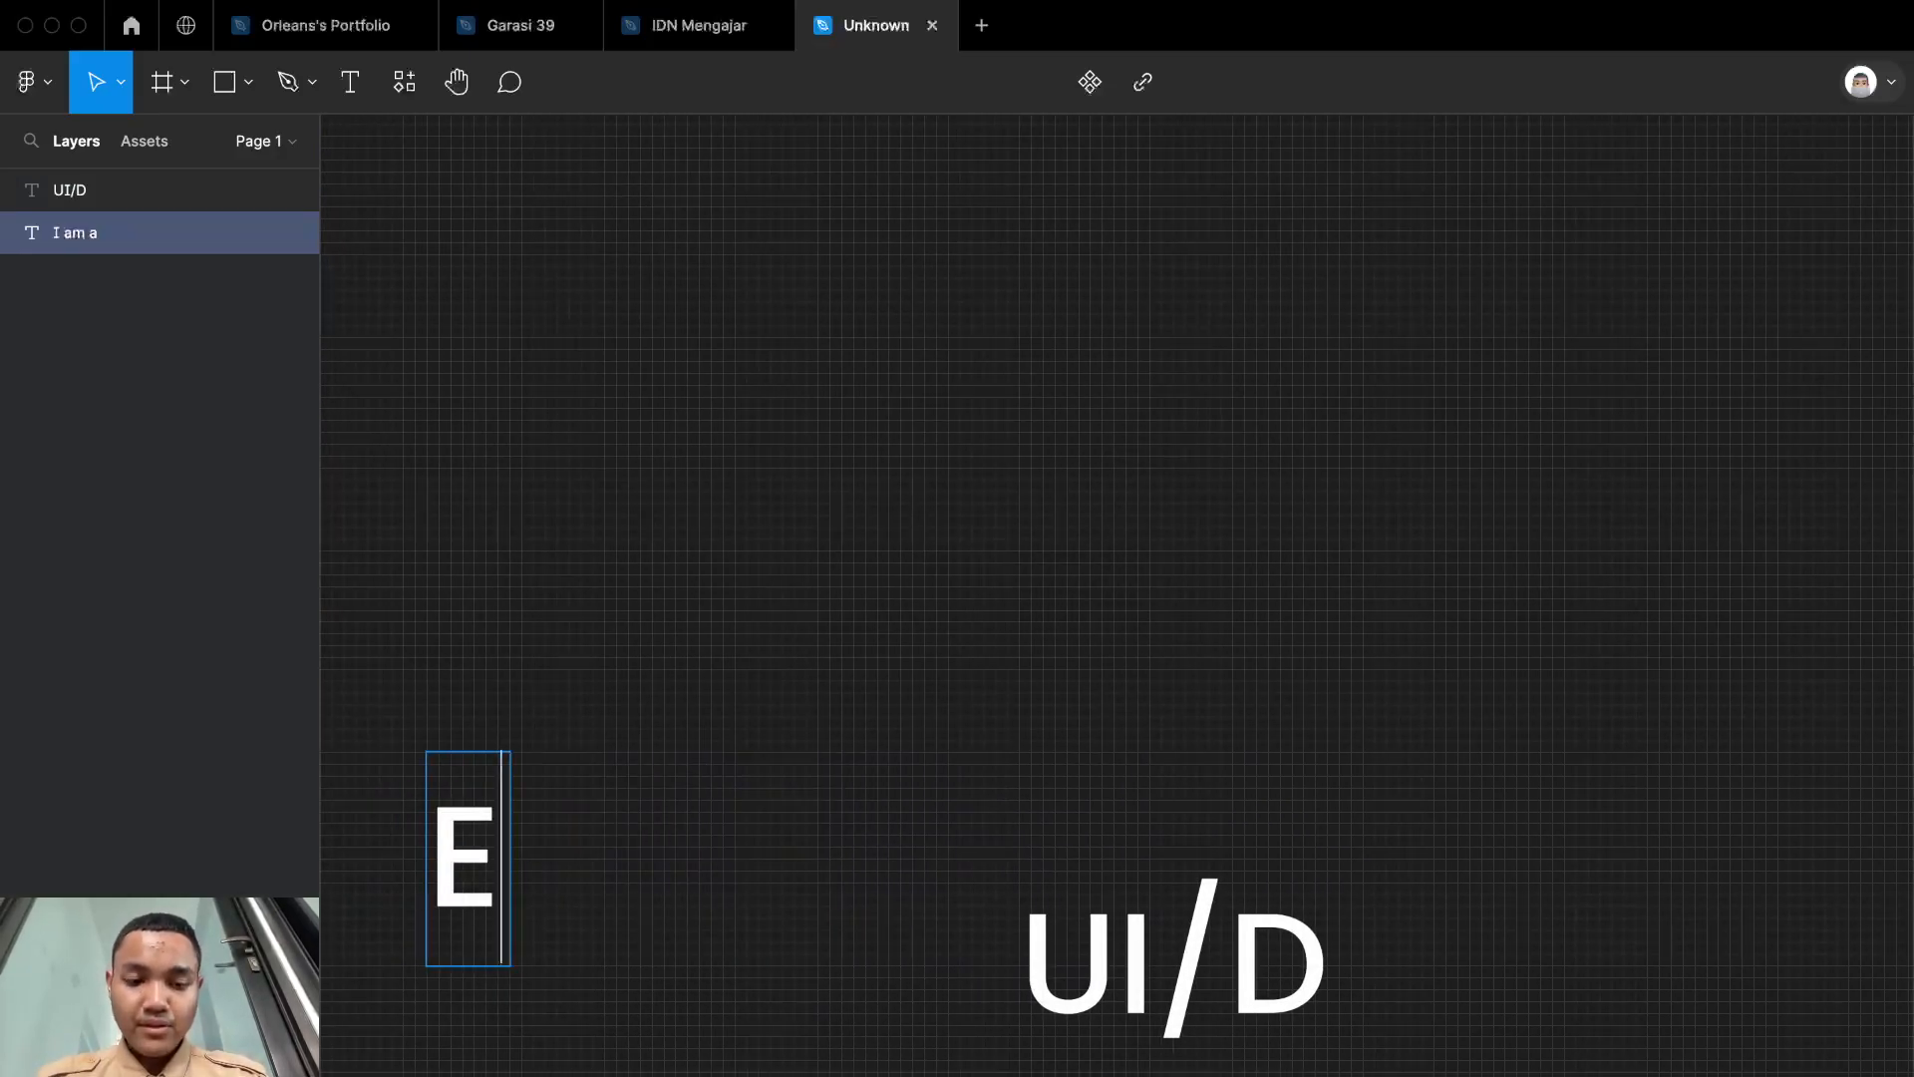
key("ctrl+z")
type("ESIGNER")
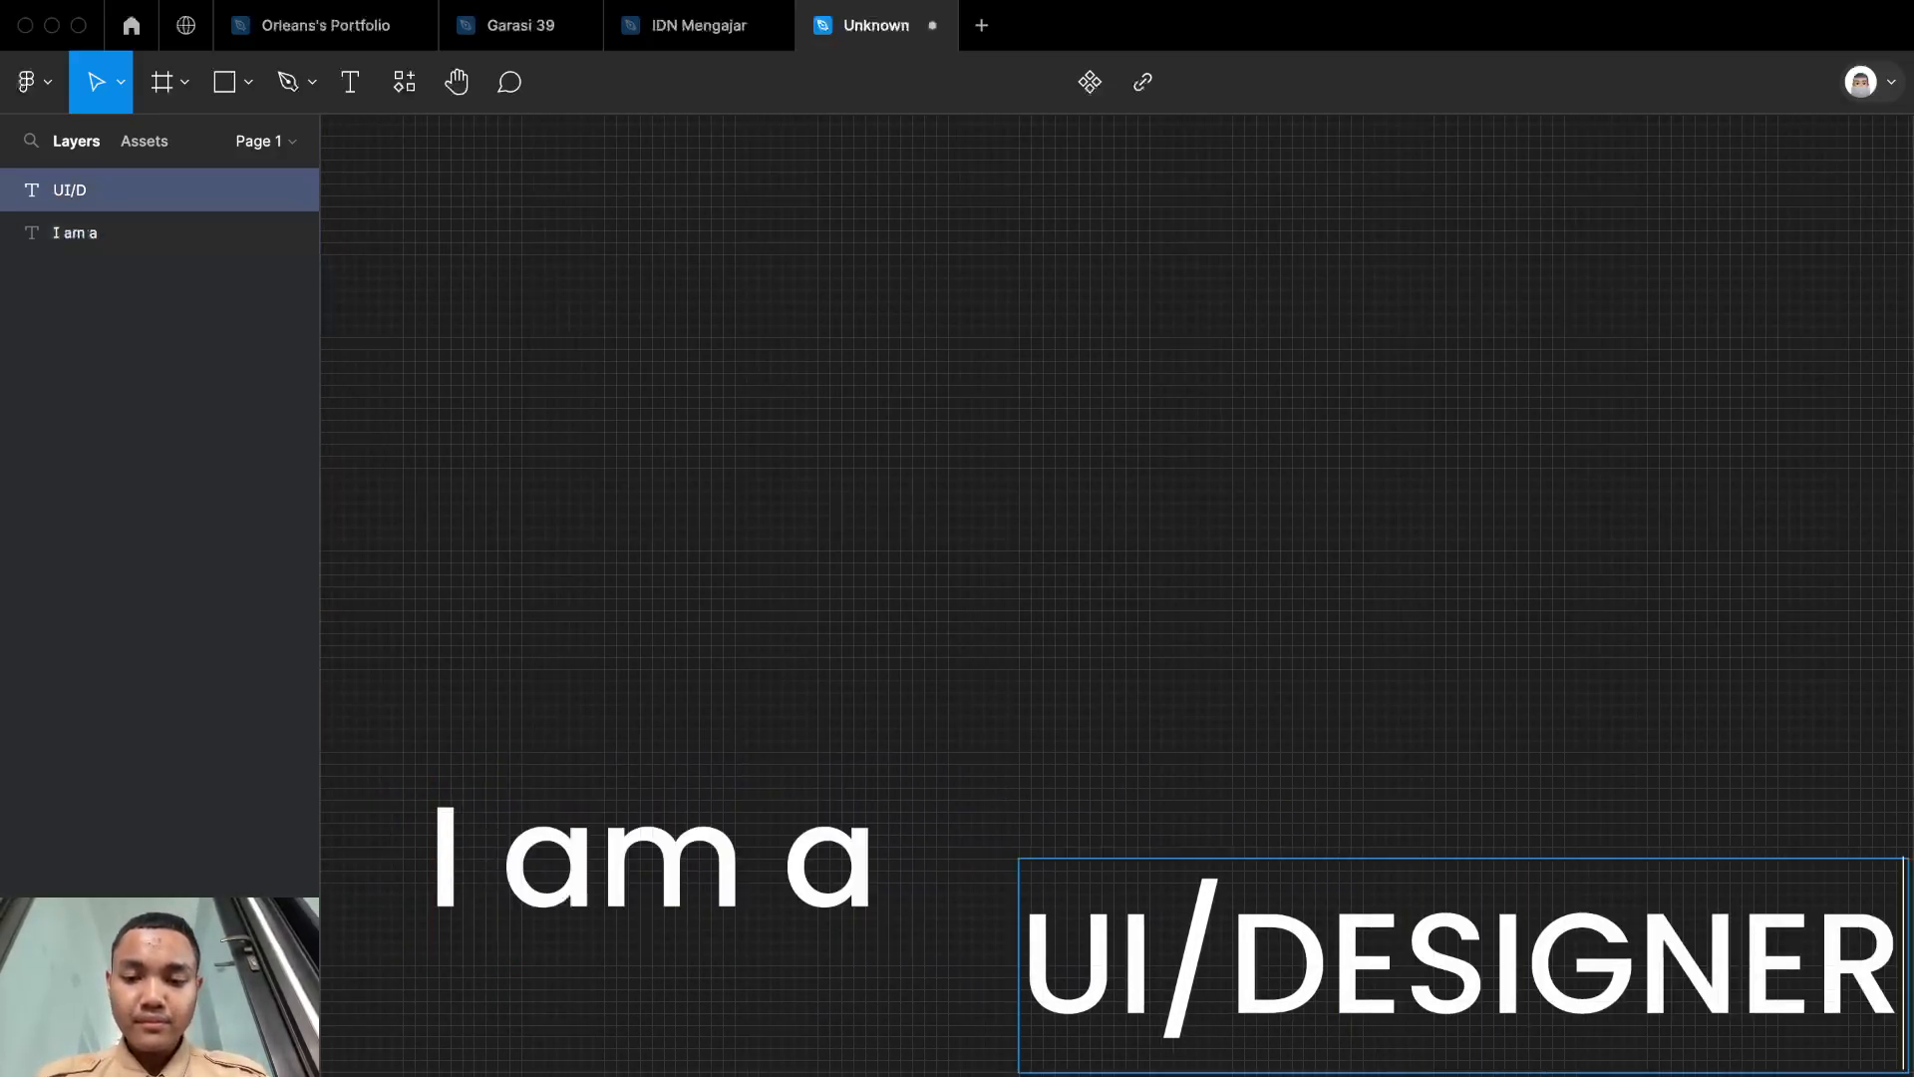
Step: Rewrite the uppercase word after the slash in mixed case so the layer reads "UI/Designer"
scroll(867, 918, "right", 5)
left_click(831, 940)
left_click_drag(832, 940, 1657, 953)
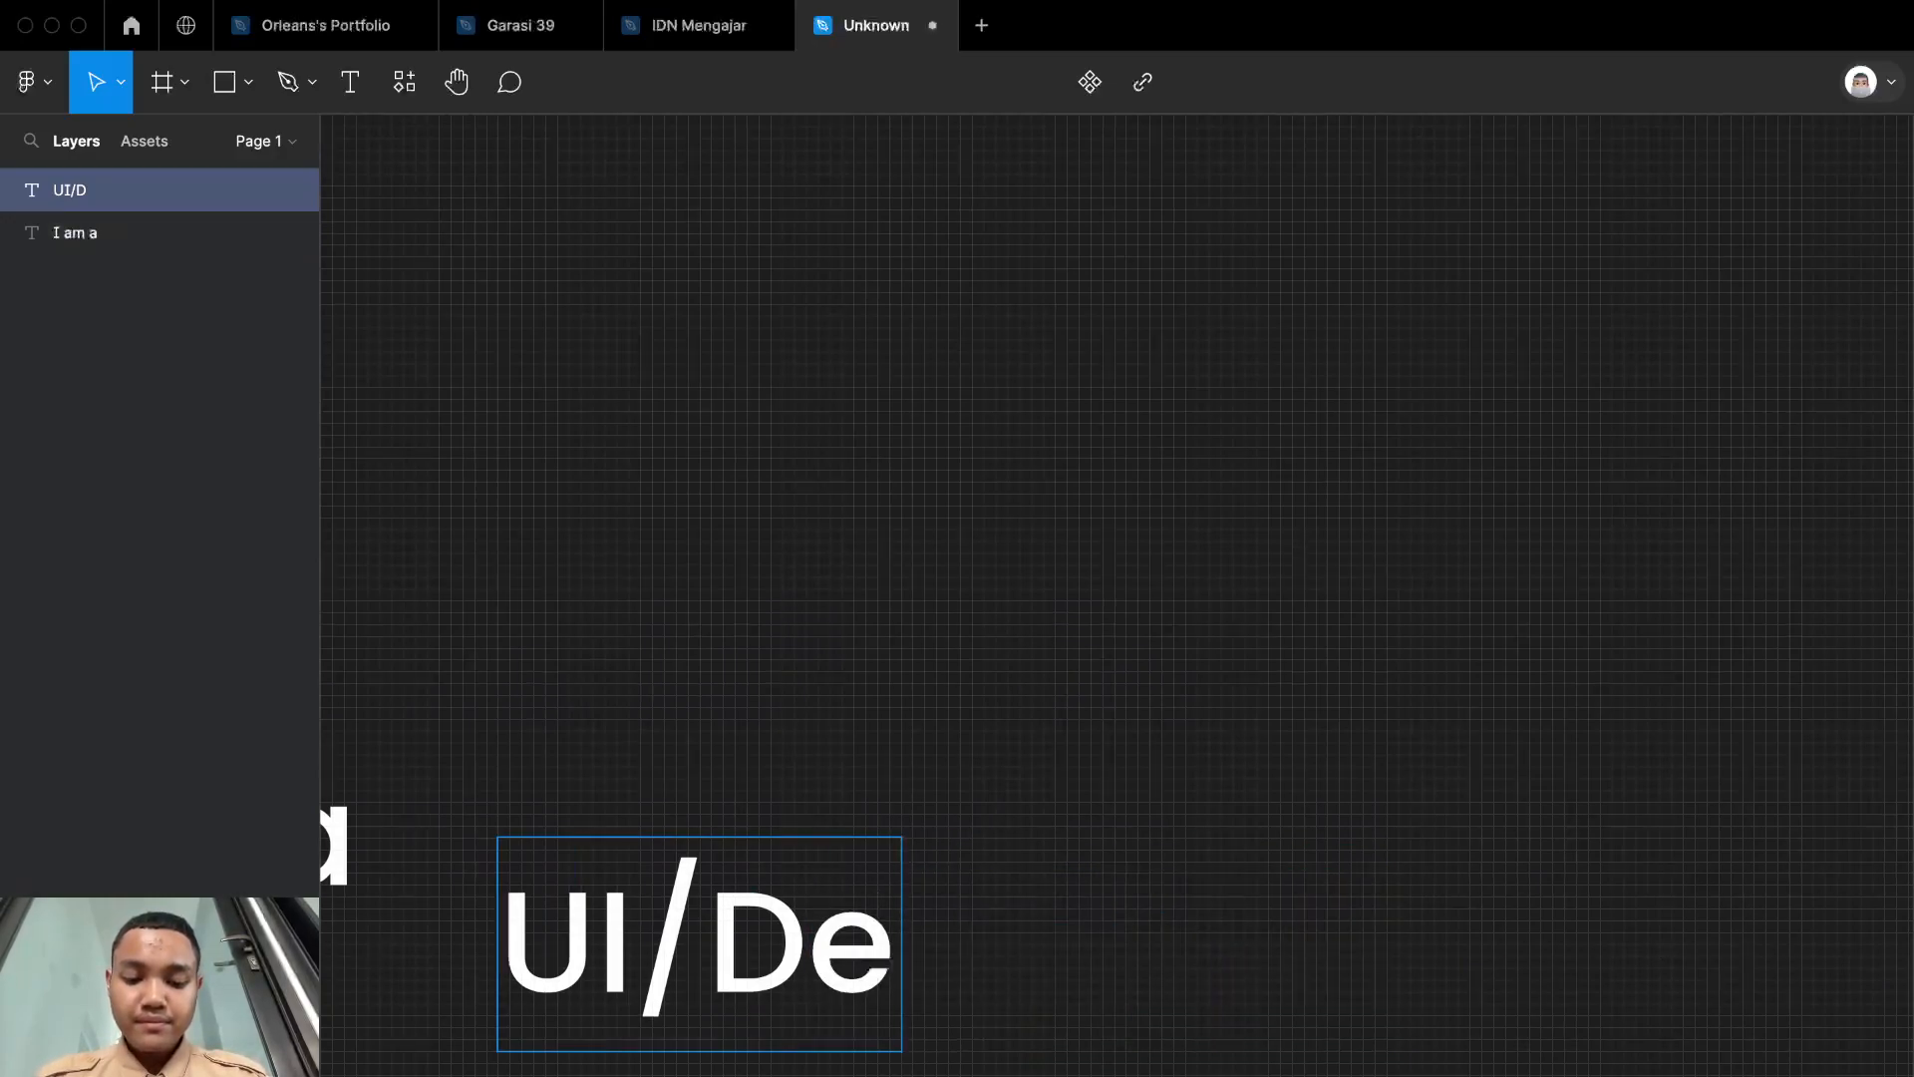
type("signer")
key("Escape")
scroll(1680, 808, "left", 1)
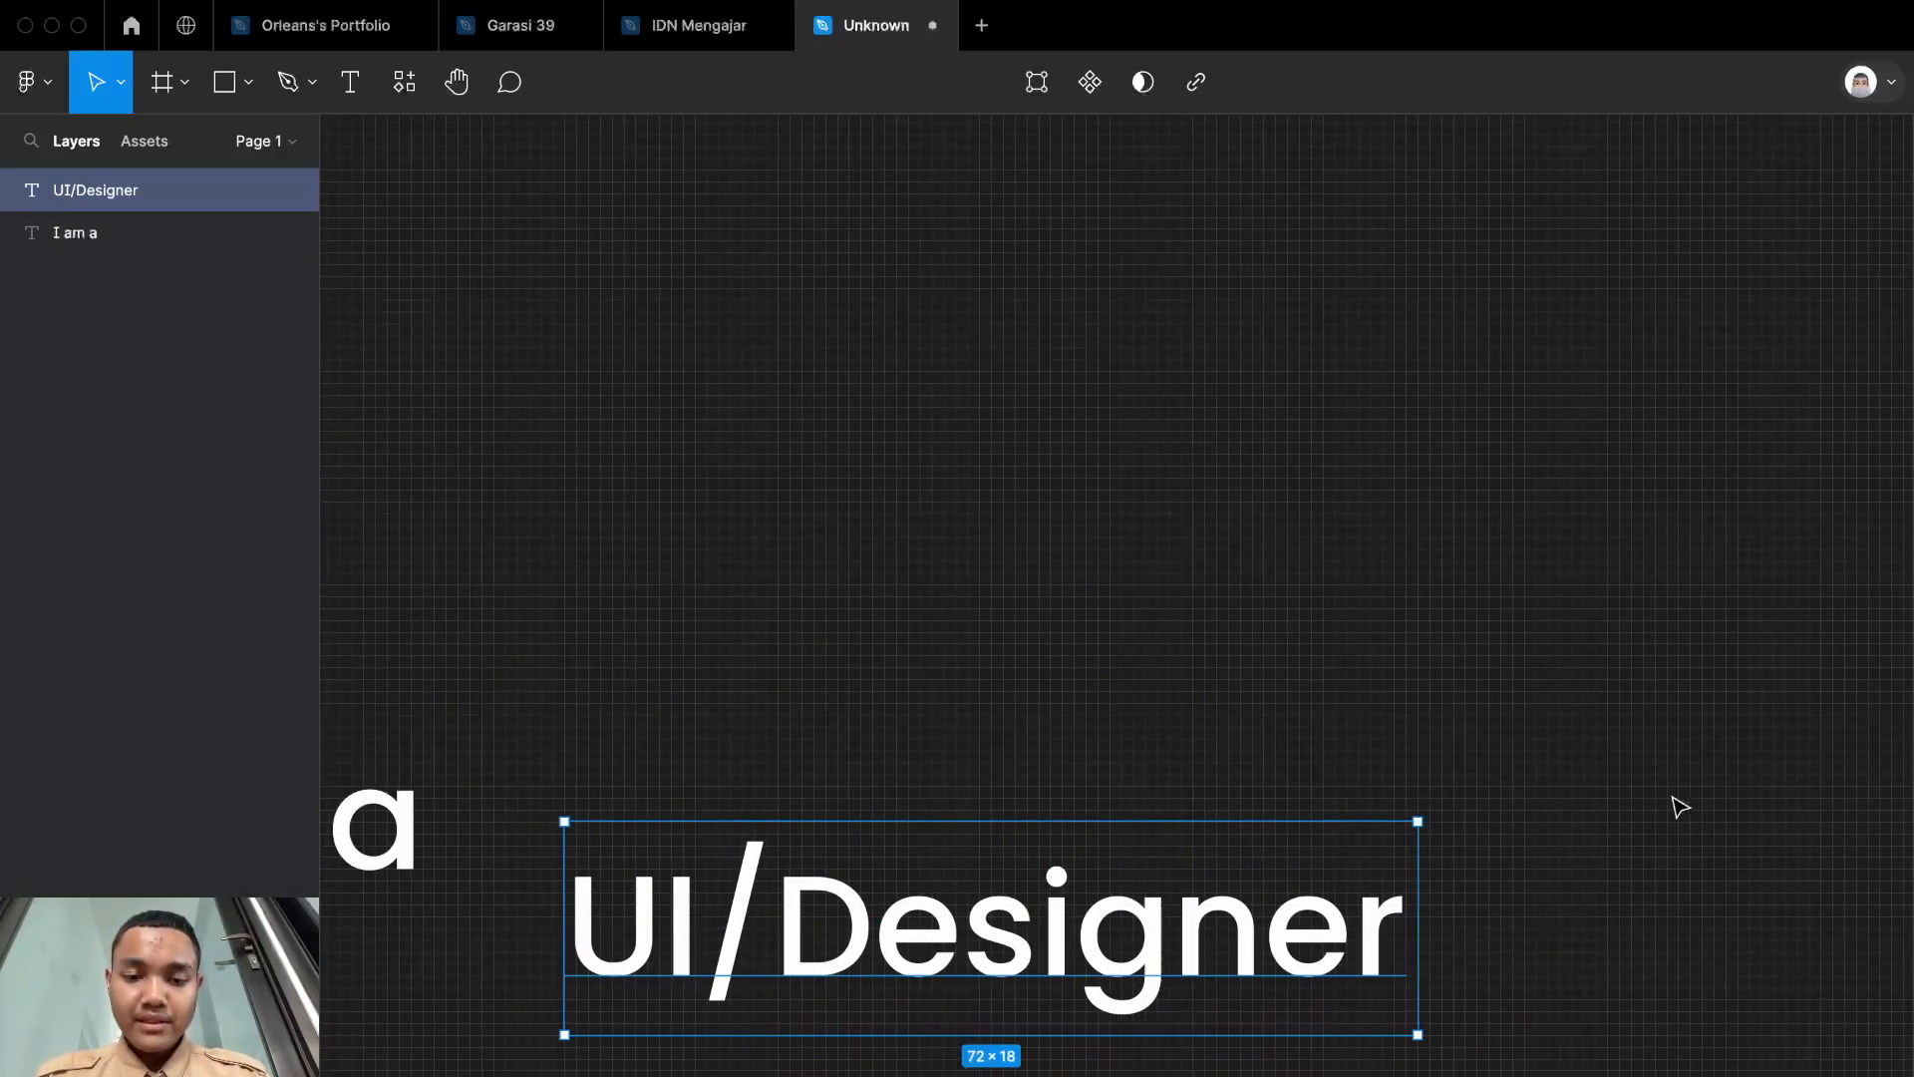
Step: Line up the "UI/Designer" text beside "I am a" and move it away to an empty area of the canvas
scroll(1680, 808, "down", 3)
left_click_drag(1469, 906, 1466, 850)
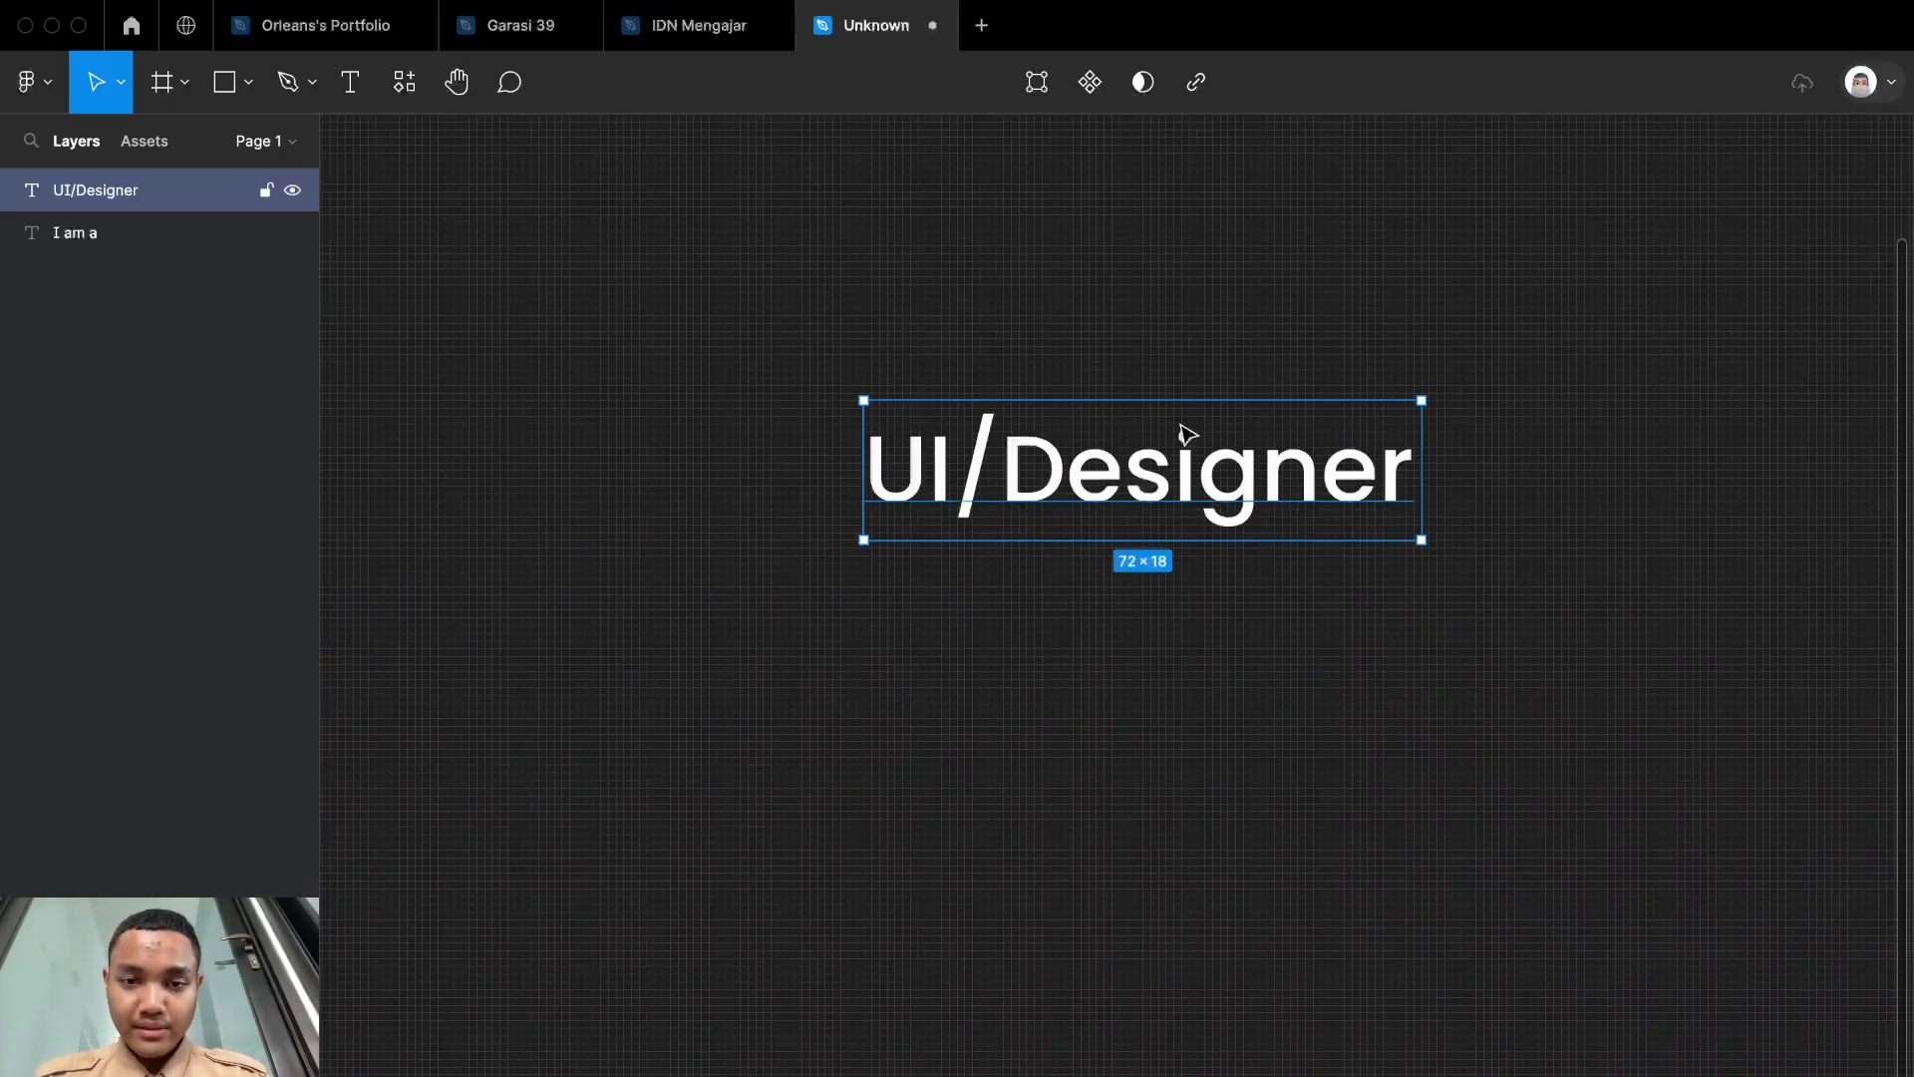
left_click_drag(1182, 429, 1516, 785)
scroll(1503, 411, "down", 5)
scroll(1502, 412, "up", 10)
scroll(1350, 491, "down", 5)
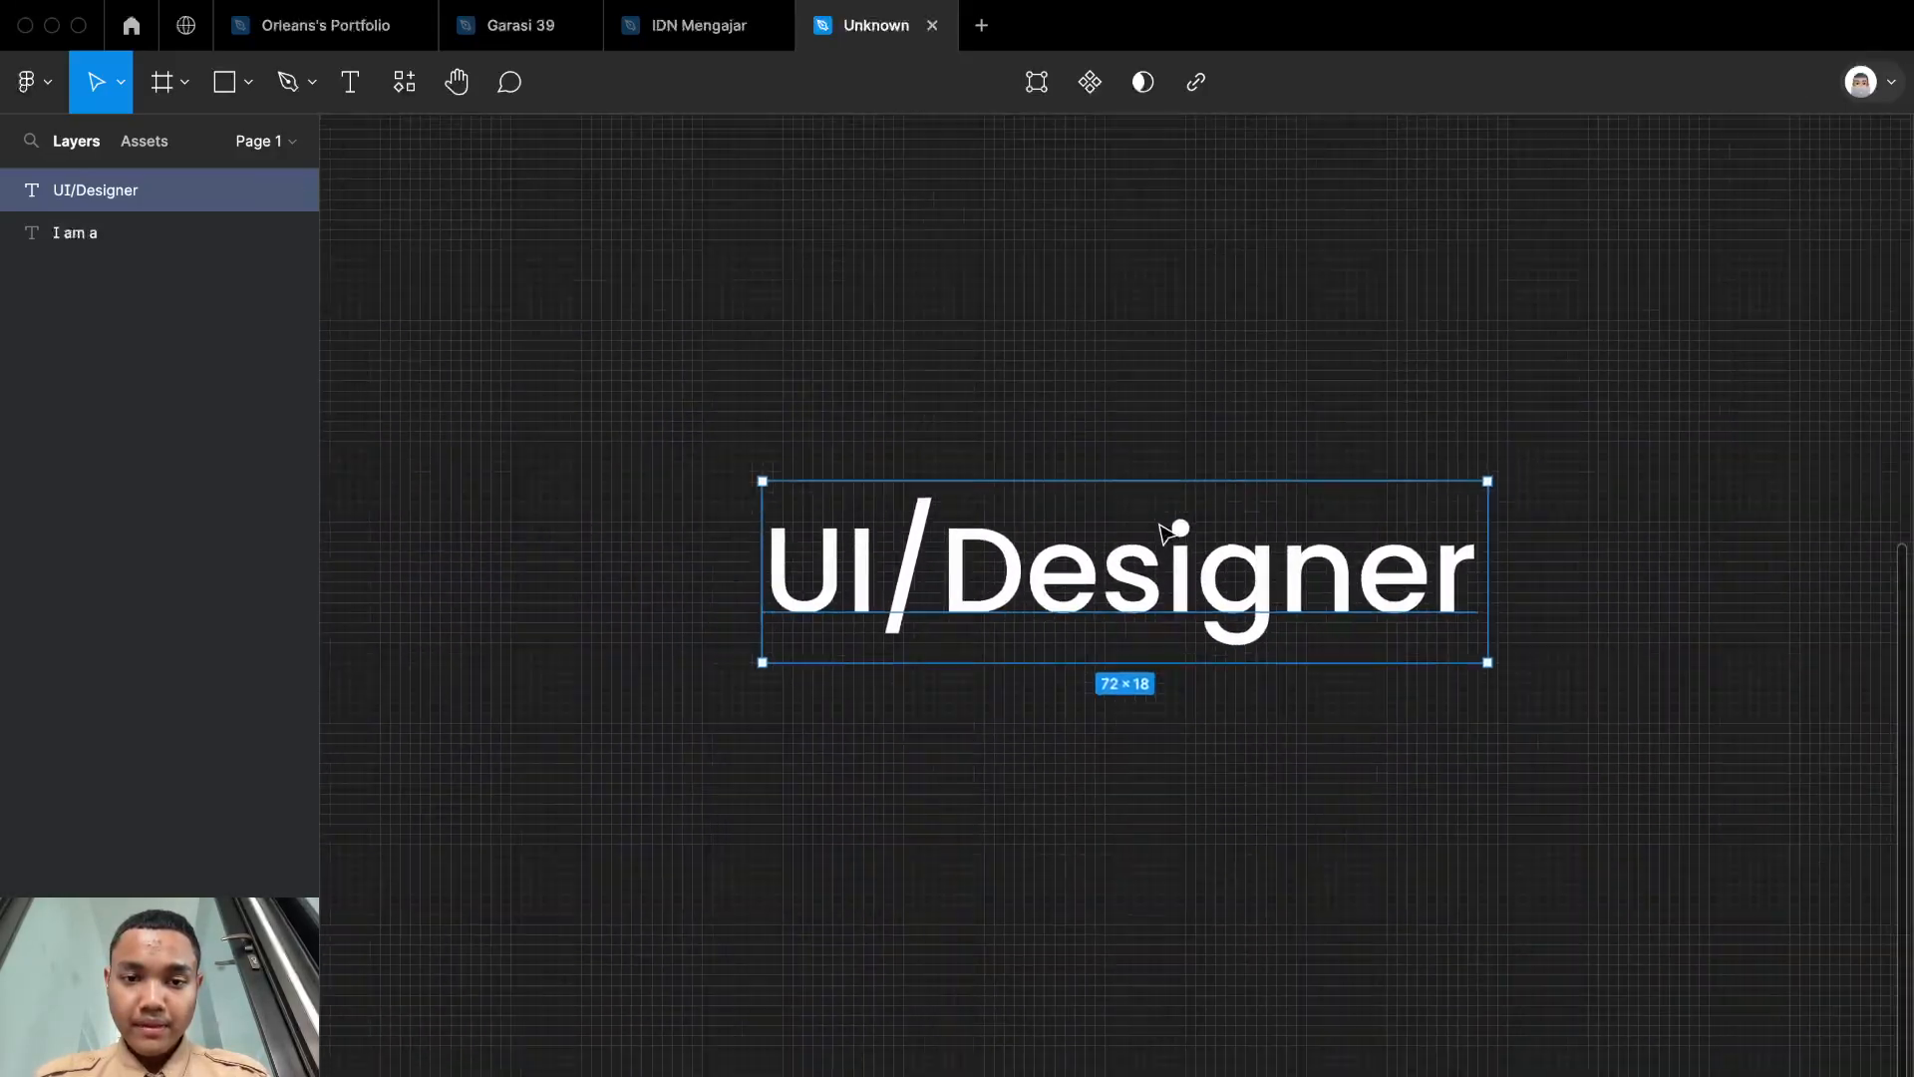
scroll(1167, 521, "up", 2)
left_click(1176, 342)
scroll(1179, 342, "up", 2)
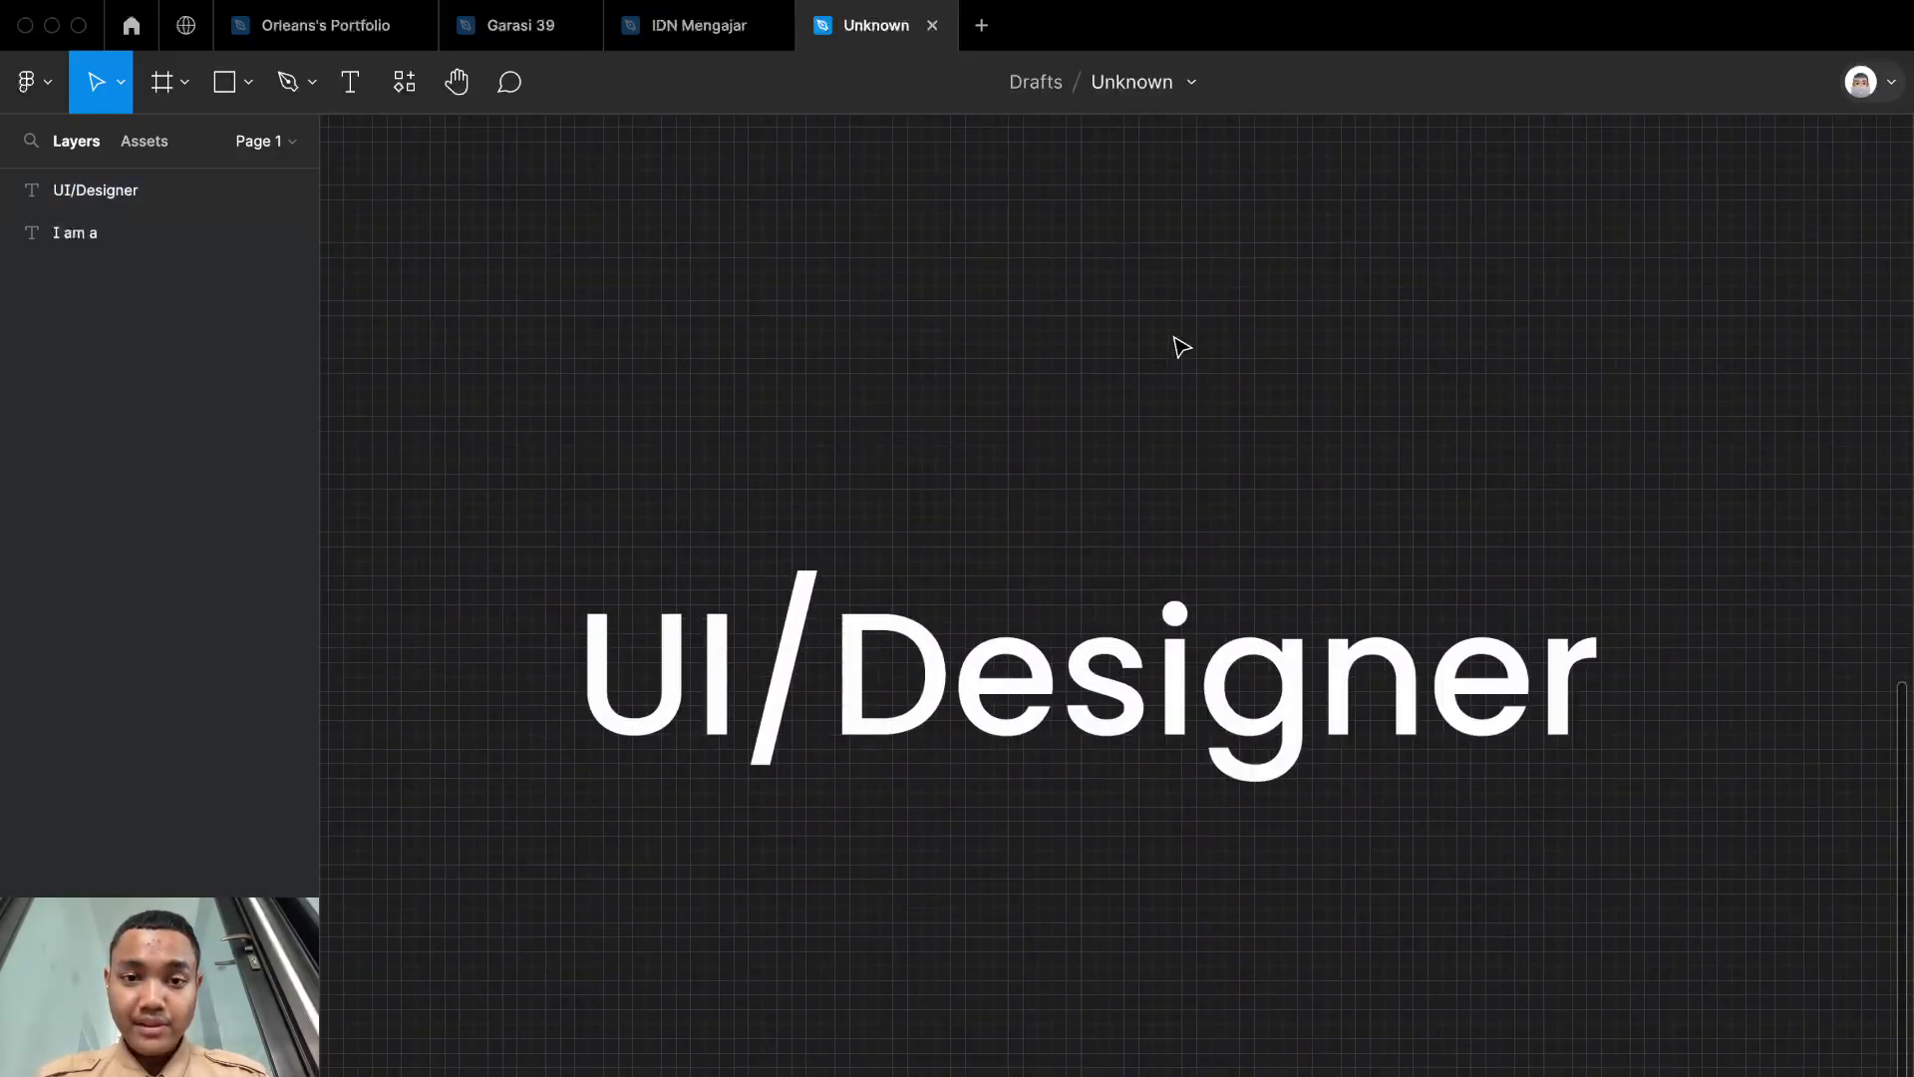
left_click(1260, 798)
left_click(1306, 347)
scroll(1314, 329, "down", 3)
scroll(1320, 312, "down", 2)
scroll(1122, 516, "down", 3)
Step: Insert "UX " after the slash so the role text layer reads "UI/UX Designer"
left_click(1088, 487)
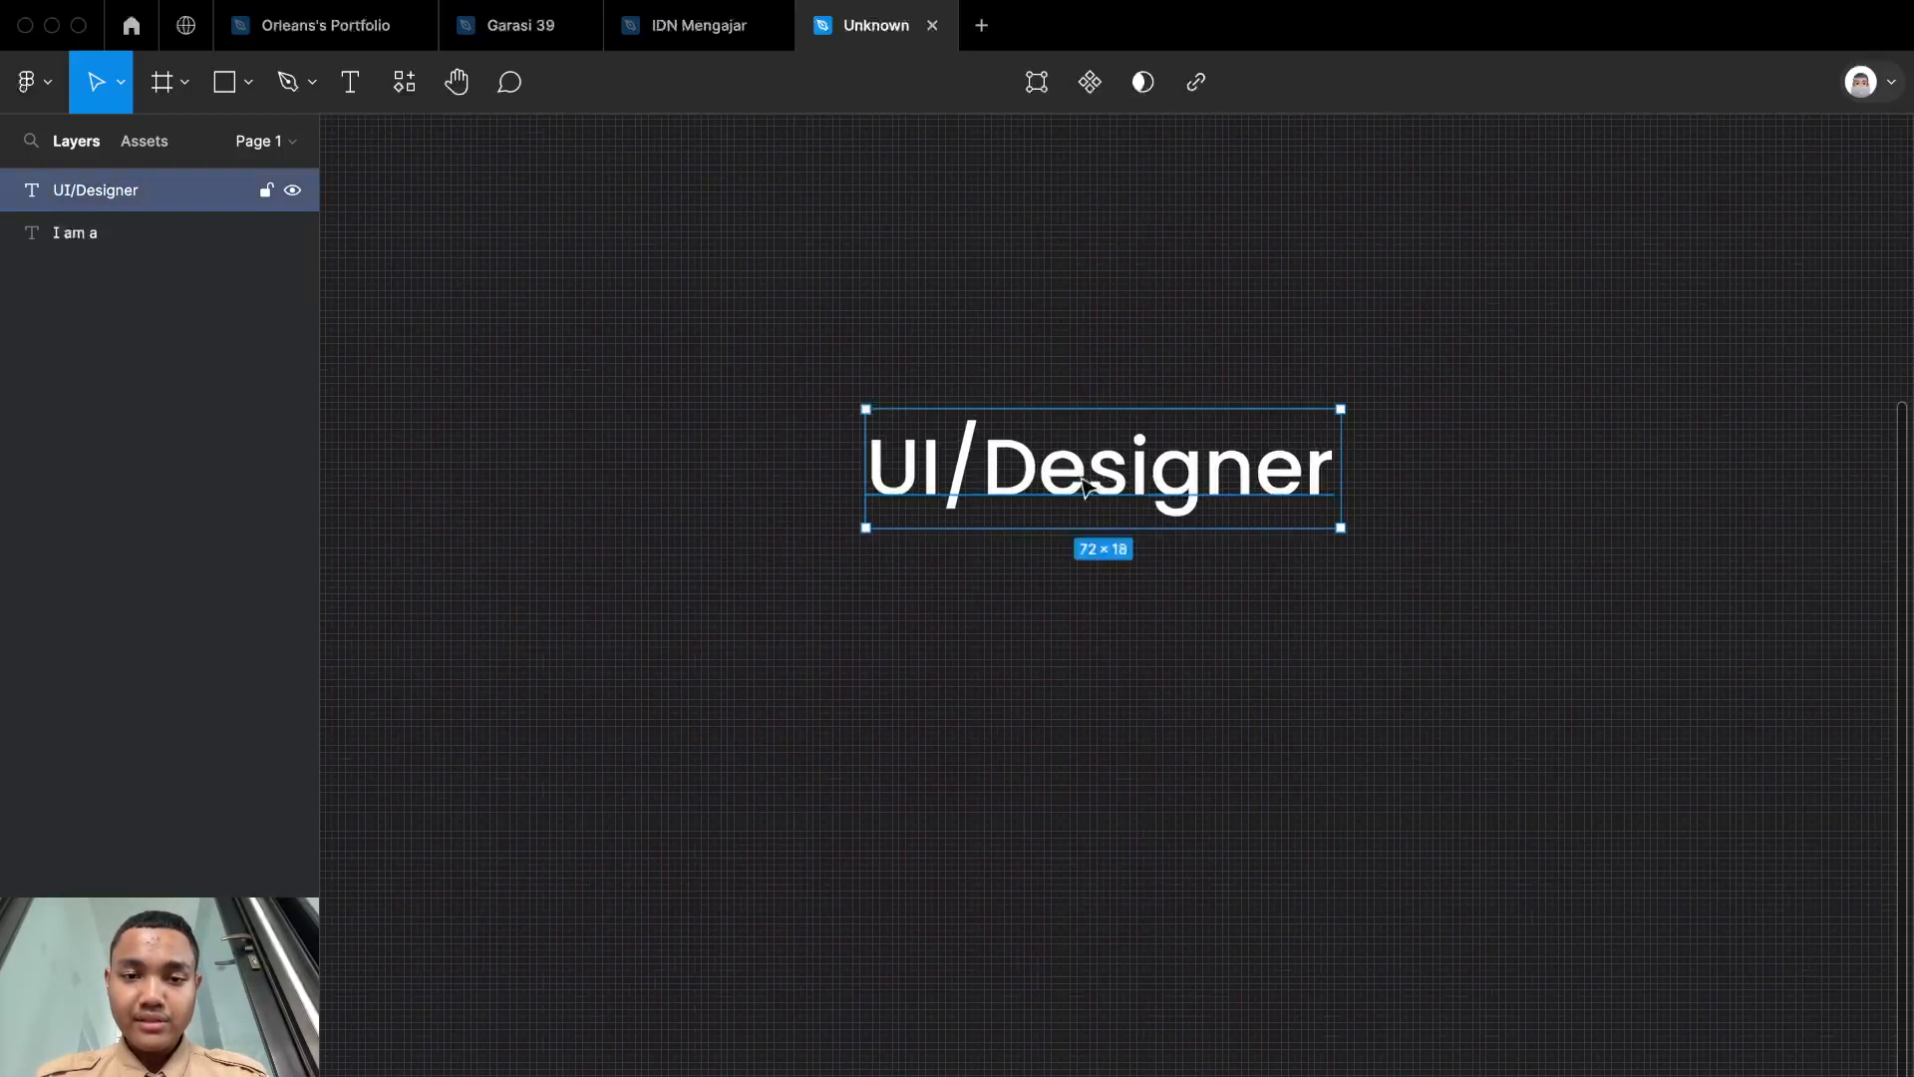
double_click(970, 465)
left_click(973, 459)
type("UX")
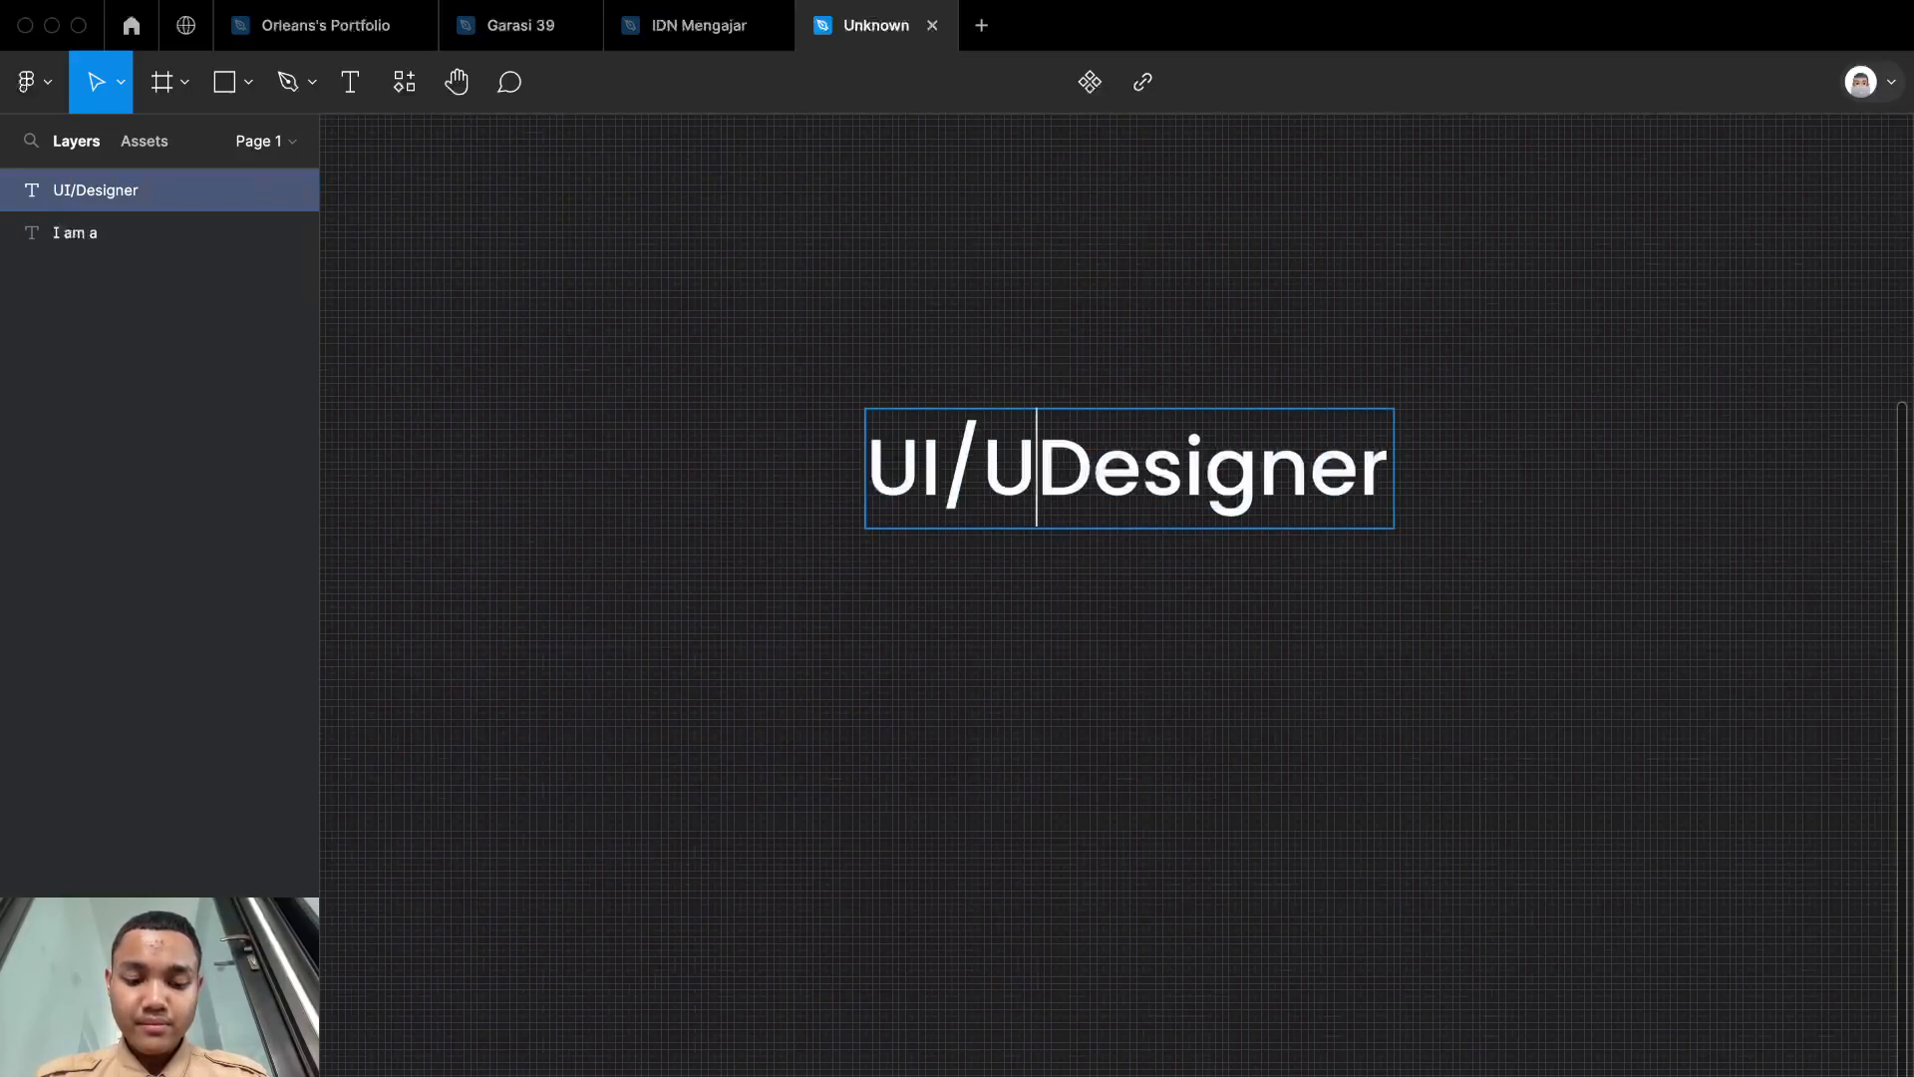
key("Escape")
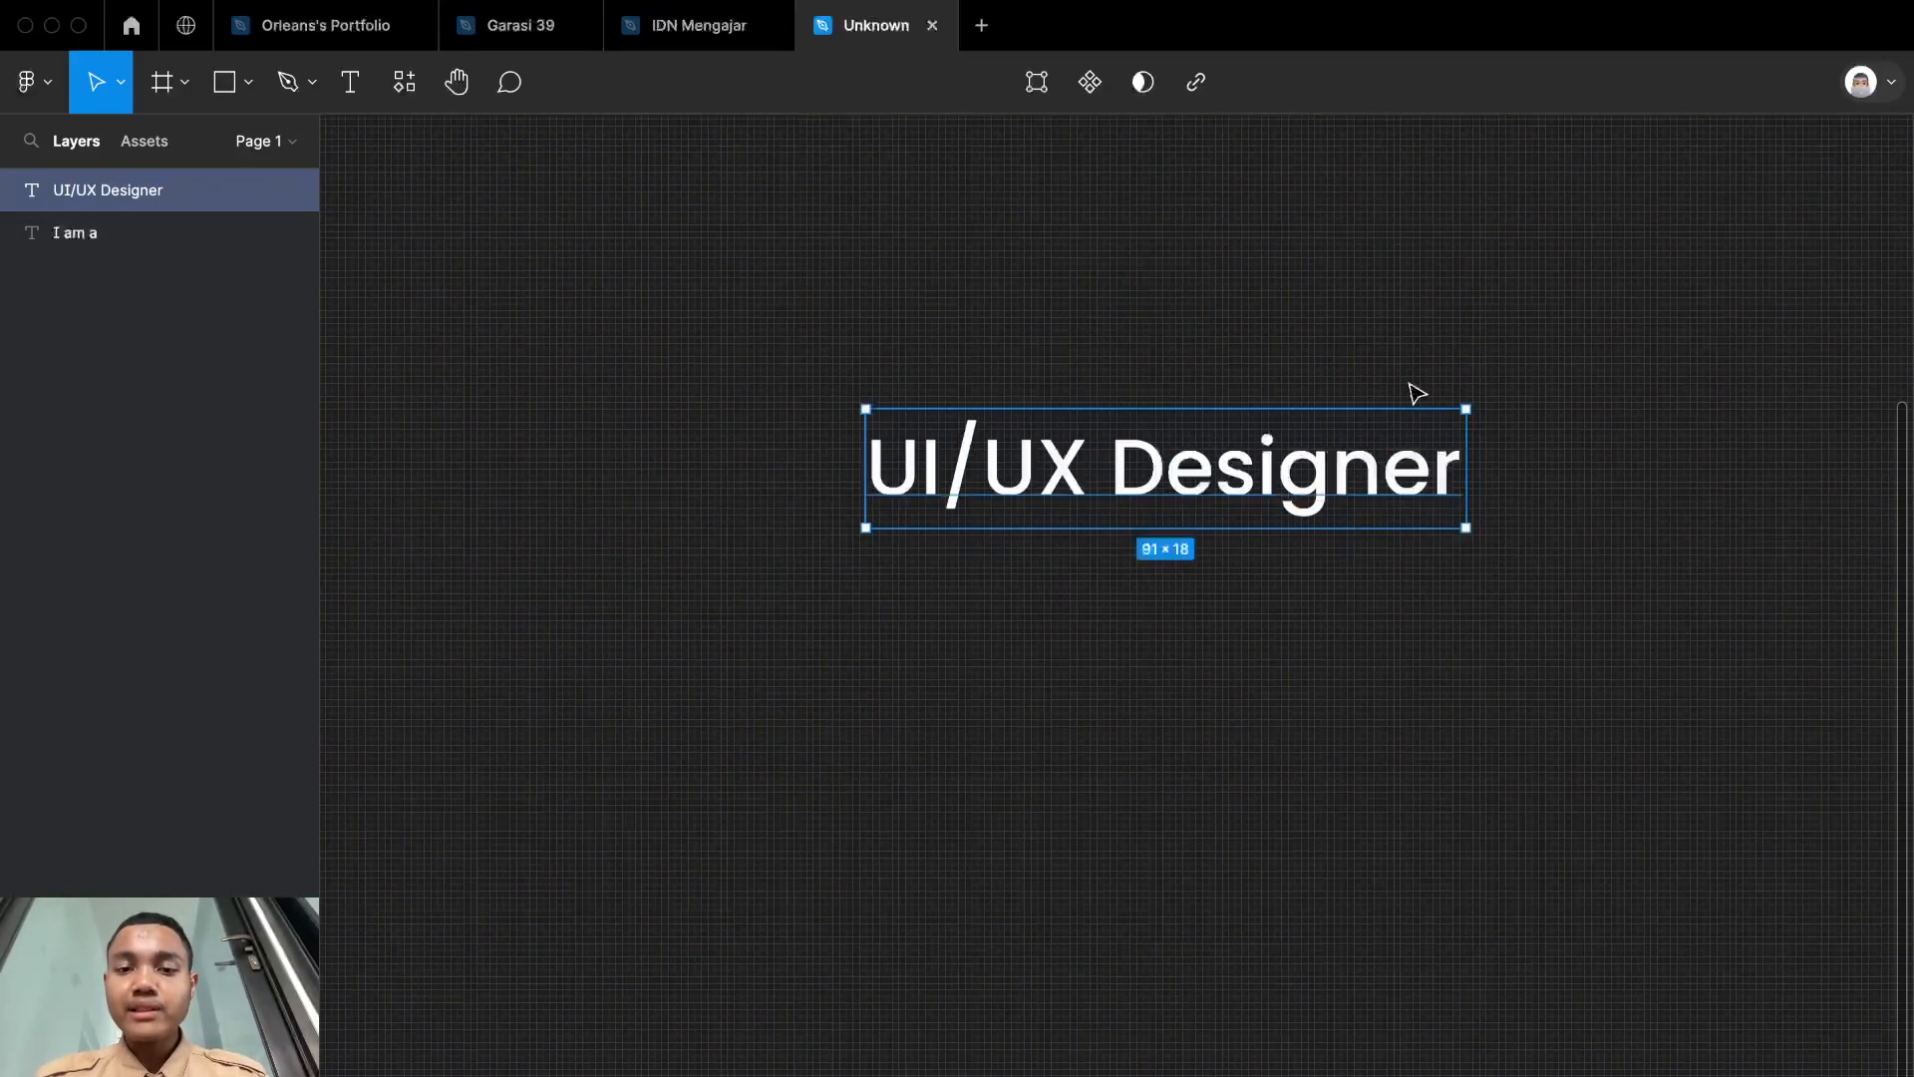
Step: Add a second line reading "Web Design" below "UI/UX Designer" in the same text layer
double_click(1458, 483)
left_click(1459, 482)
key("Return")
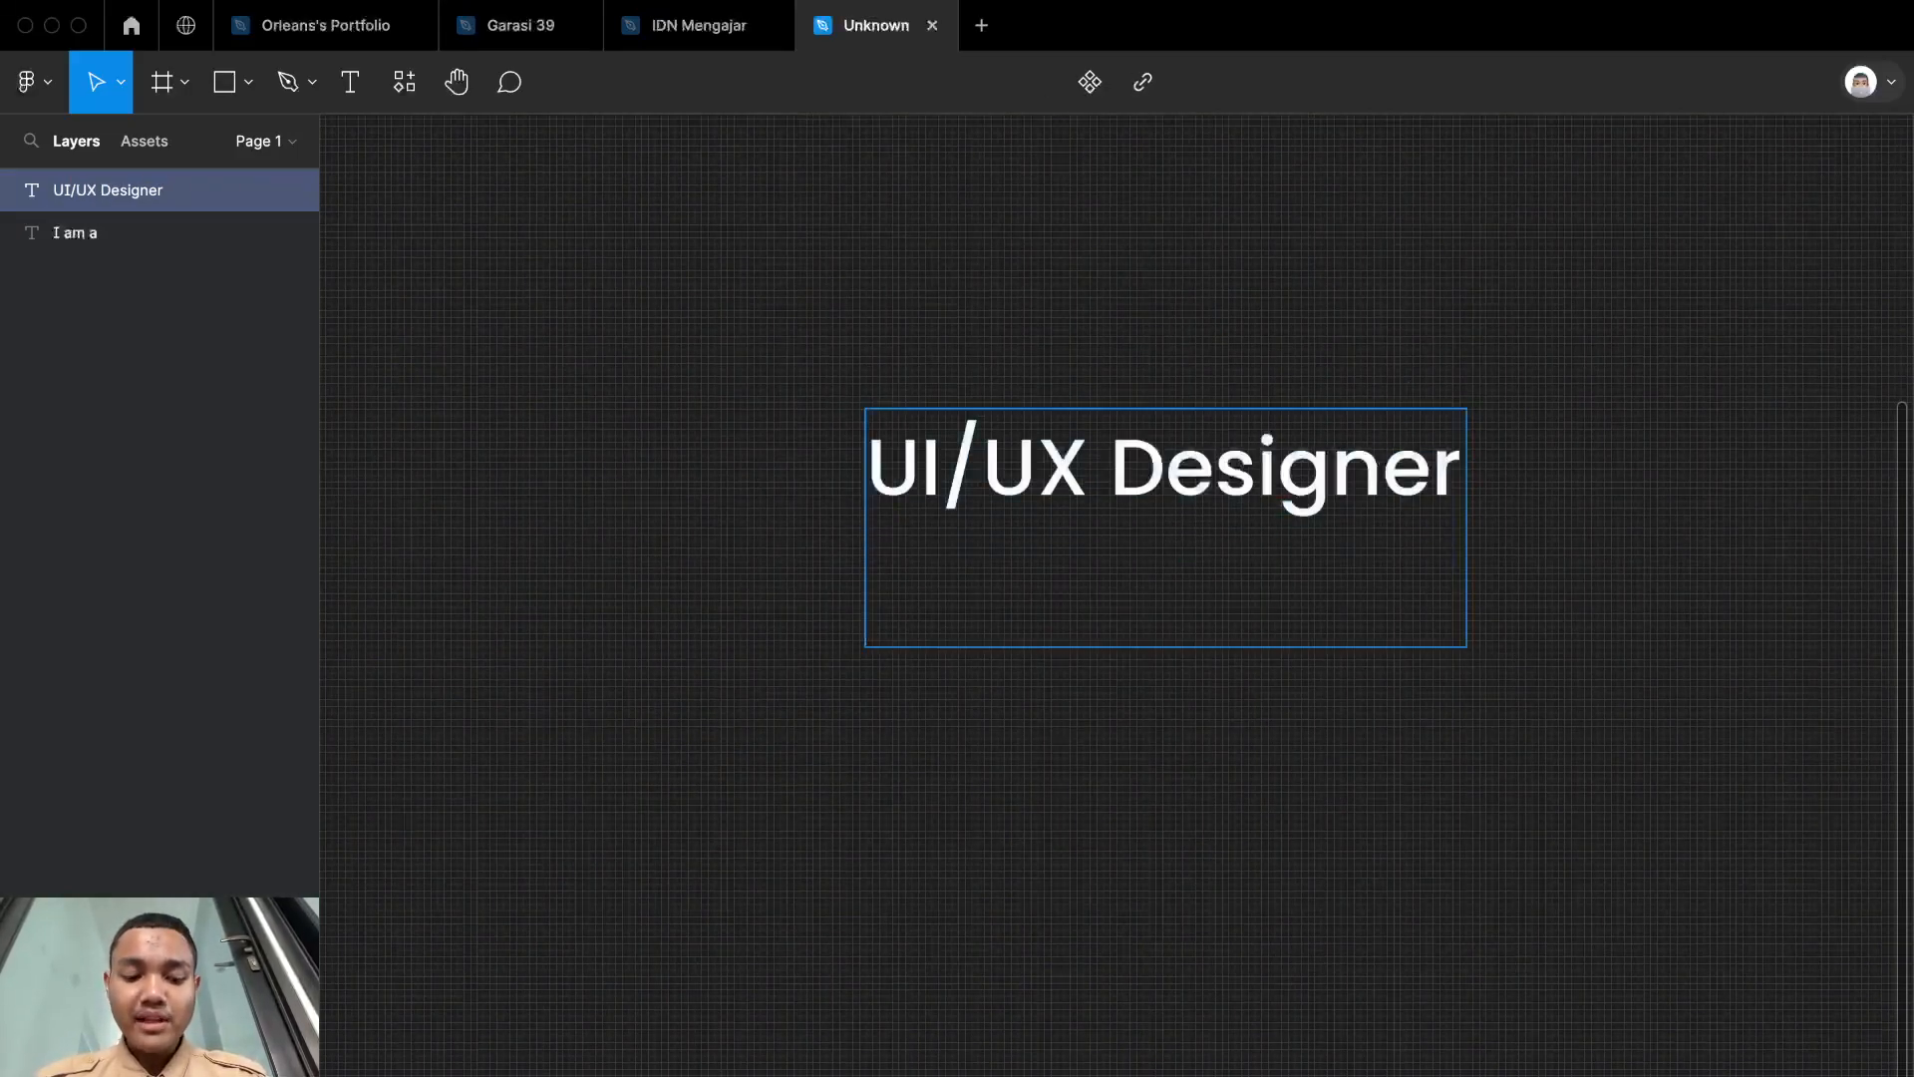
type("WEB")
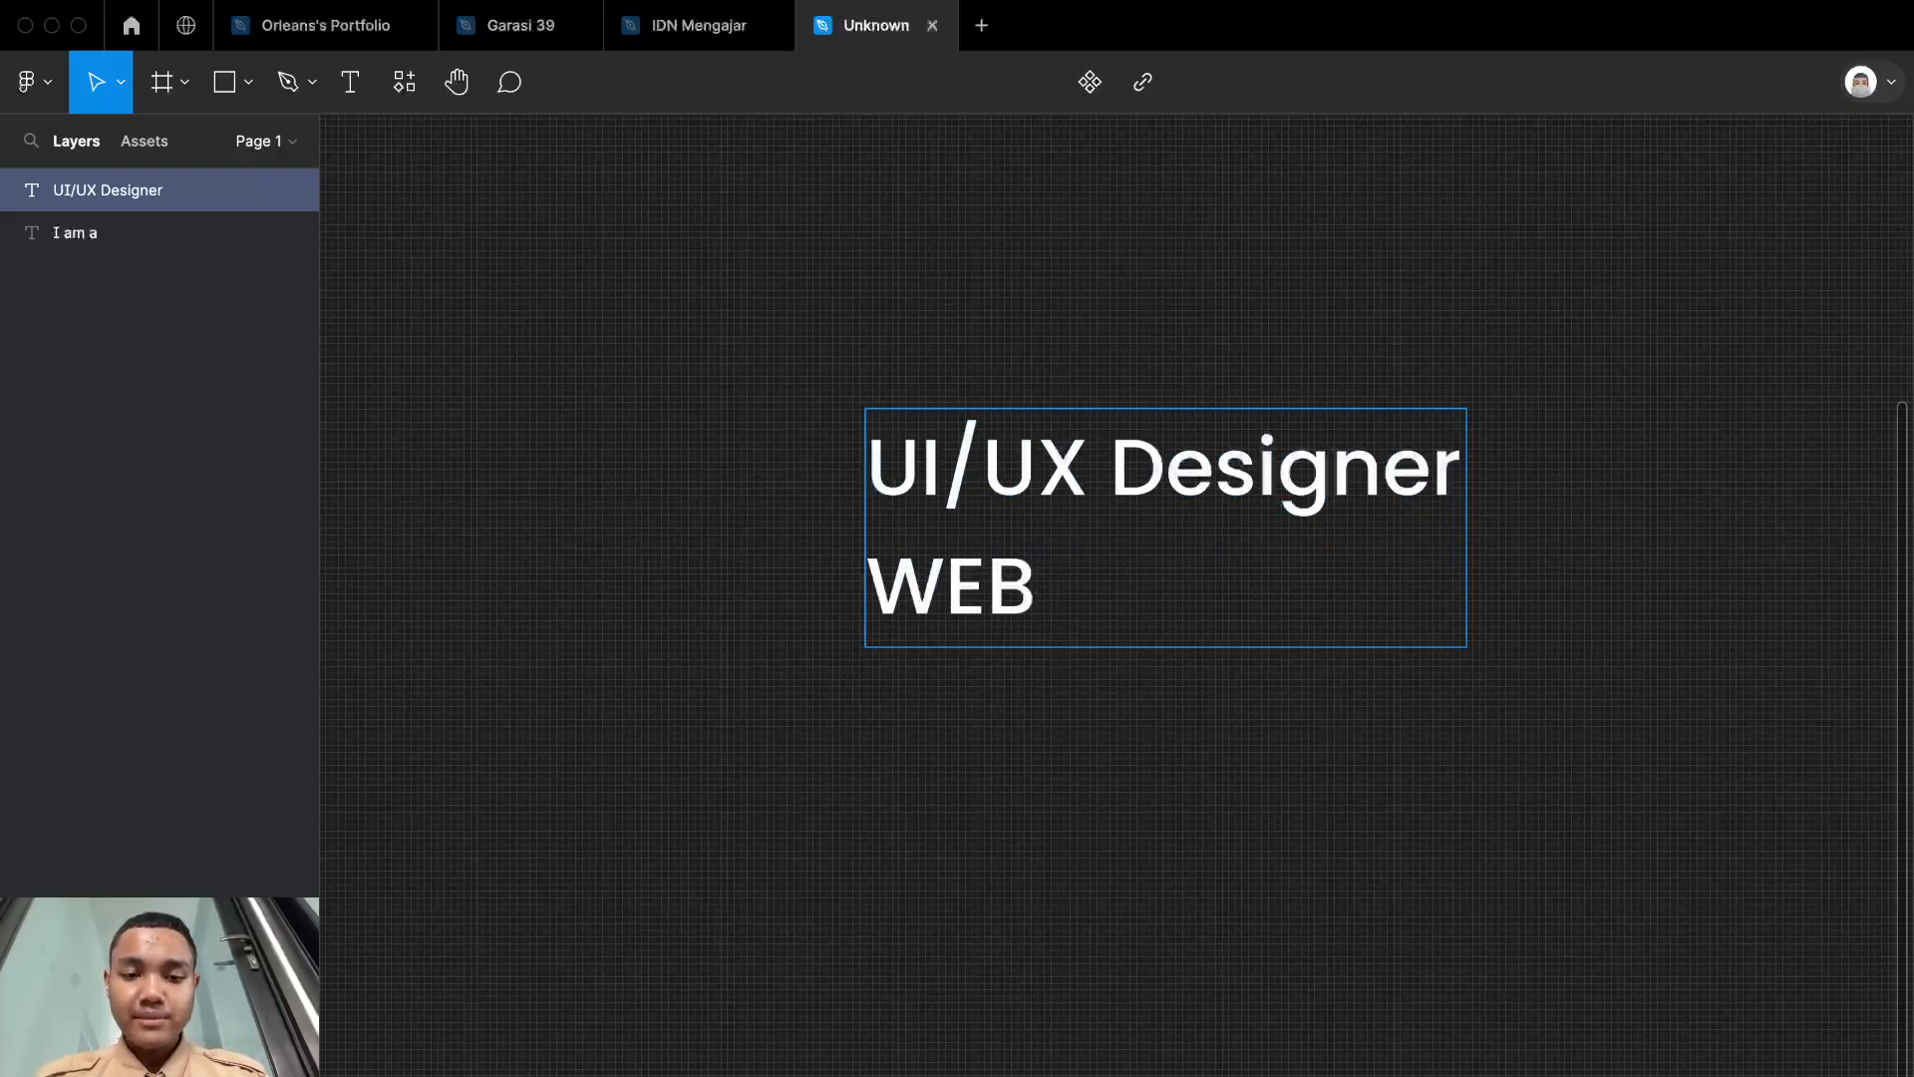
key("BackSpace")
key("BackSpace")
key("BackSpace")
type("r")
key("BackSpace")
type("r")
key("BackSpace")
type("eb D")
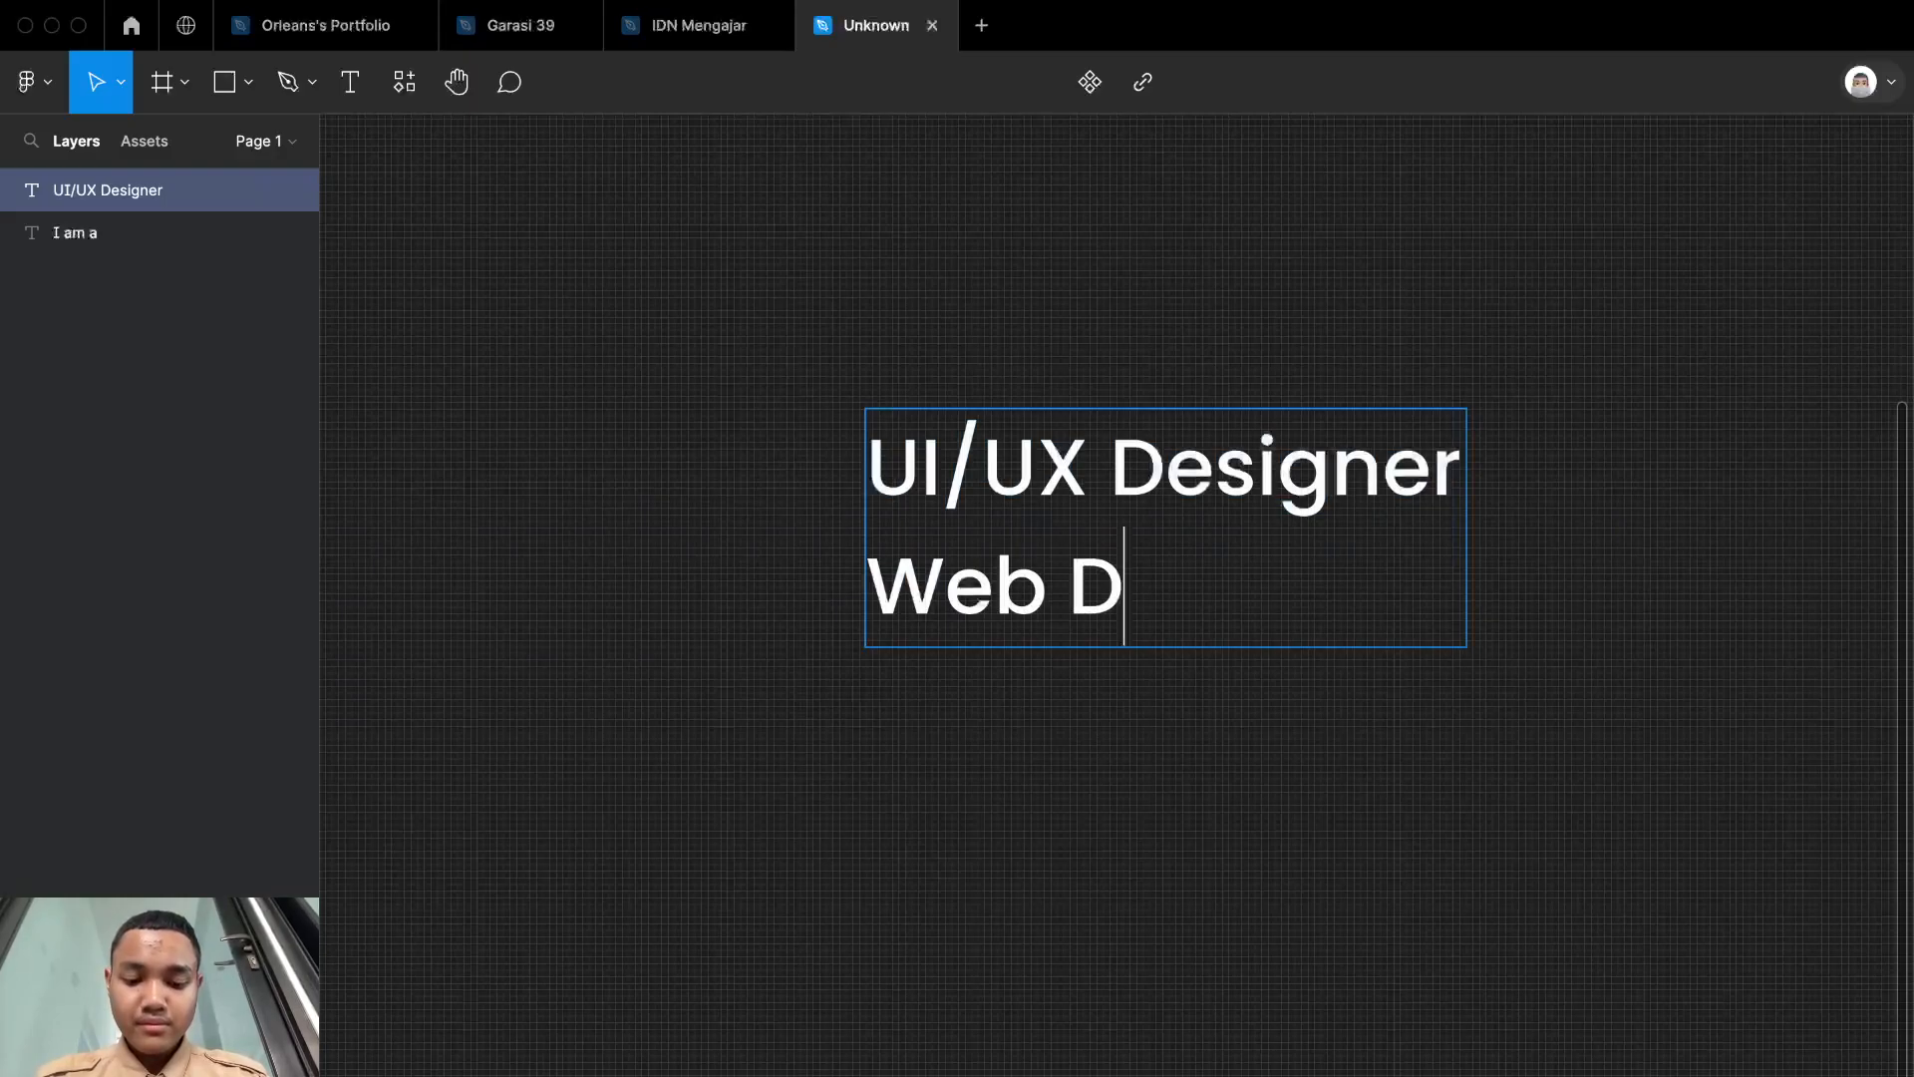
type("esign")
key("Escape")
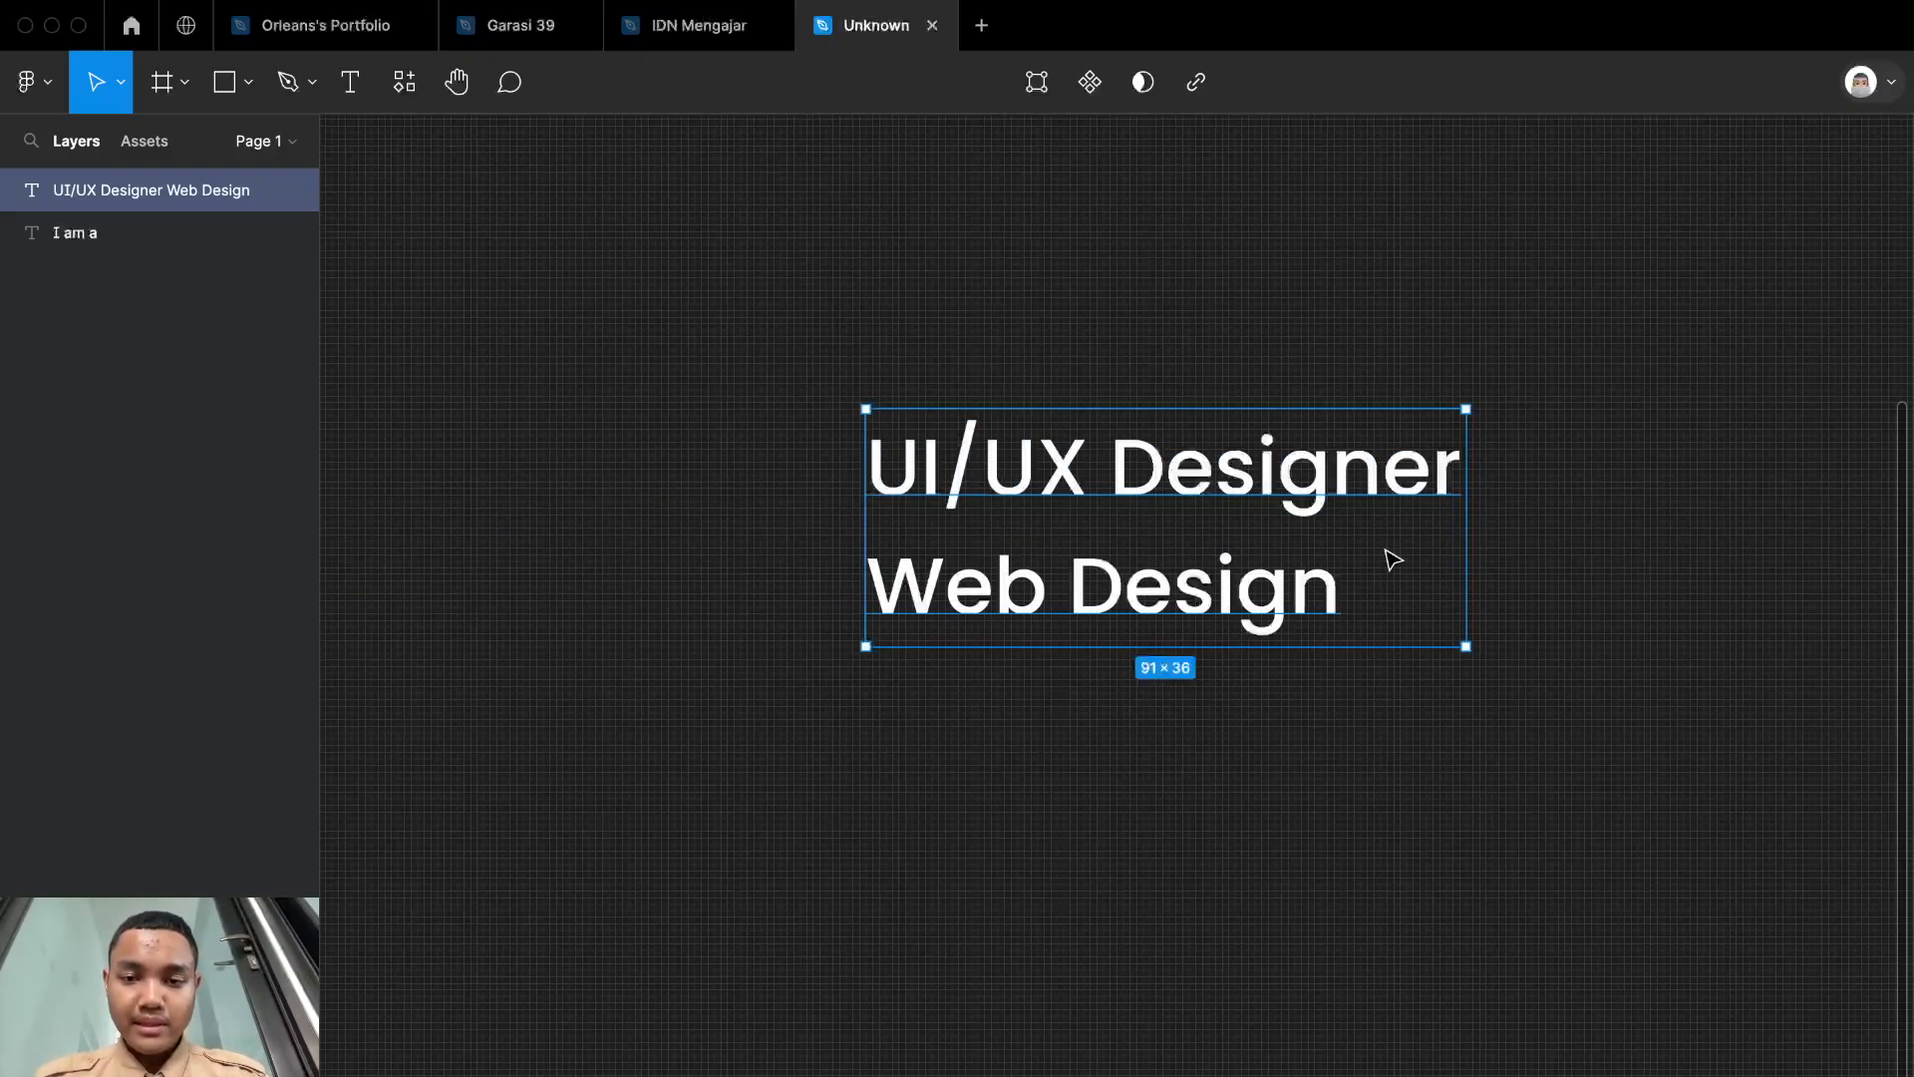
key("Escape")
Step: Add a third line reading "Product Designer" and complete the second line to "Web Designer"
double_click(1316, 605)
left_click(1337, 585)
key("Return")
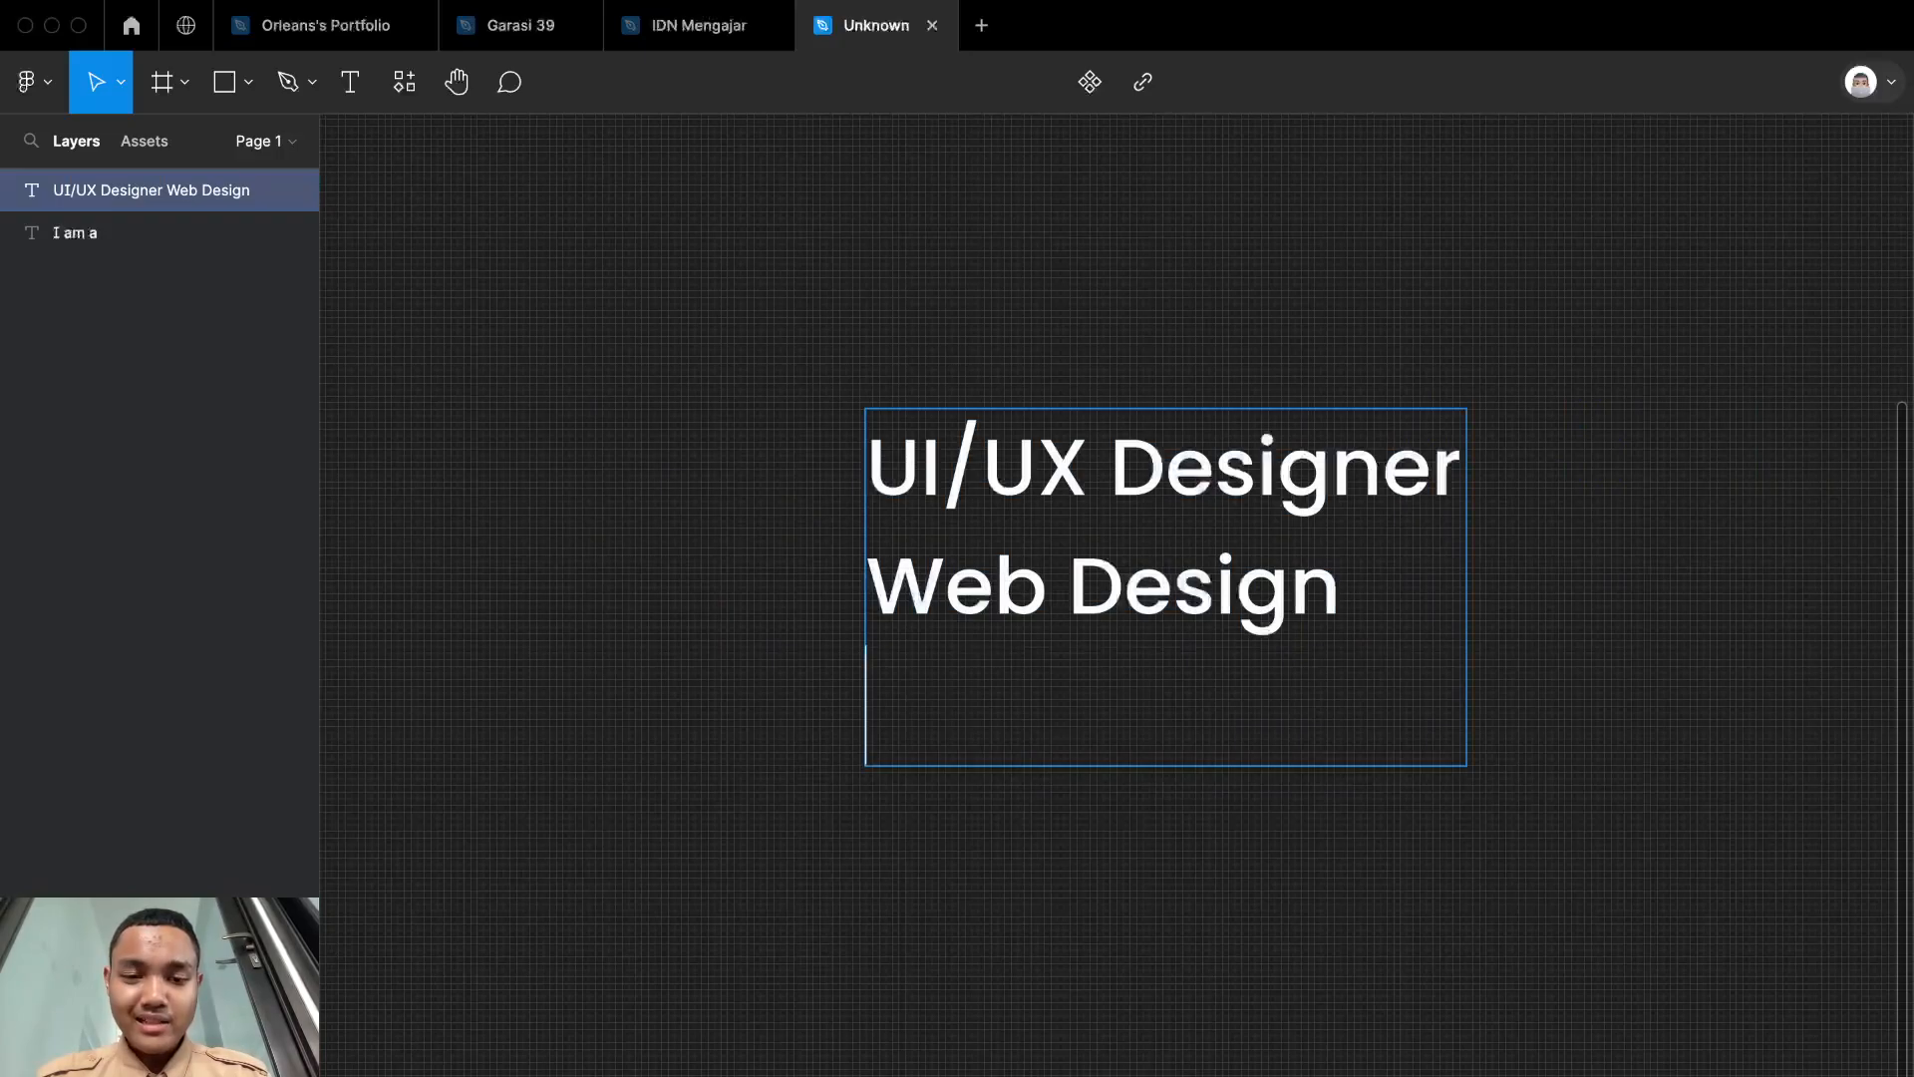
type("Product")
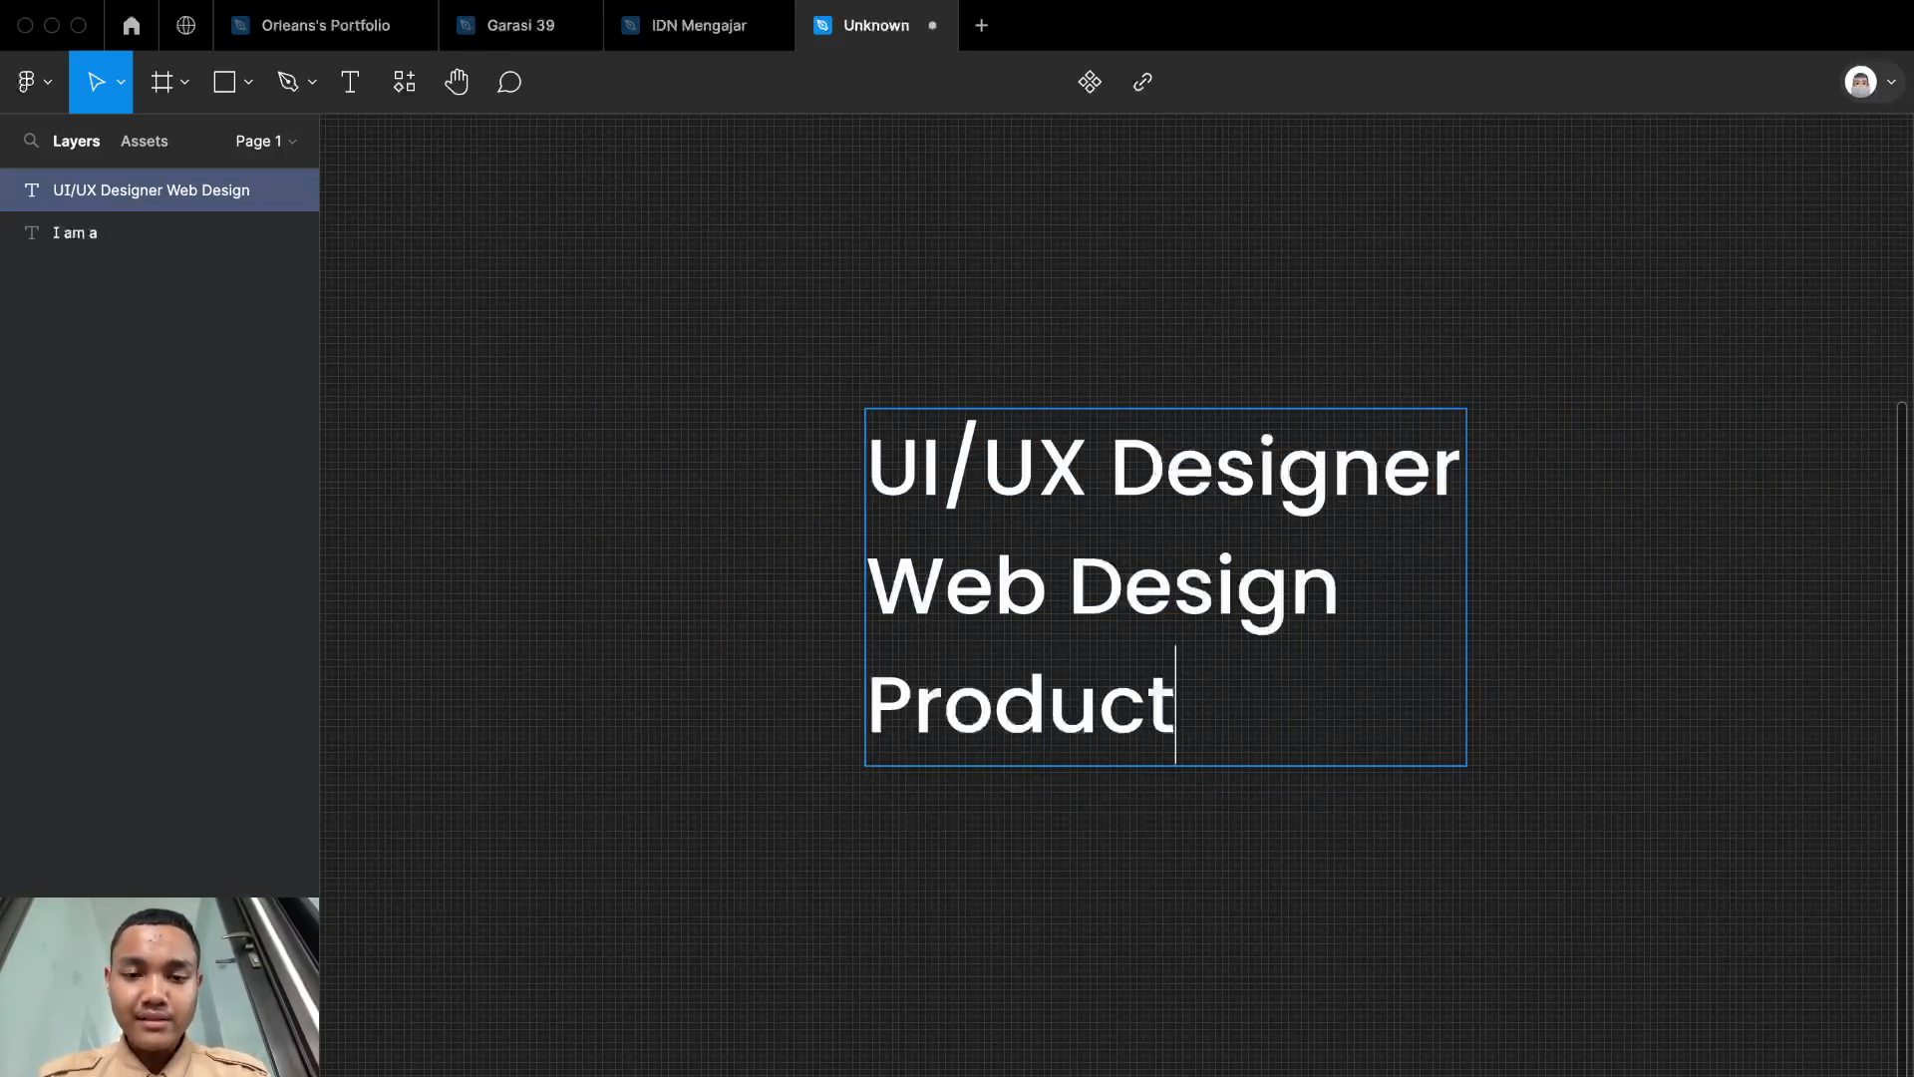
type(" Designer")
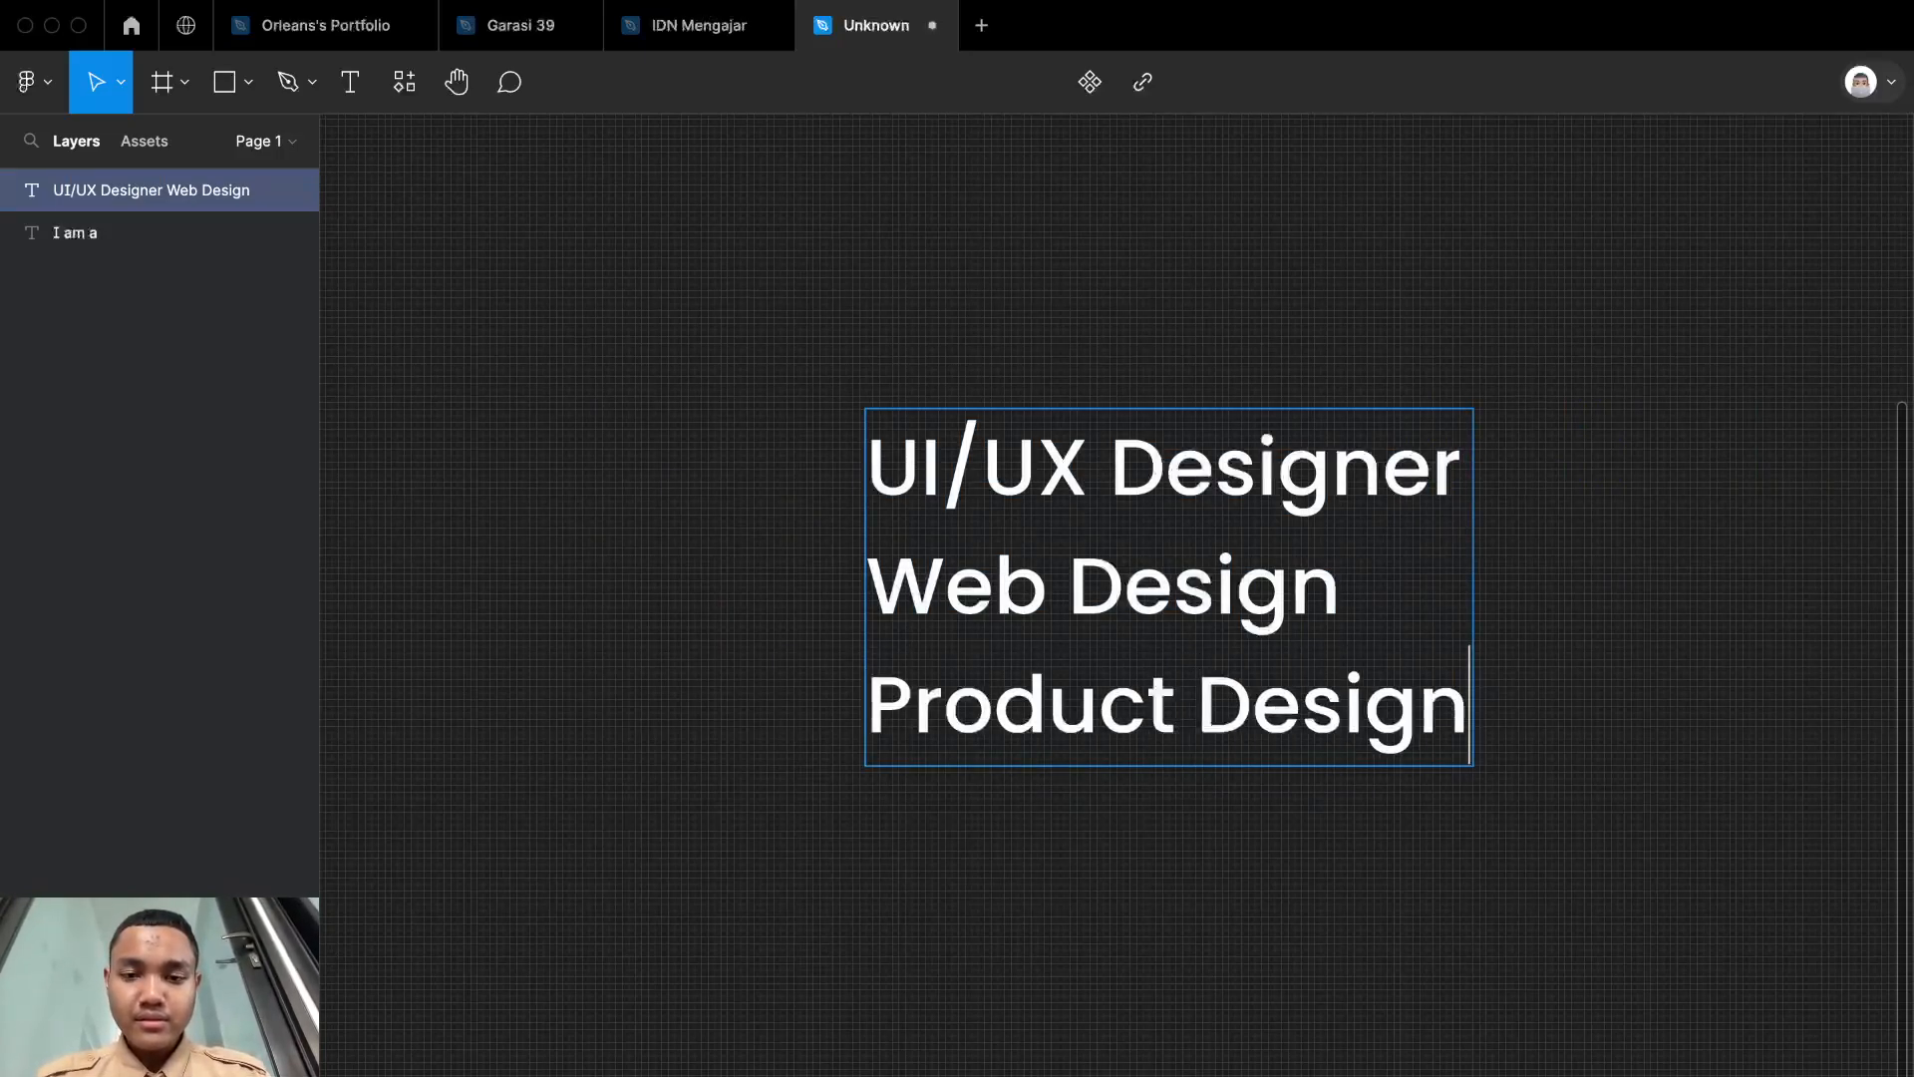
left_click(1361, 569)
type("er")
key("Escape")
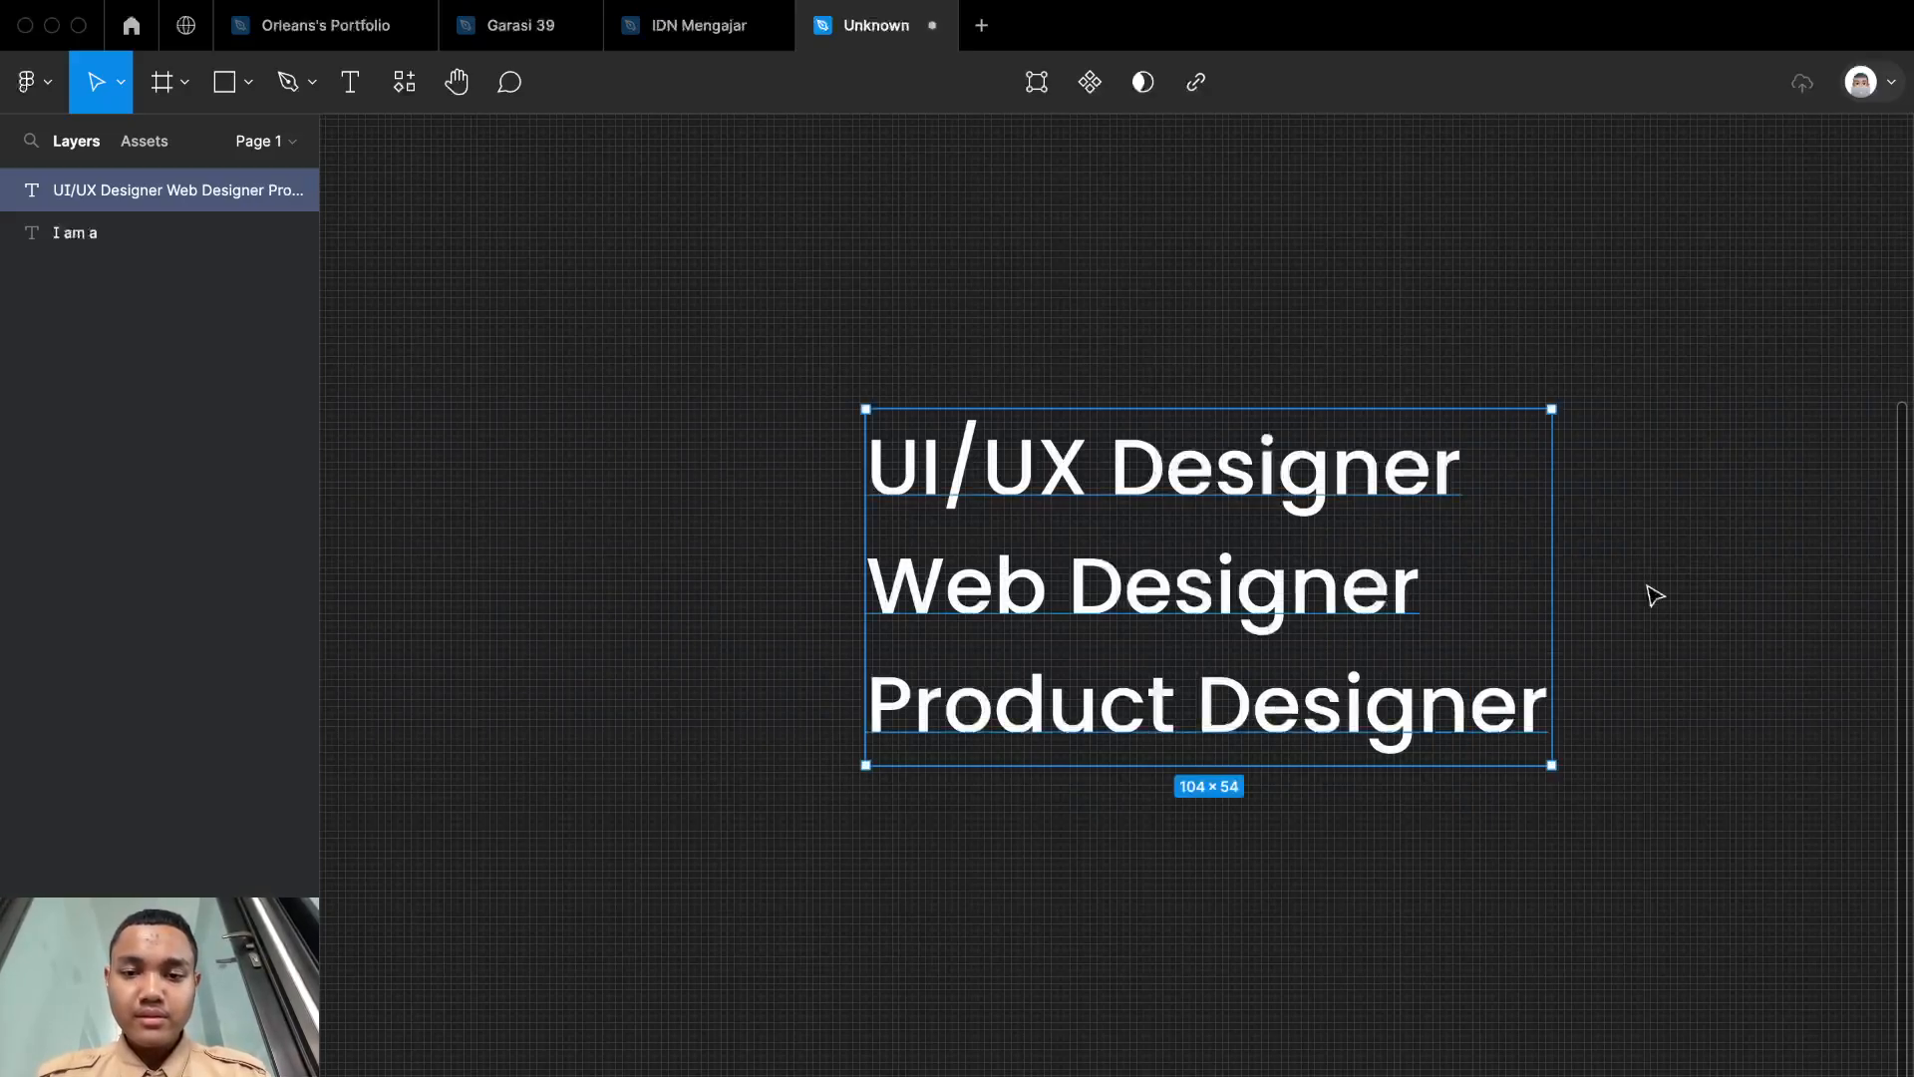
Step: Wrap the three-line role text layer in its own frame using Frame selection
scroll(1647, 601, "down", 4)
scroll(1647, 601, "up", 5)
scroll(1648, 601, "up", 3)
scroll(1645, 598, "down", 4)
scroll(1645, 599, "up", 3)
scroll(1647, 593, "up", 1)
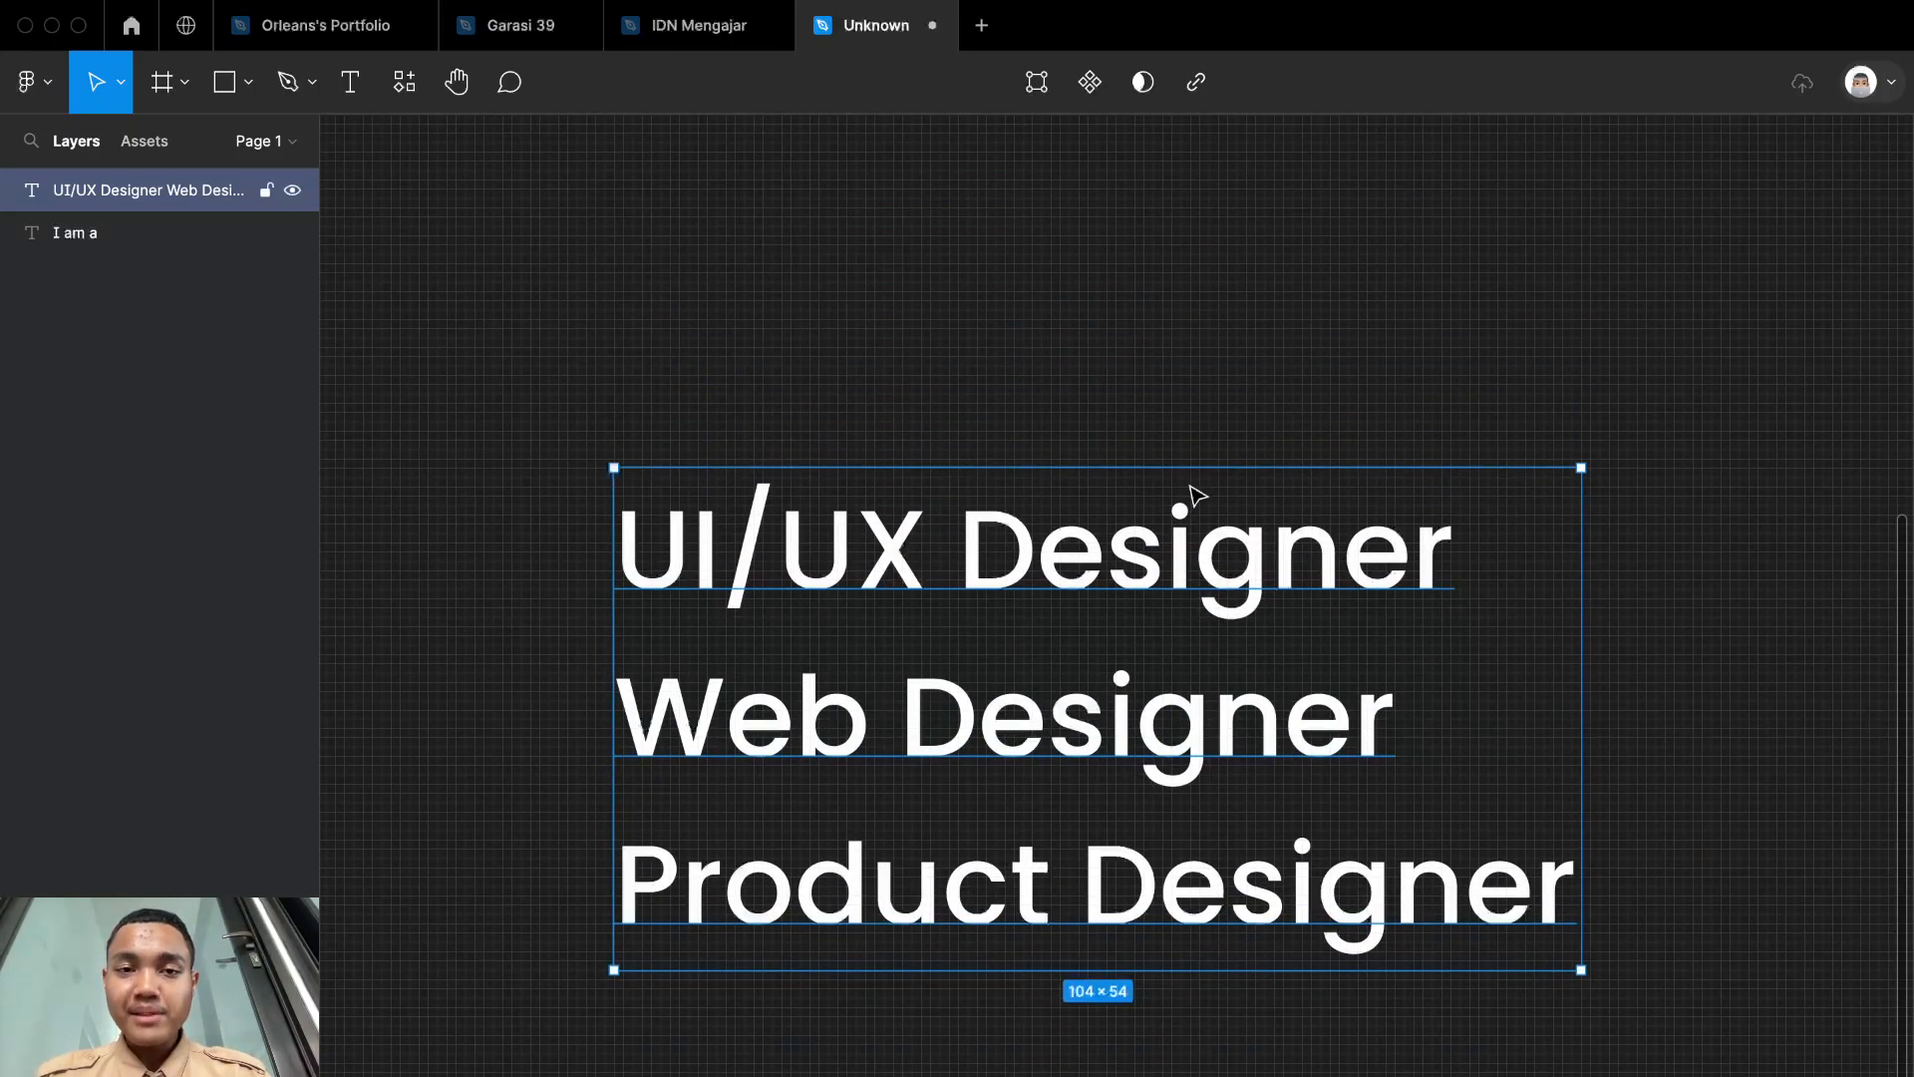
left_click(1355, 436)
left_click(1209, 628)
scroll(1272, 369, "left", 3)
scroll(1271, 369, "up", 4)
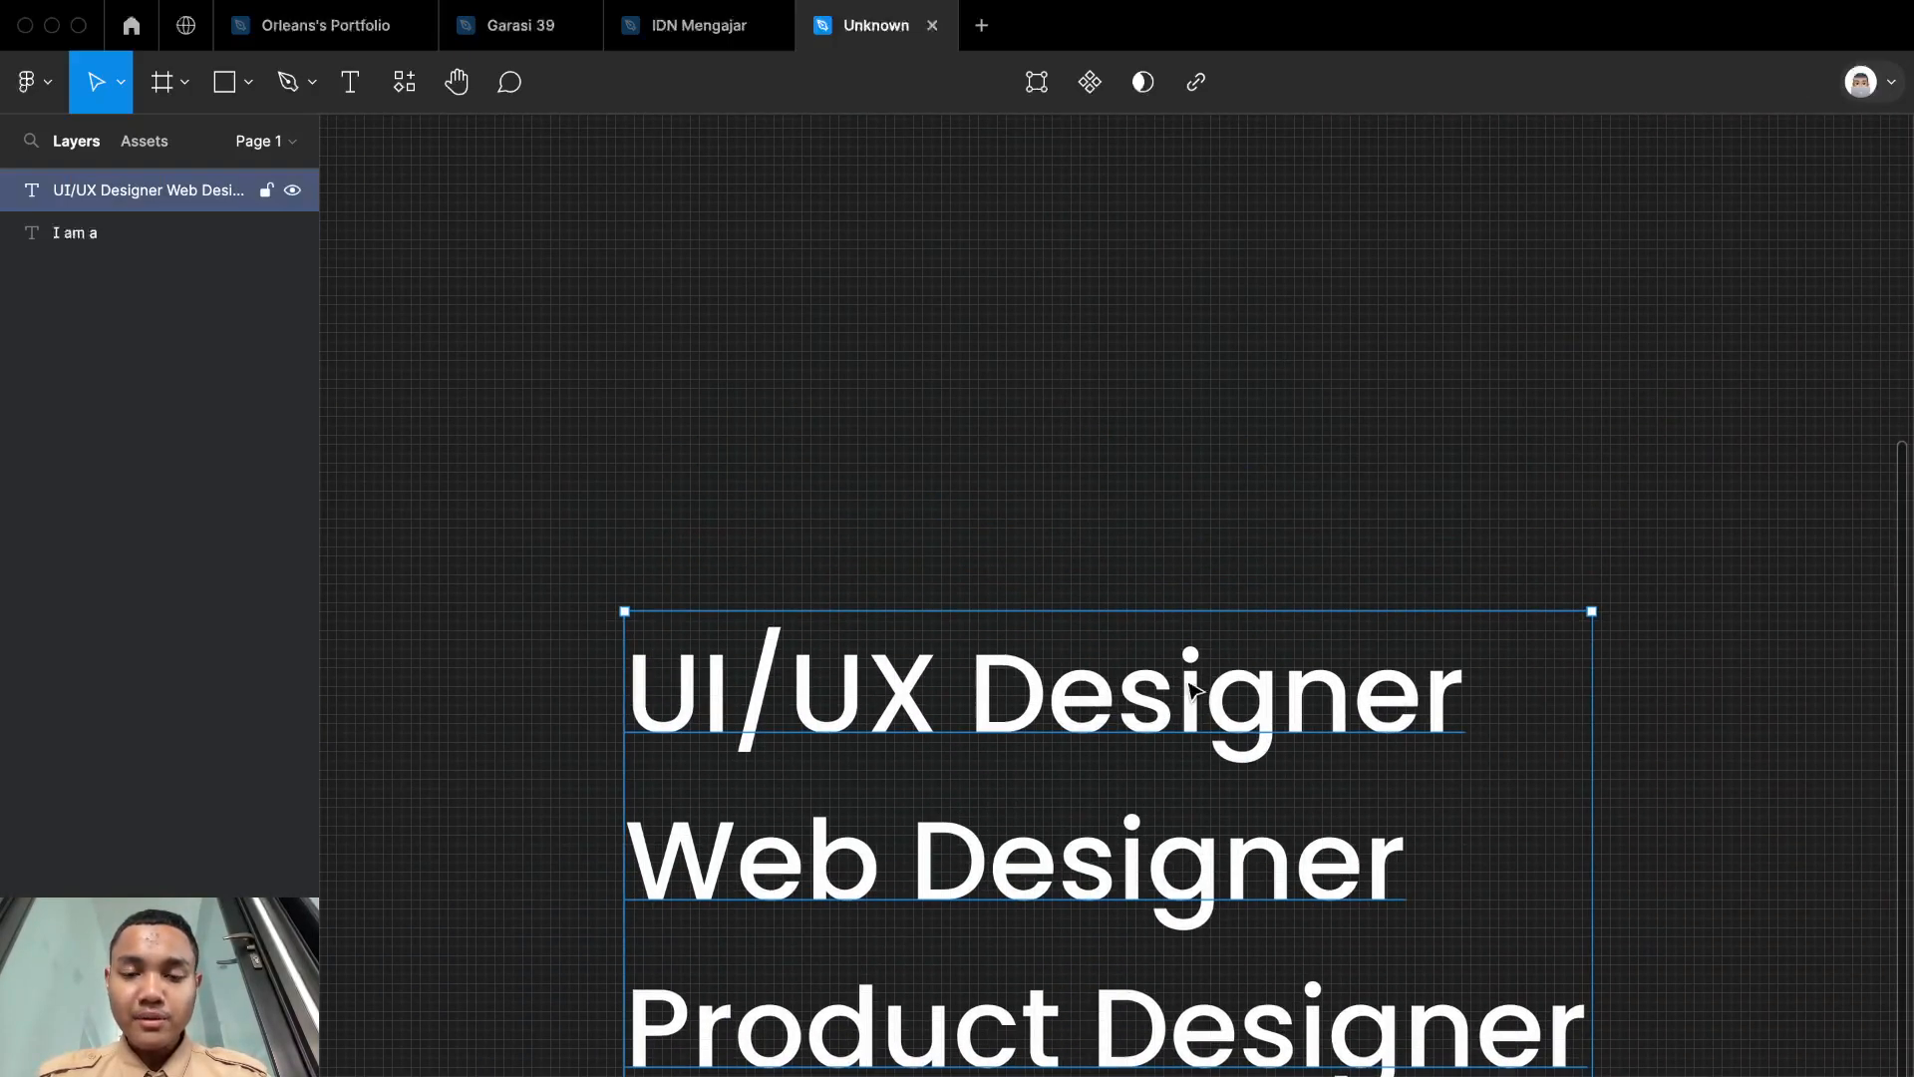
right_click(1193, 688)
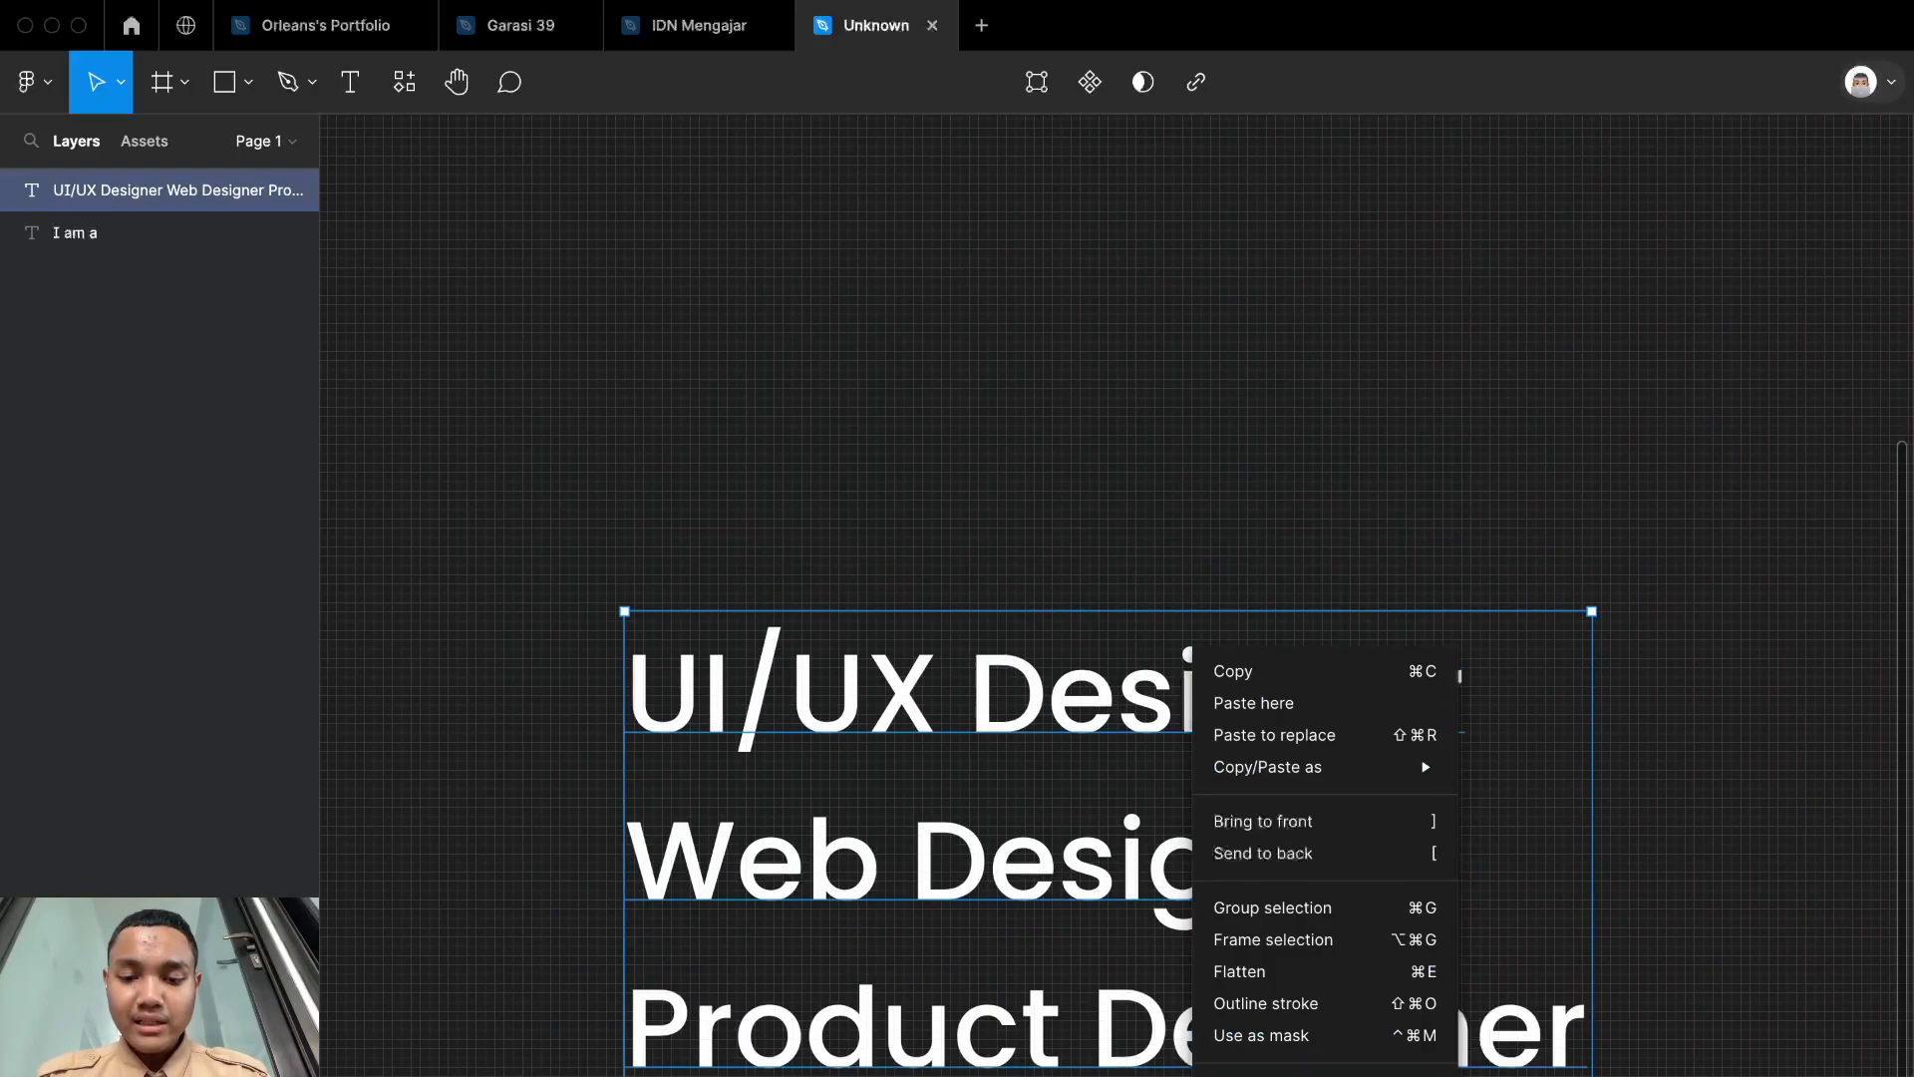
left_click(1331, 940)
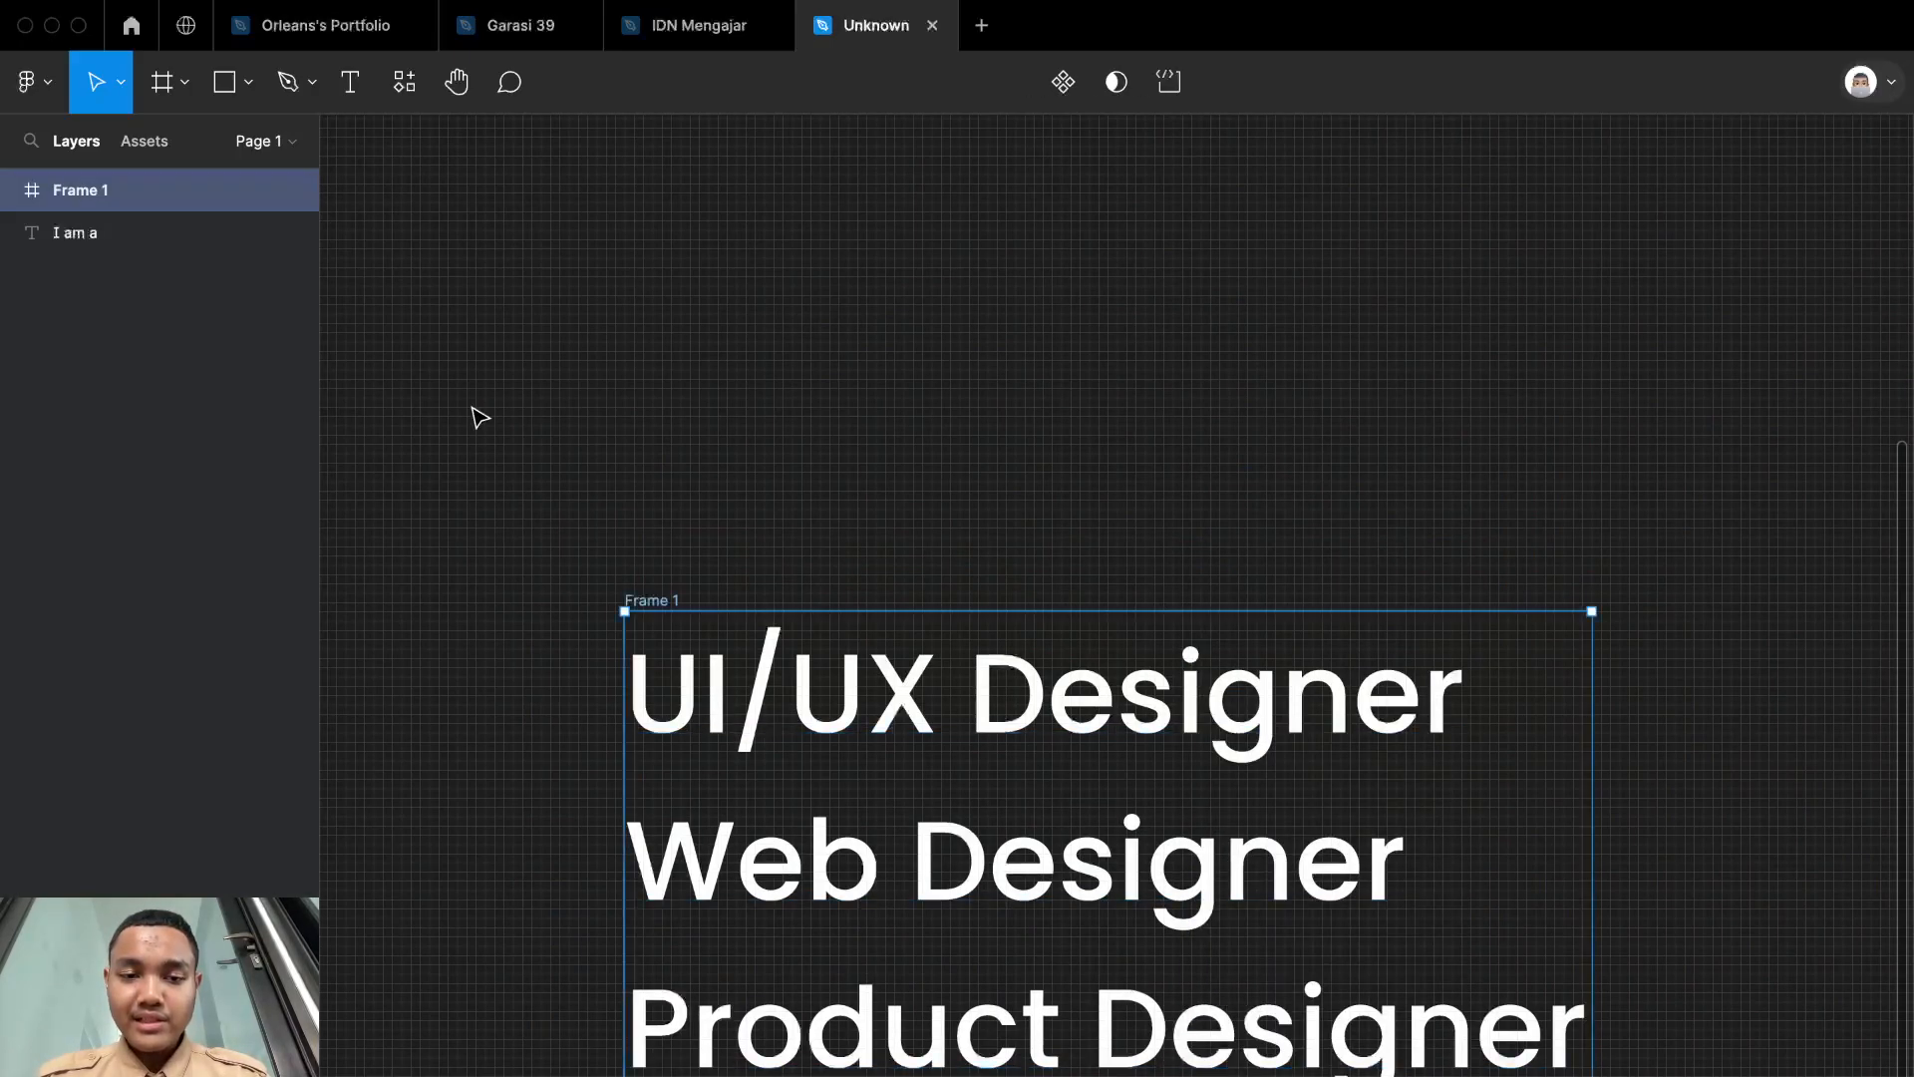
Step: Rename the frame around the role names as "Text Motion"
double_click(651, 599)
type("Text")
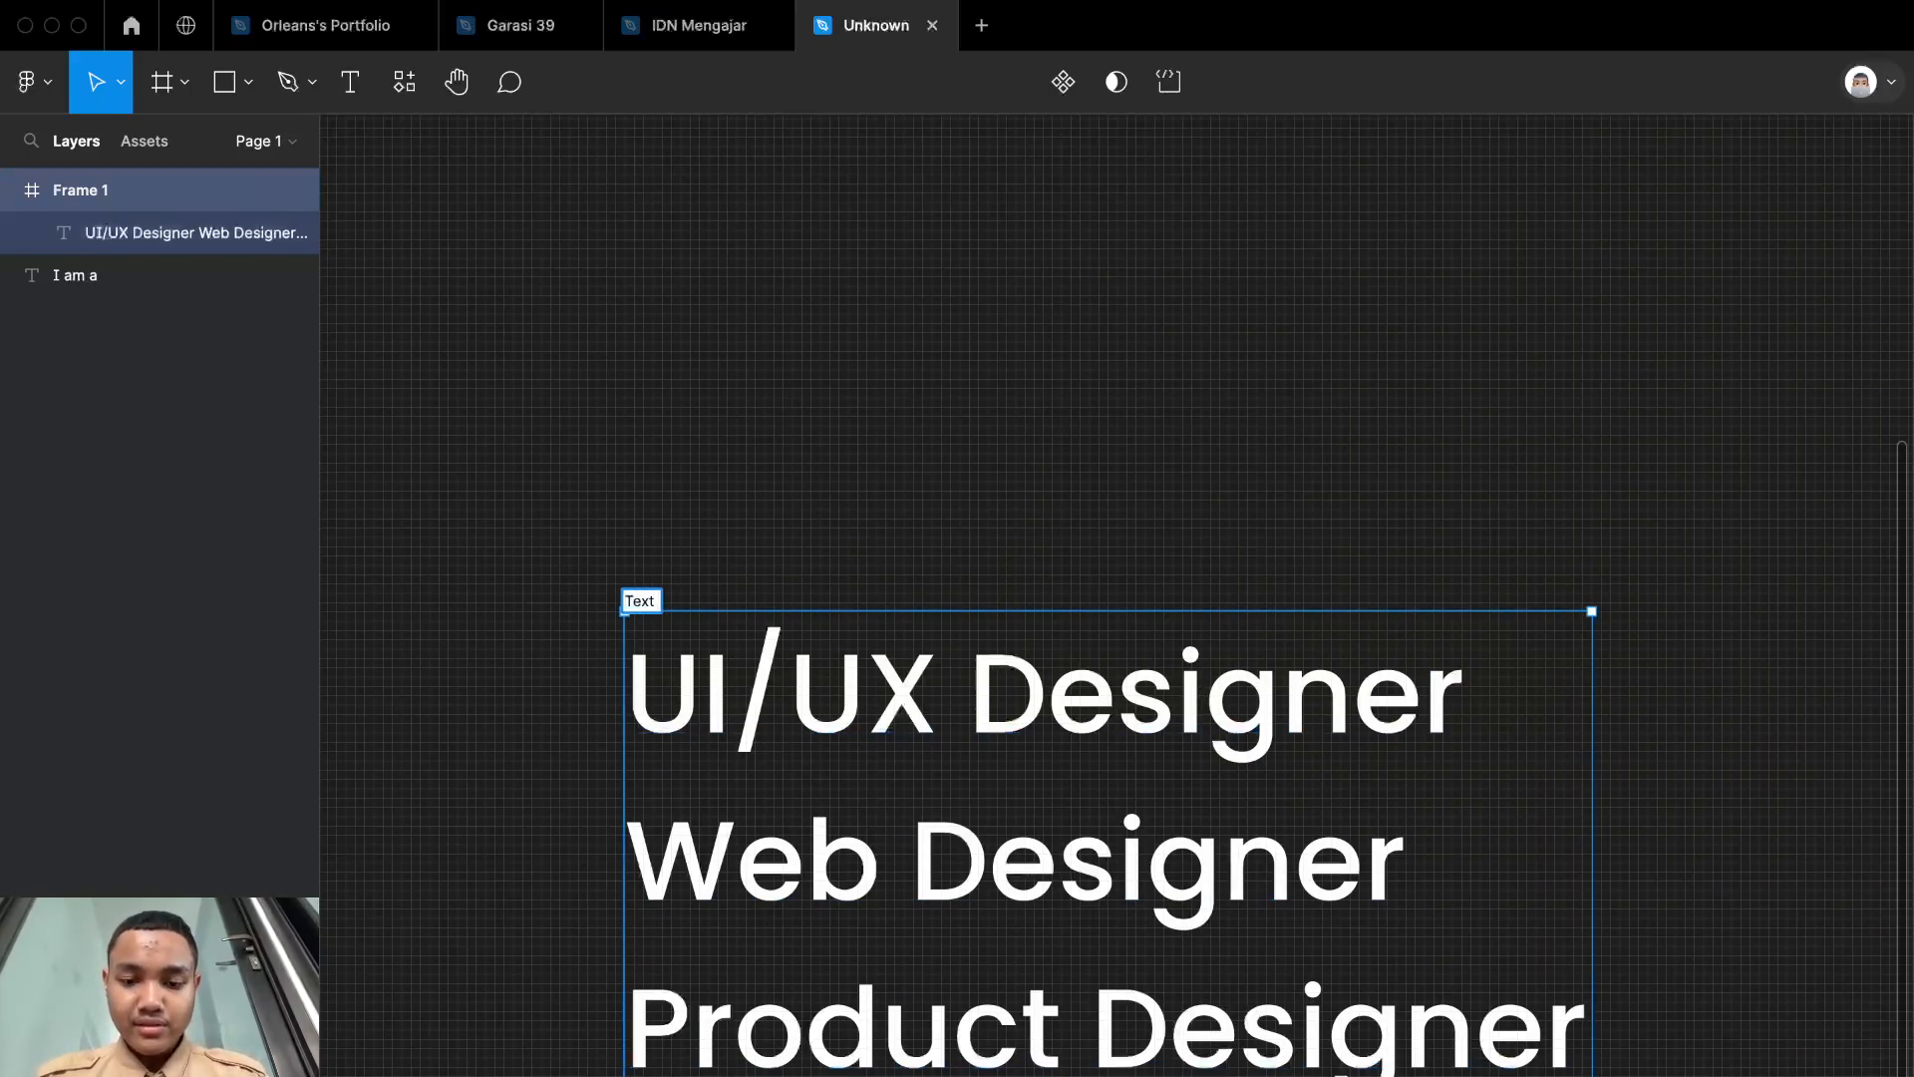
type(" Motion")
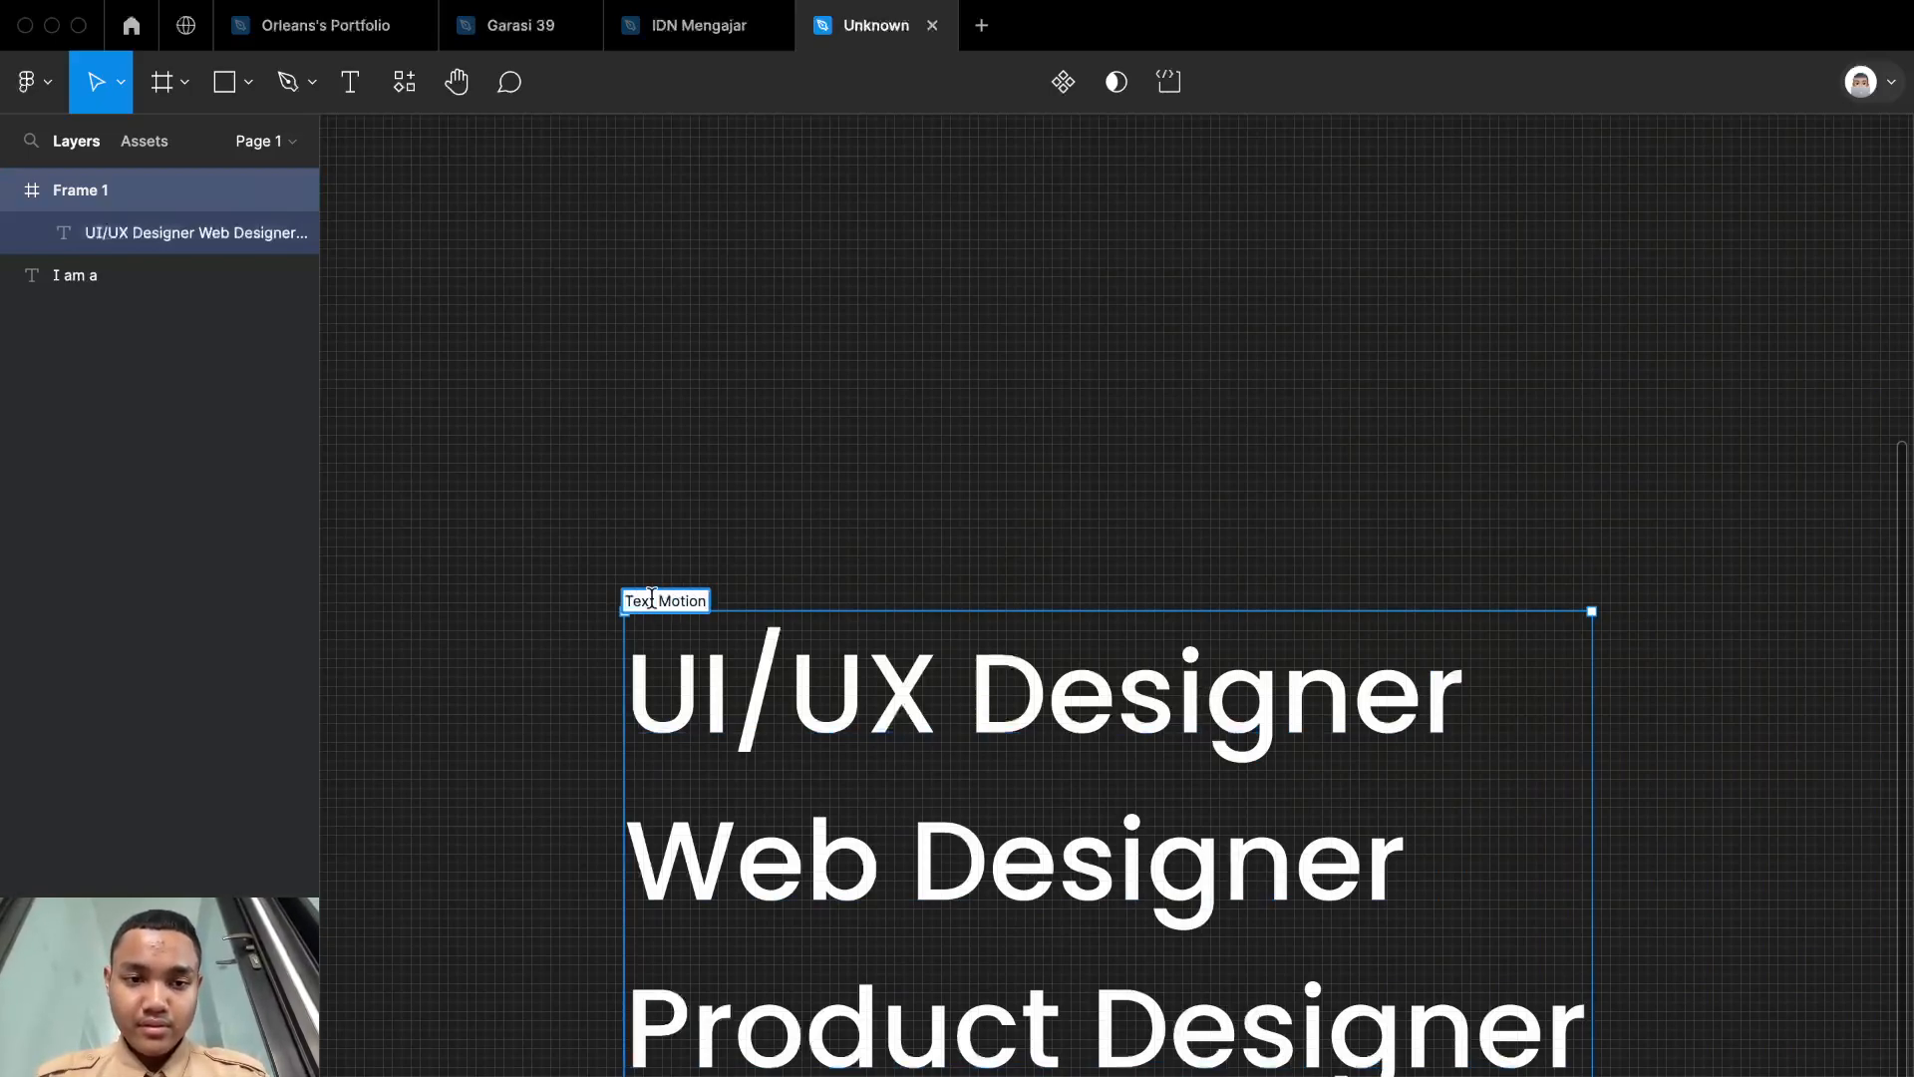
left_click(726, 530)
Step: Shrink the Text Motion frame's height from below to about 17, enclosing only the "UI/UX Designer" line
scroll(727, 529, "down", 3)
left_click(713, 344)
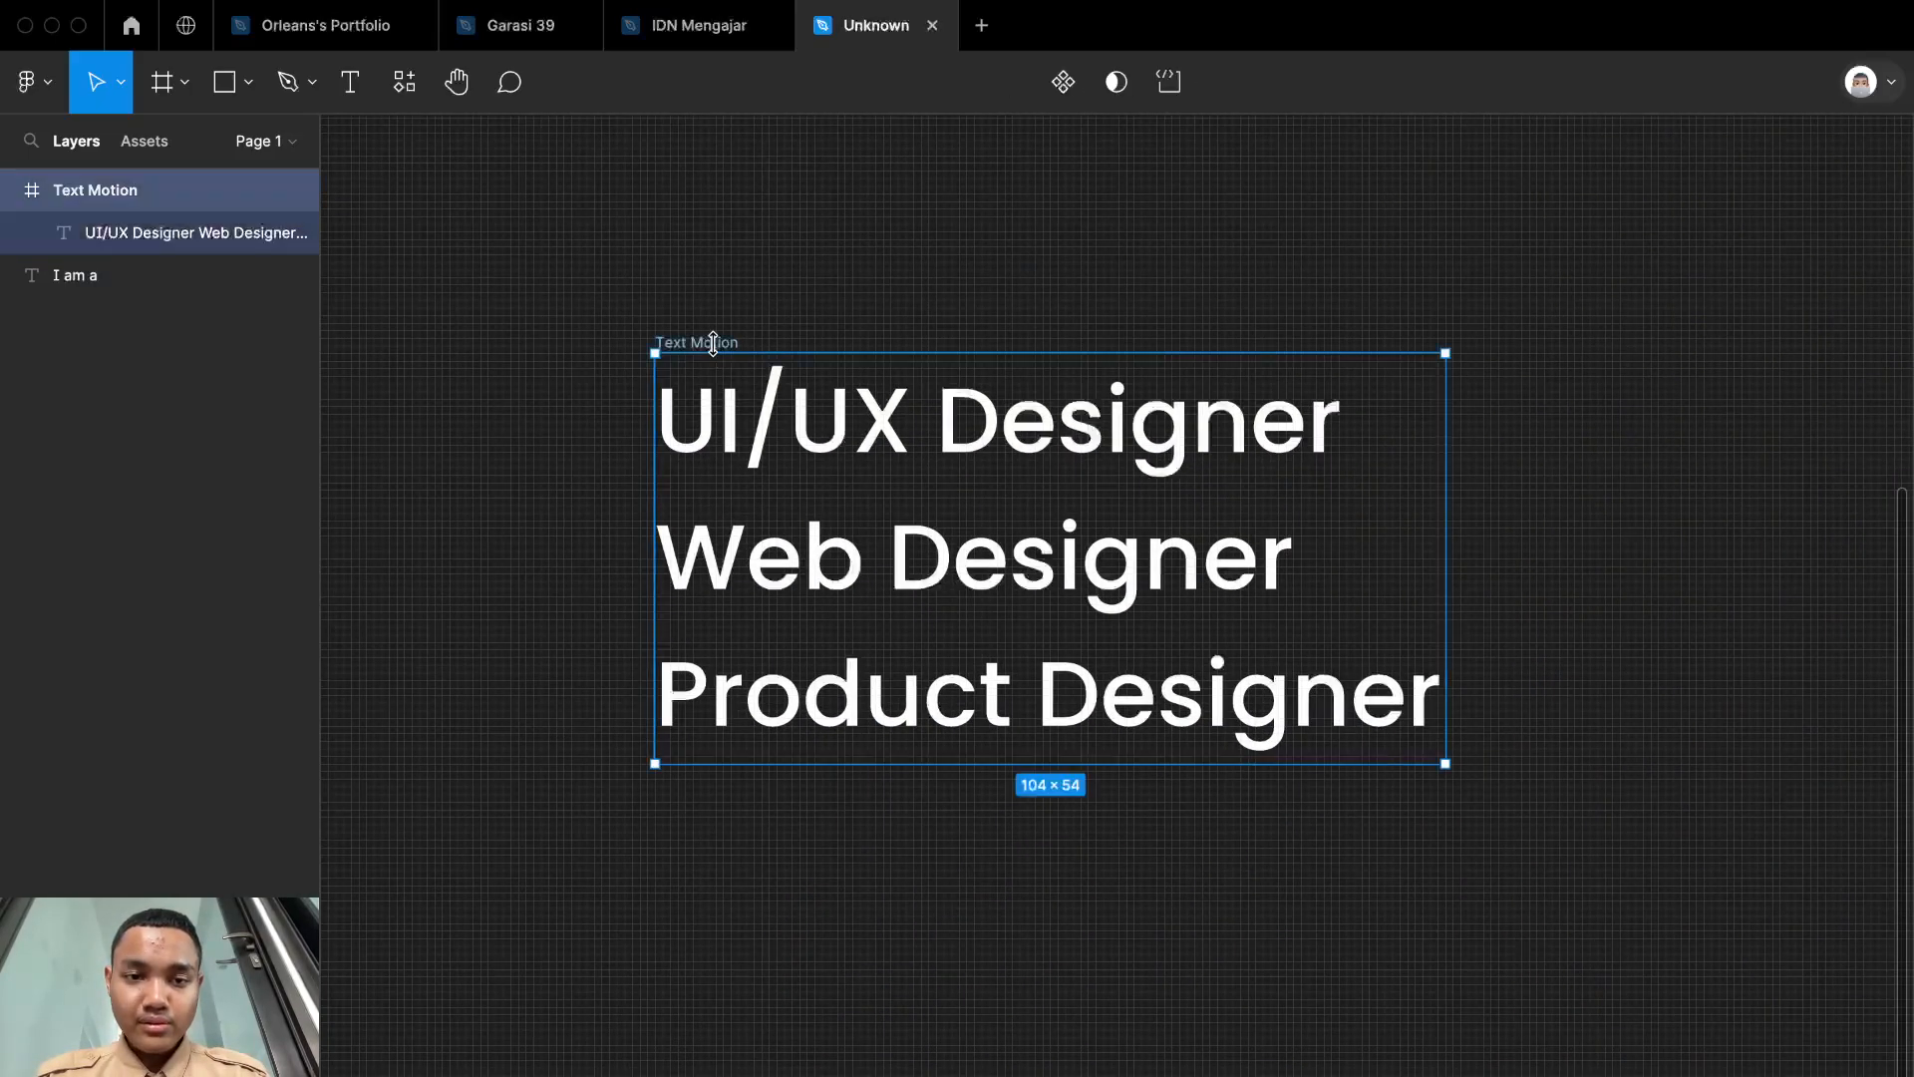
key("shift+2")
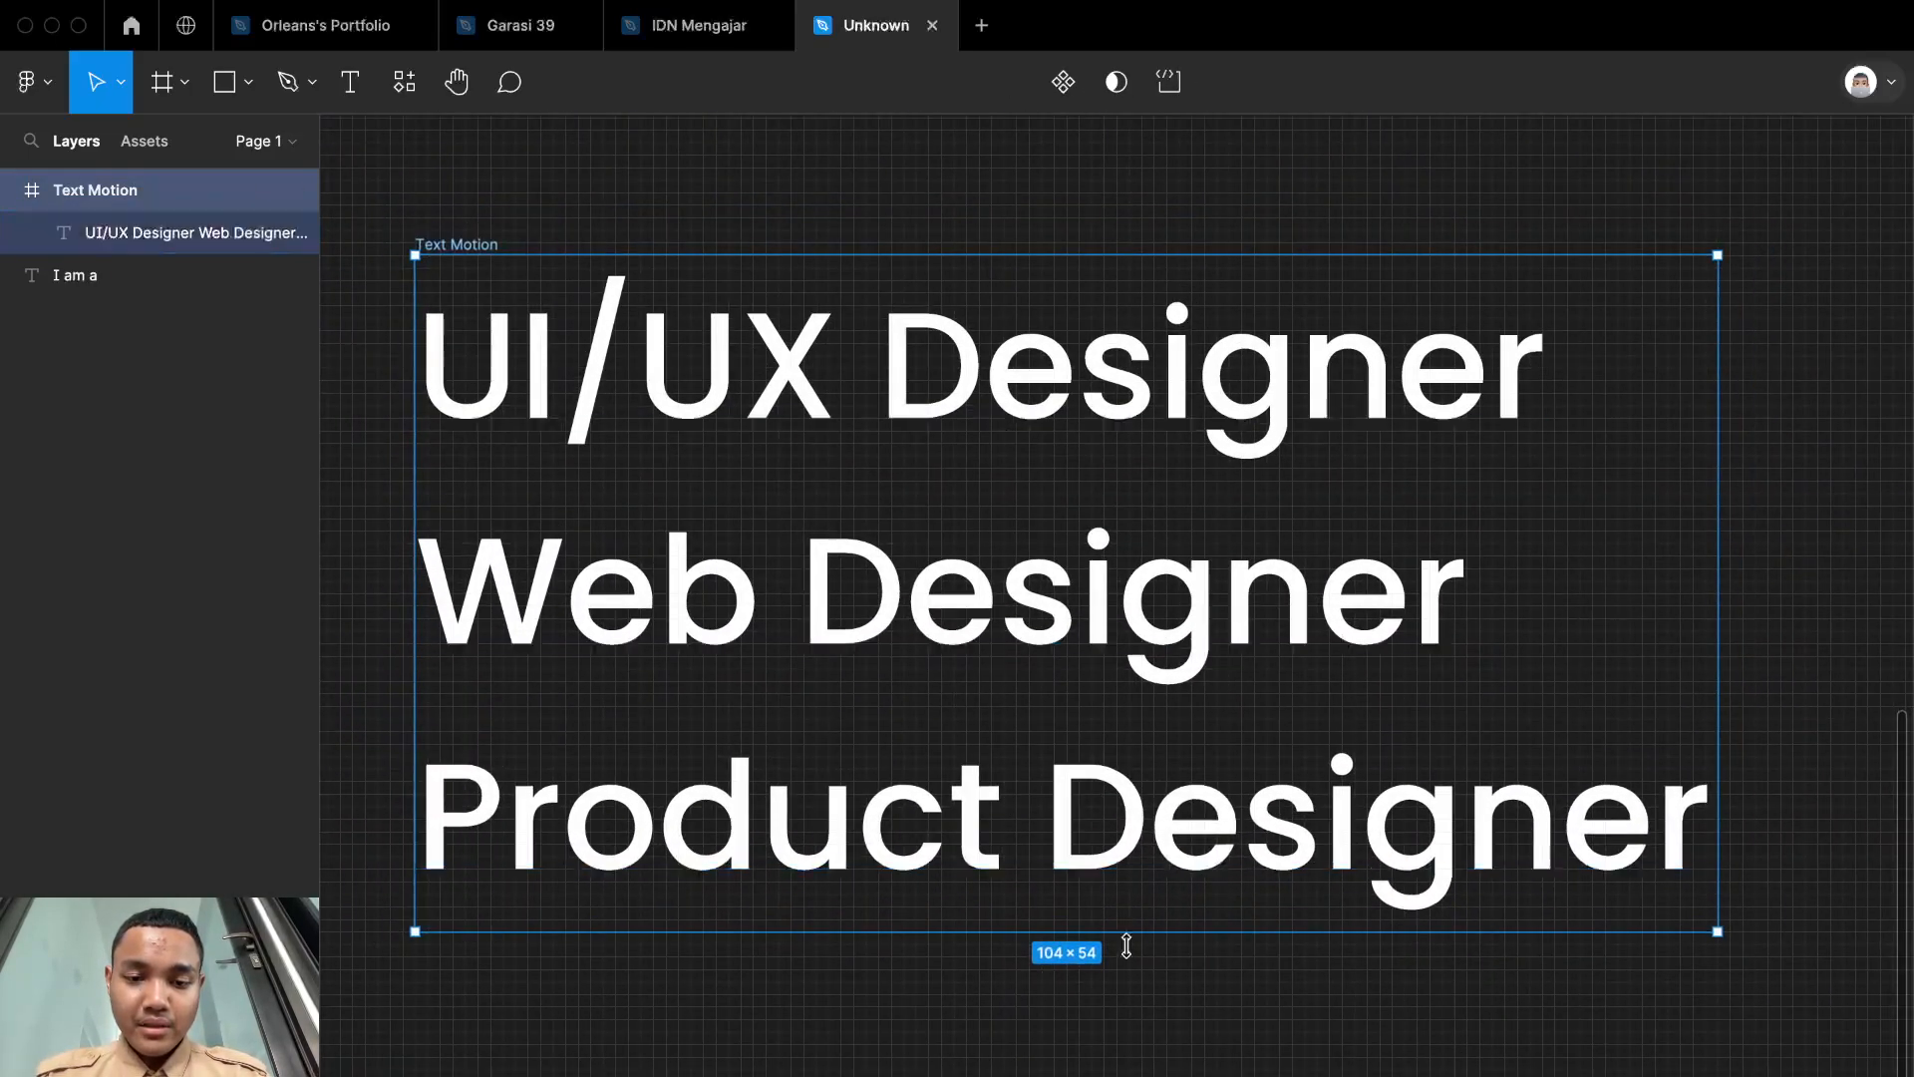
left_click_drag(1130, 903, 1204, 468)
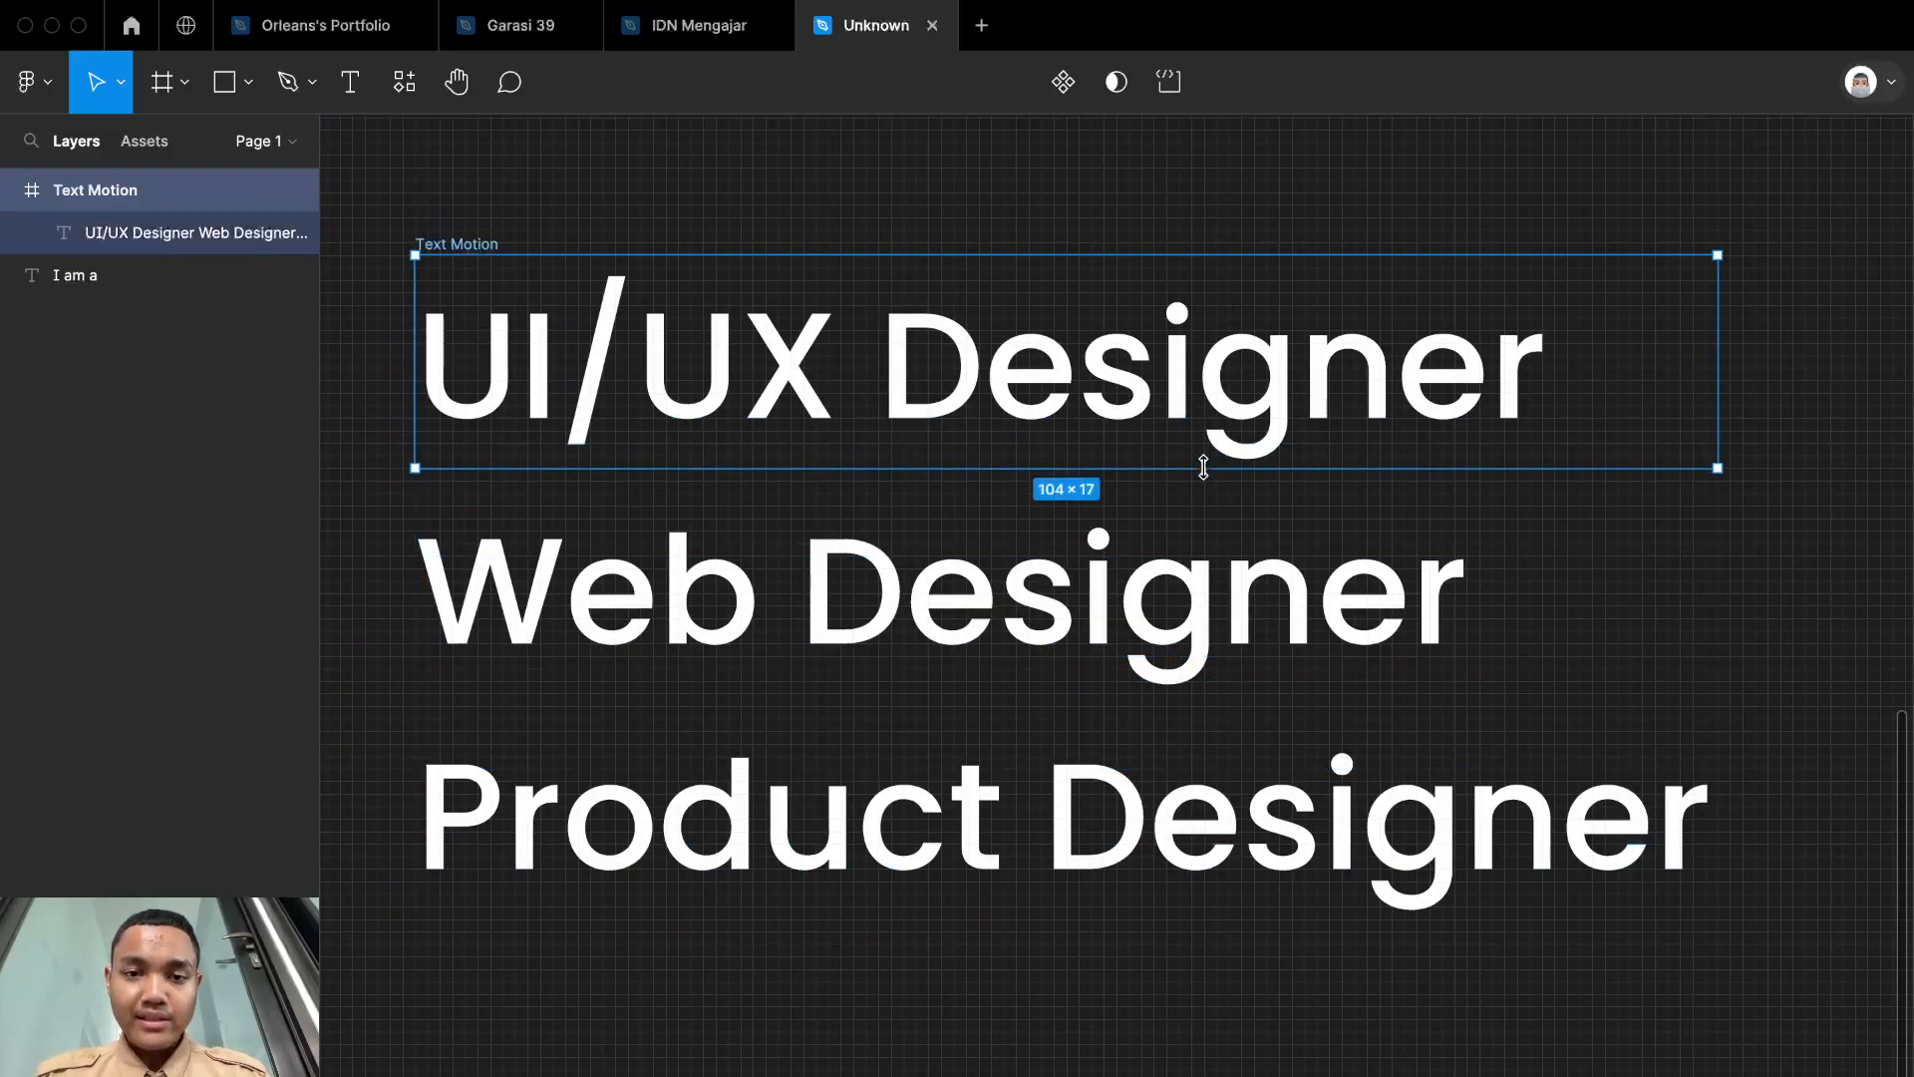
scroll(1203, 468, "down", 5)
scroll(1203, 467, "up", 1)
left_click(1136, 271)
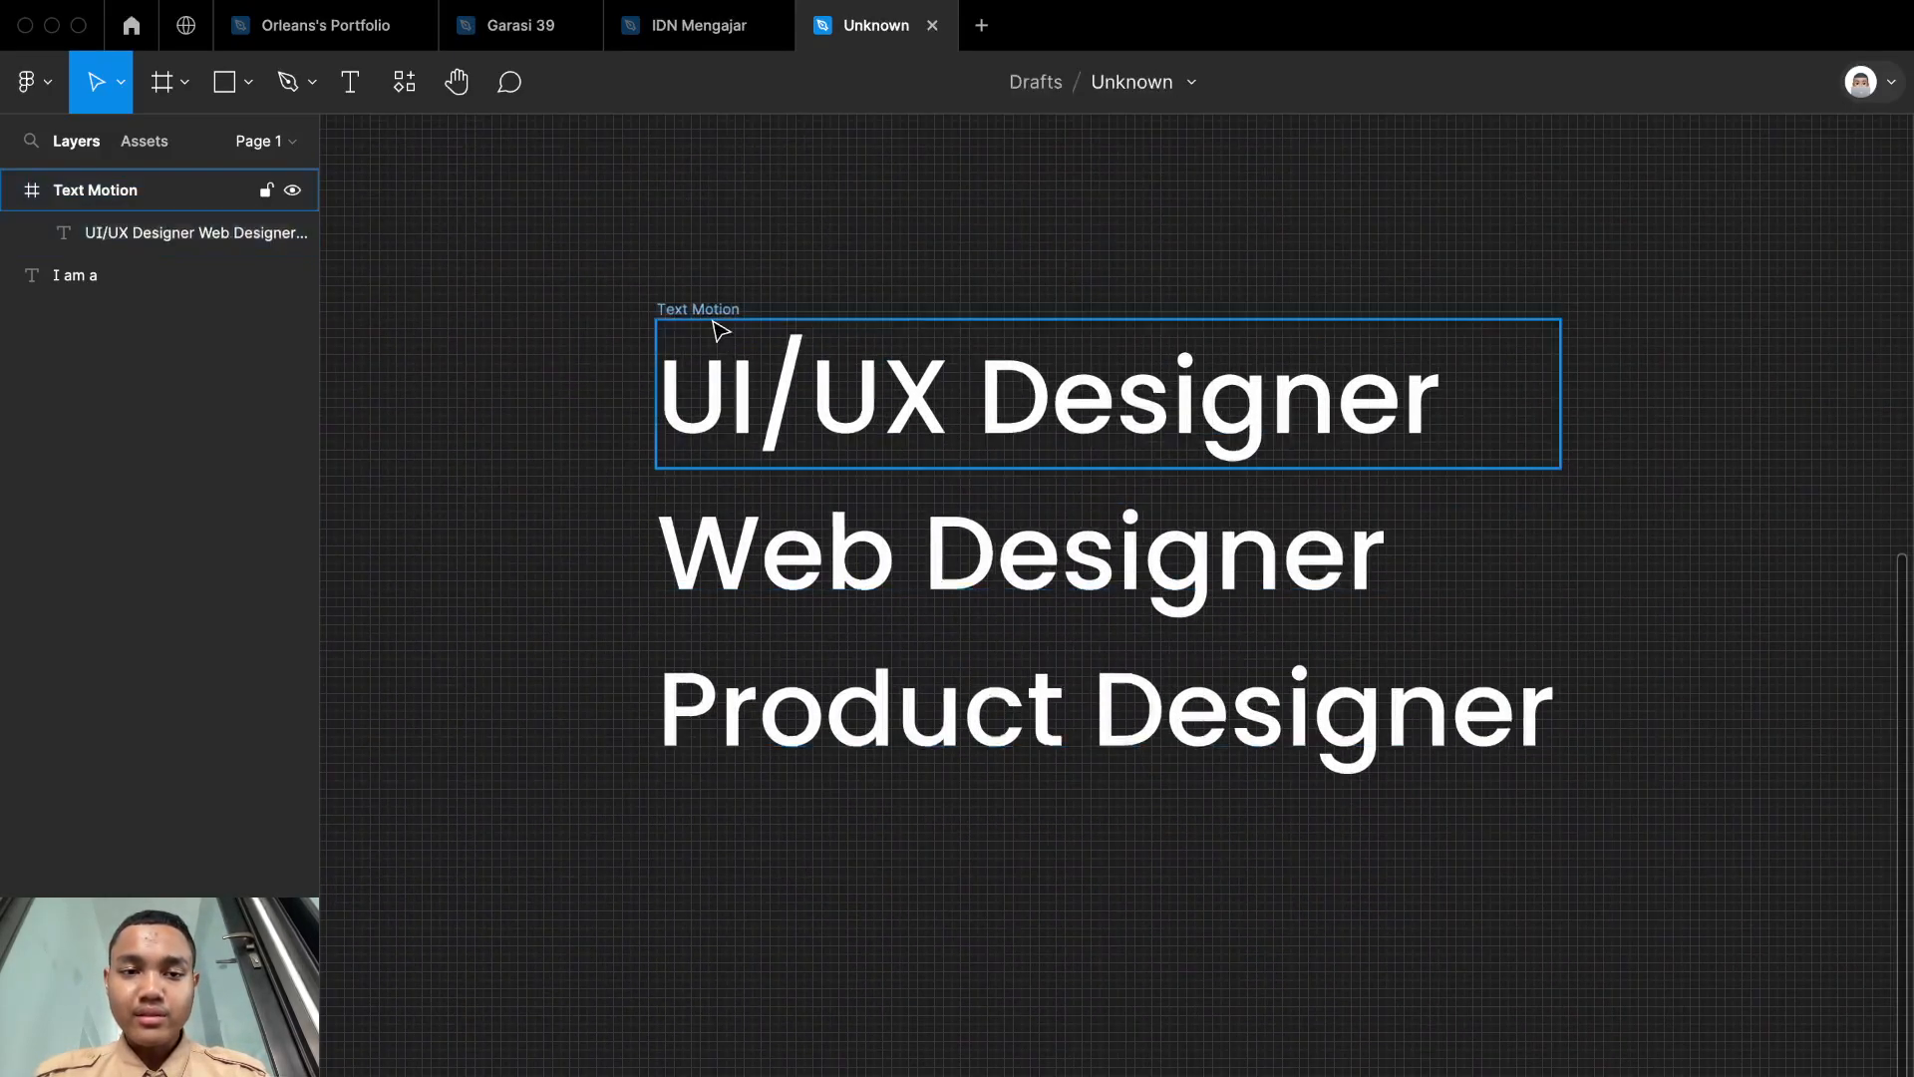
Step: Turn on content clipping for the Text Motion frame to hide the lines below "UI/UX Designer"
left_click(720, 329)
scroll(1306, 262, "left", 3)
scroll(1306, 262, "up", 1)
scroll(1315, 238, "down", 2)
scroll(1319, 241, "up", 5)
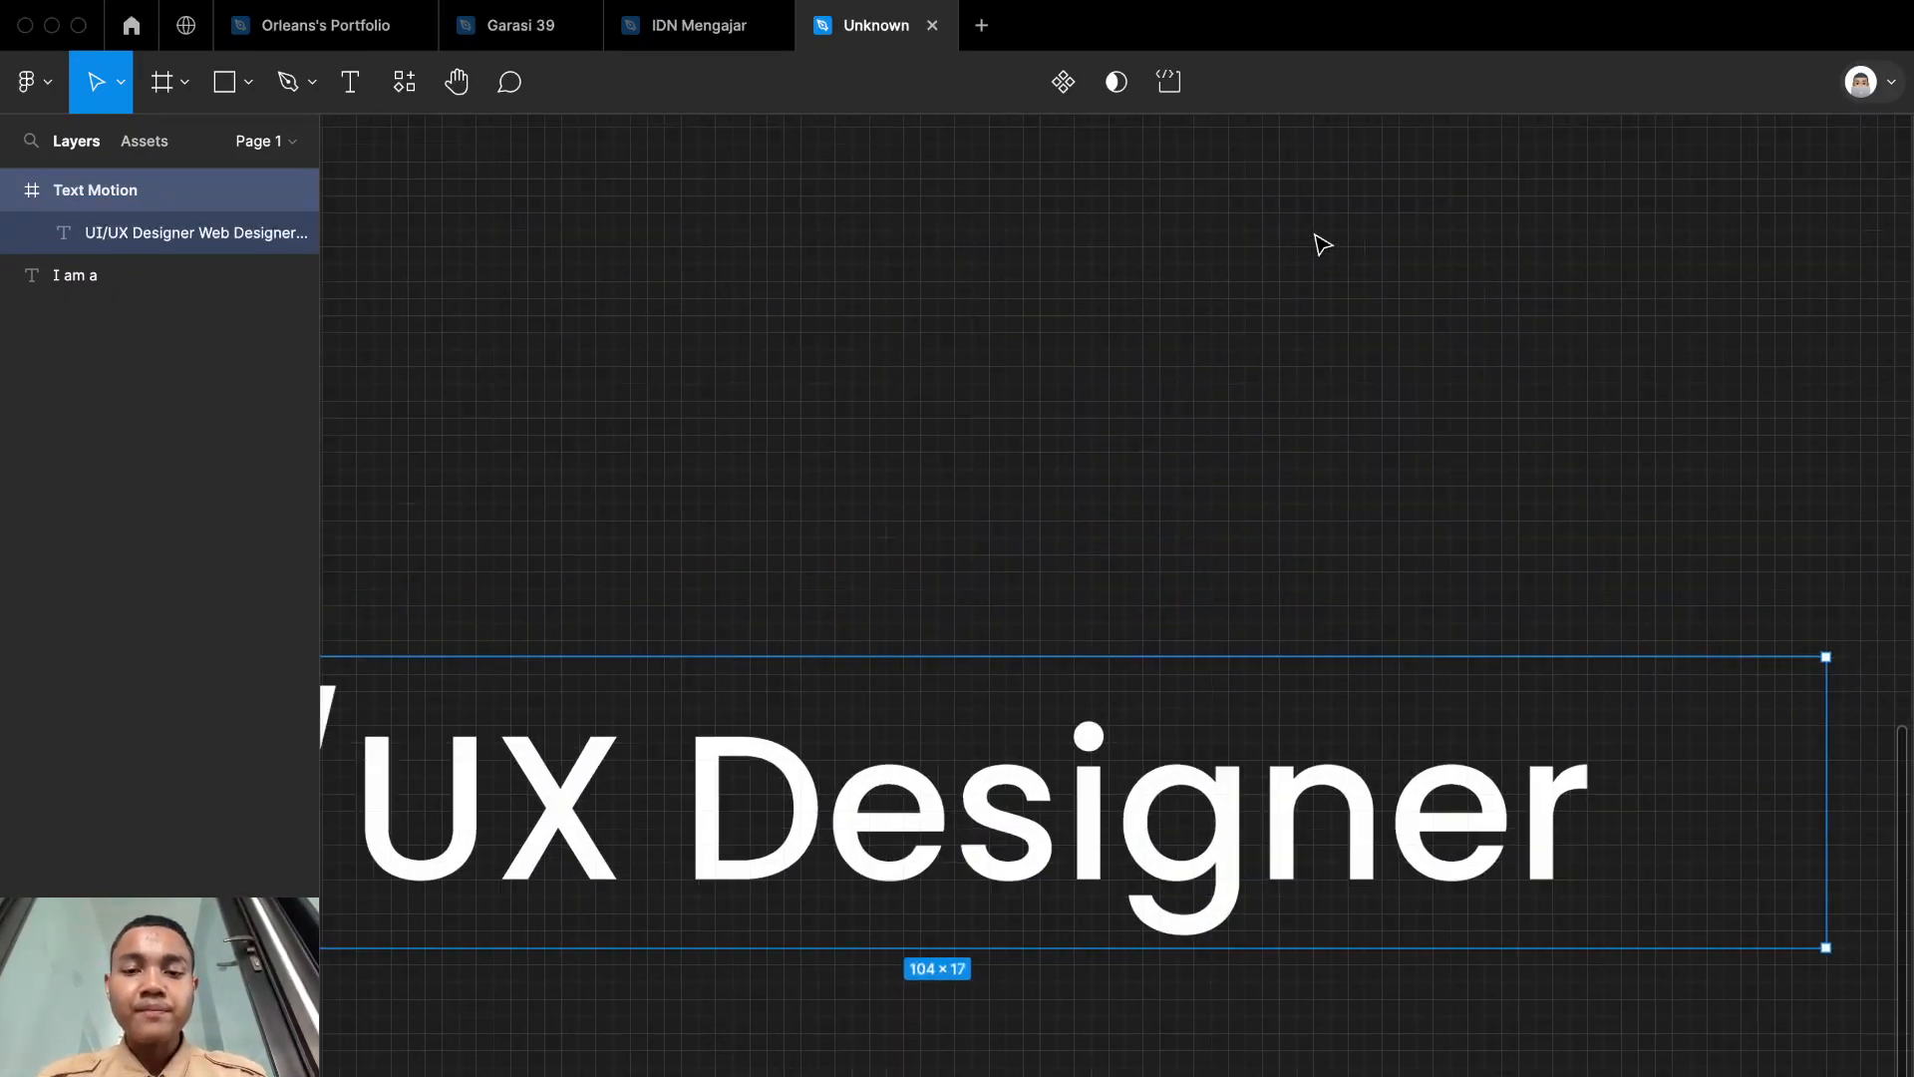
scroll(1266, 299, "down", 4)
left_click(1266, 299)
scroll(1269, 301, "down", 3)
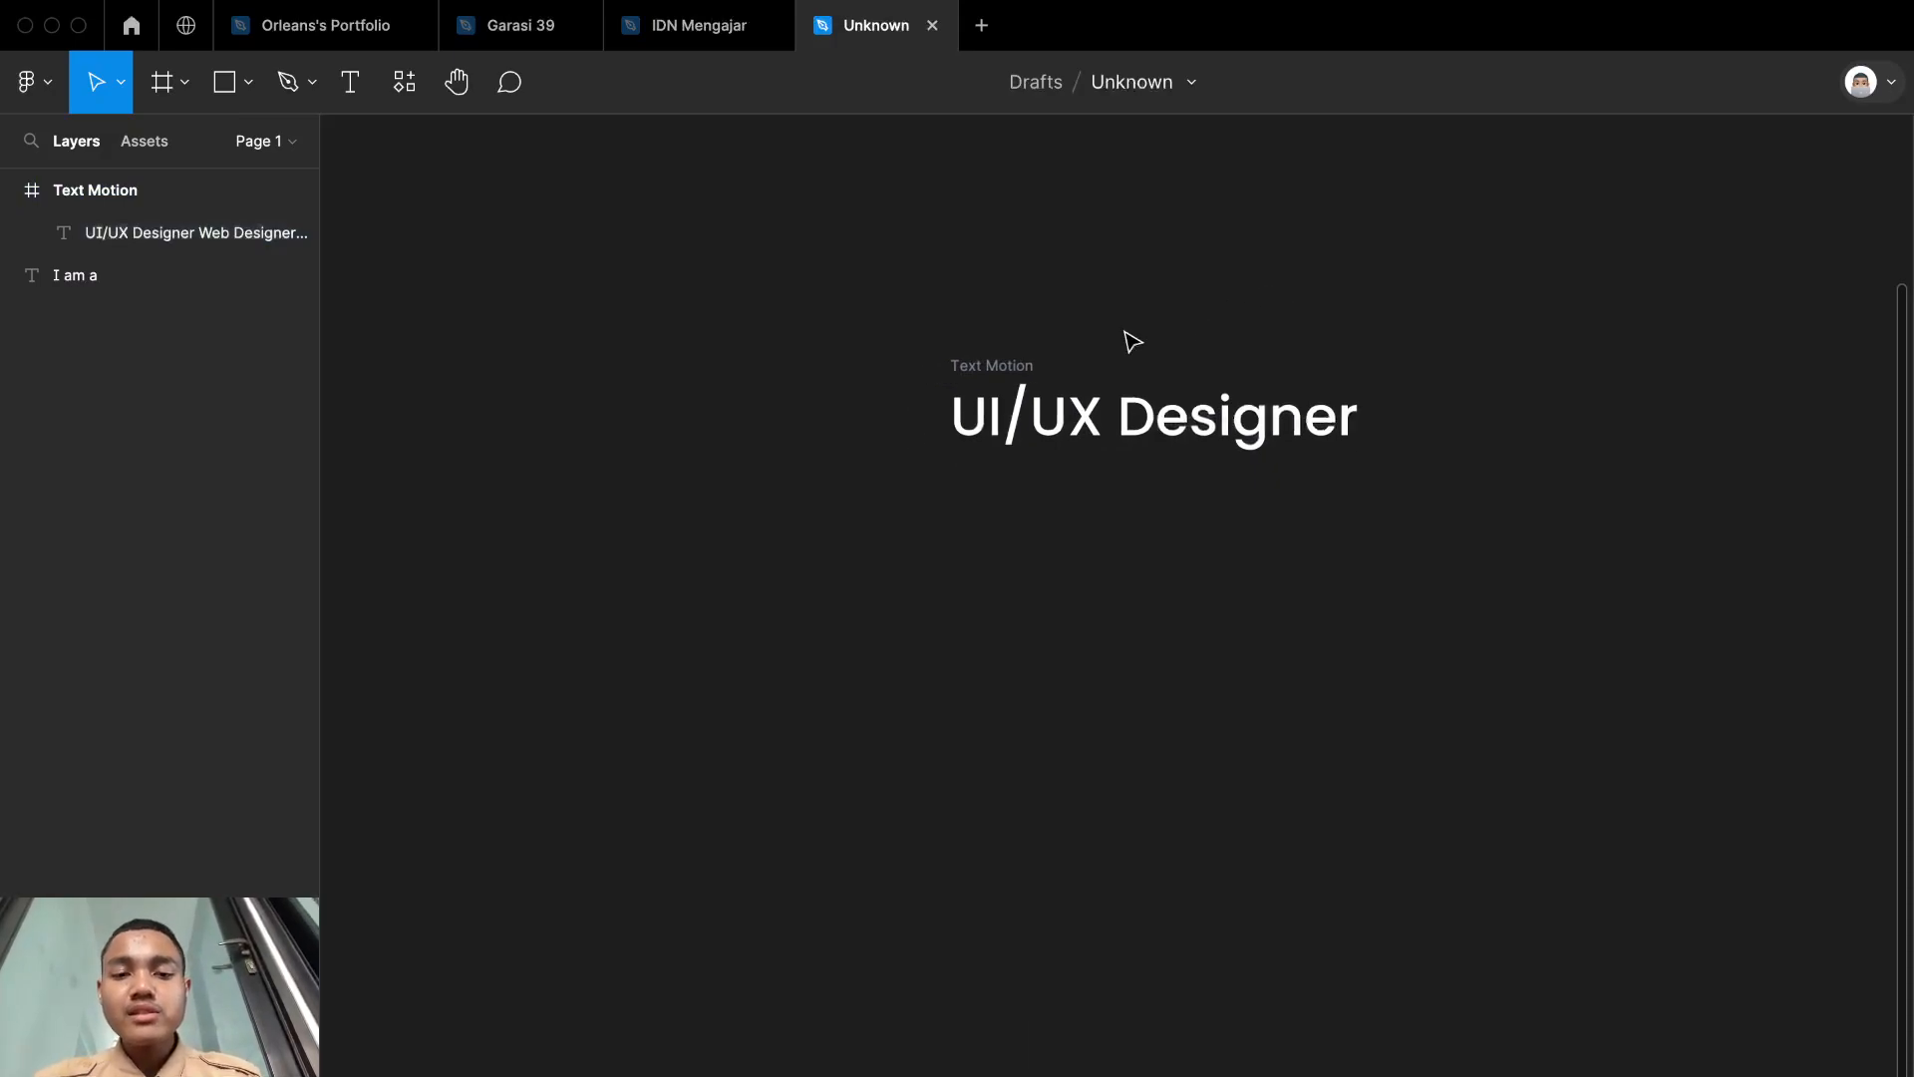
scroll(1133, 354, "up", 3)
Step: Turn content clipping off for the Text Motion frame to compare it with all three role names showing
left_click(807, 422)
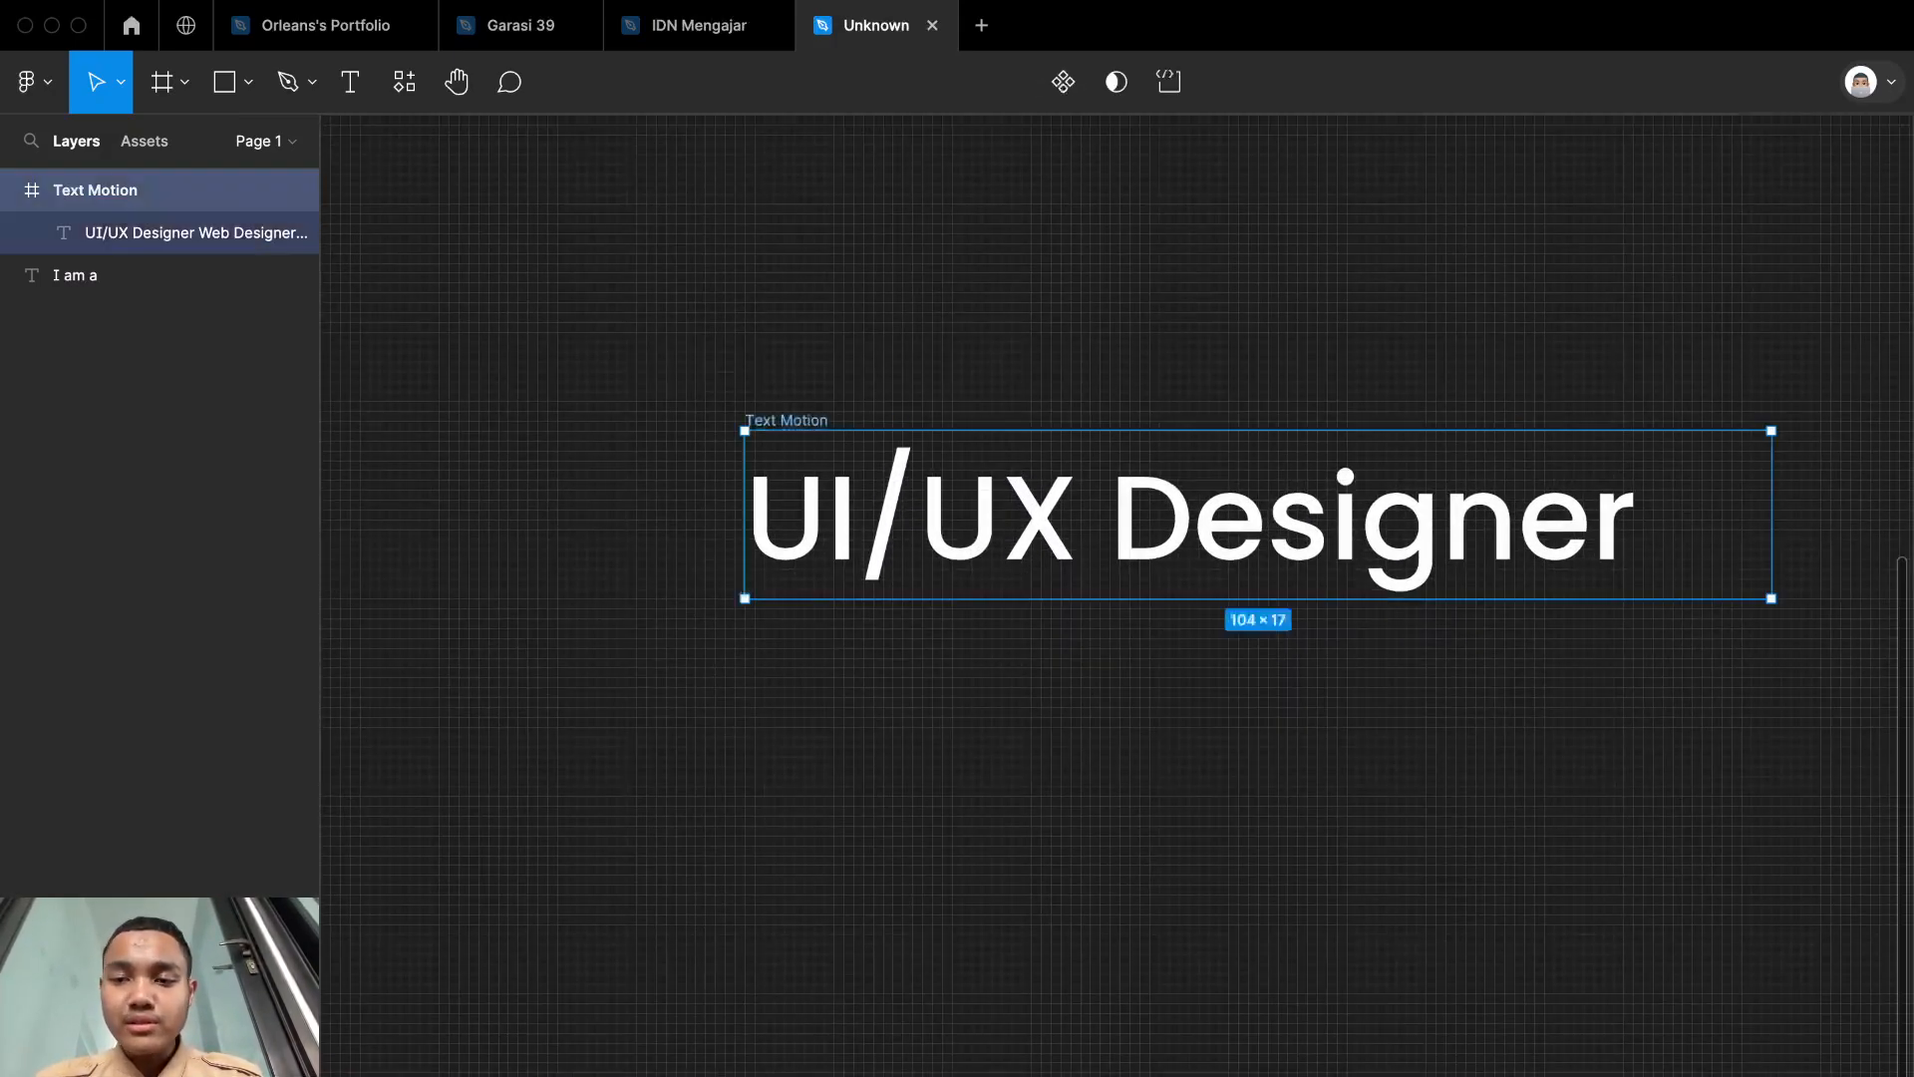
left_click(1913, 415)
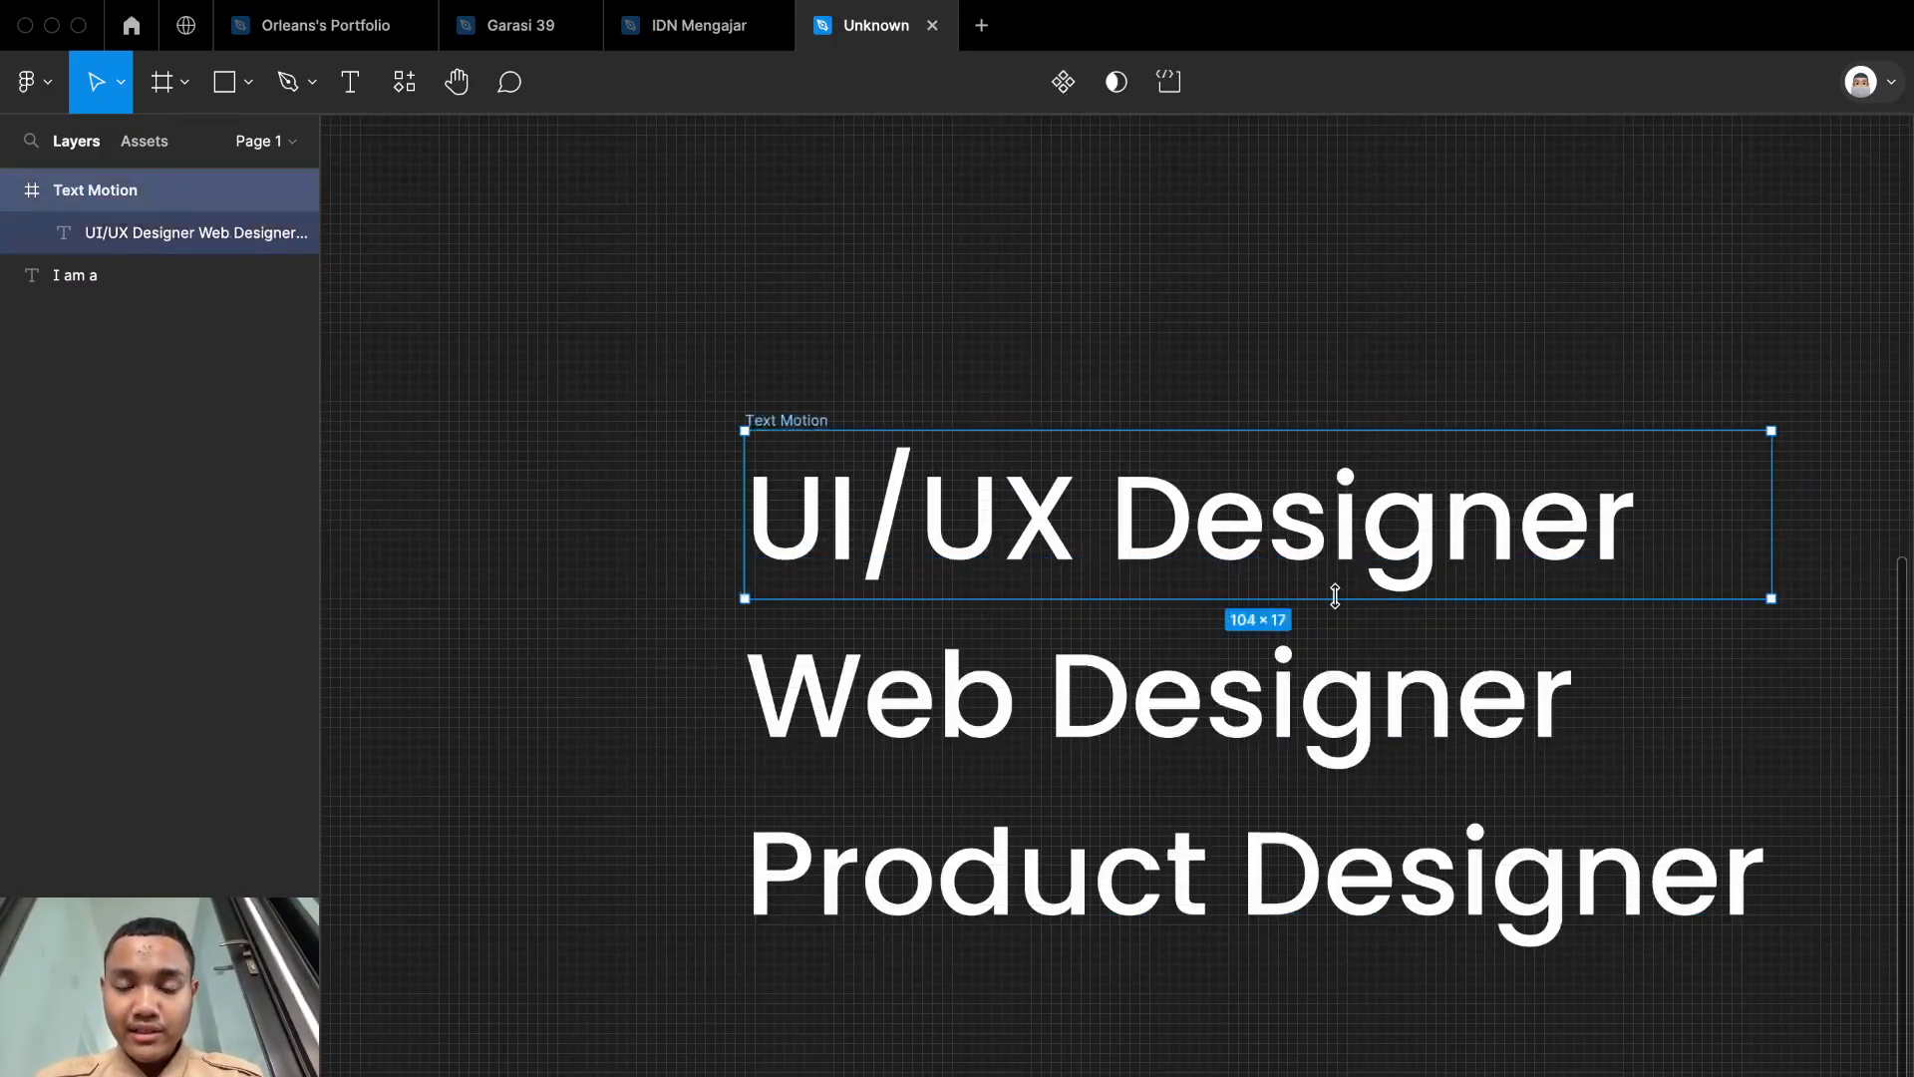
scroll(1336, 598, "up", 3)
scroll(1338, 602, "right", 4)
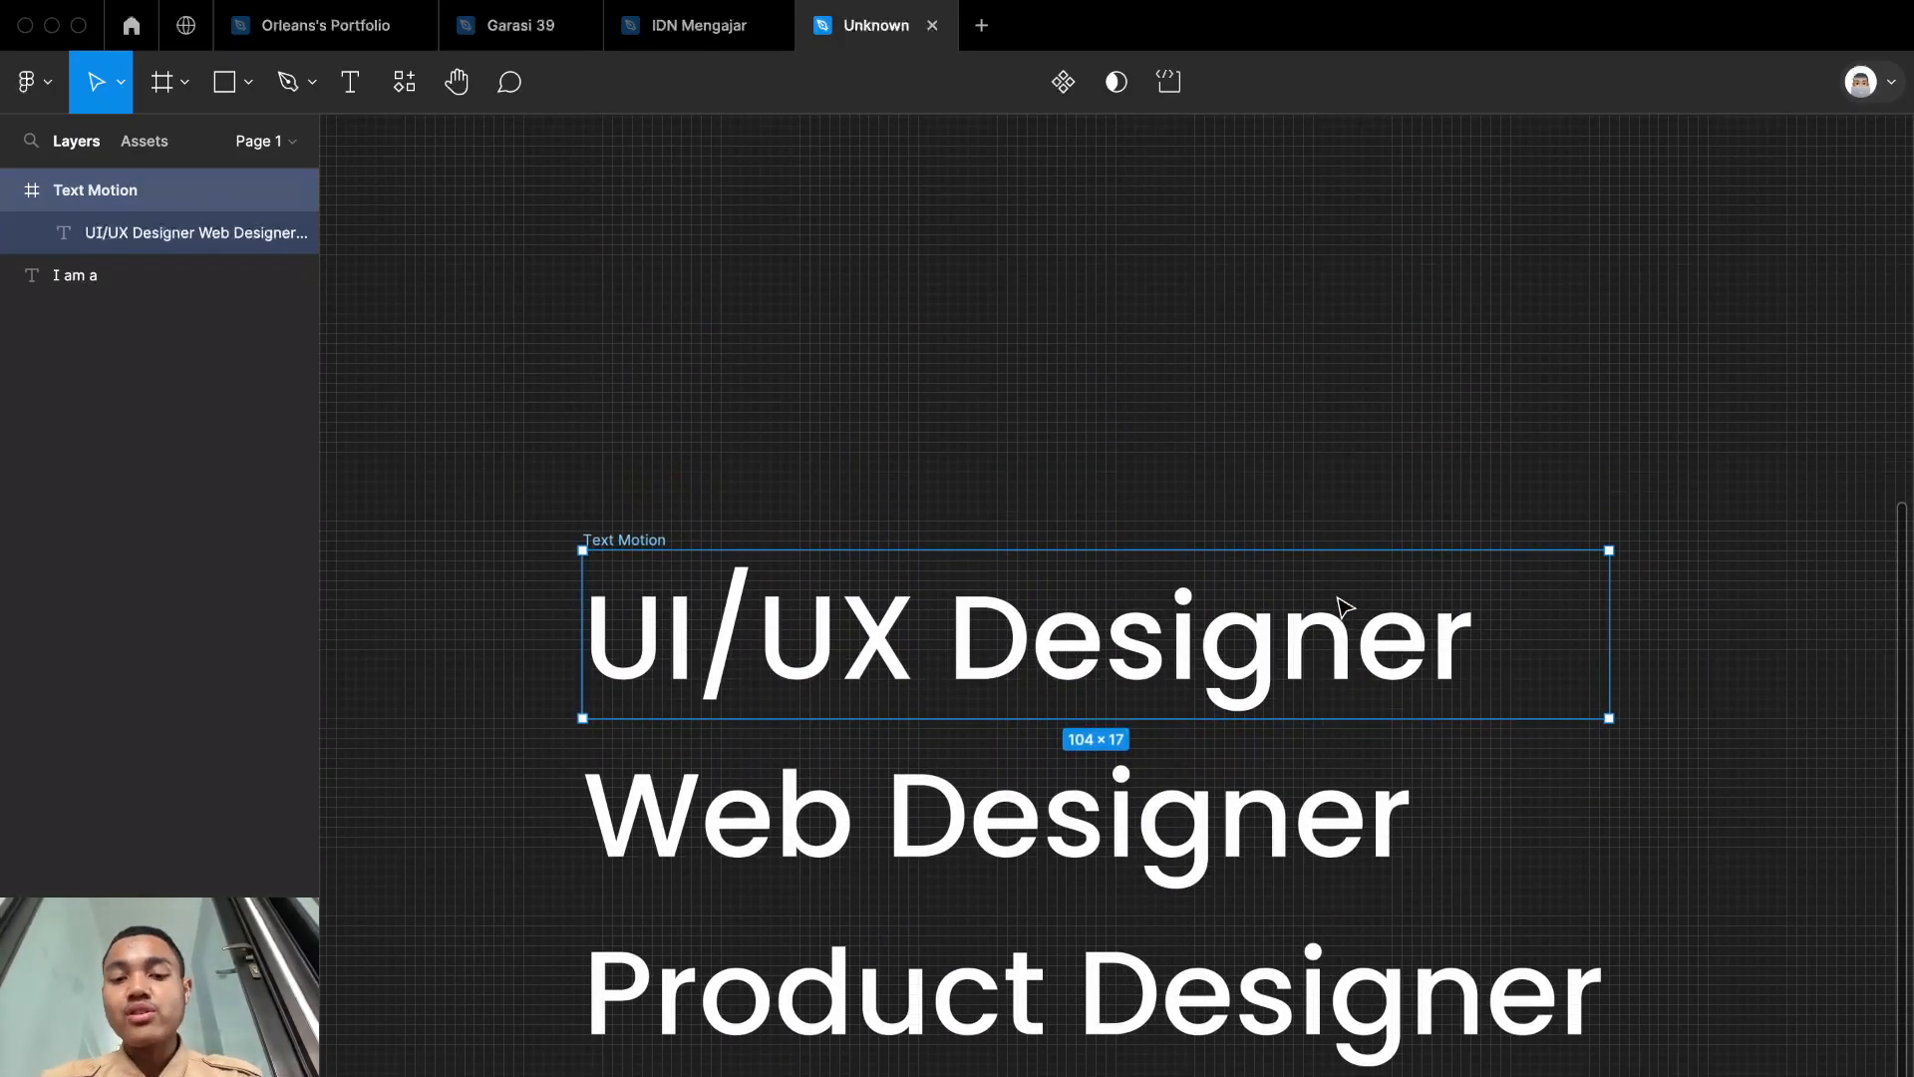
Step: Clip the Text Motion frame's content again so only the "UI/UX Designer" line shows
scroll(1195, 513, "down", 5)
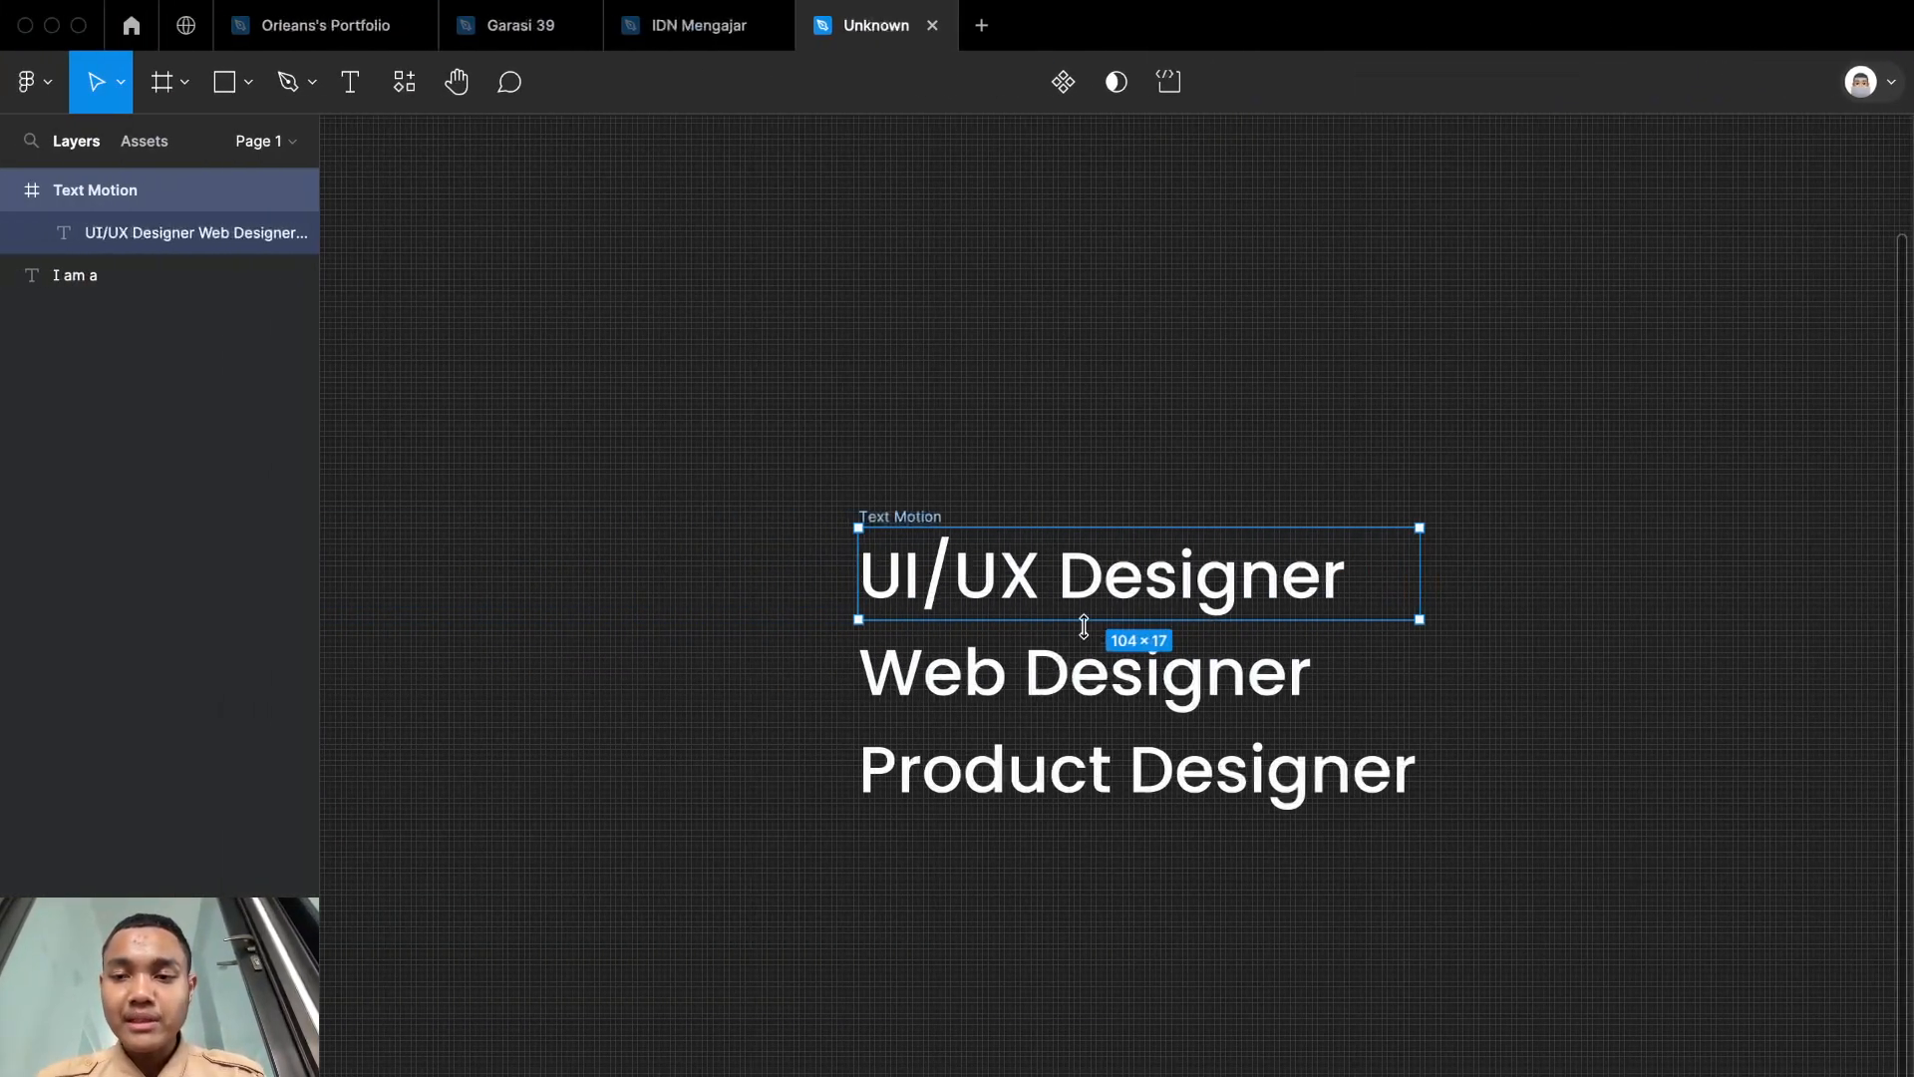
scroll(1083, 627, "down", 5)
scroll(1084, 626, "up", 10)
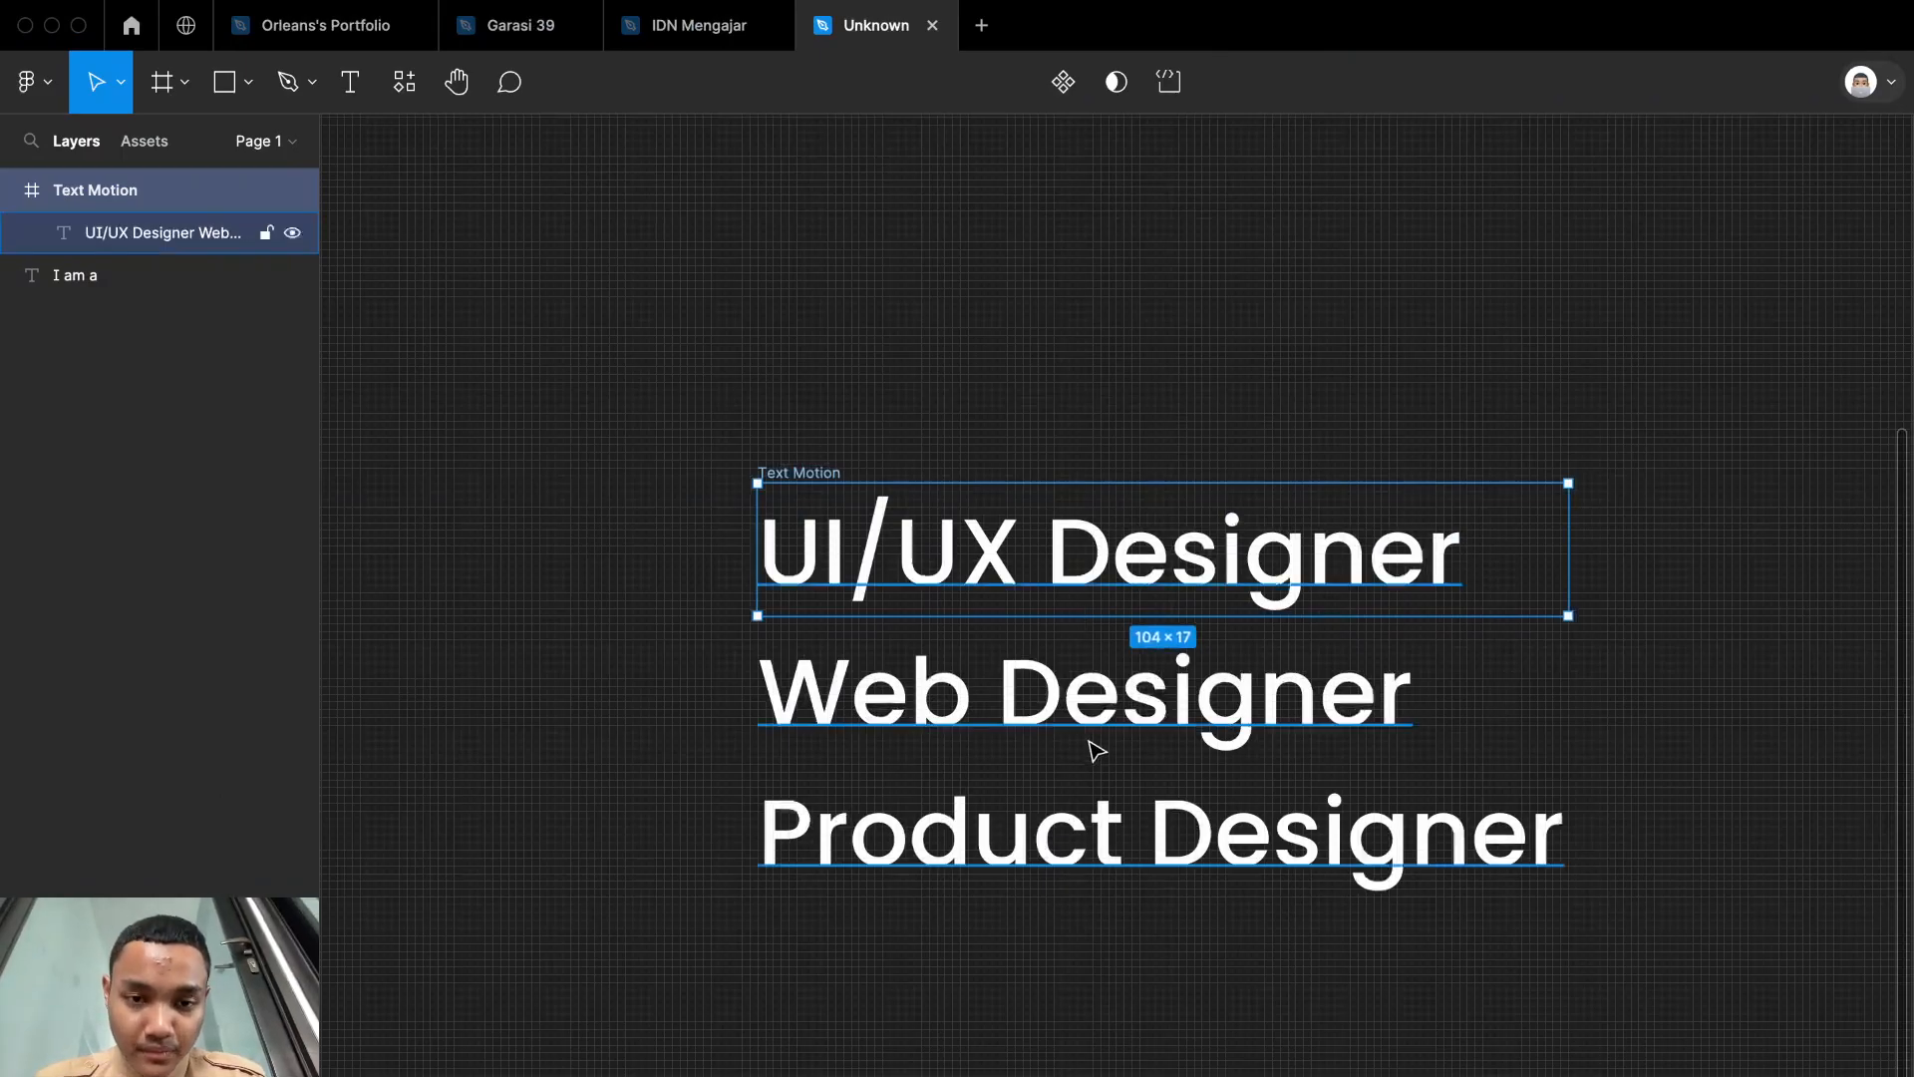
left_click(1075, 716)
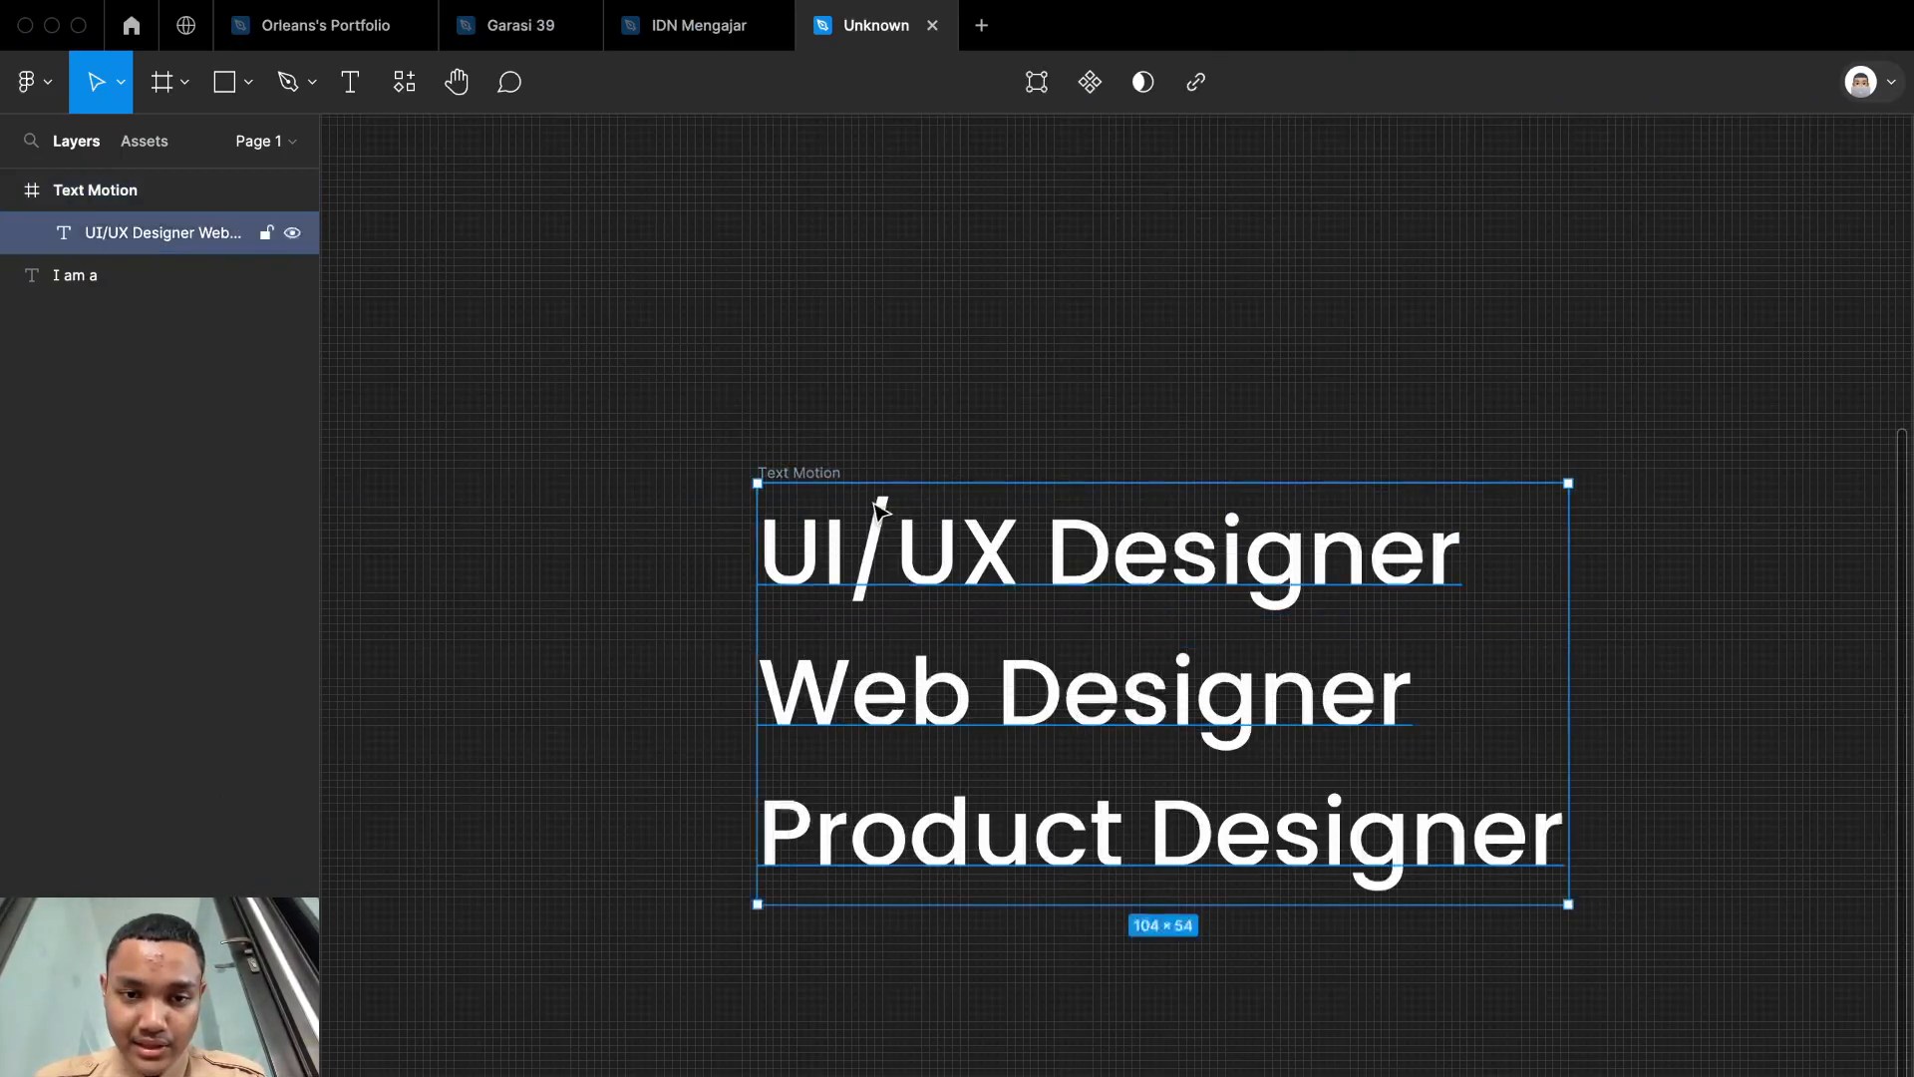
left_click(815, 473)
key("alt+c")
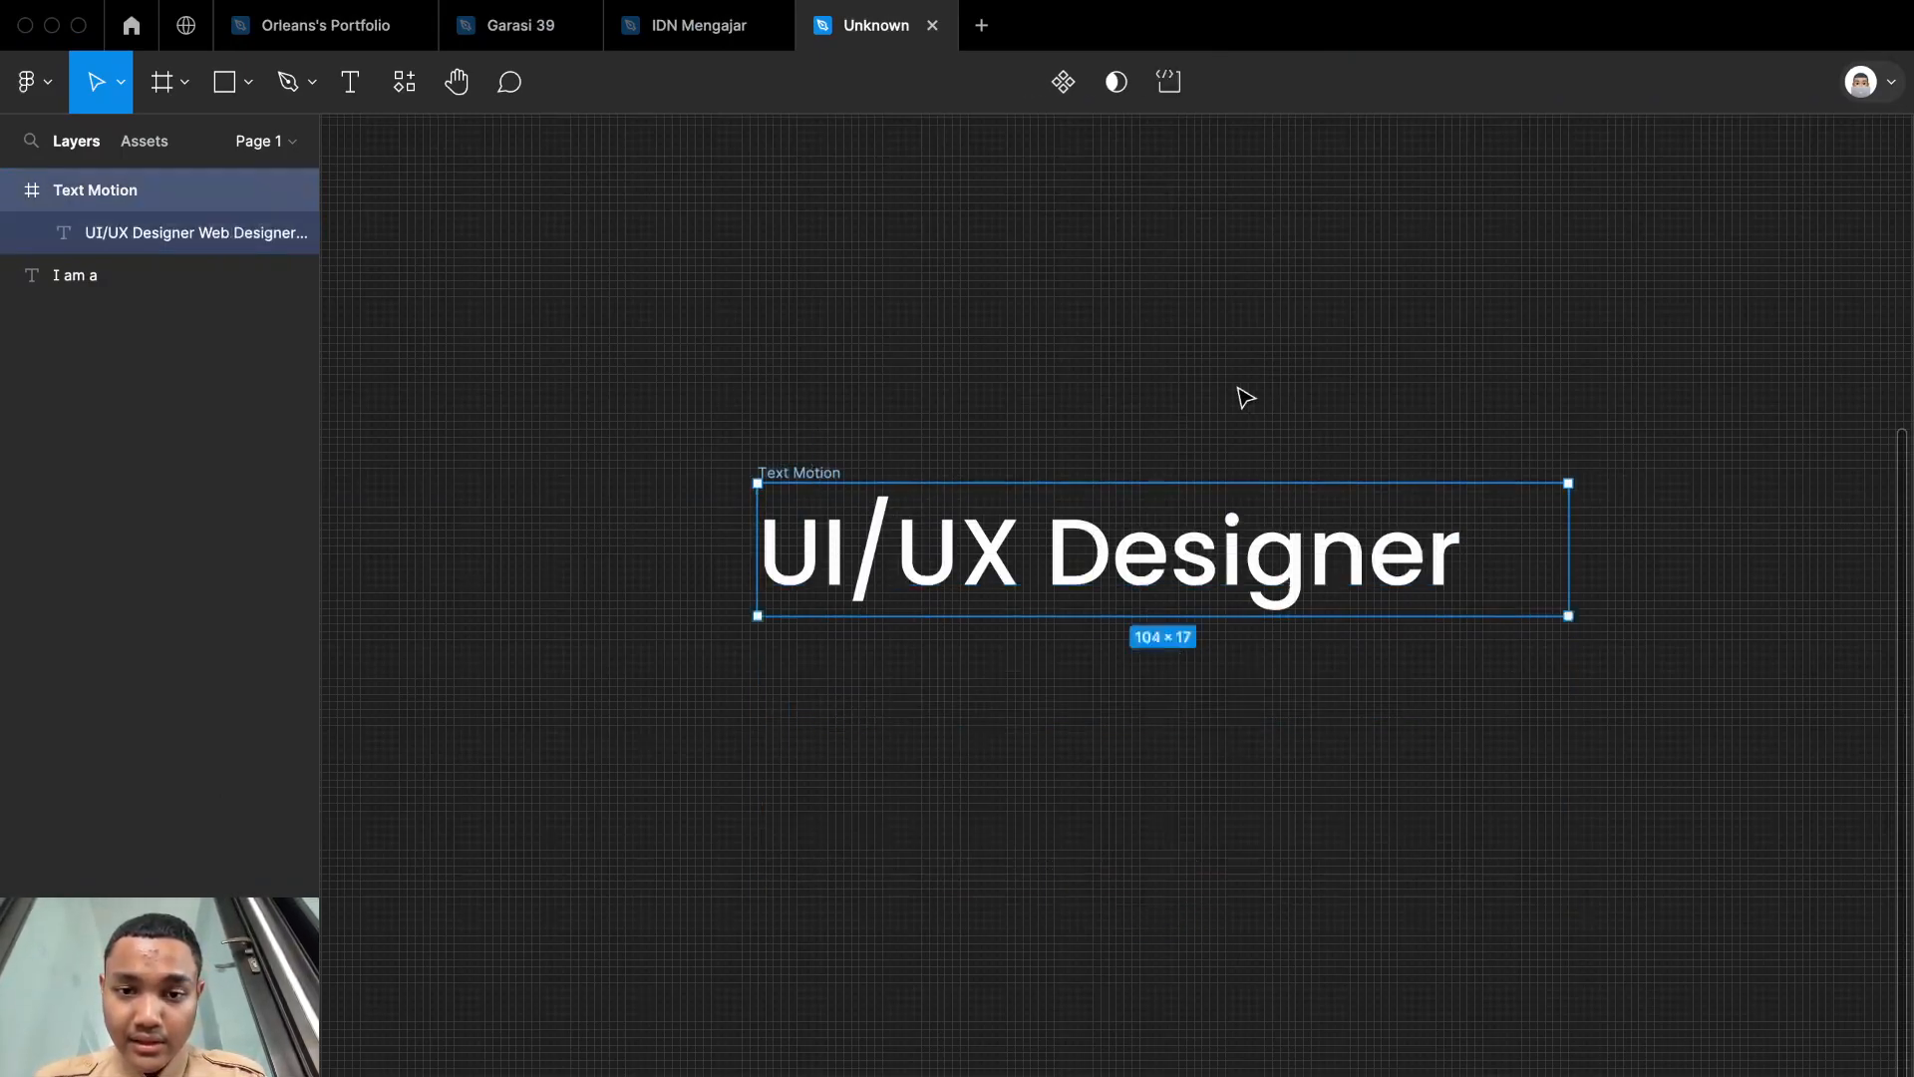
left_click(1239, 390)
Step: Duplicate the Text Motion frame twice, stacking the copies below the original with even spacing
scroll(1239, 389, "down", 4)
scroll(1239, 390, "up", 3)
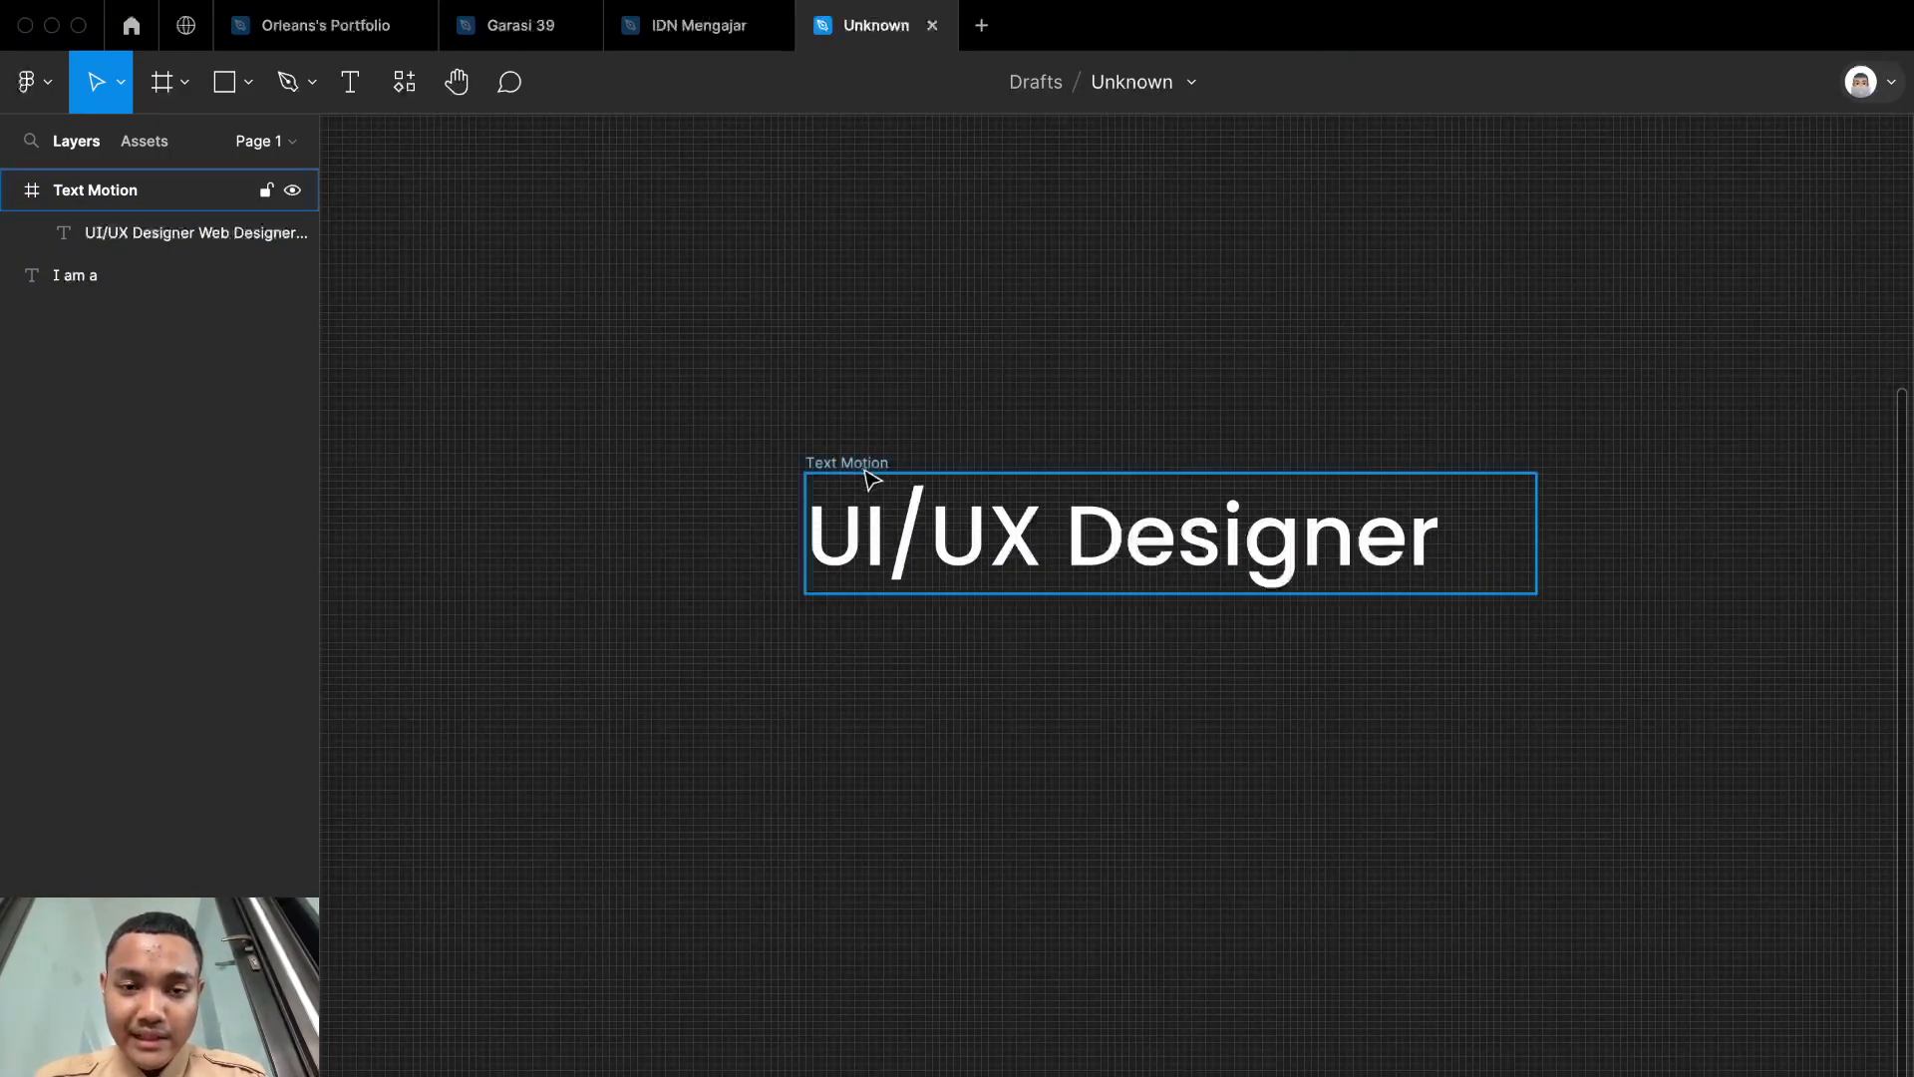
left_click_drag(886, 474, 1211, 925, "alt")
left_click(1231, 354)
scroll(1231, 349, "up", 3)
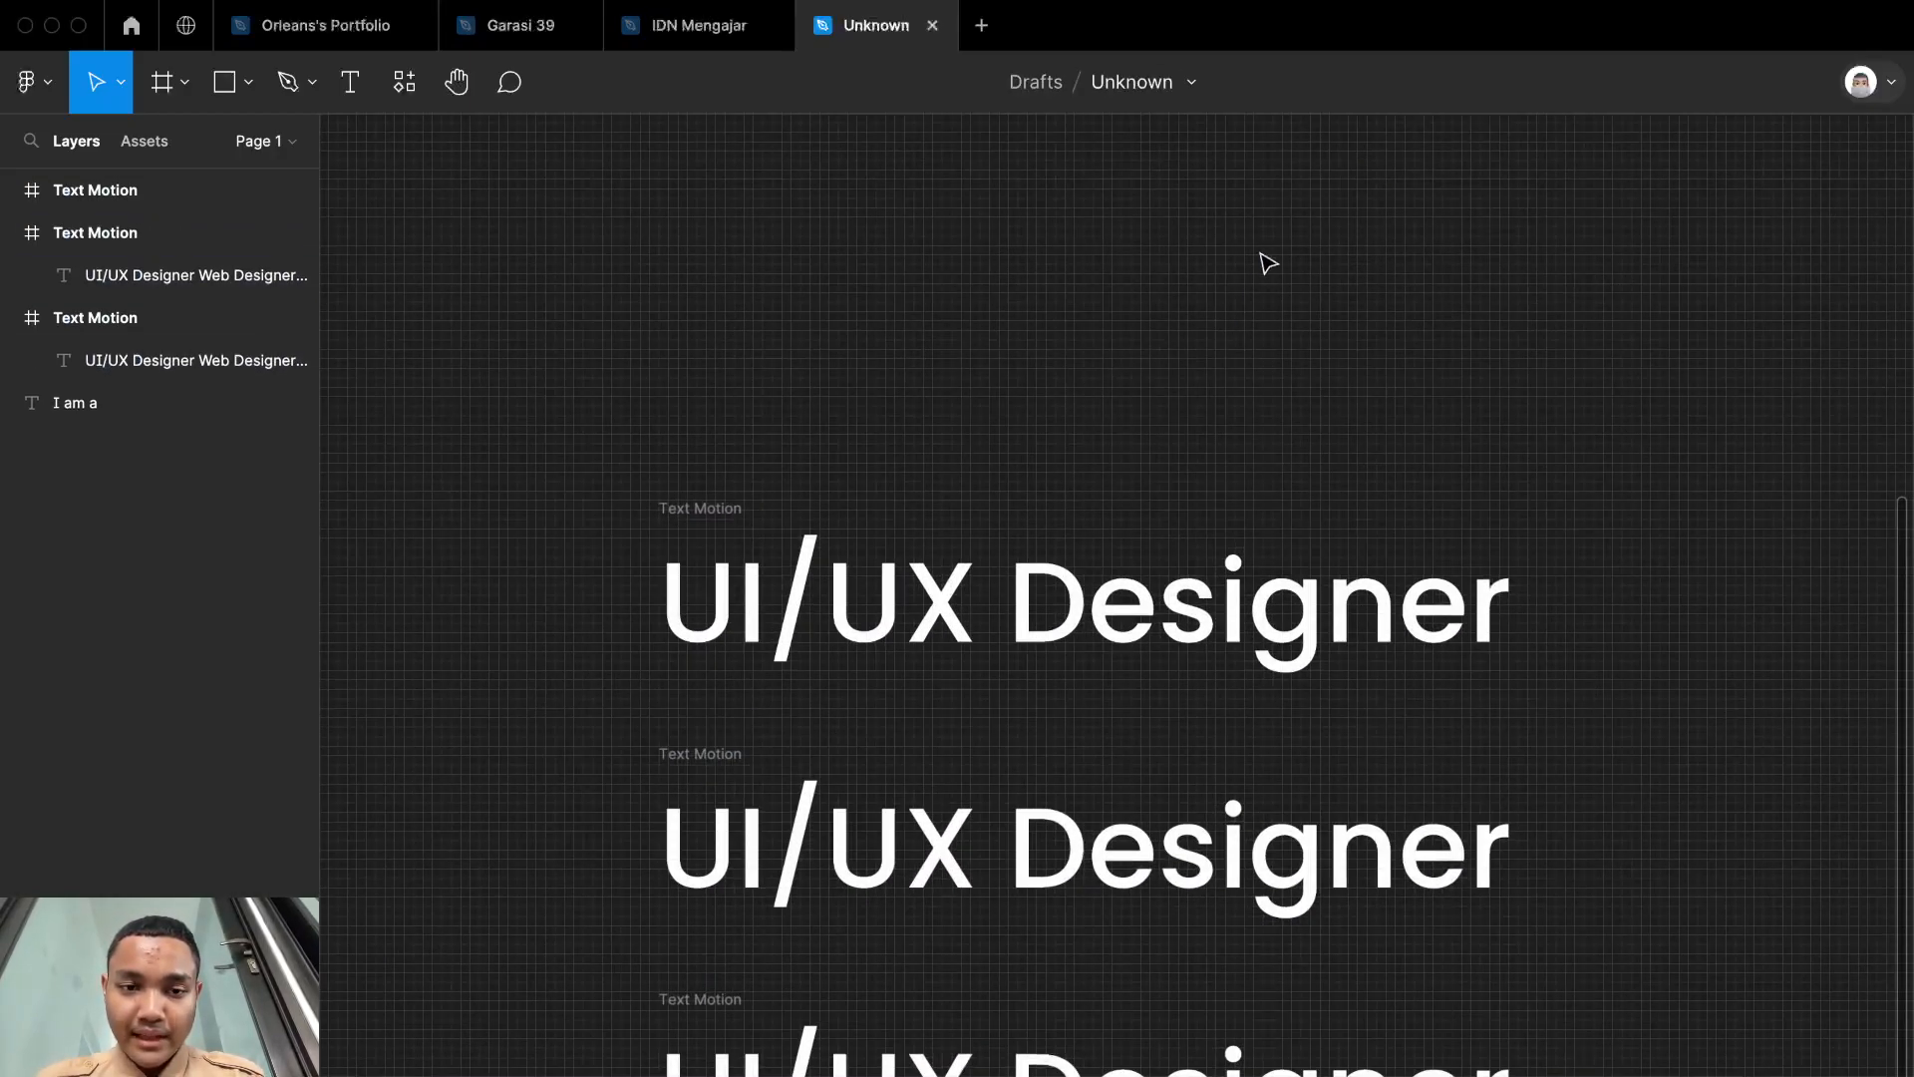
Step: Combine the three stacked Text Motion frames into one component set
scroll(1258, 261, "down", 1)
left_click_drag(682, 447, 1601, 1076)
scroll(1600, 1072, "down", 2)
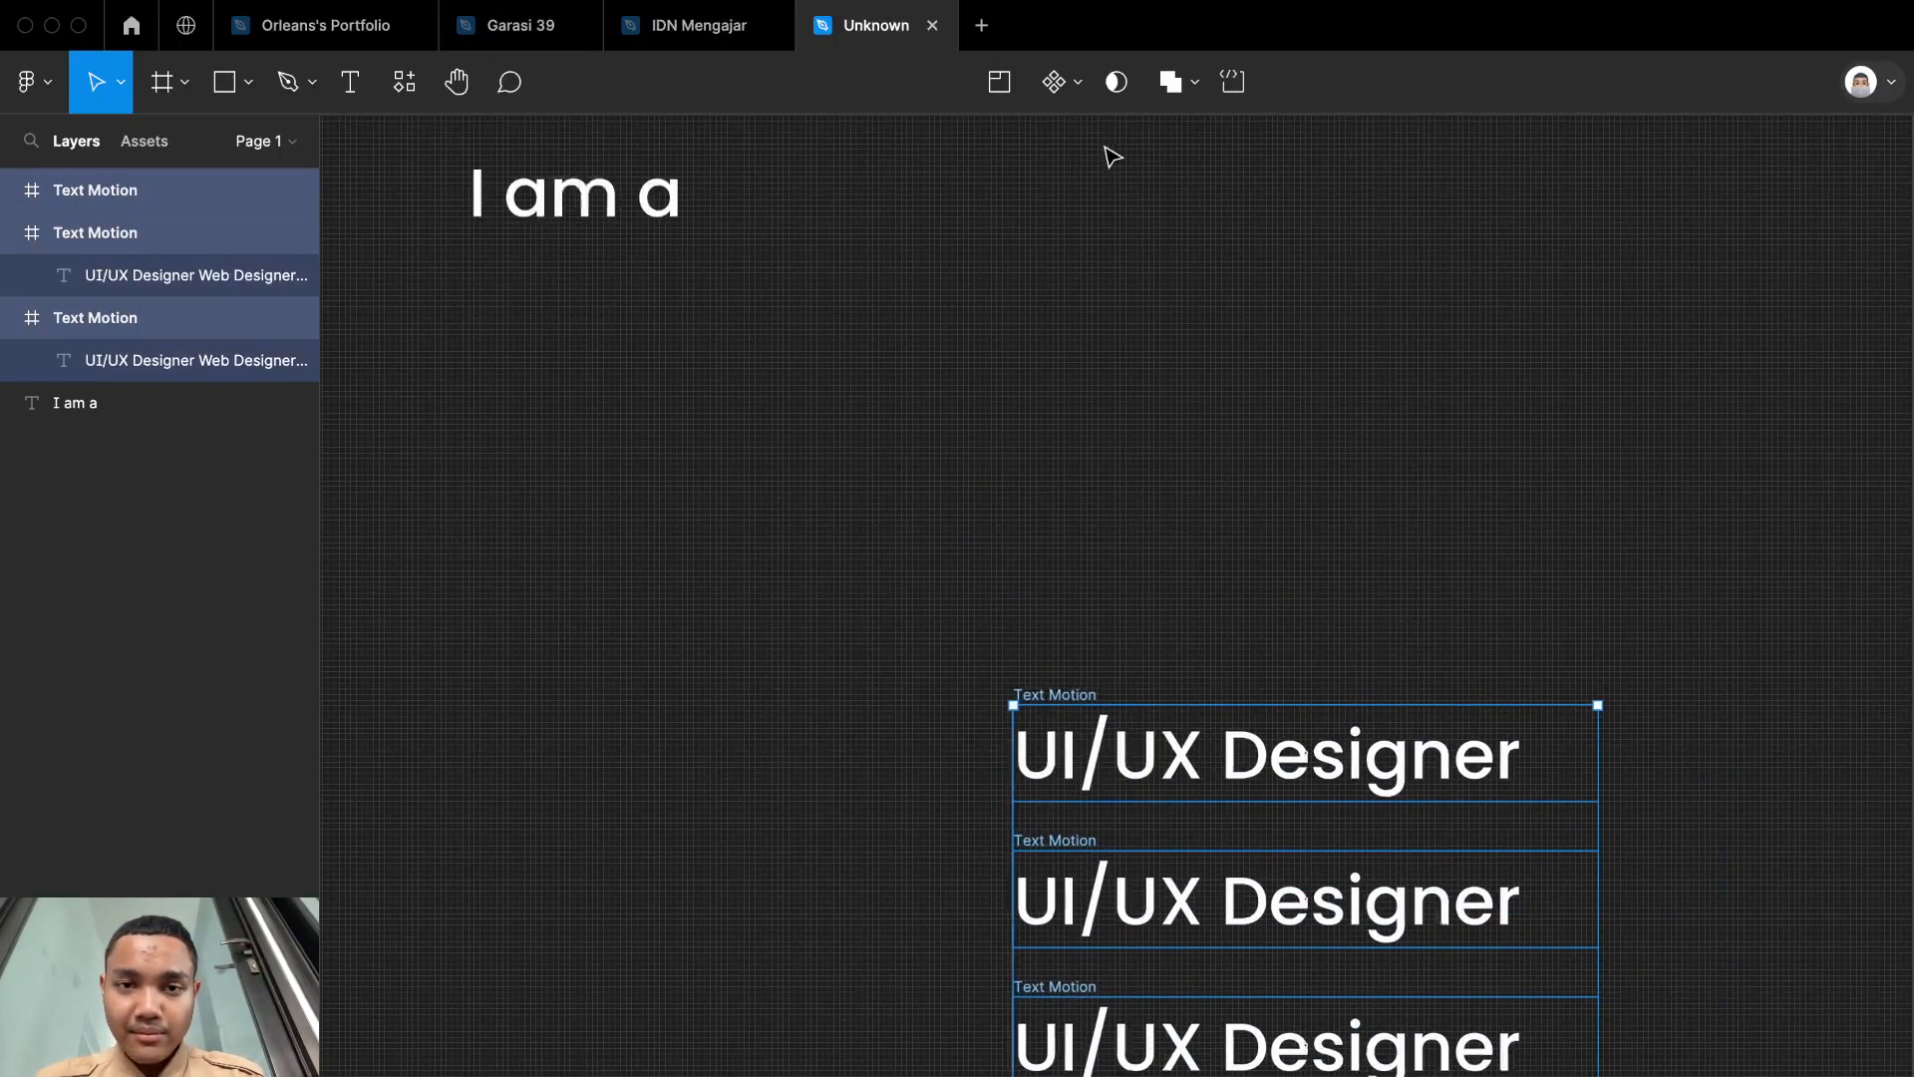
left_click(1079, 87)
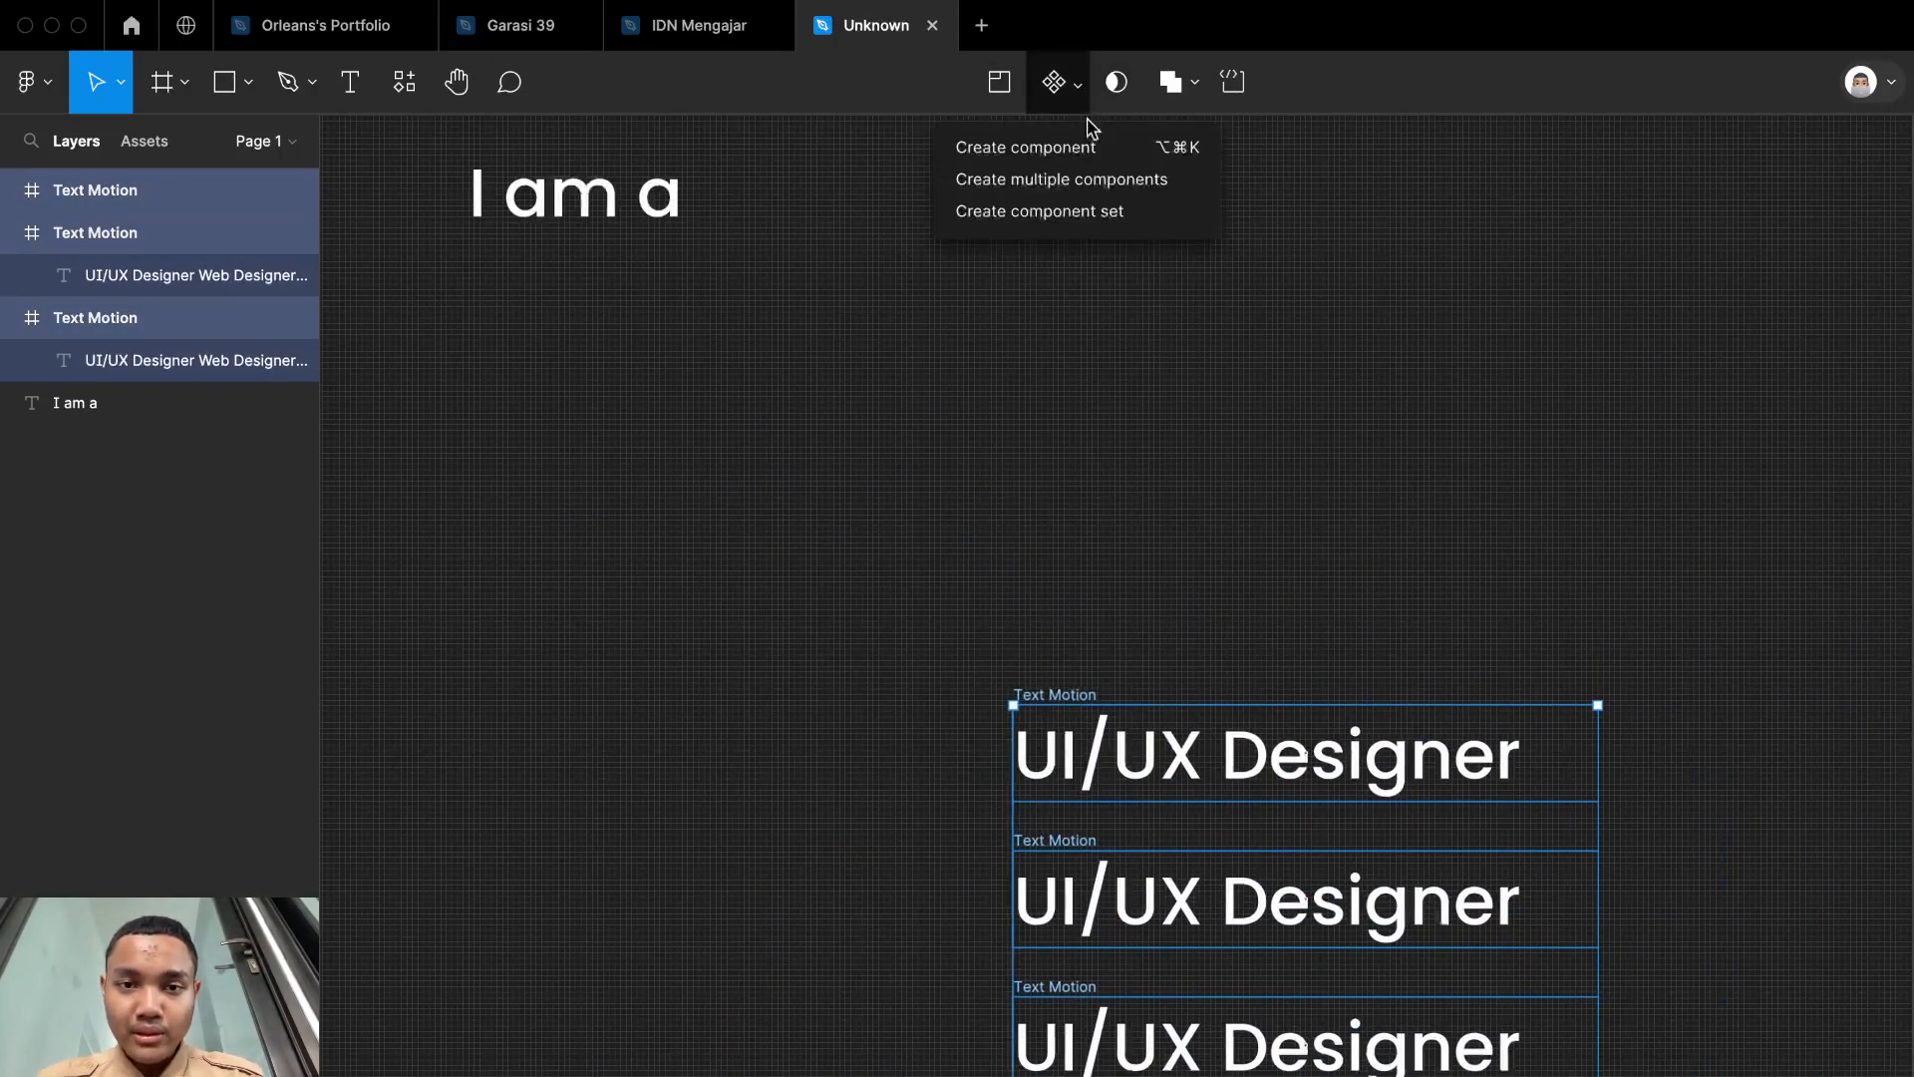
left_click(1124, 219)
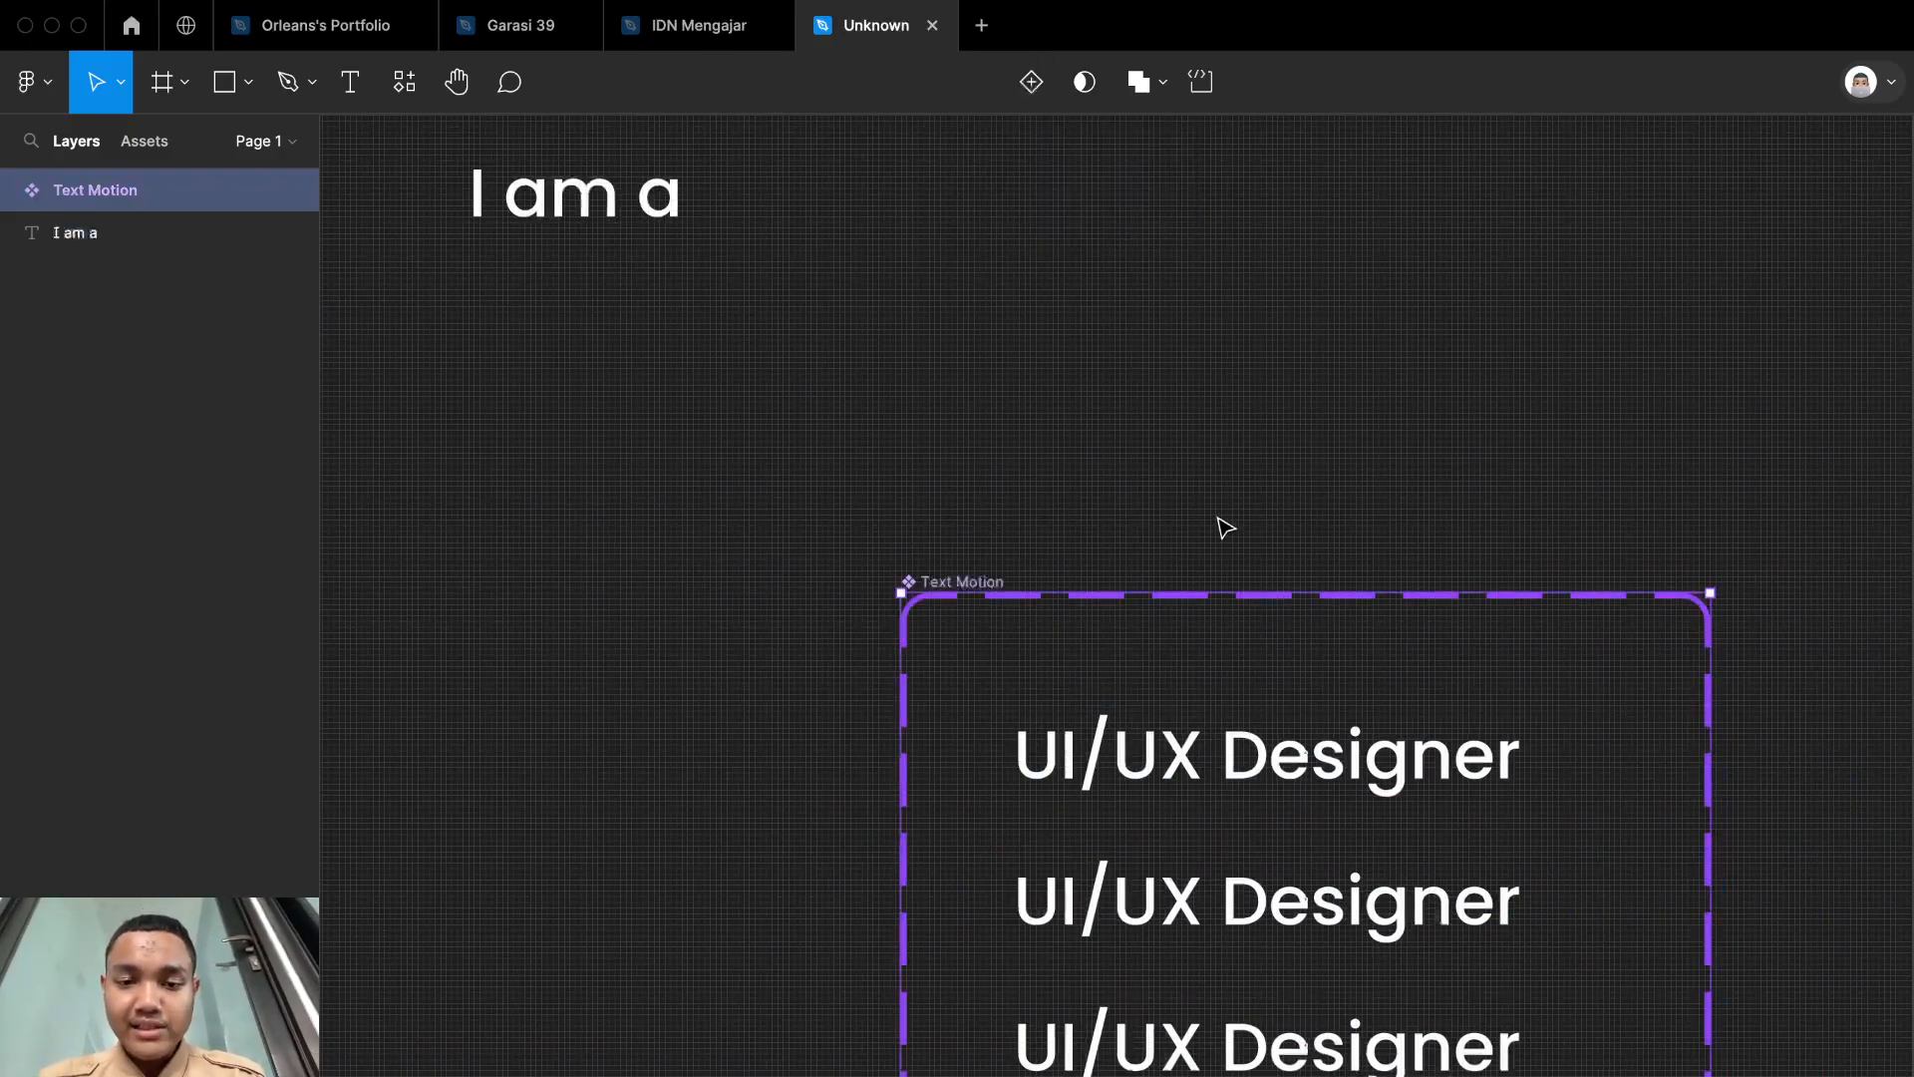
Step: Shift the text inside the second Text Motion variant upward so its clipped area shows only "Web Designer"
scroll(1217, 529, "down", 3)
scroll(1316, 658, "up", 3)
scroll(1306, 529, "left", 2)
left_click(1307, 523)
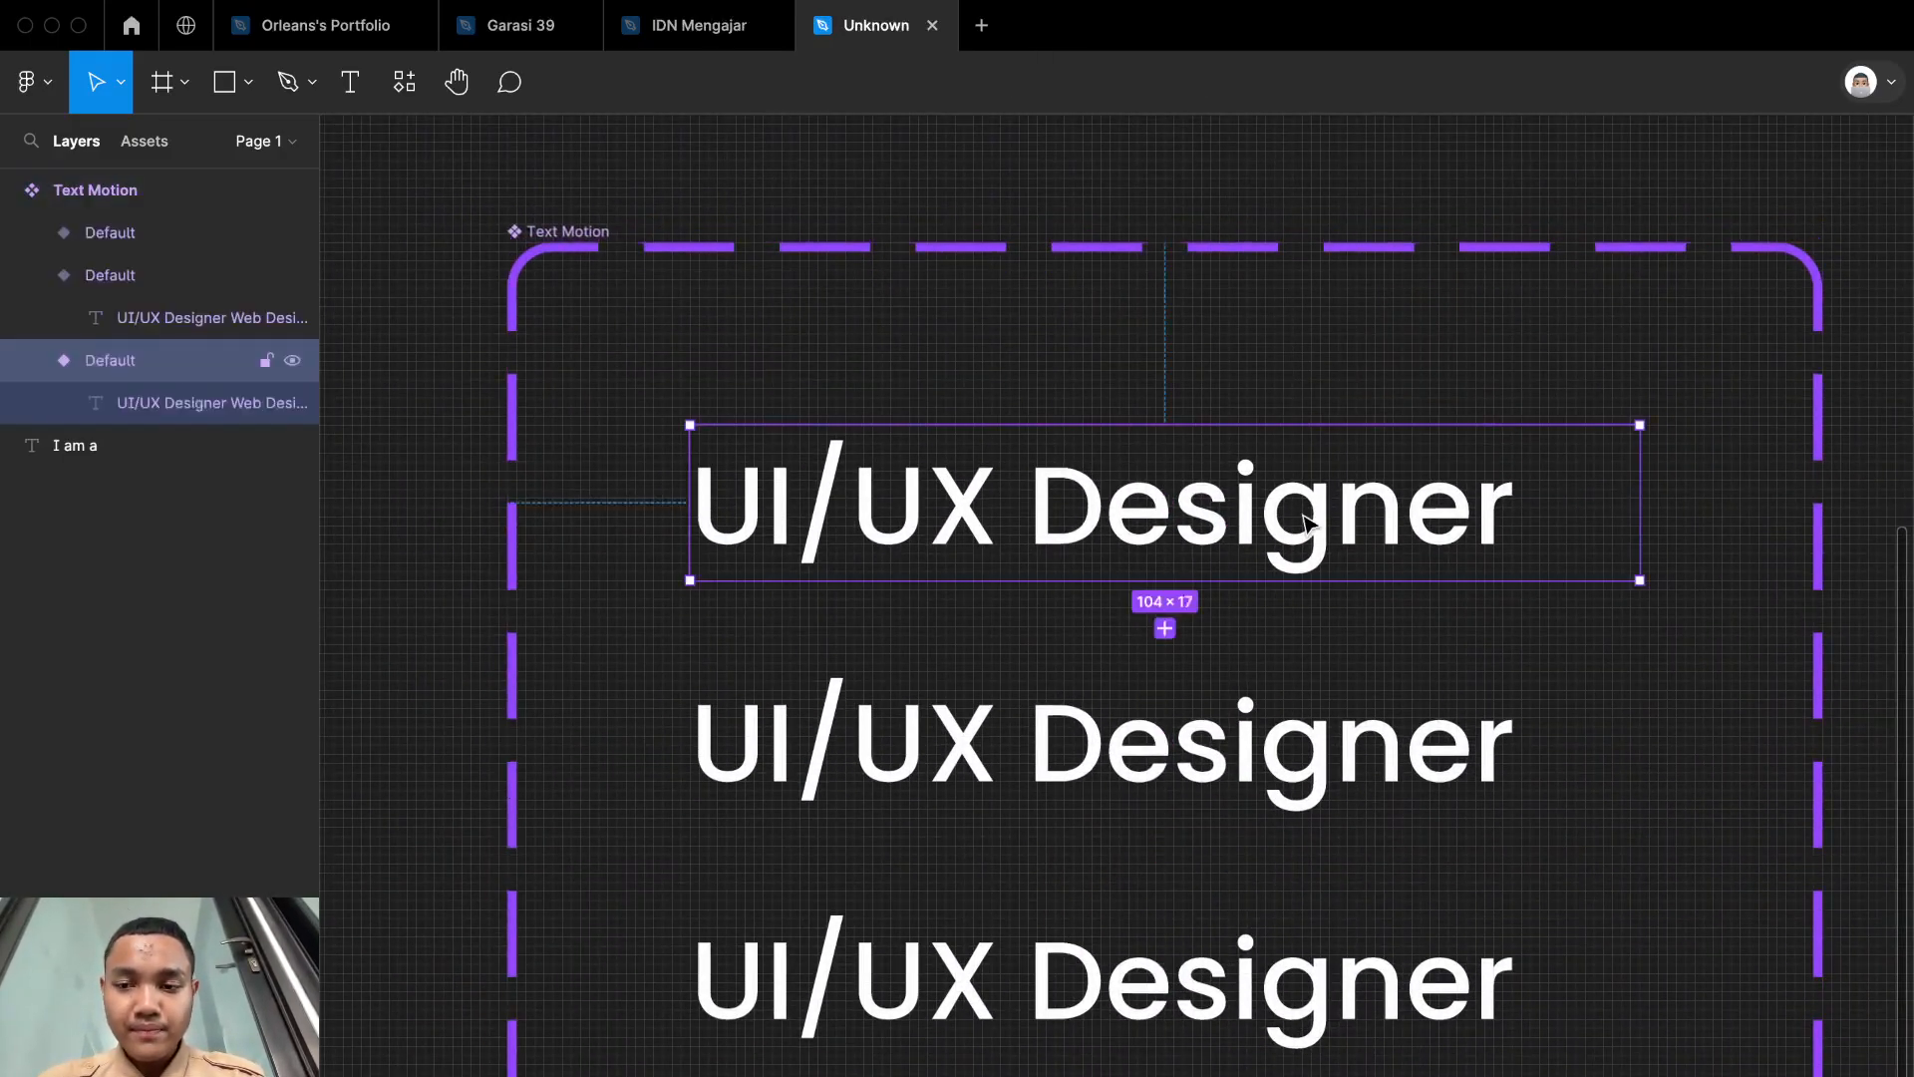
left_click(1504, 773)
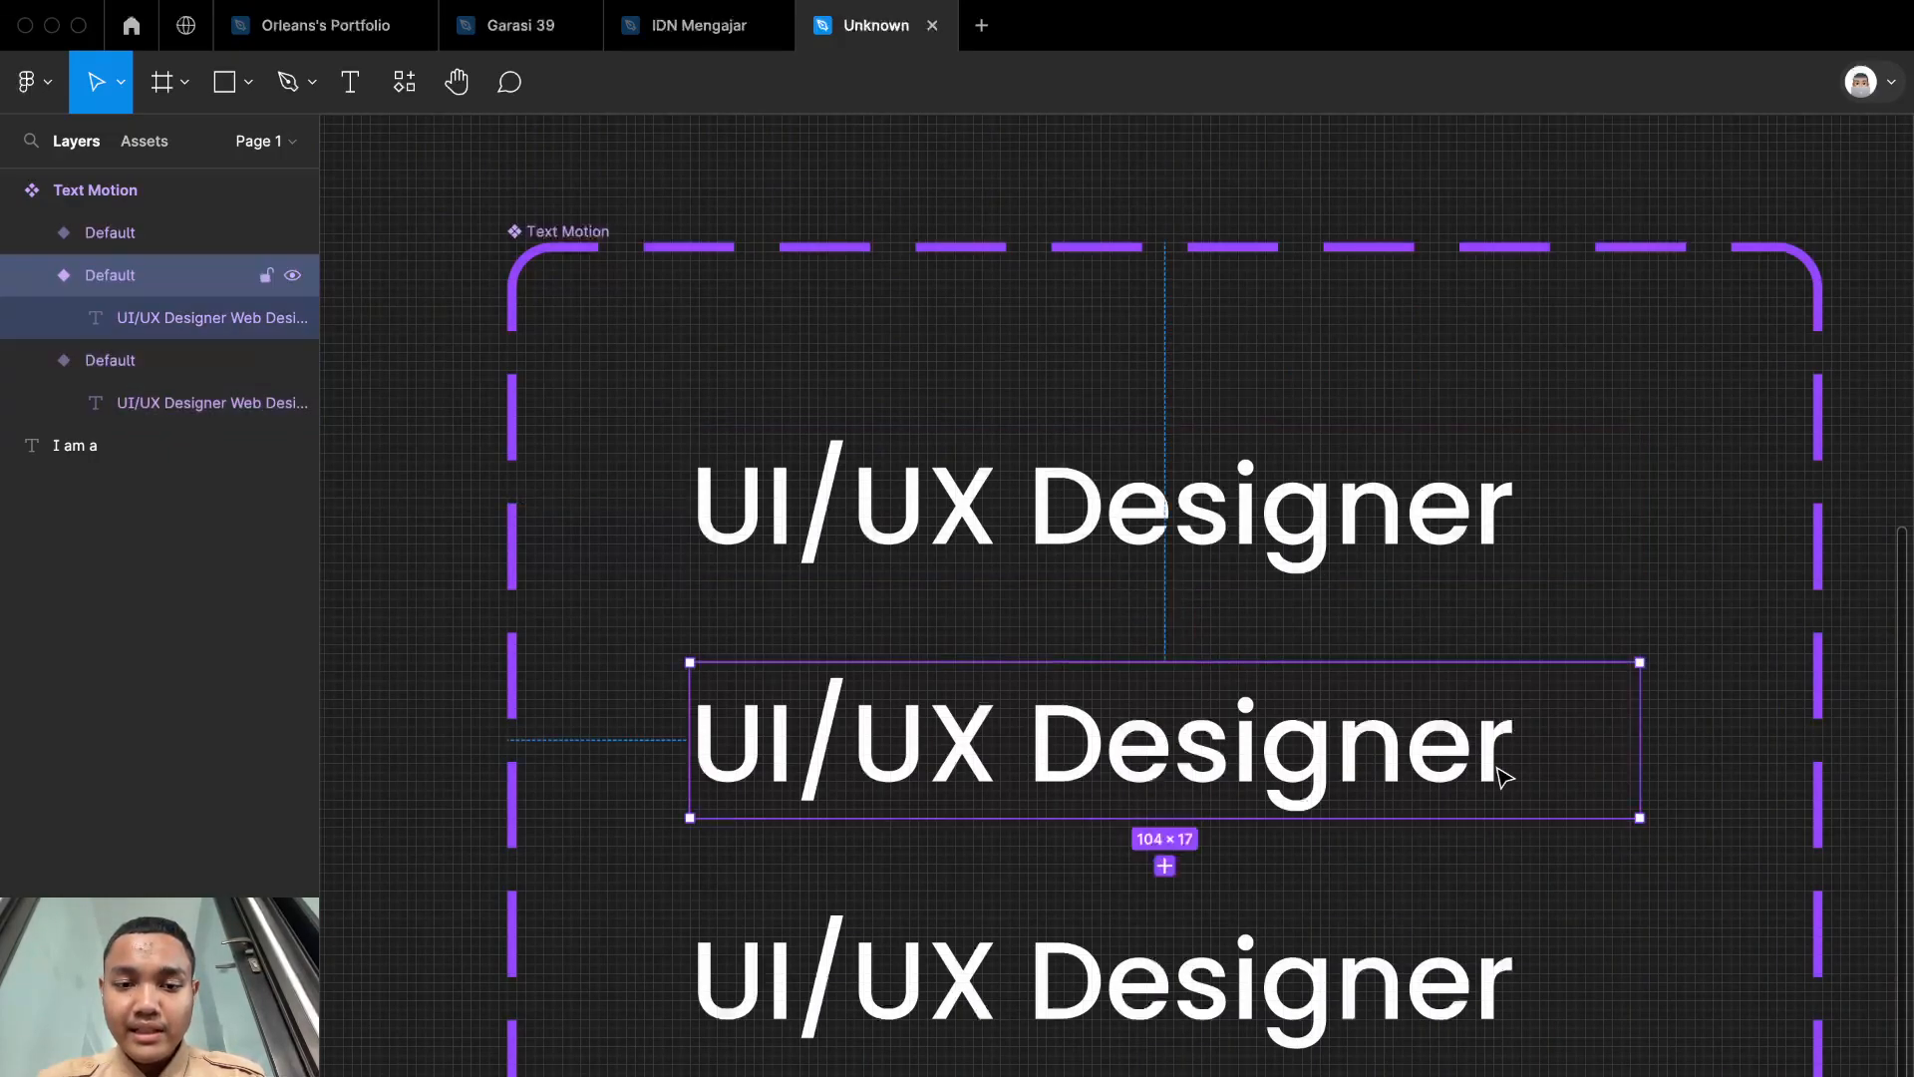
double_click(1503, 776)
scroll(1353, 813, "up", 5)
scroll(1352, 813, "down", 5)
scroll(1352, 813, "up", 5)
scroll(1352, 813, "down", 1)
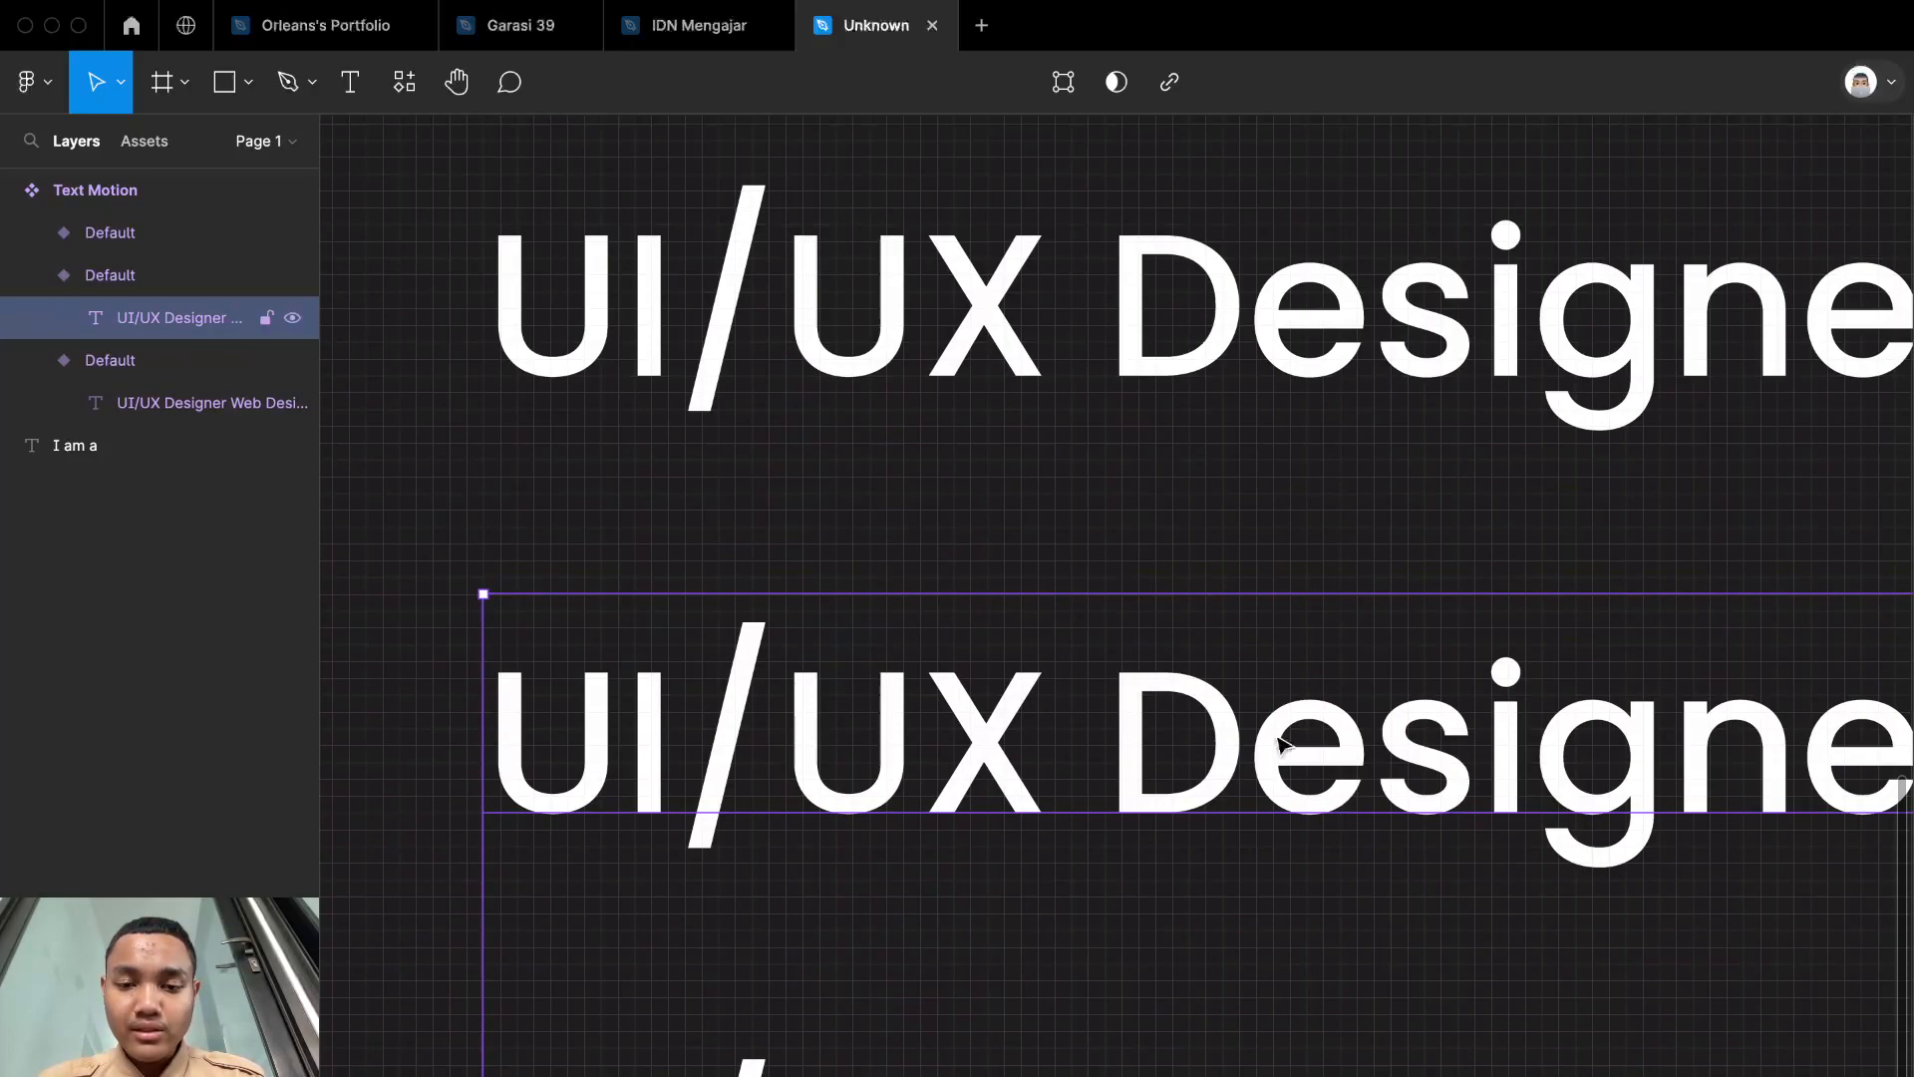
scroll(1261, 718, "down", 3)
key("Up")
key("Up")
key("Up")
key("Up")
key("Up")
key("Up")
key("Up")
key("Up")
key("Up")
key("Up")
key("Up")
key("Up")
key("Up")
key("Up")
key("Up")
key("Up")
key("Up")
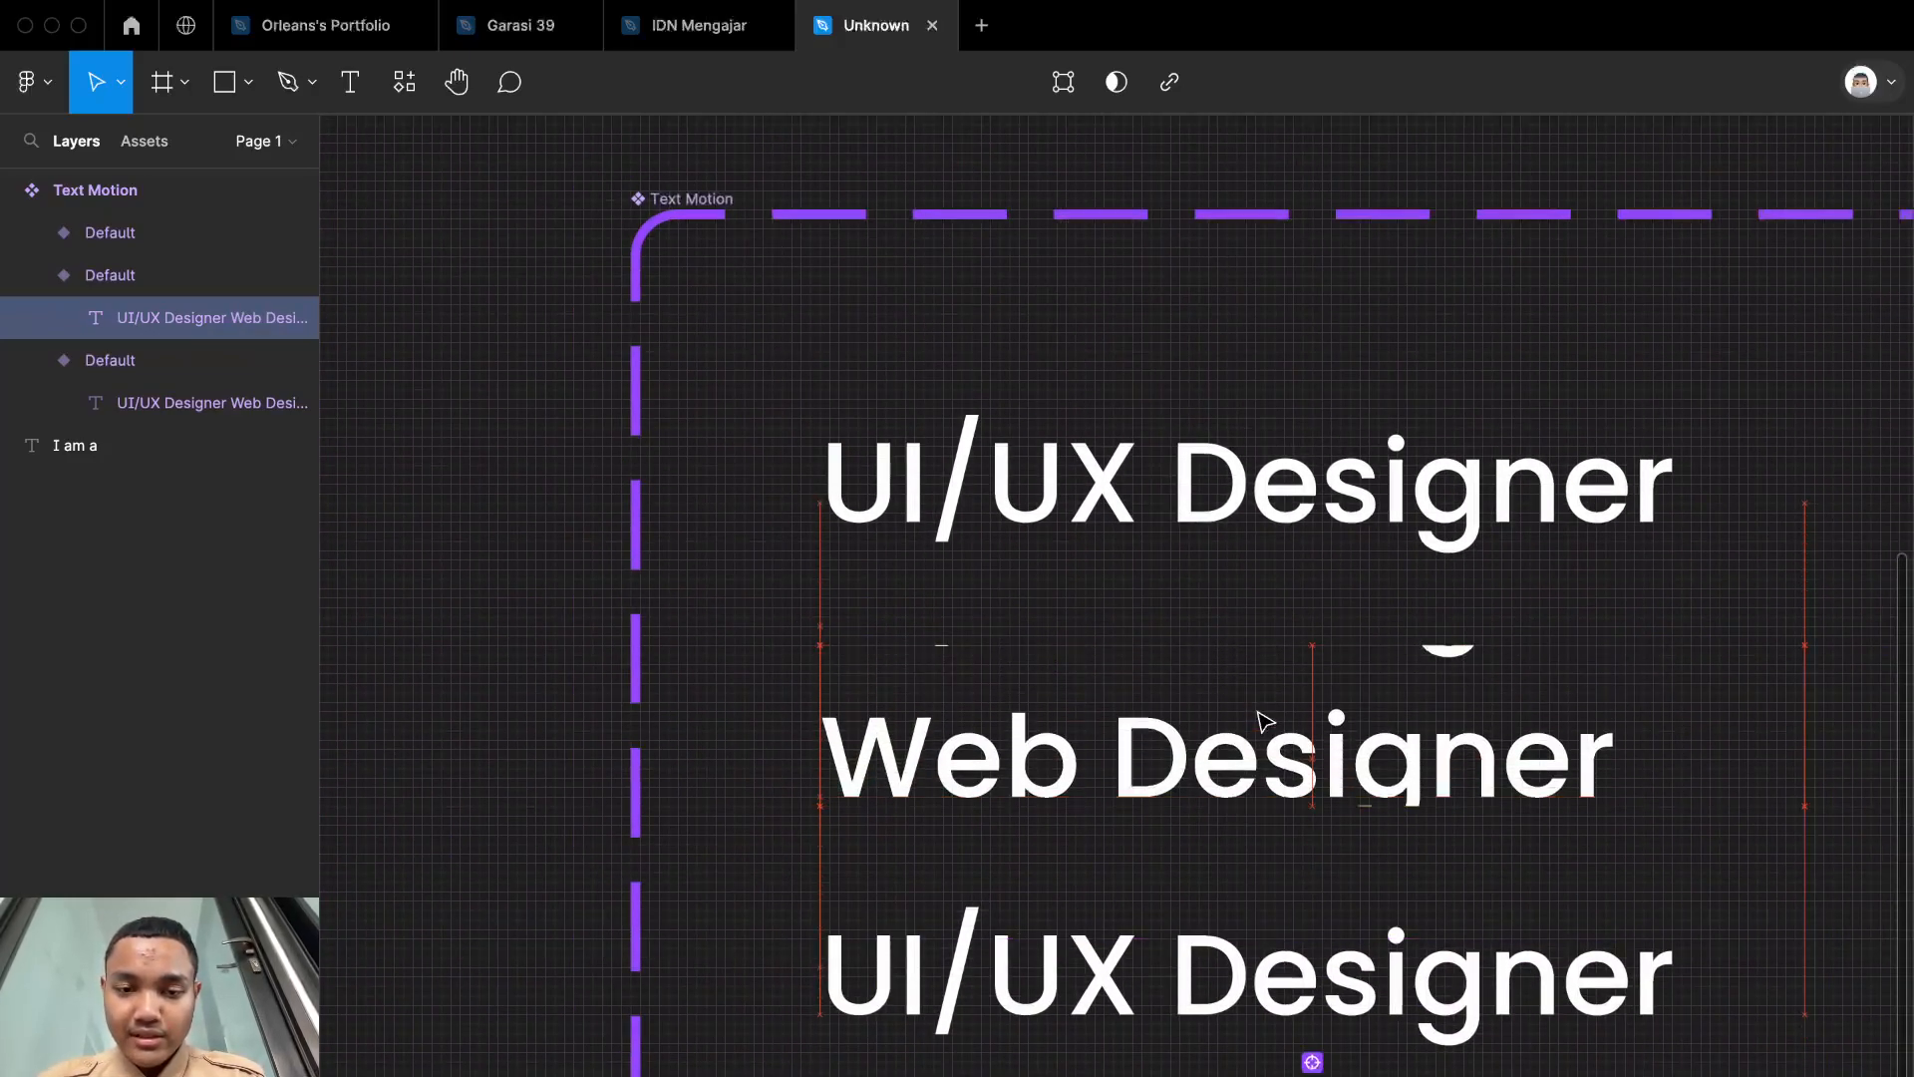
key("Up")
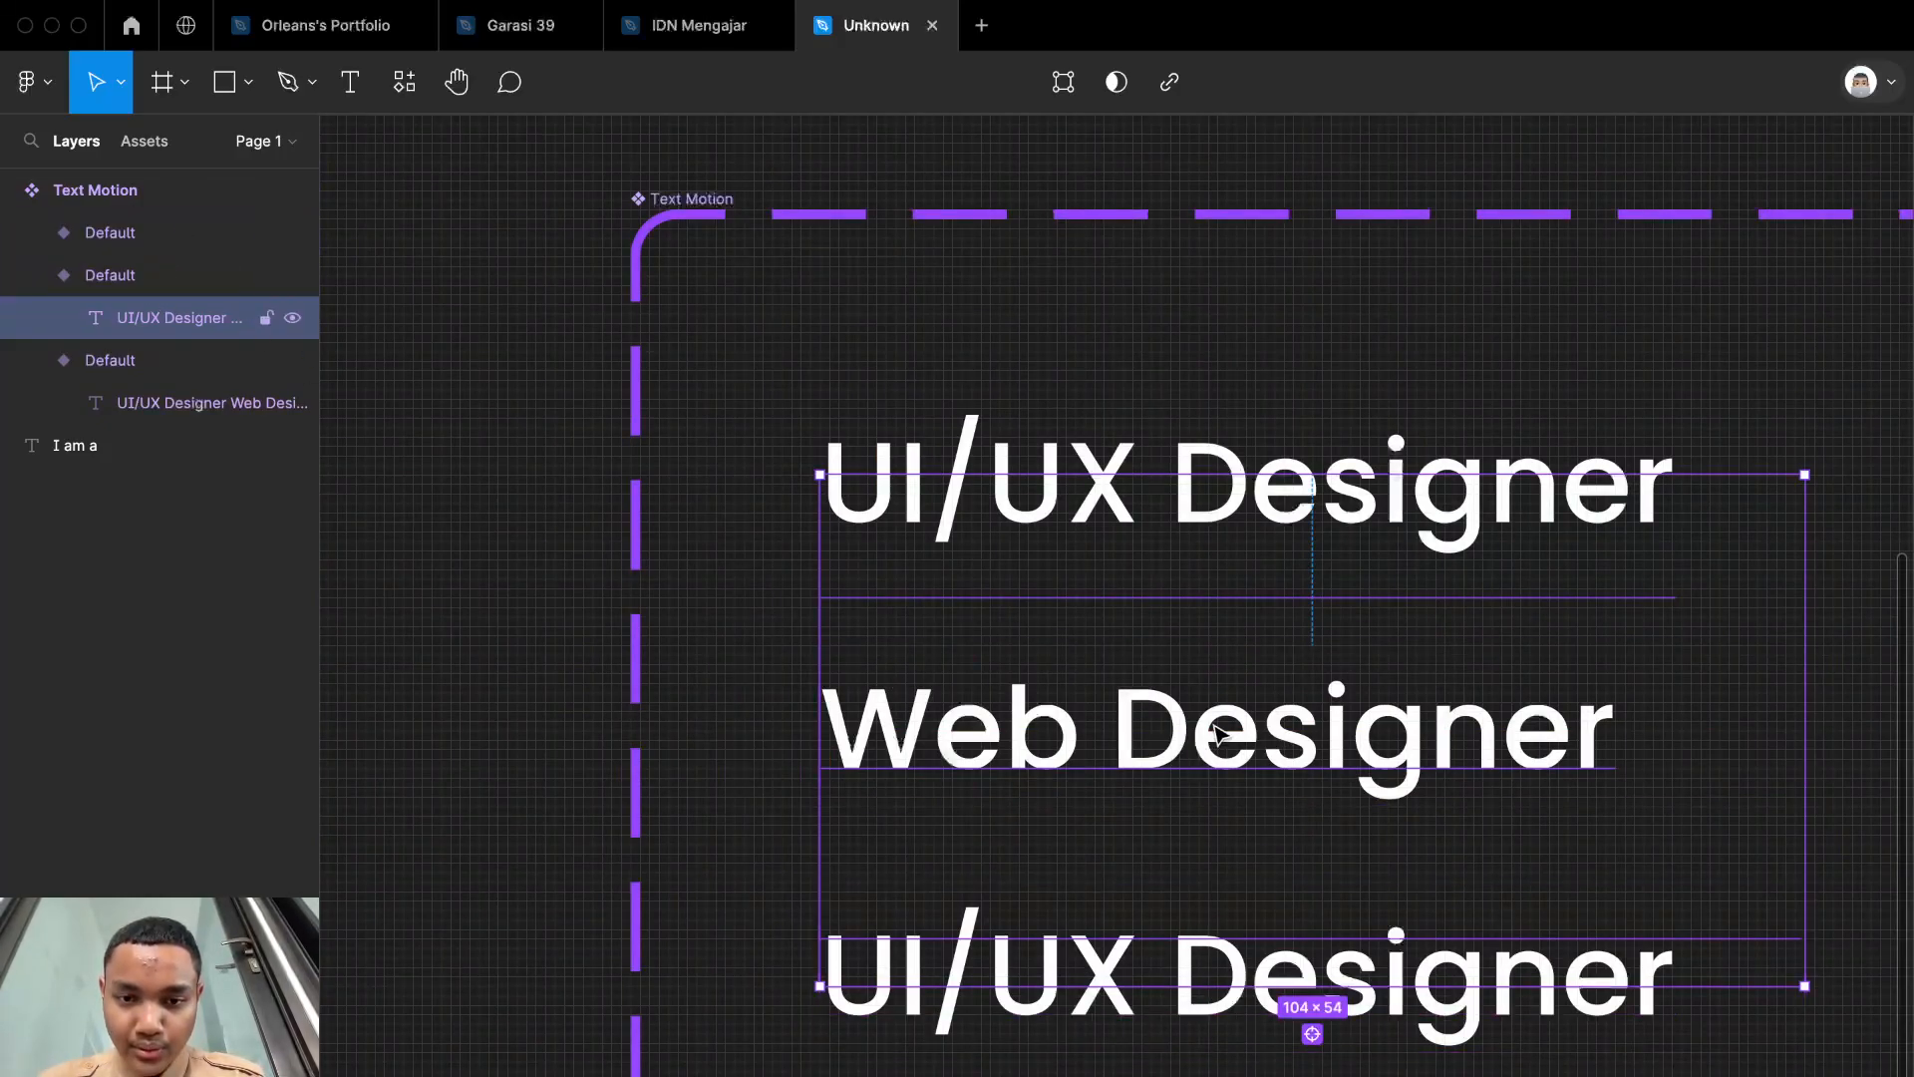
Step: Shift the text inside the third Text Motion variant upward so its clipped area shows only "Product Designer"
left_click(815, 903)
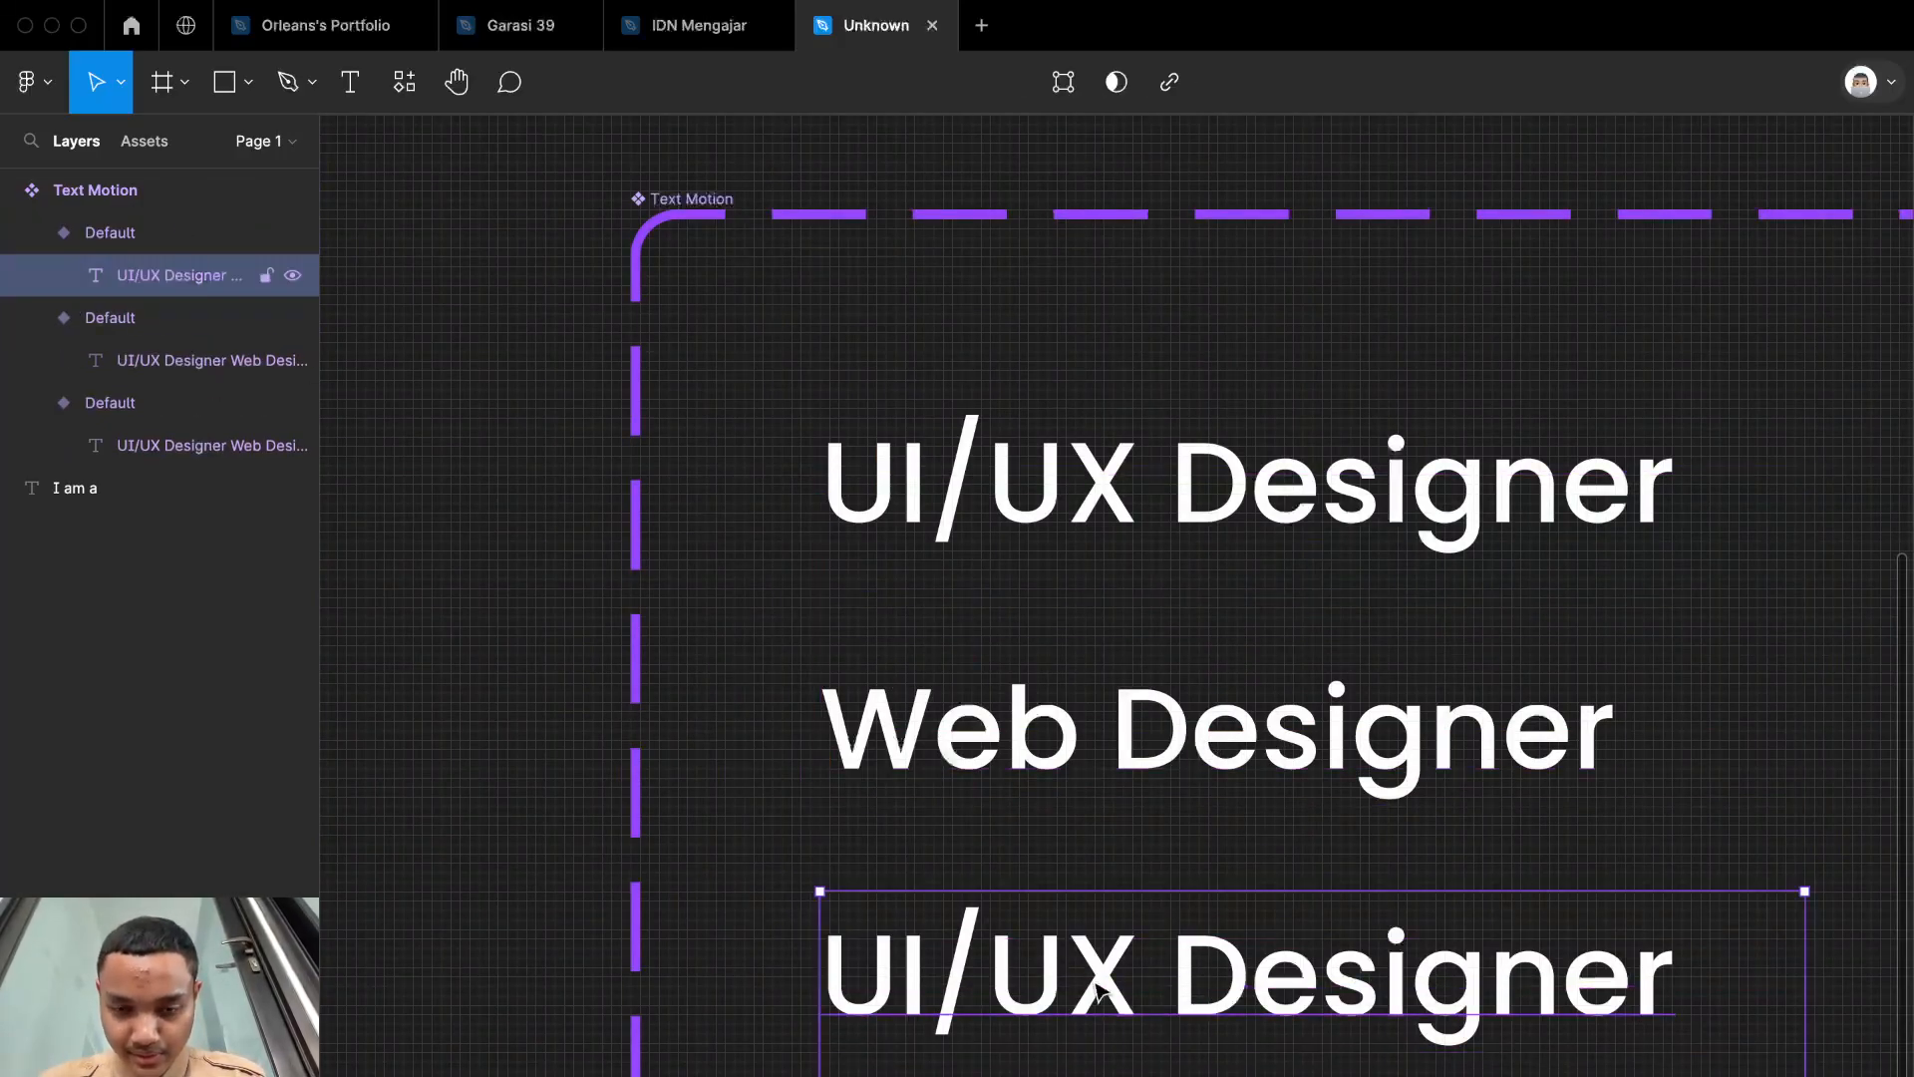
key("Up")
key("Up")
key("Up")
key("Up")
key("Up")
key("Up")
key("Up")
key("Up")
key("Up")
key("Up")
key("Up")
key("Up")
key("Up")
key("Up")
key("Up")
key("Up")
key("Up")
key("Up")
key("Up")
key("Up")
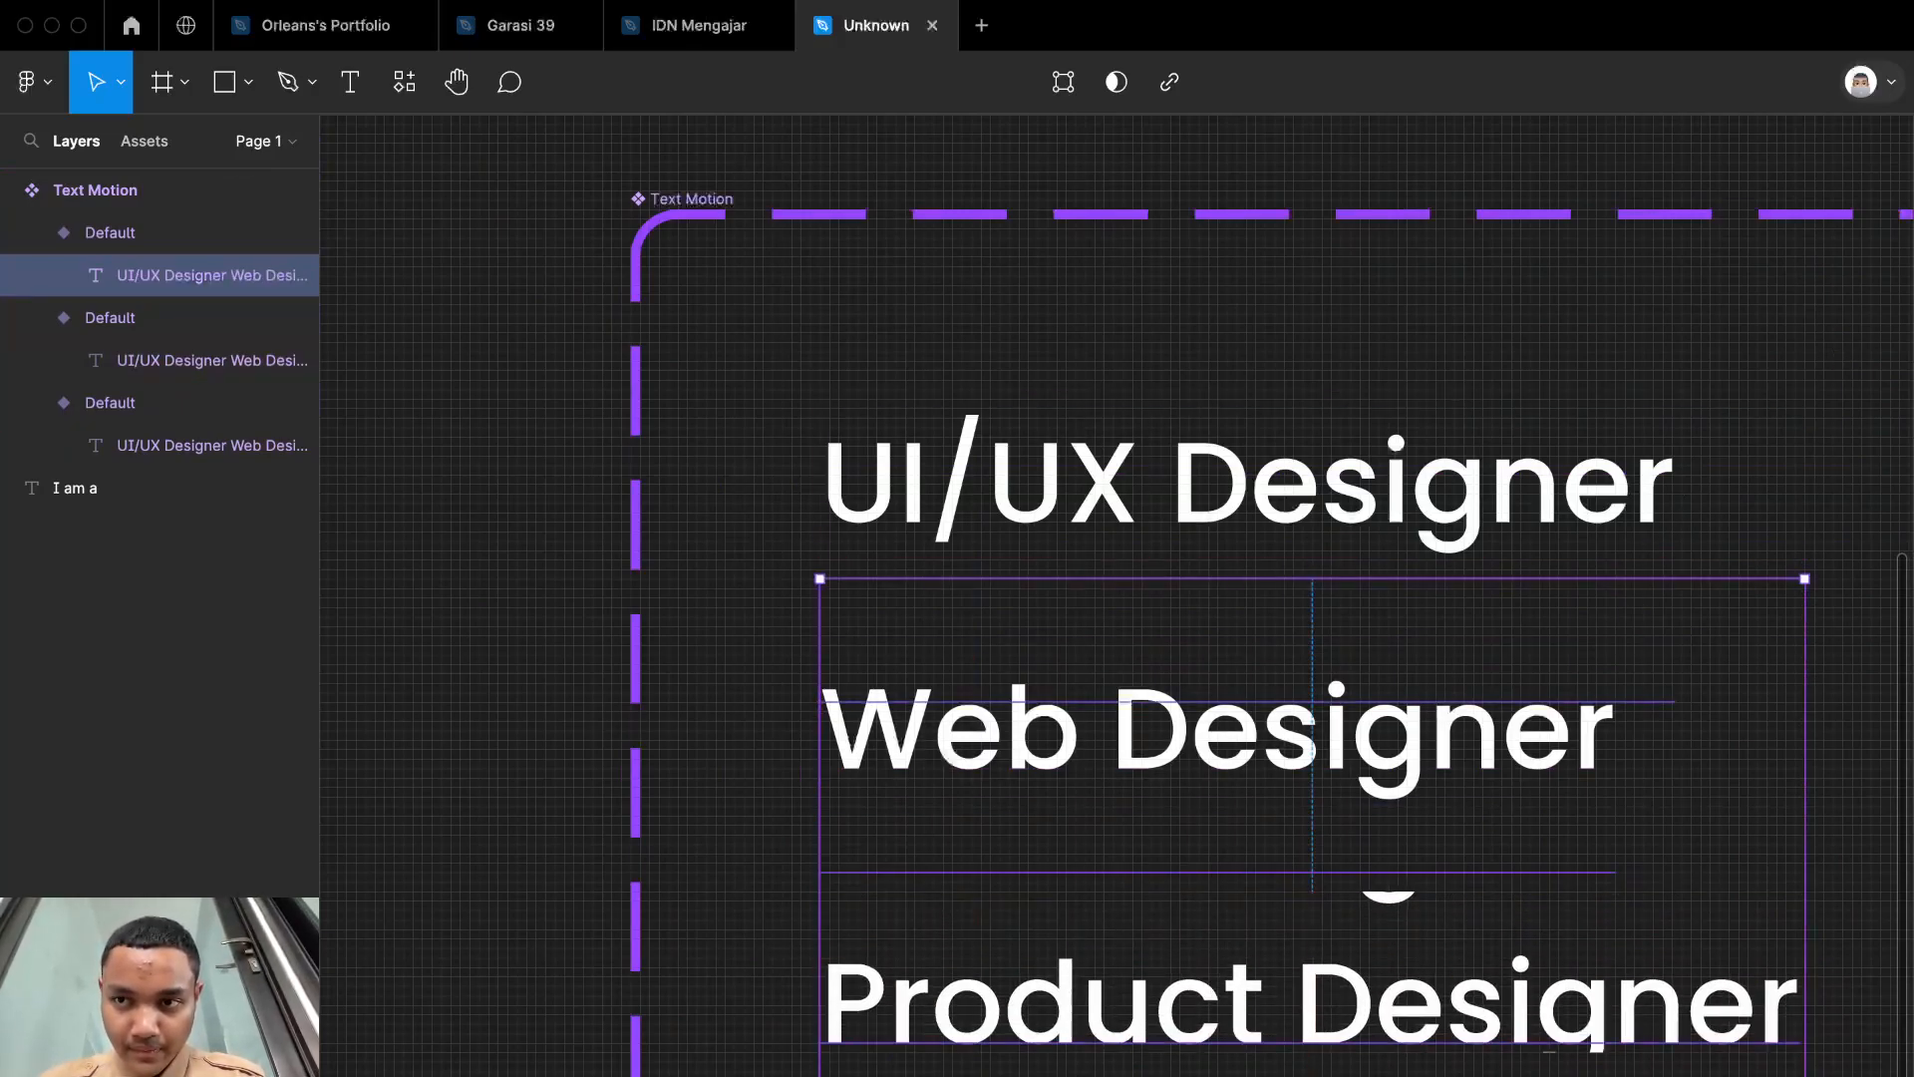
scroll(543, 1007, "down", 5)
left_click(541, 1013)
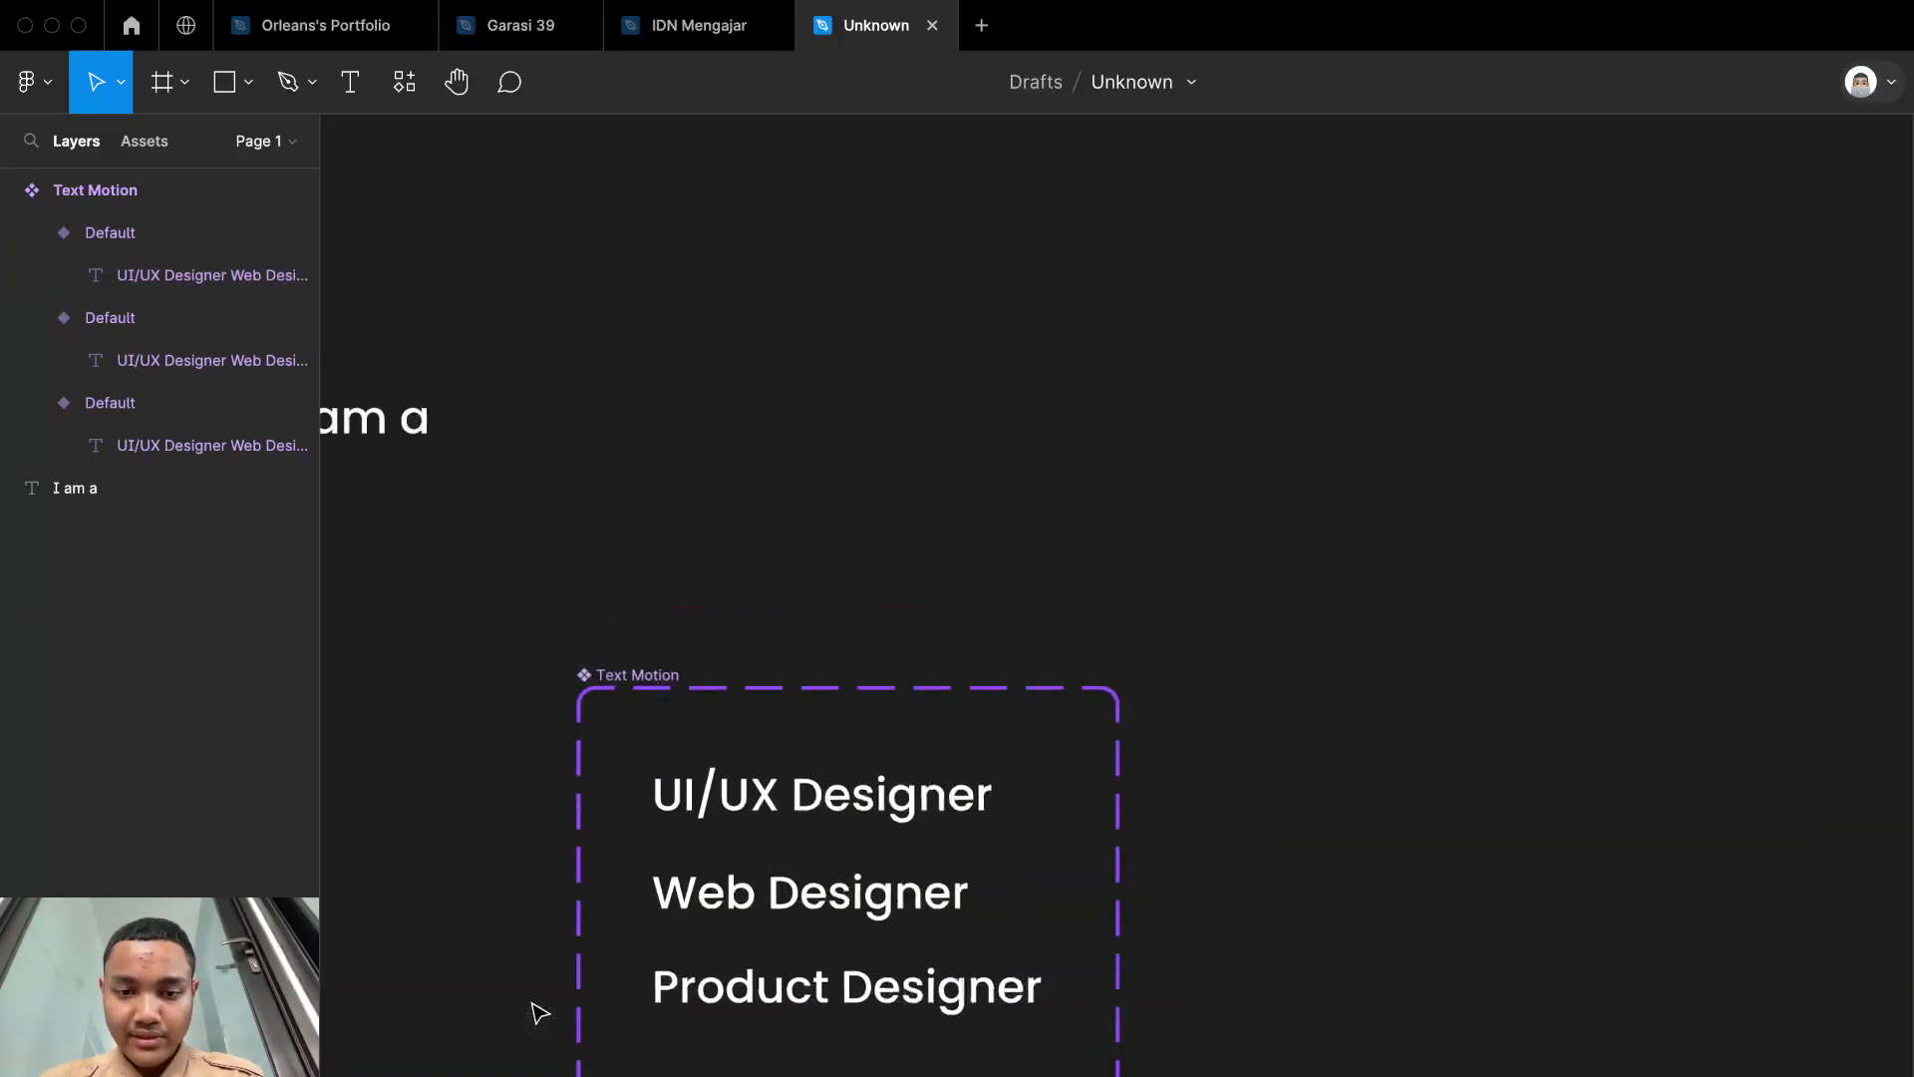
Step: Connect the UI/UX Designer variant to the Web Designer variant with a Change to interaction triggered After delay
scroll(867, 752, "left", 3)
scroll(868, 752, "up", 5)
scroll(870, 755, "down", 4)
scroll(870, 755, "up", 5)
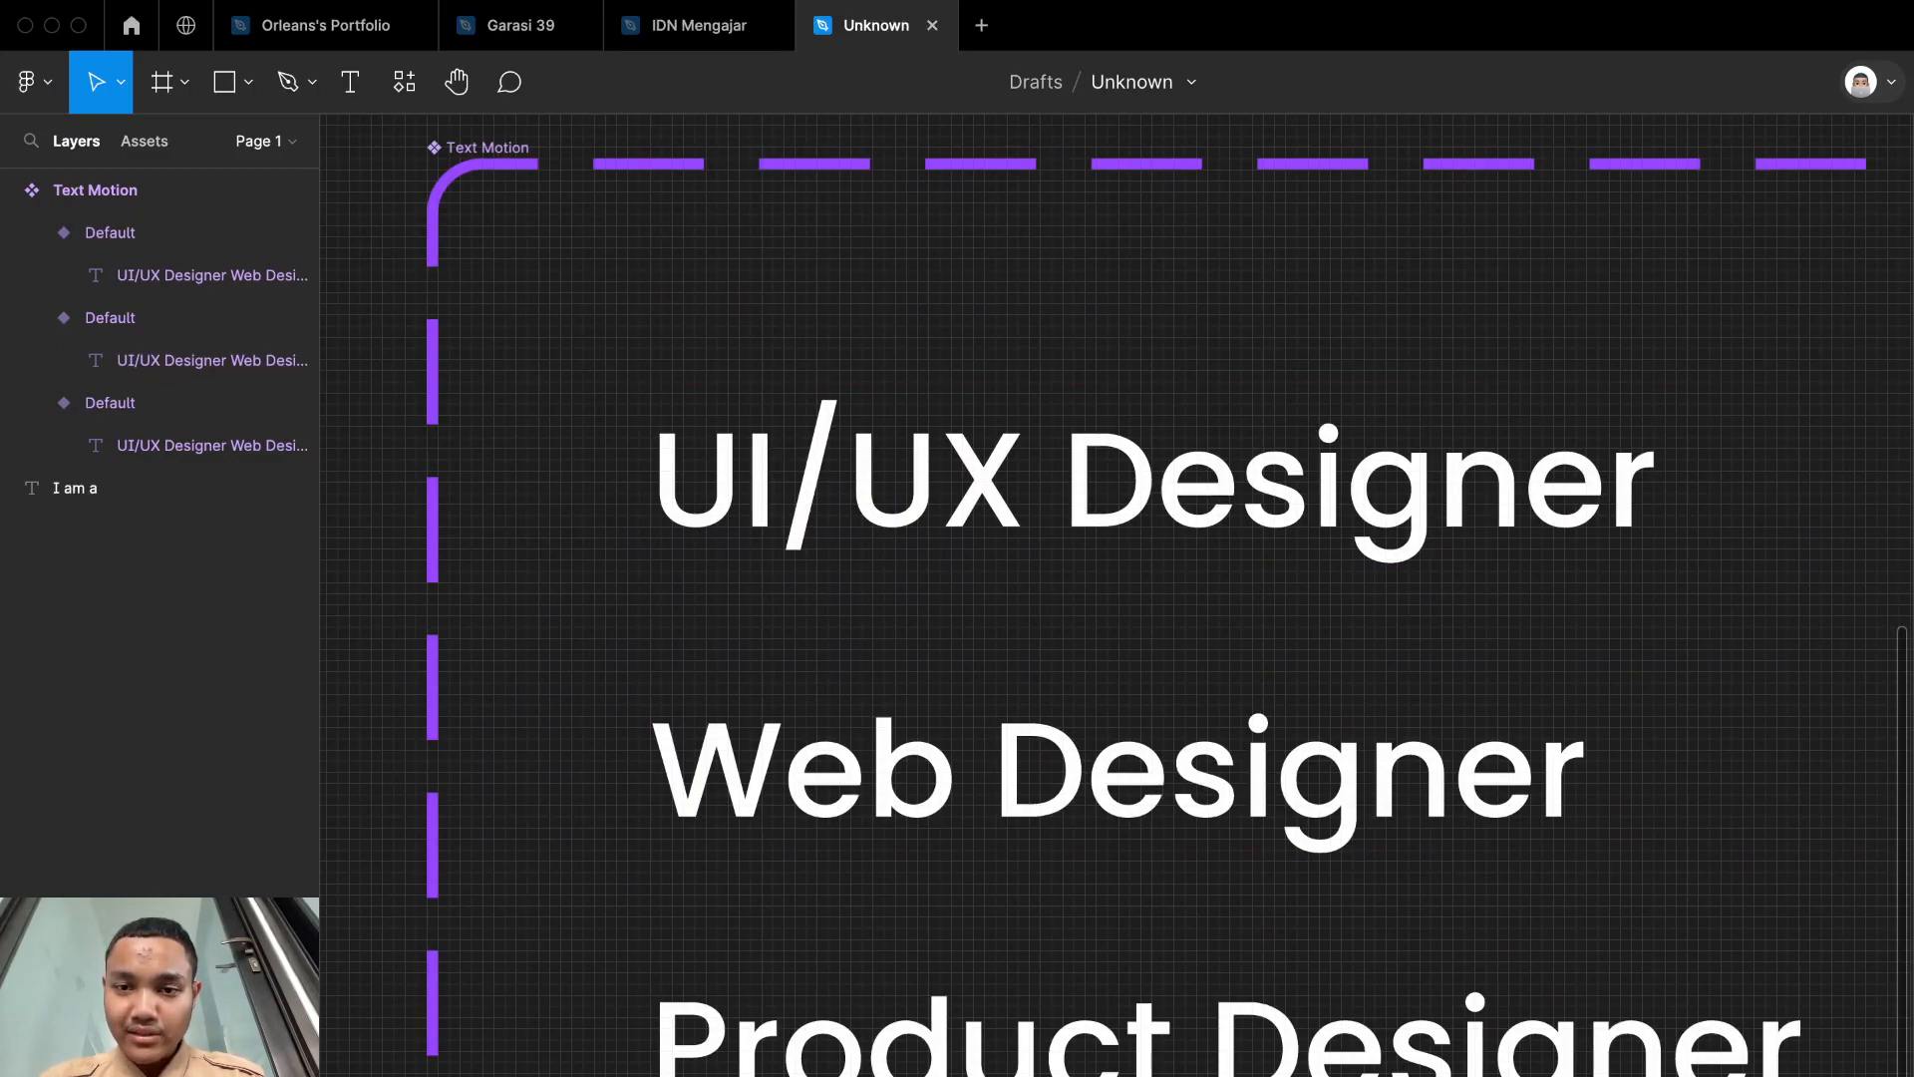
left_click(1410, 460)
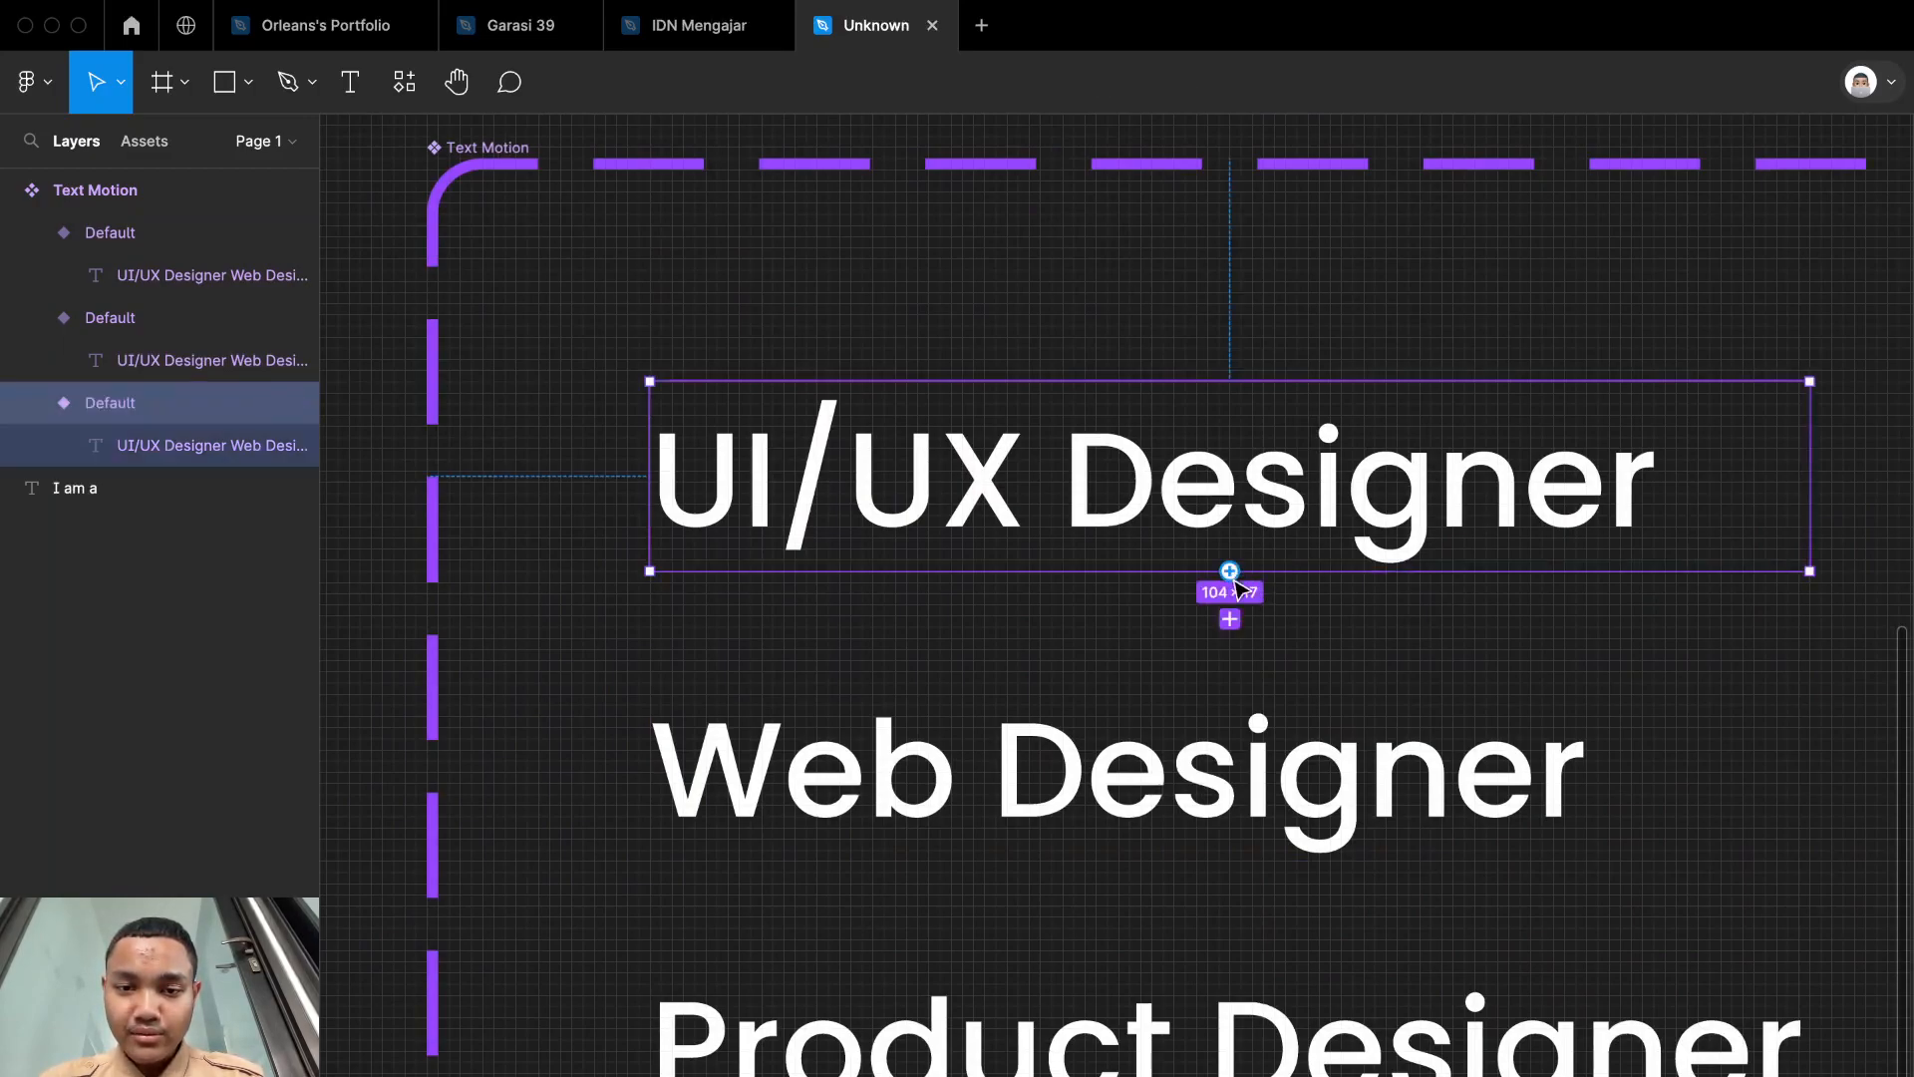
left_click_drag(1201, 886, 1200, 886)
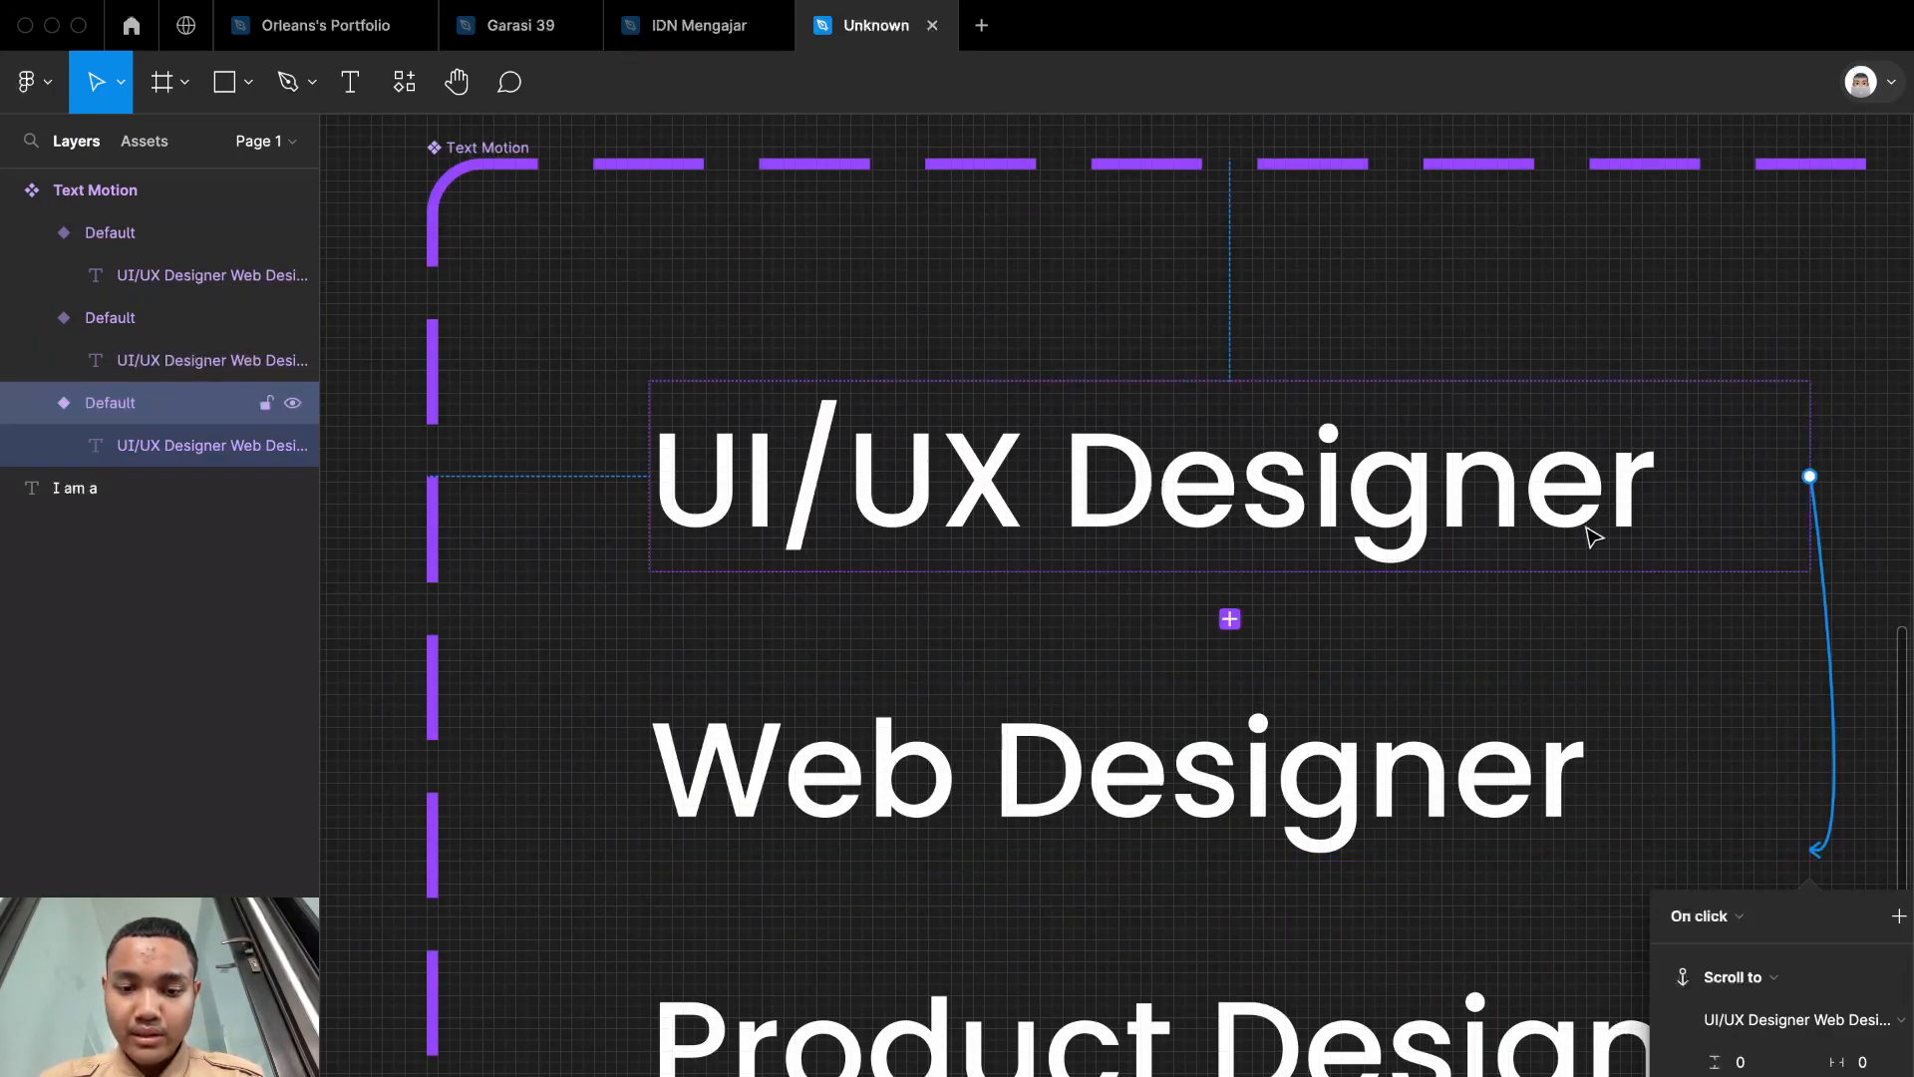
key("super+z")
left_click_drag(1230, 572, 1146, 743)
left_click(1125, 738)
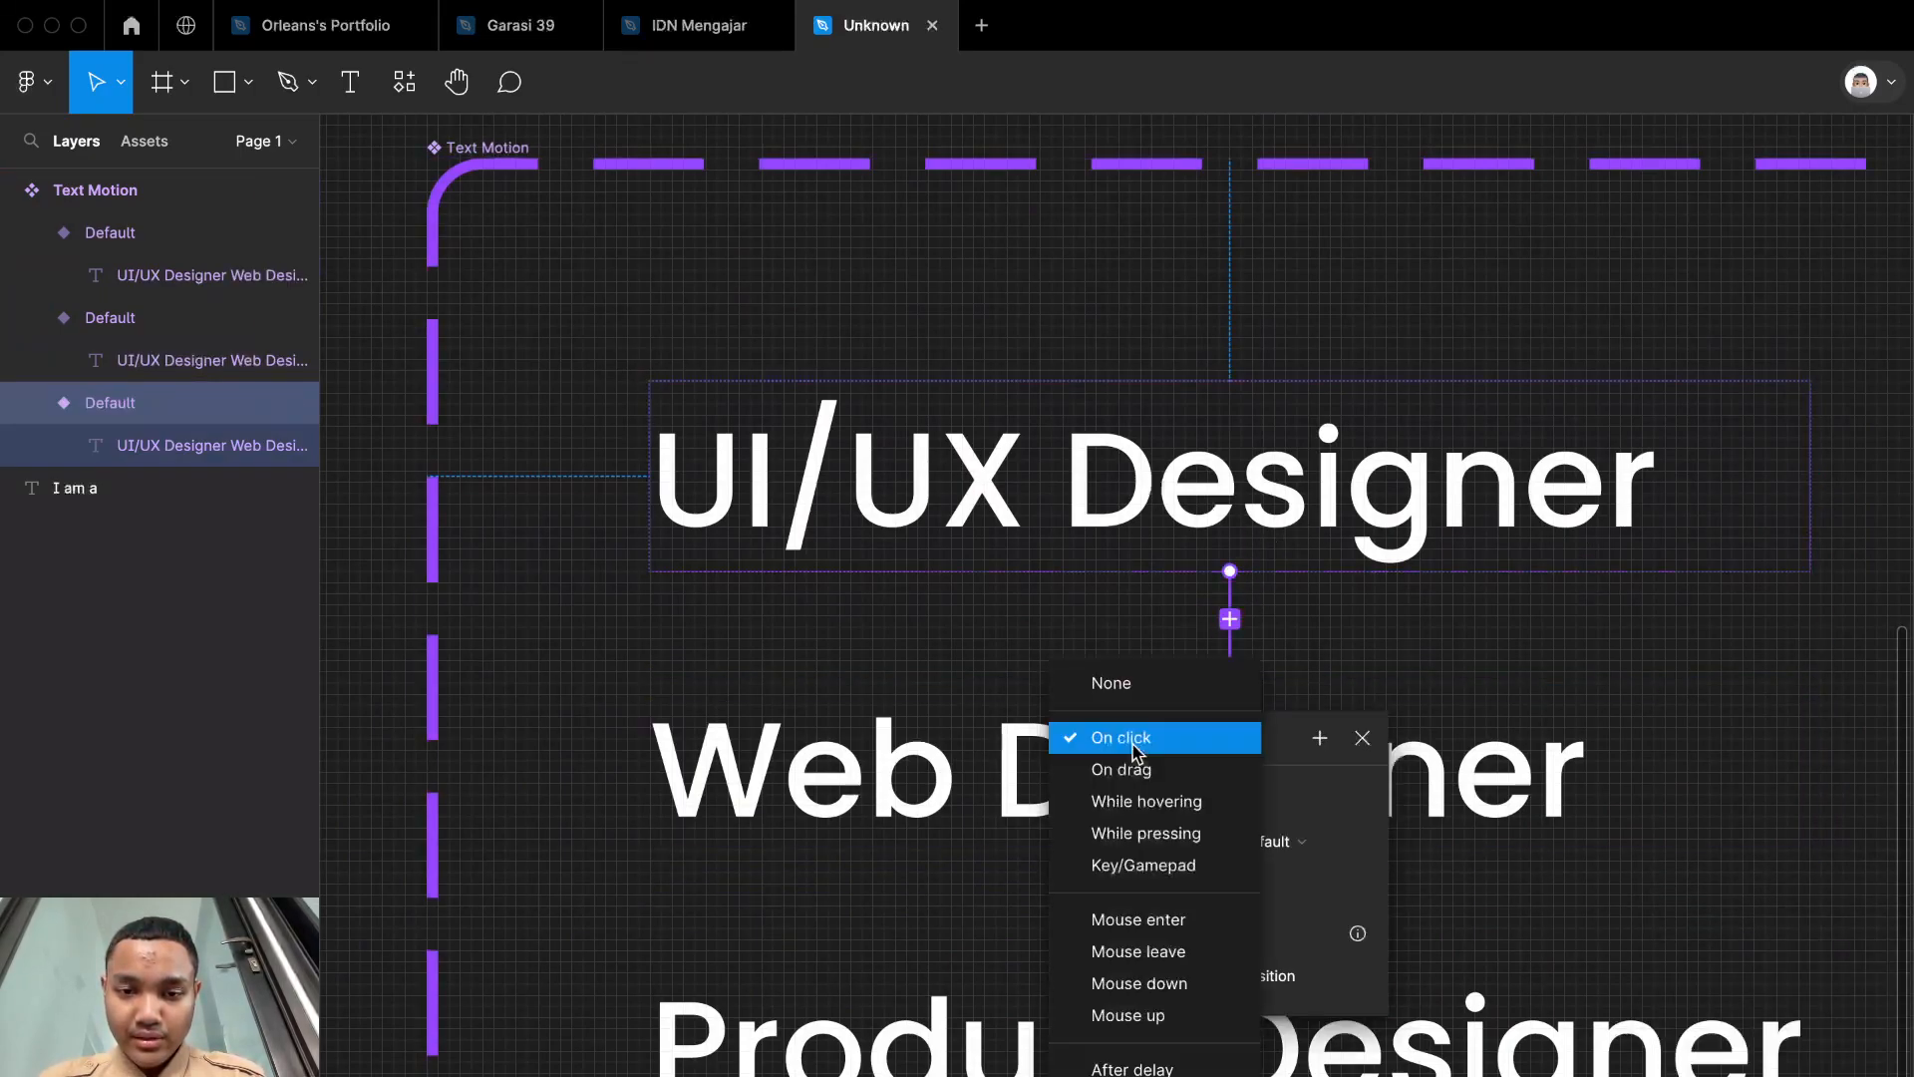
left_click(1196, 1068)
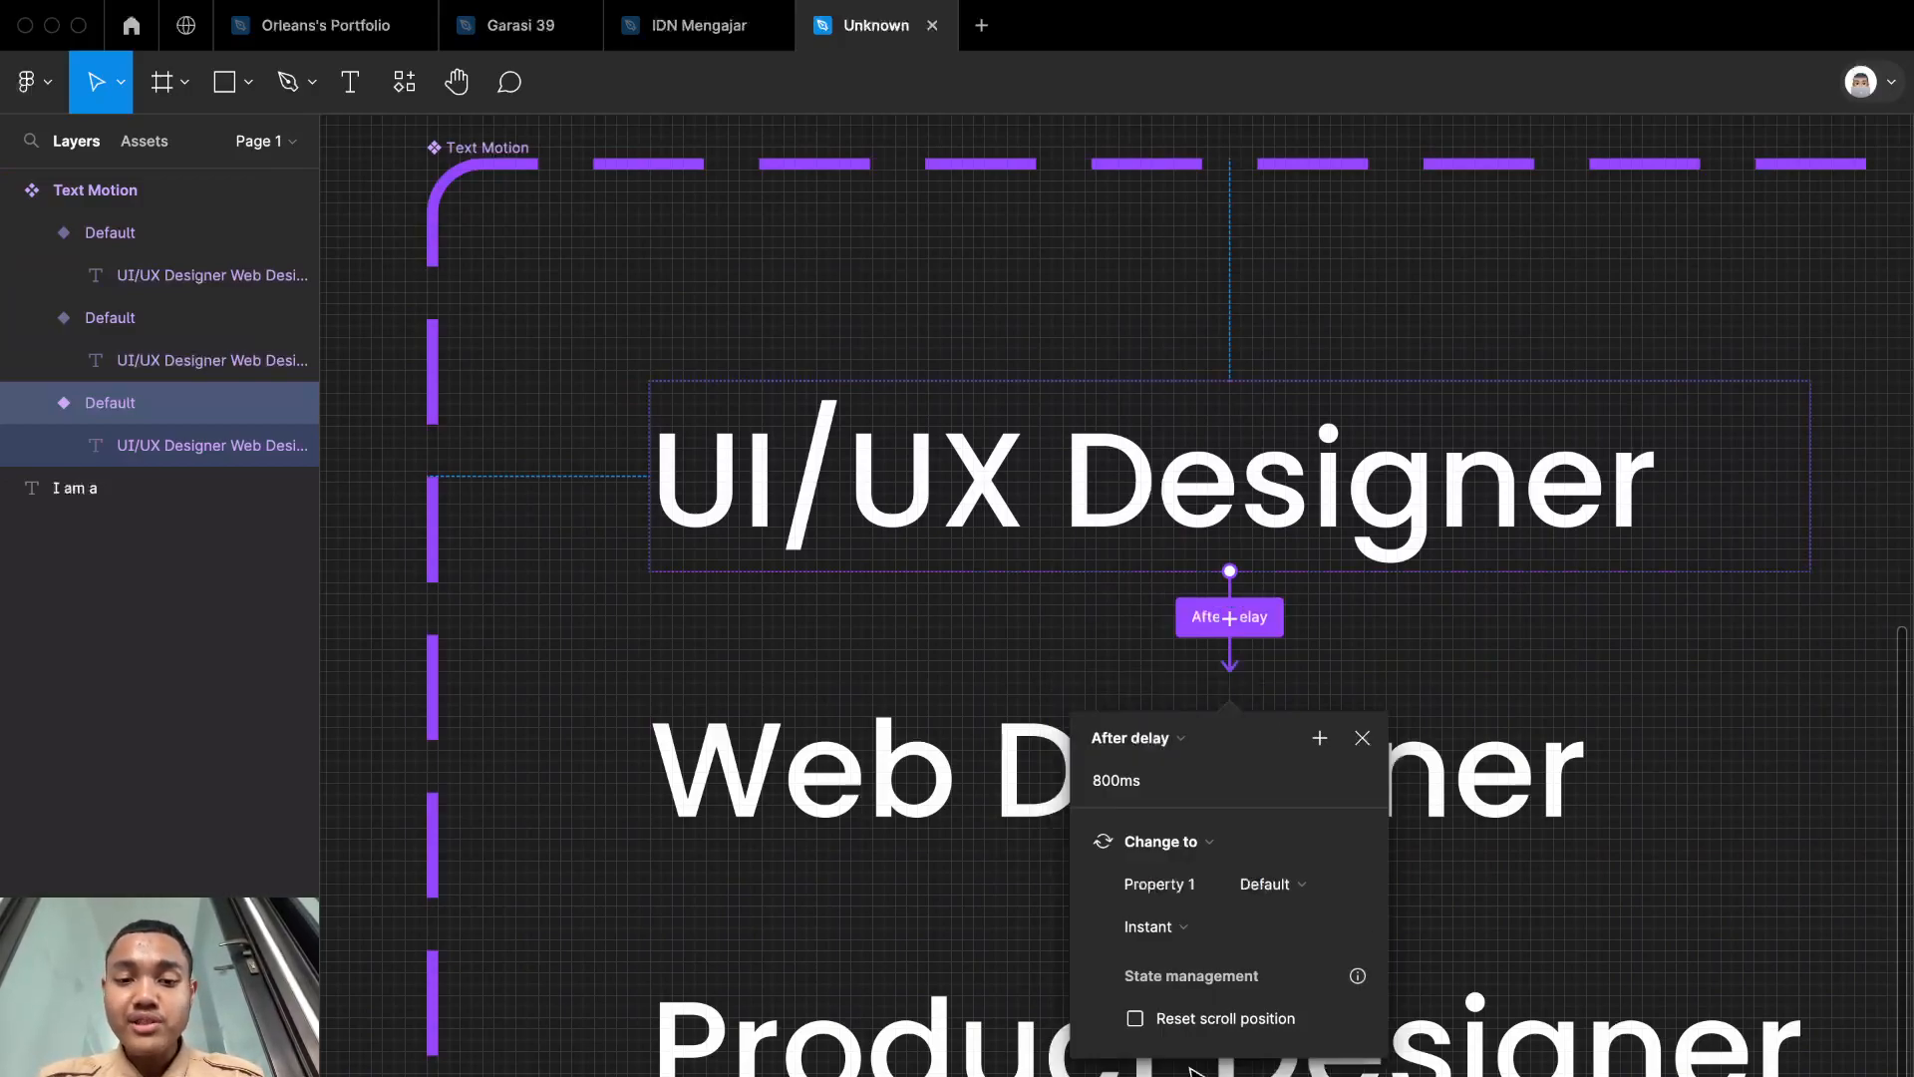
Step: Set the interaction's delay to 1000 ms and its animation to Smart animate, Ease in and out, 500 ms
left_click(1157, 790)
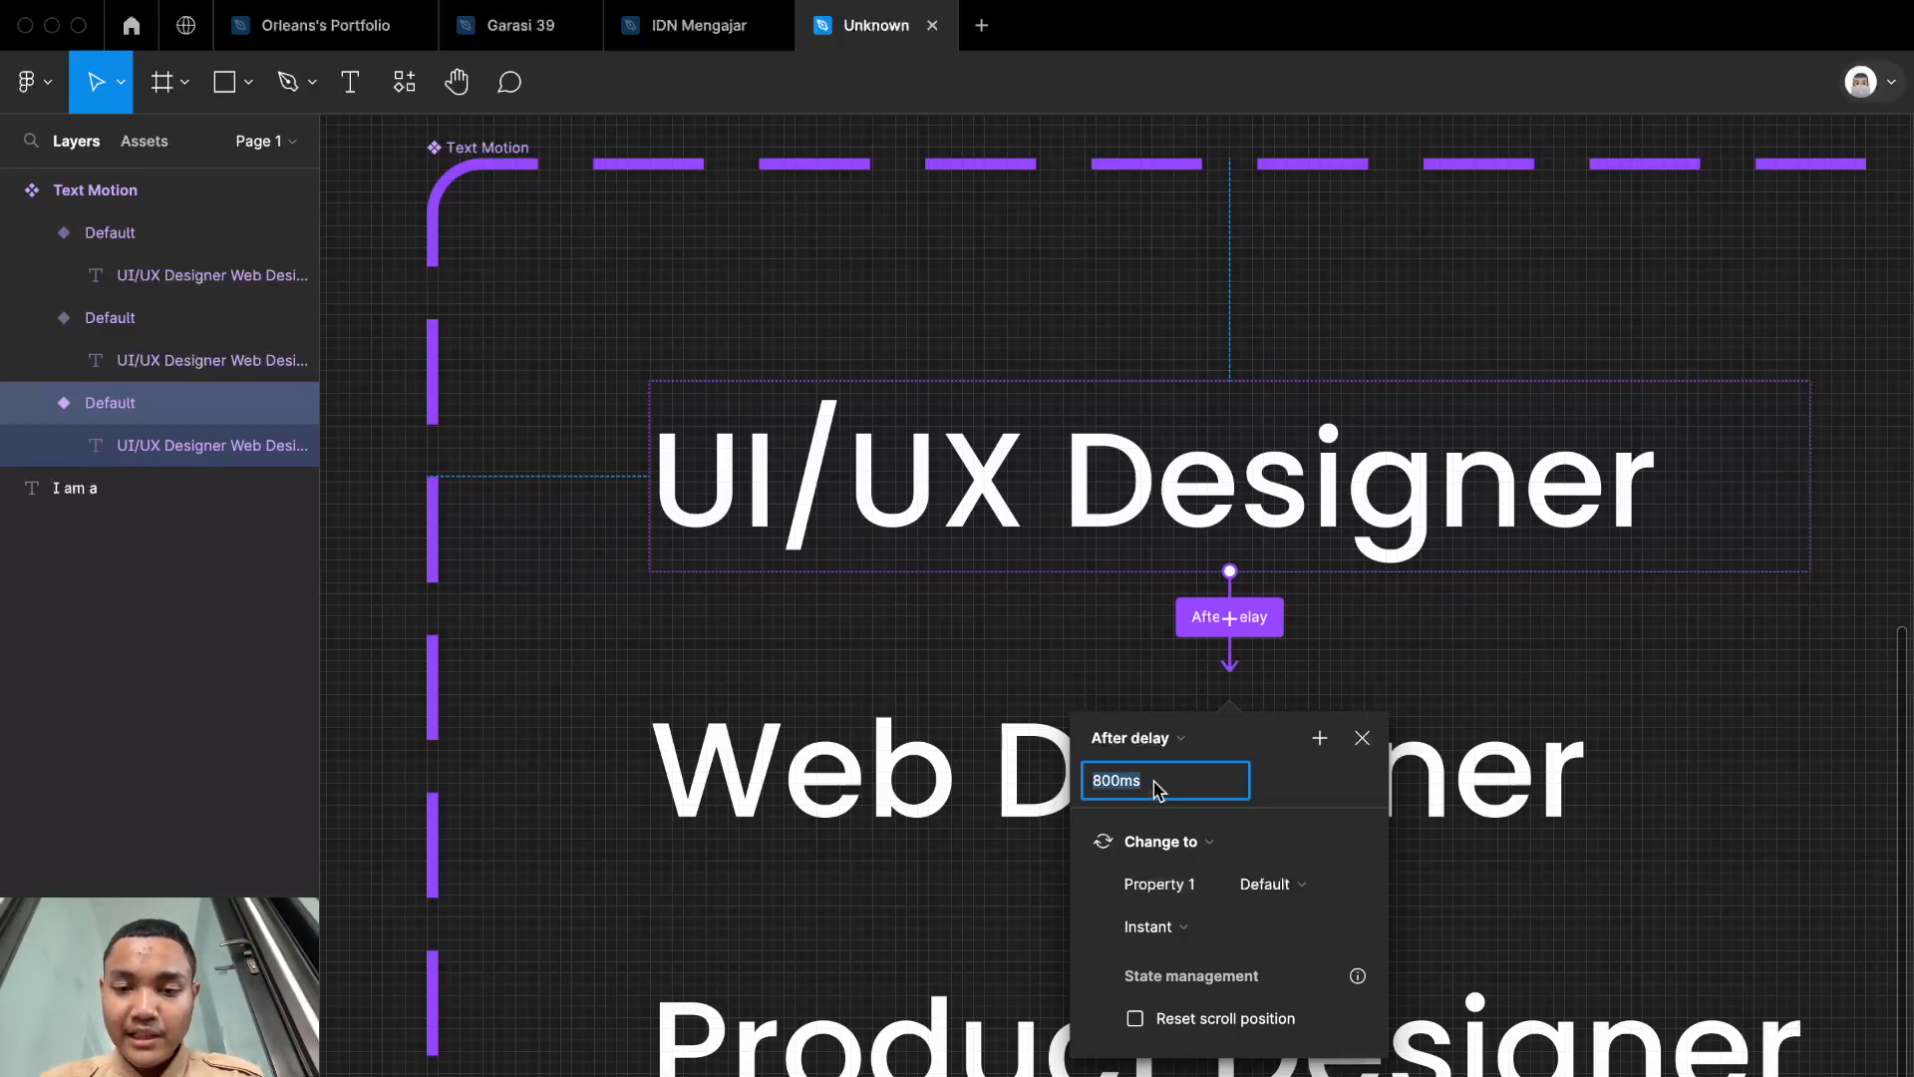
type("1000")
key("Return")
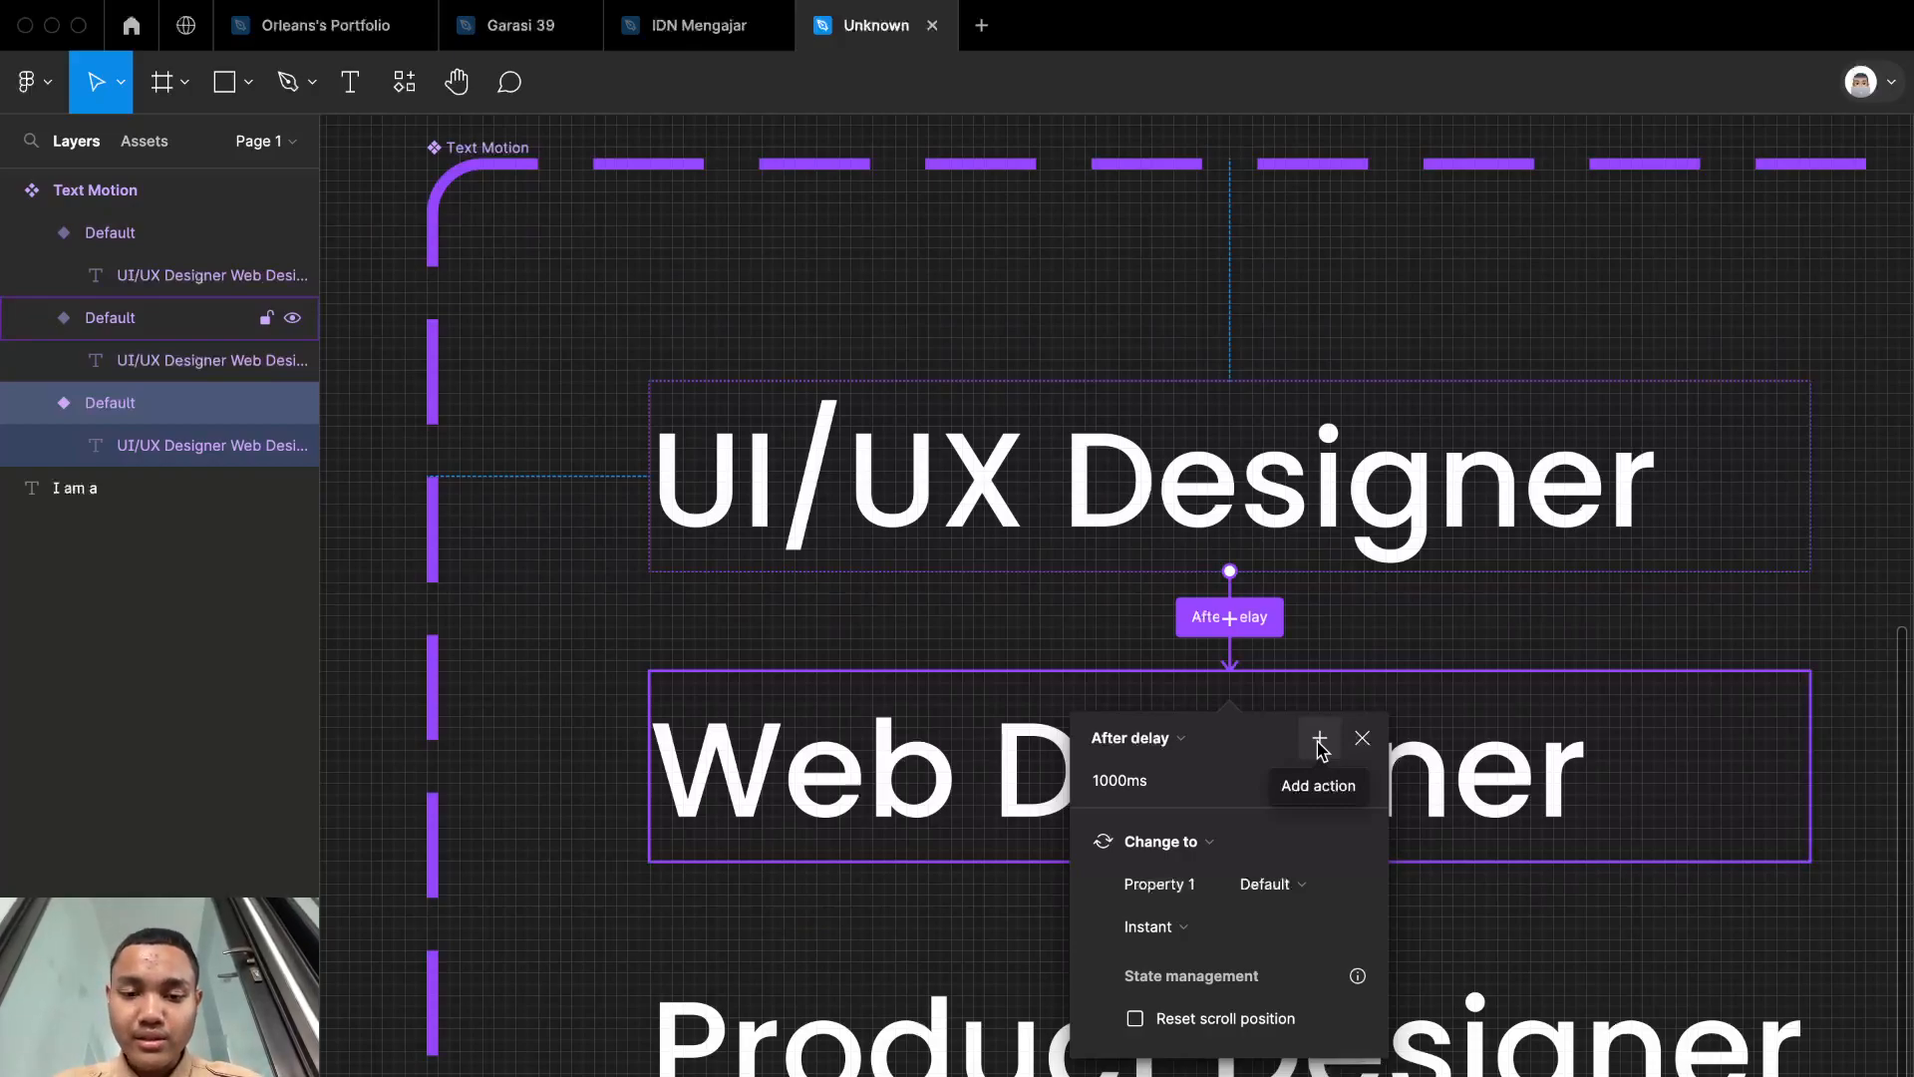
left_click(1177, 928)
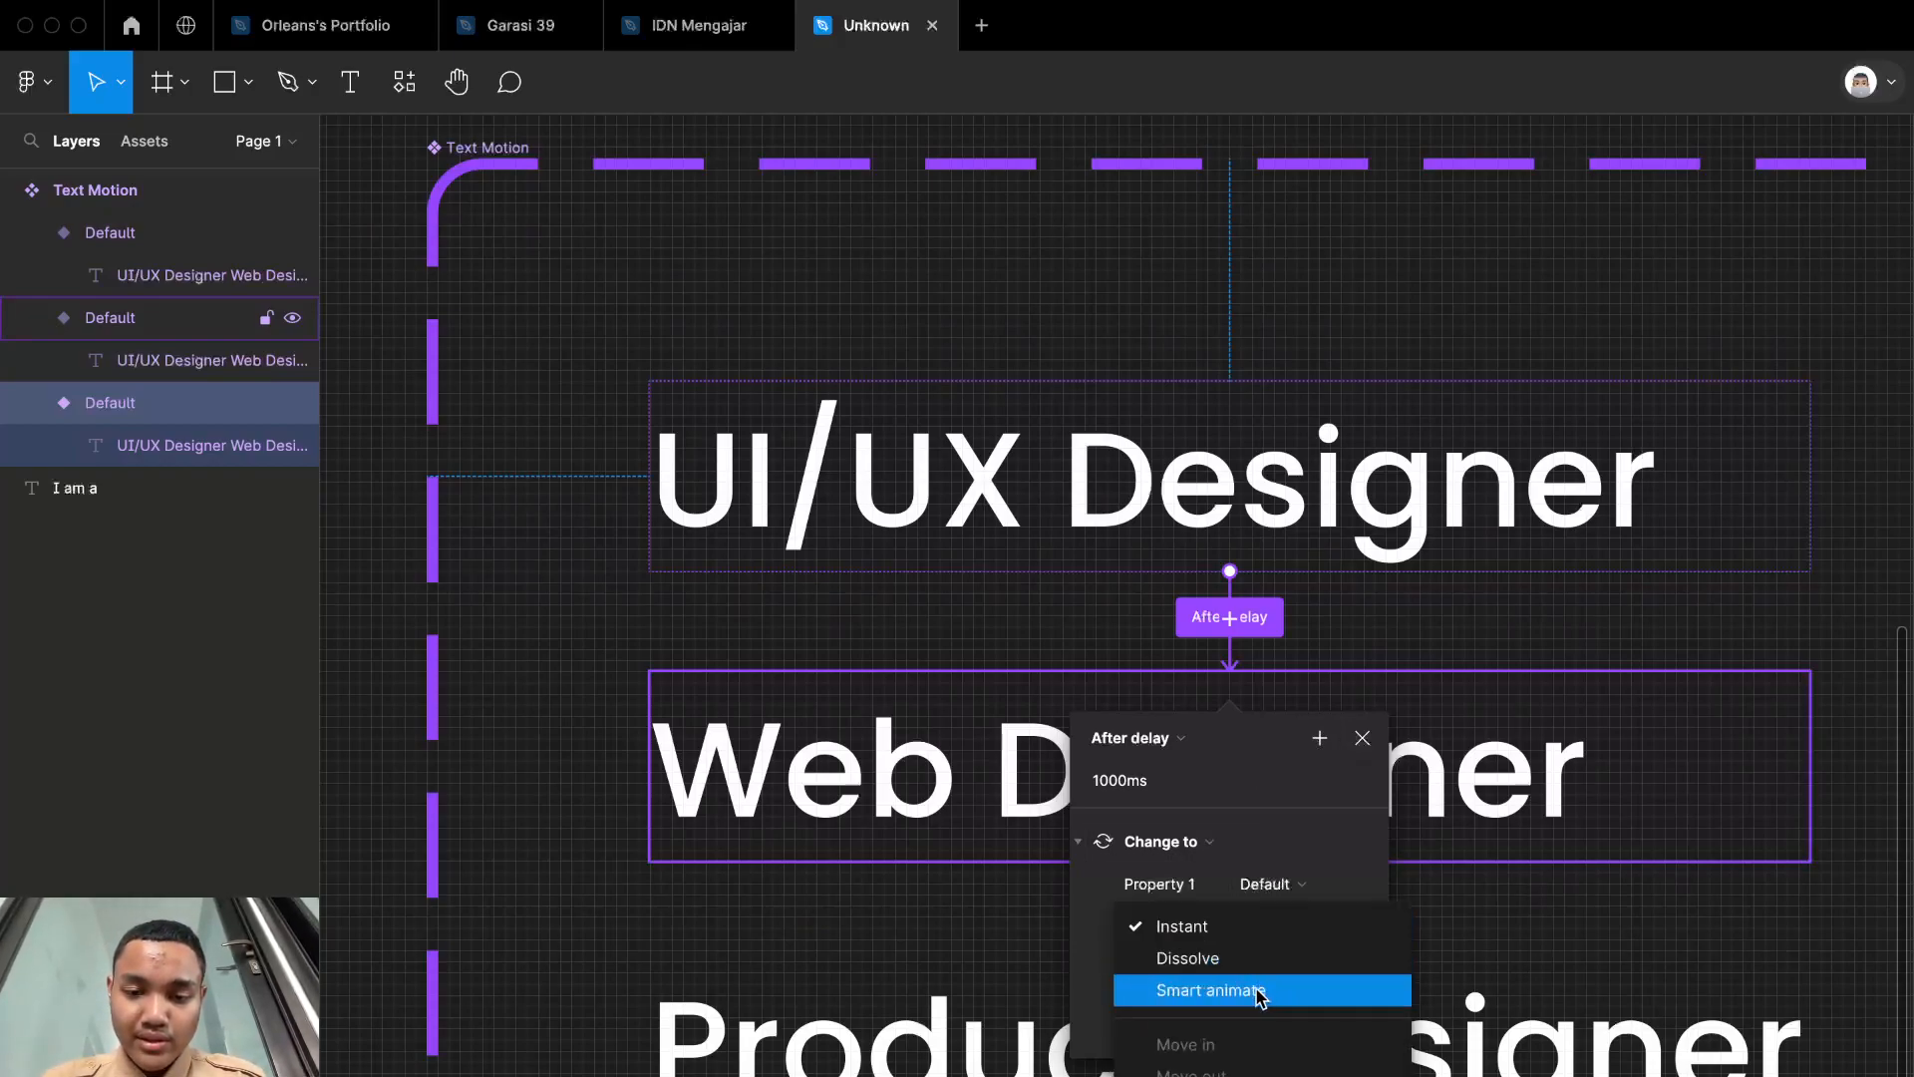
left_click(1259, 992)
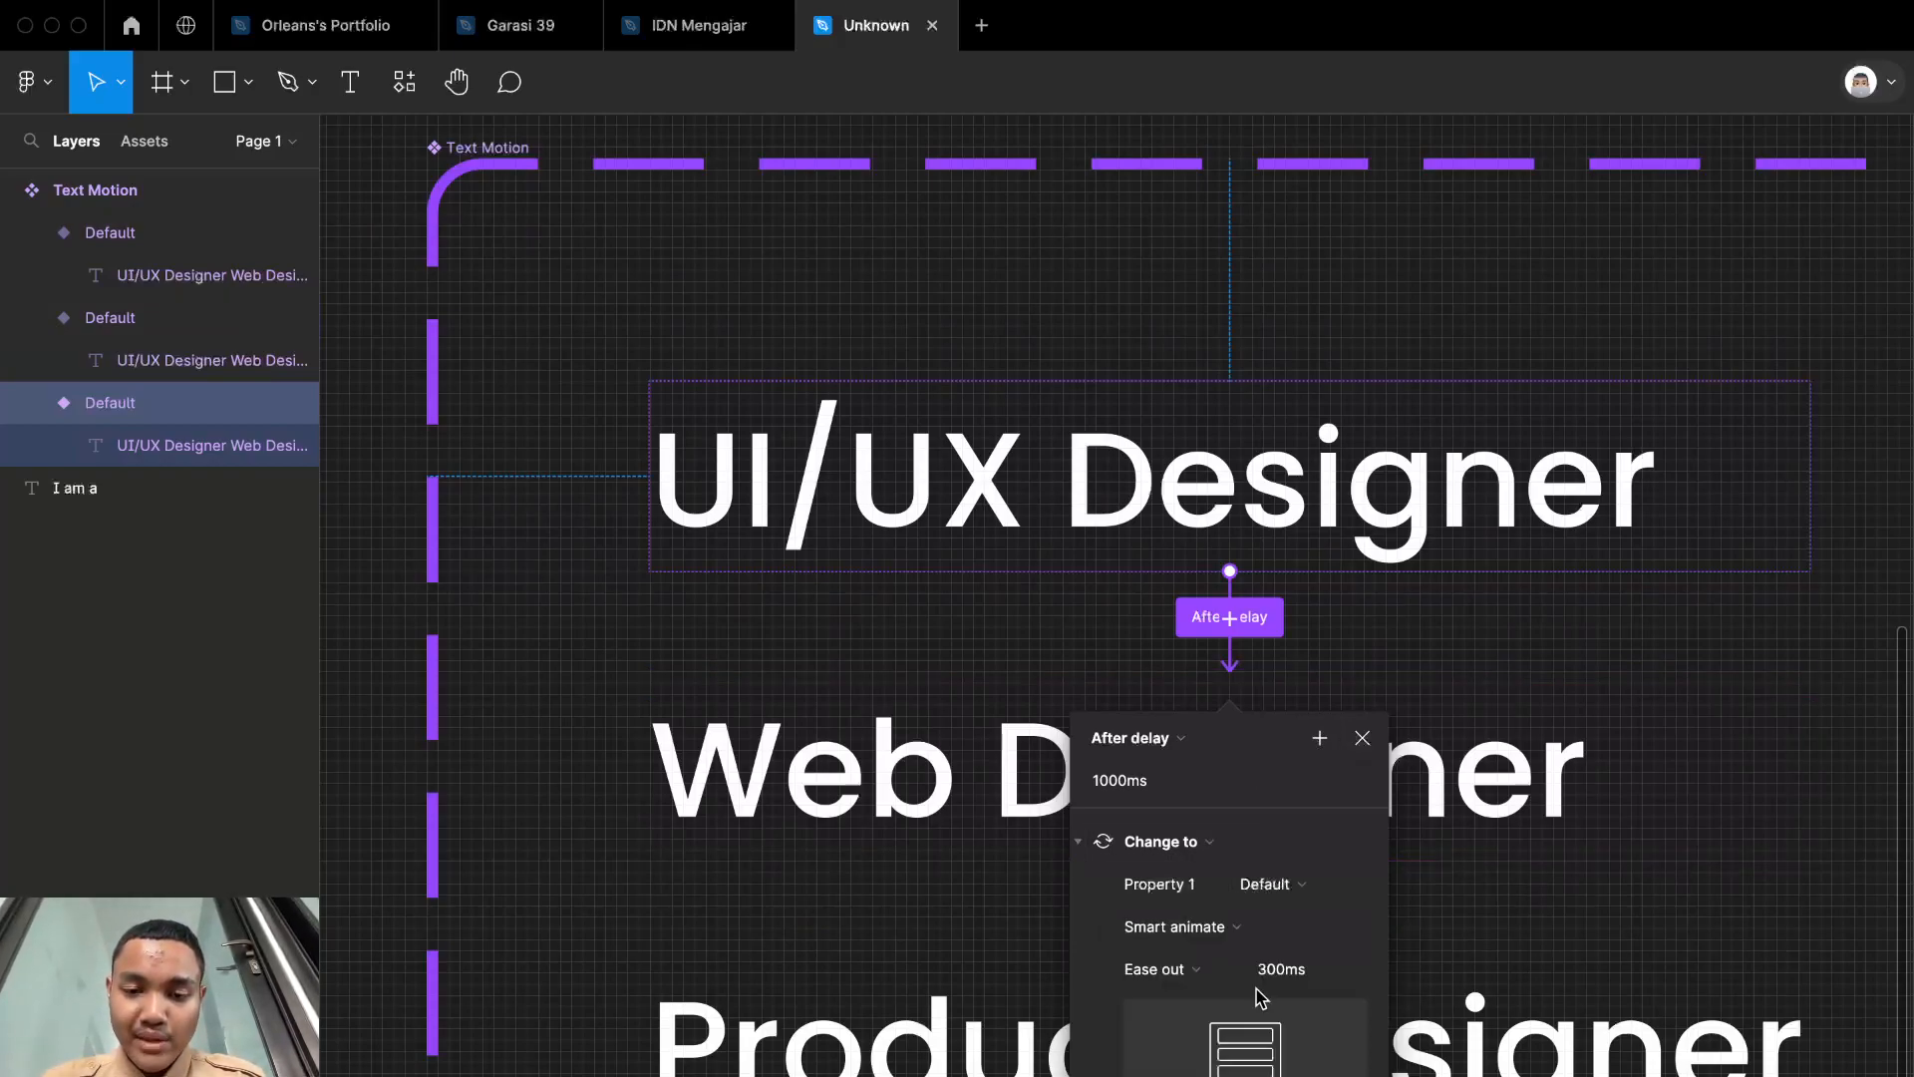
left_click(1203, 975)
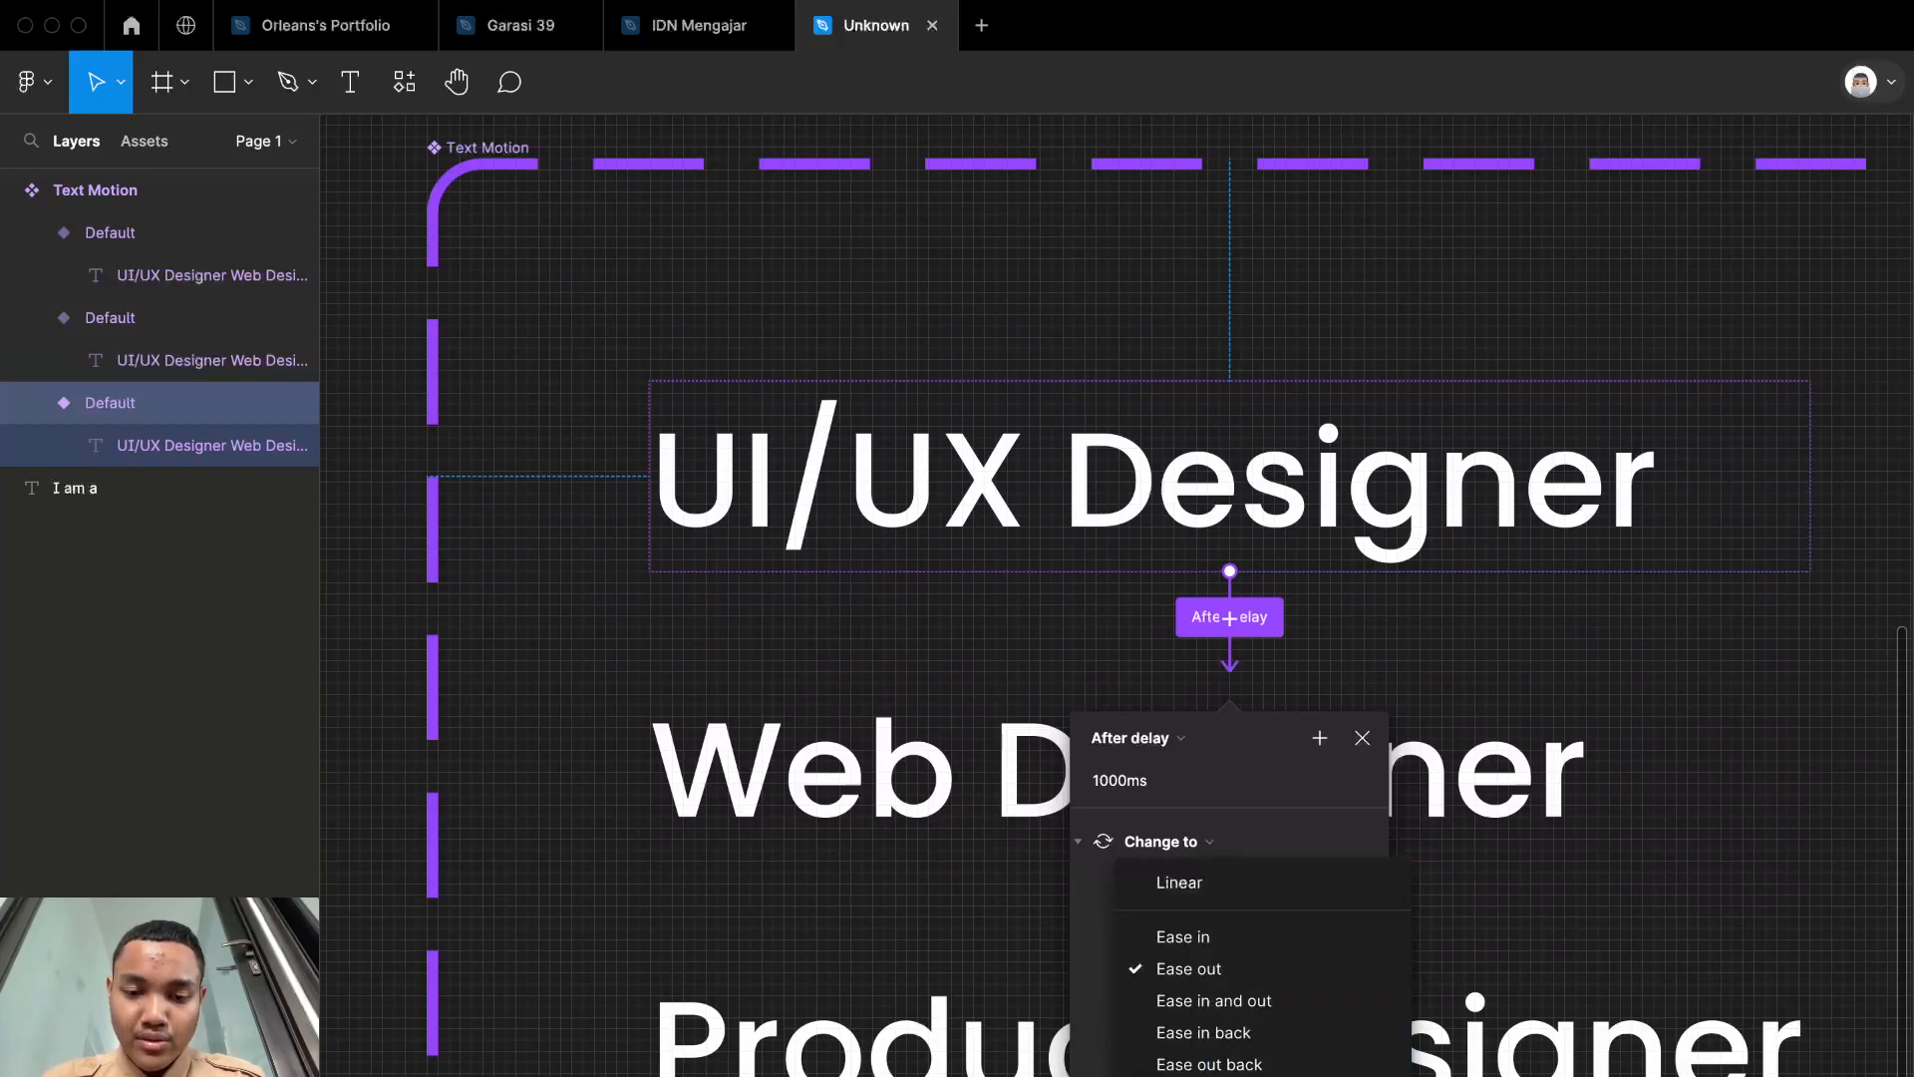
left_click(1214, 1000)
left_click(1294, 978)
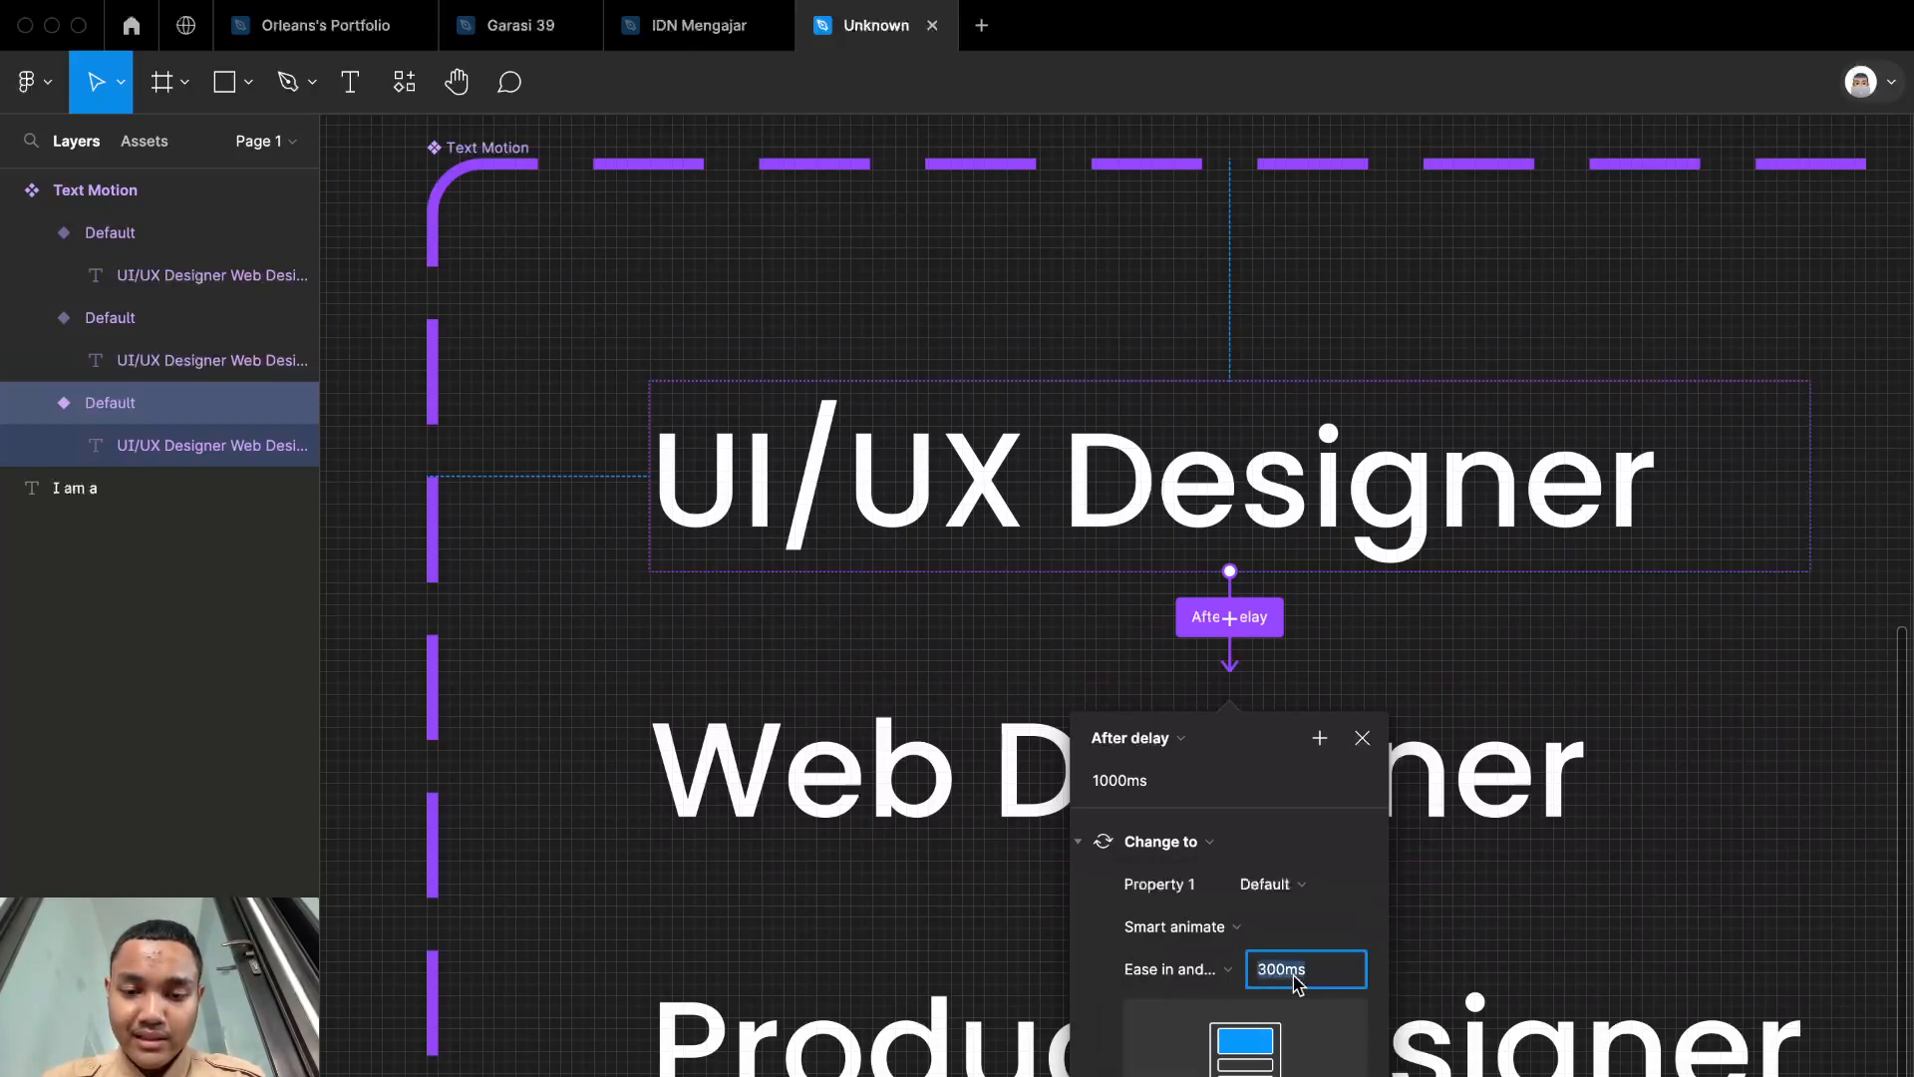
type("500")
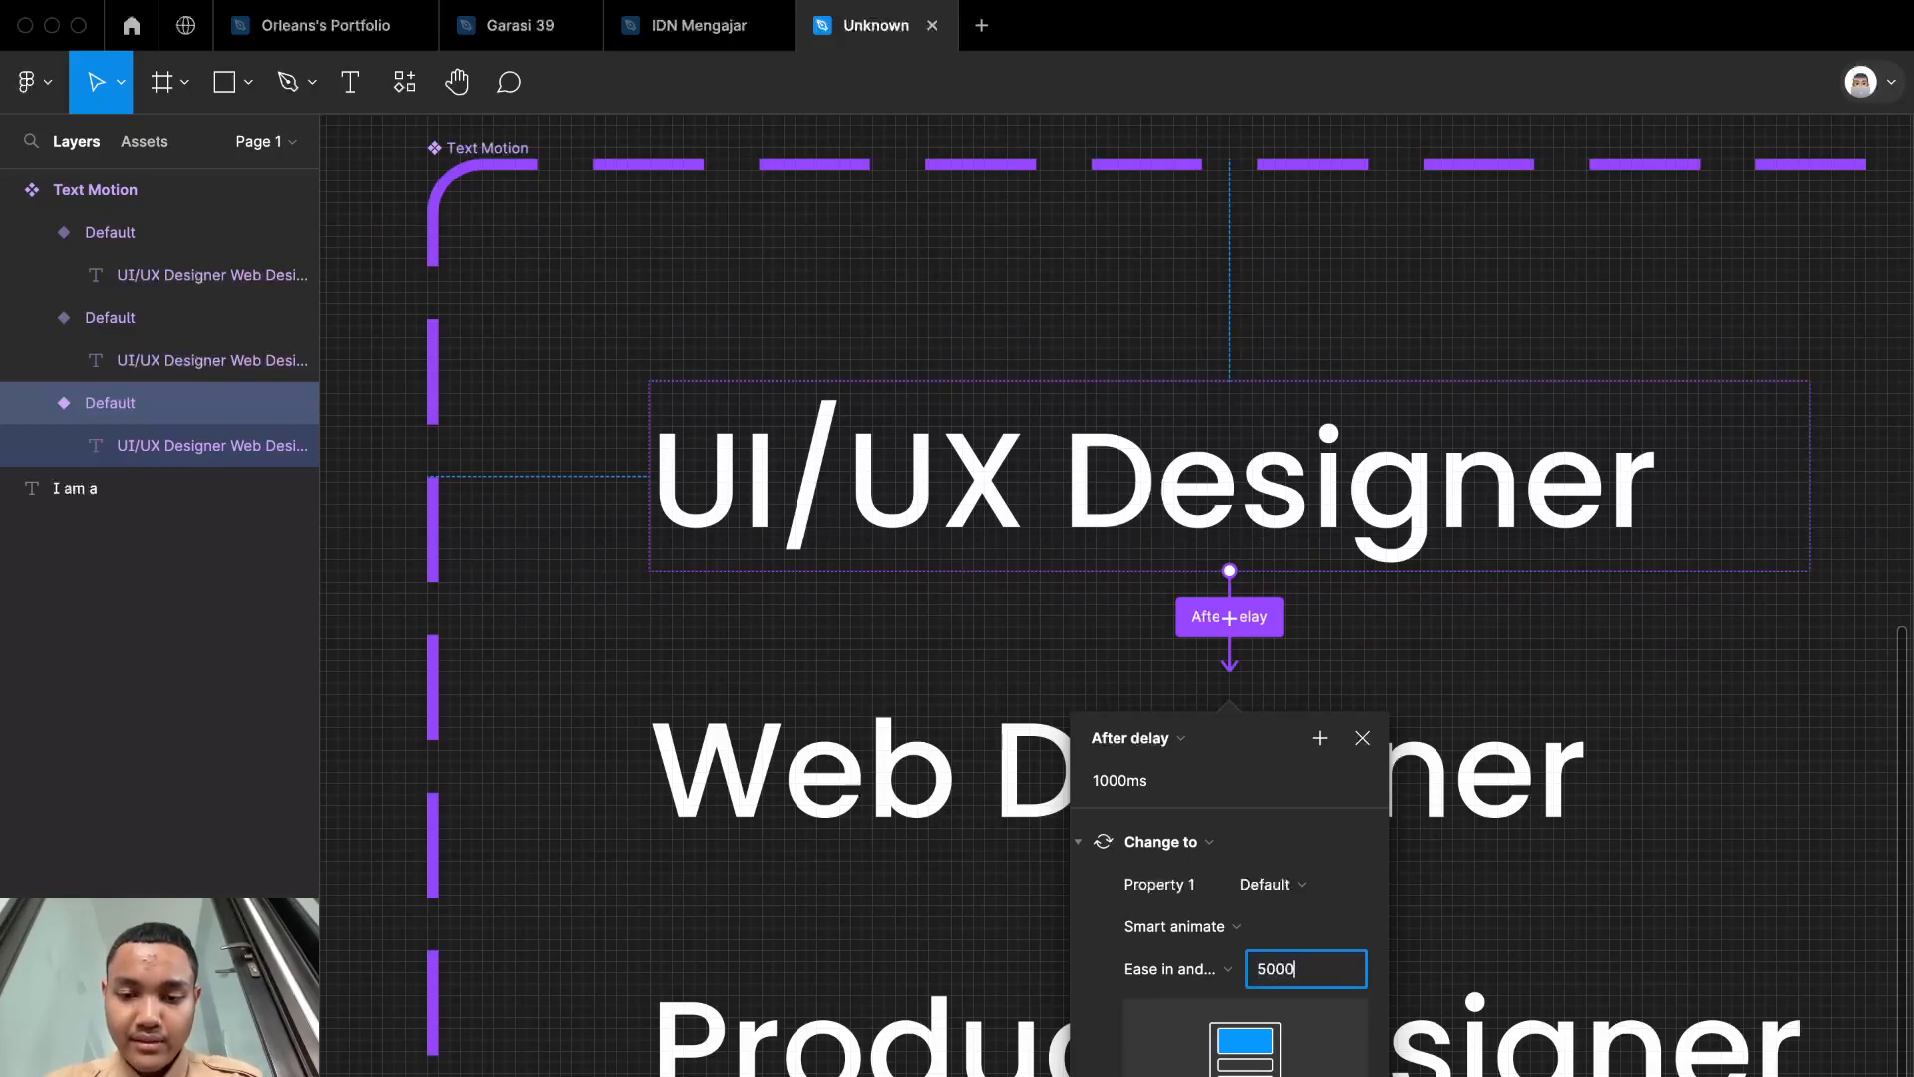
left_click(1362, 738)
Step: Connect the Web Designer variant to the Product Designer variant with an After delay trigger
scroll(1371, 750, "down", 3)
scroll(1371, 750, "right", 3)
scroll(1371, 750, "down", 3)
left_click(1273, 563)
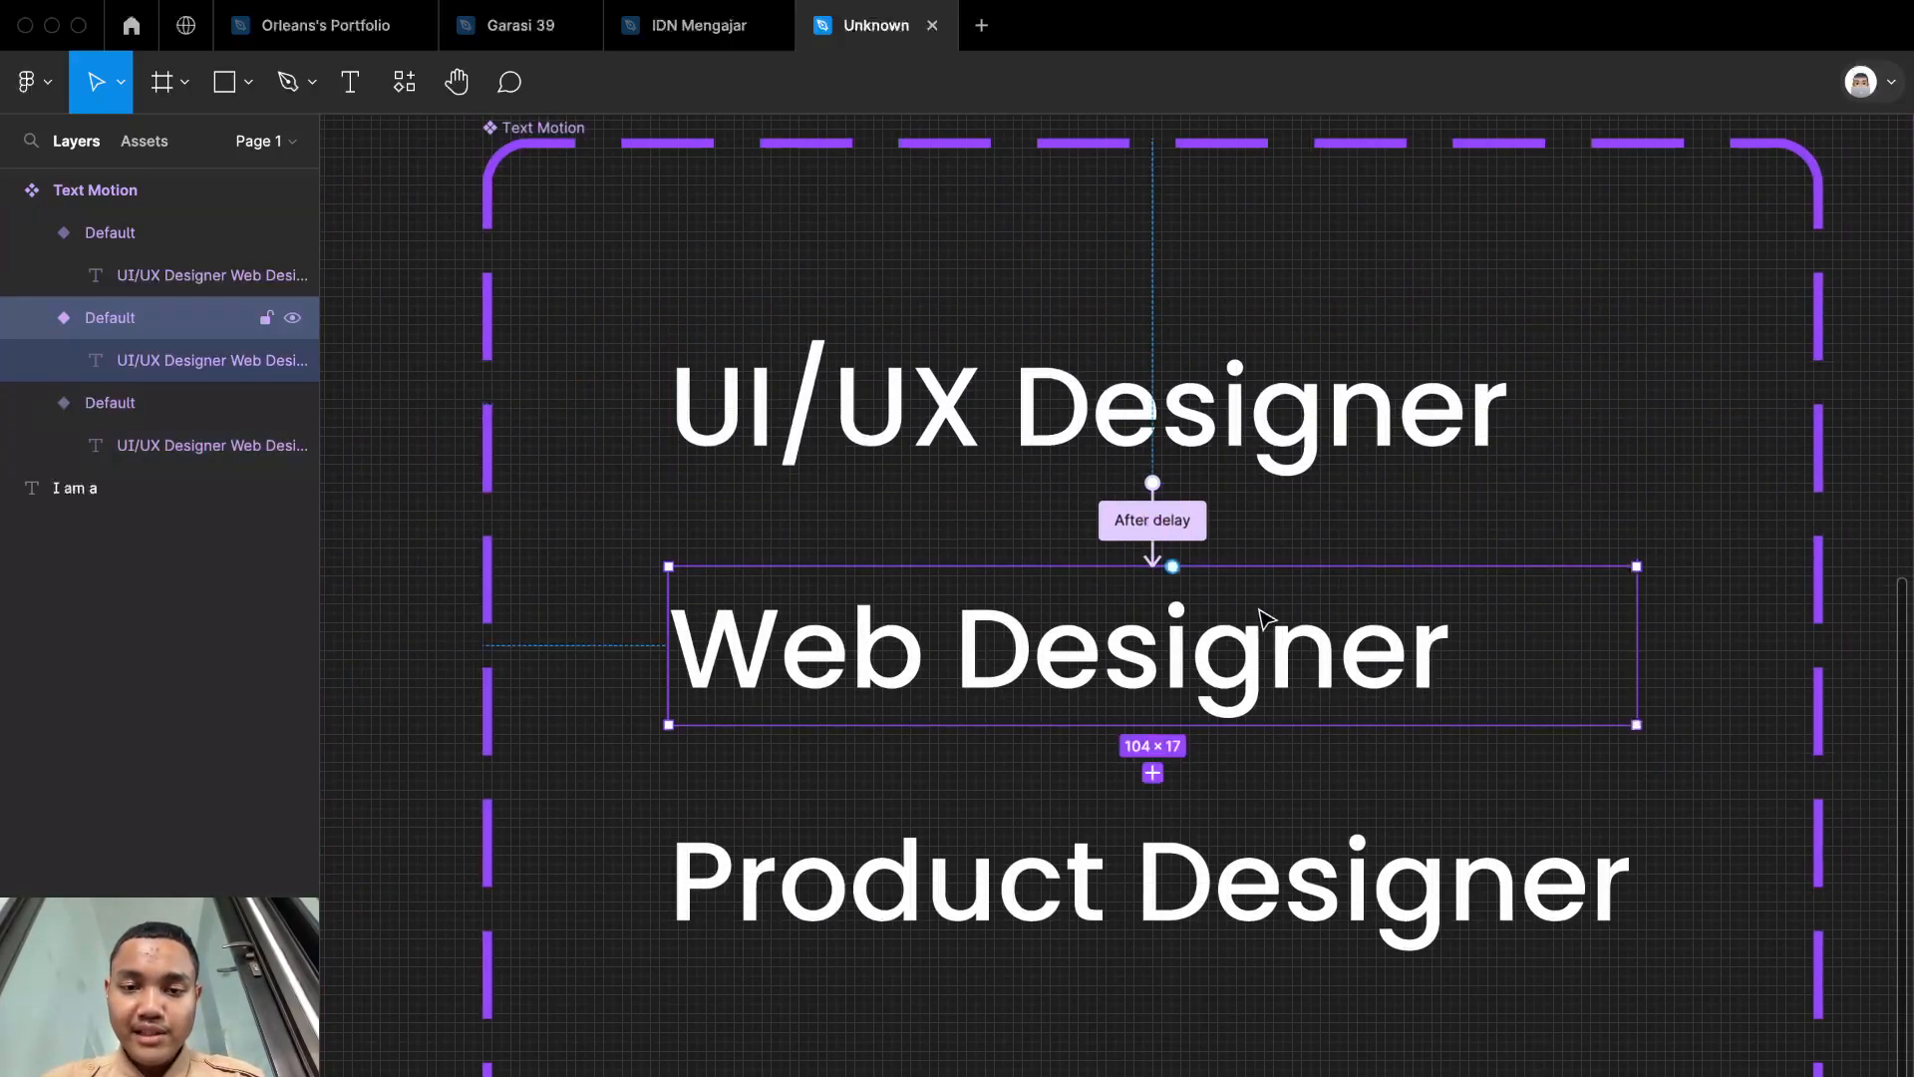
scroll(1137, 763, "up", 3)
left_click(1111, 820)
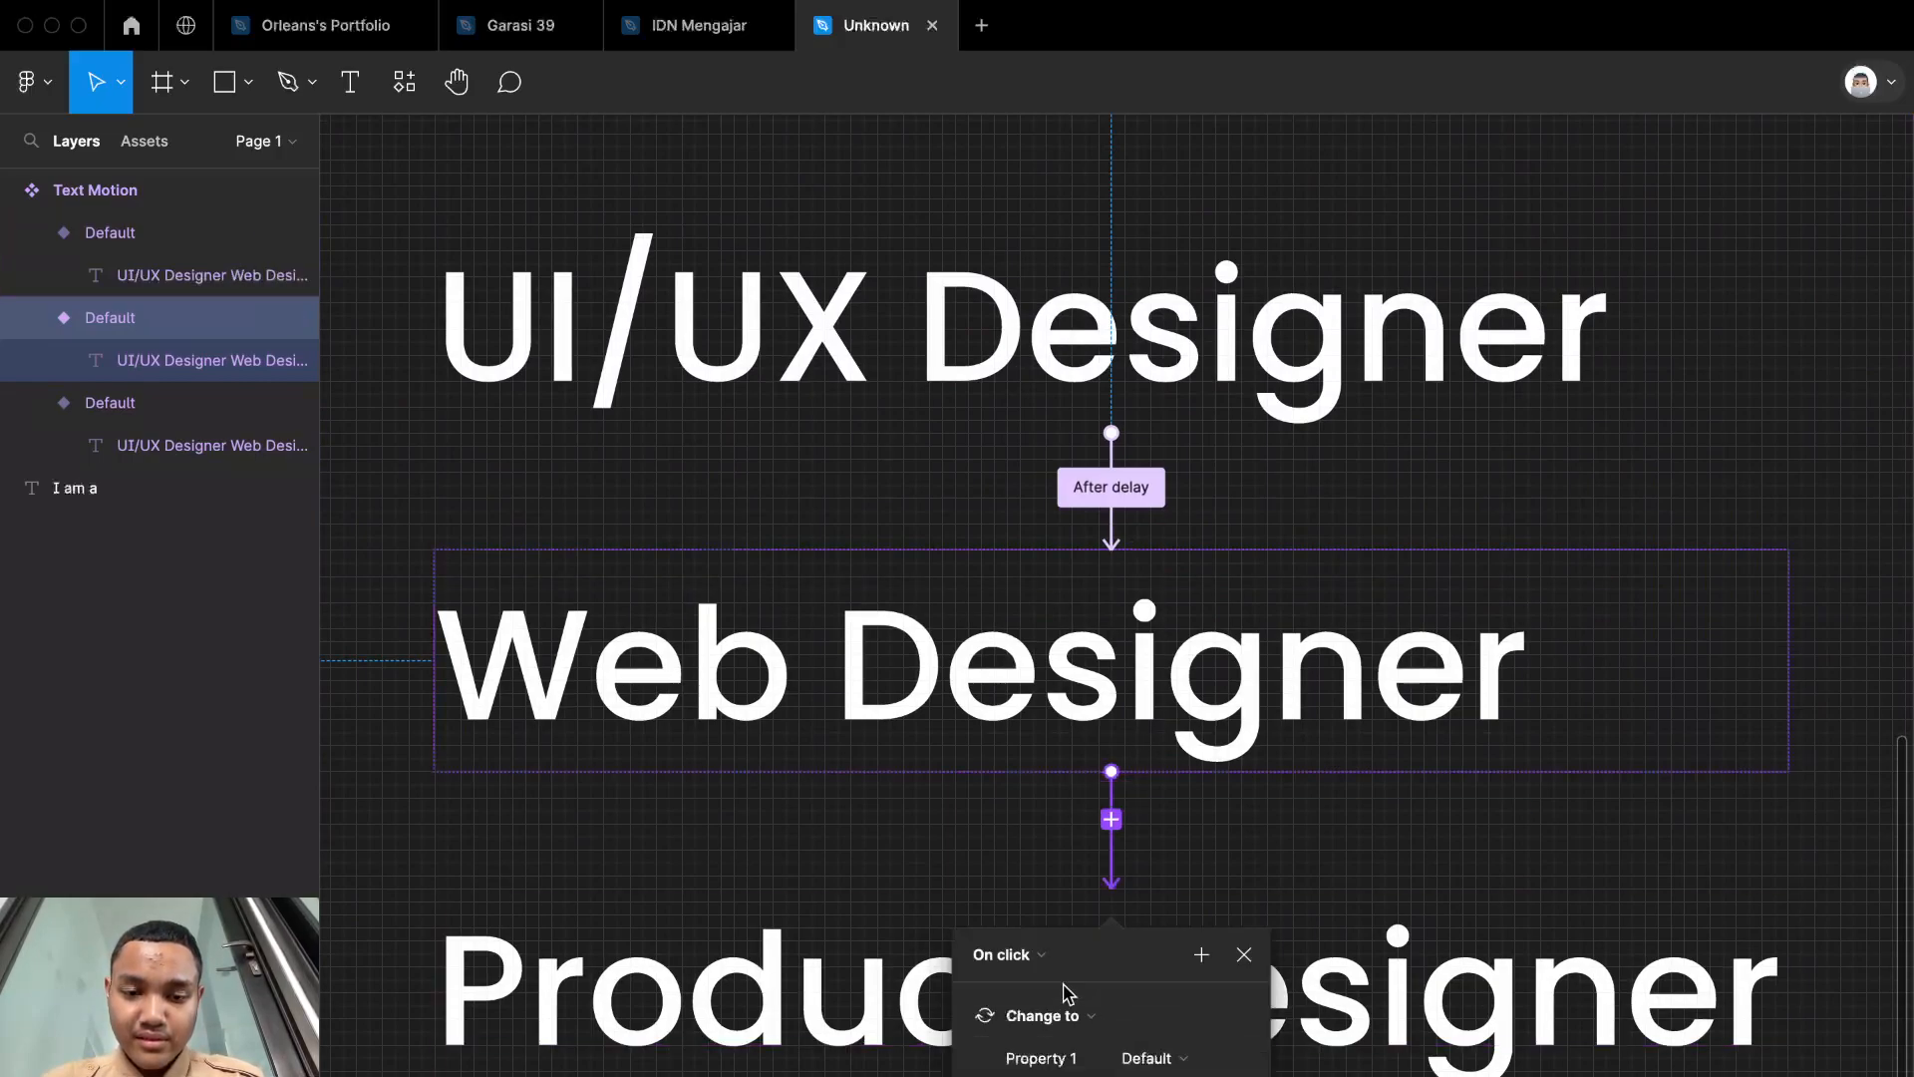
left_click(997, 952)
left_click(1017, 1076)
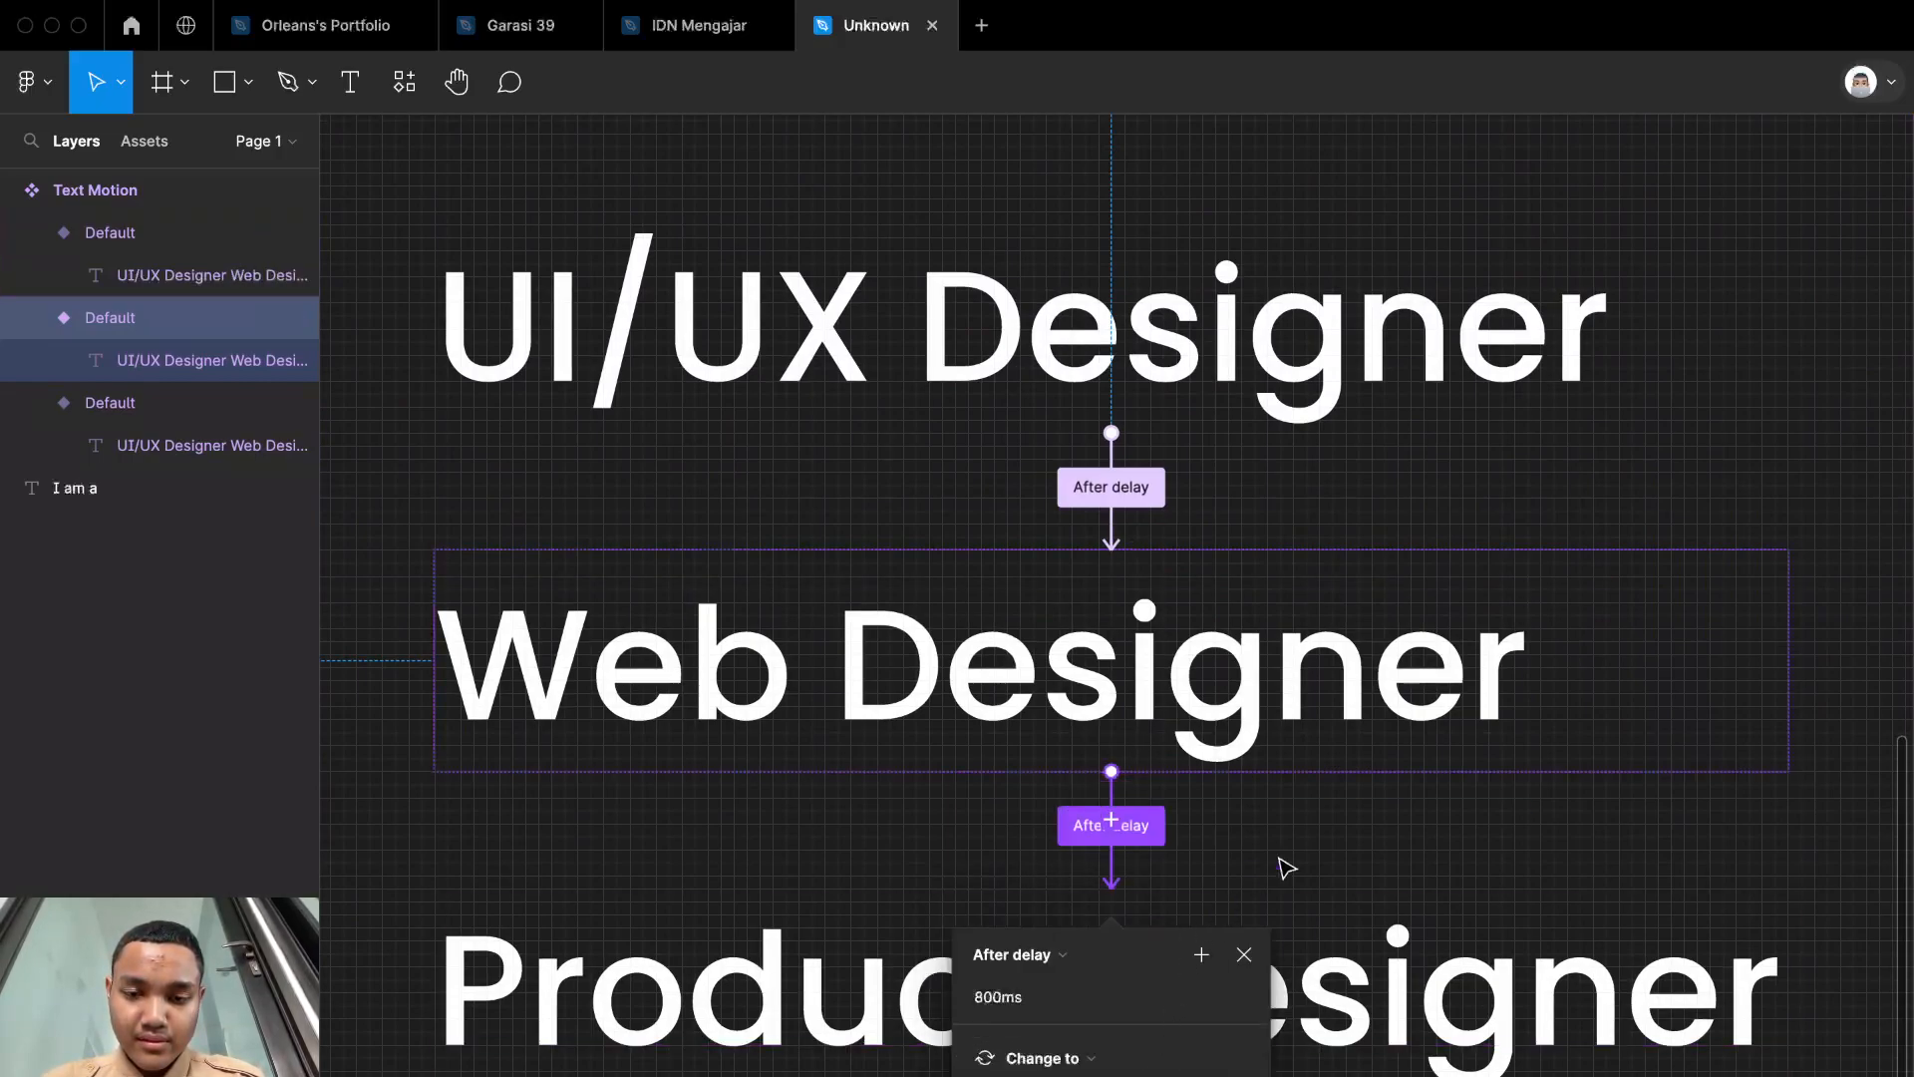
Step: Connect the Product Designer variant back to the UI/UX Designer variant to loop the animation
left_click(1396, 917)
left_click_drag(1130, 888, 1132, 376)
left_click(1346, 483)
scroll(1351, 486, "down", 2)
scroll(1351, 485, "down", 5)
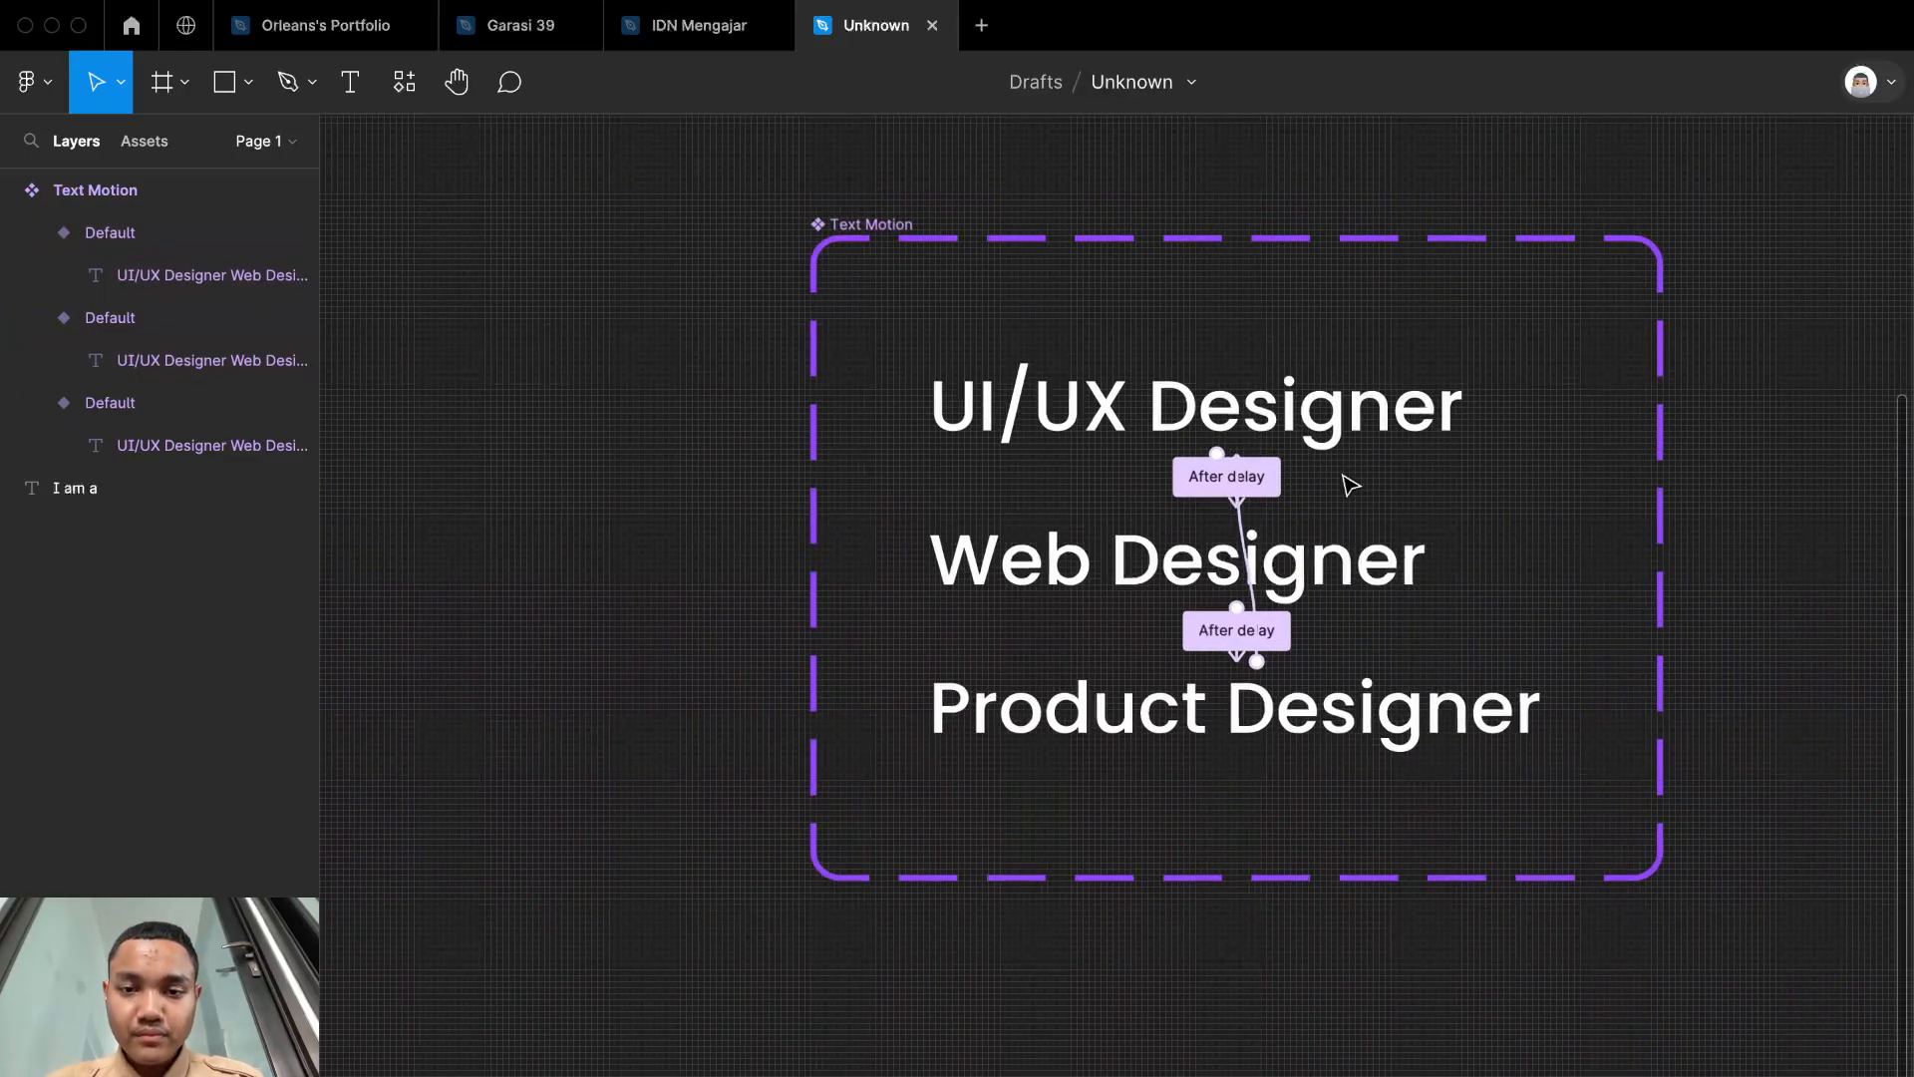
scroll(1351, 485, "up", 2)
scroll(1351, 485, "down", 1)
scroll(1348, 484, "down", 1)
scroll(1317, 499, "up", 3)
scroll(1197, 498, "down", 4)
scroll(1206, 484, "up", 3)
scroll(1239, 440, "right", 5)
scroll(1240, 440, "down", 5)
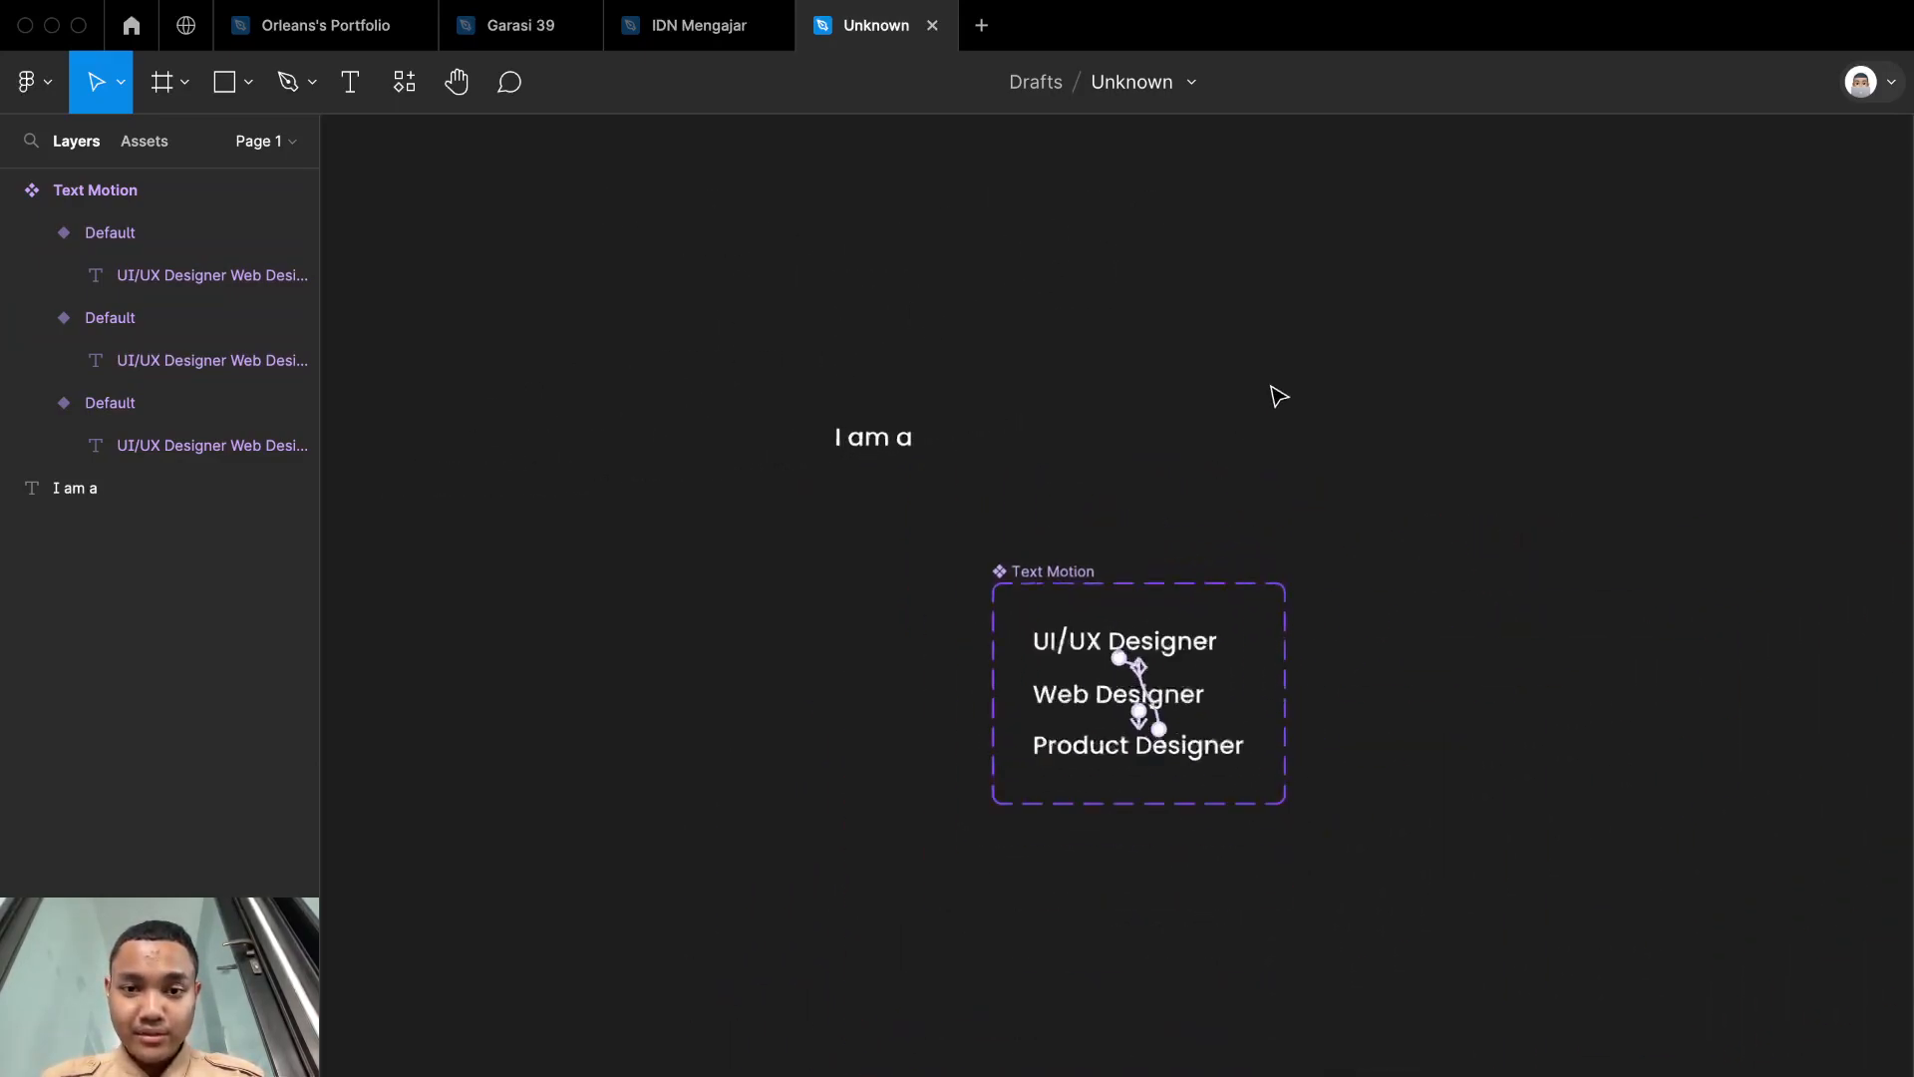
scroll(1273, 393, "up", 3)
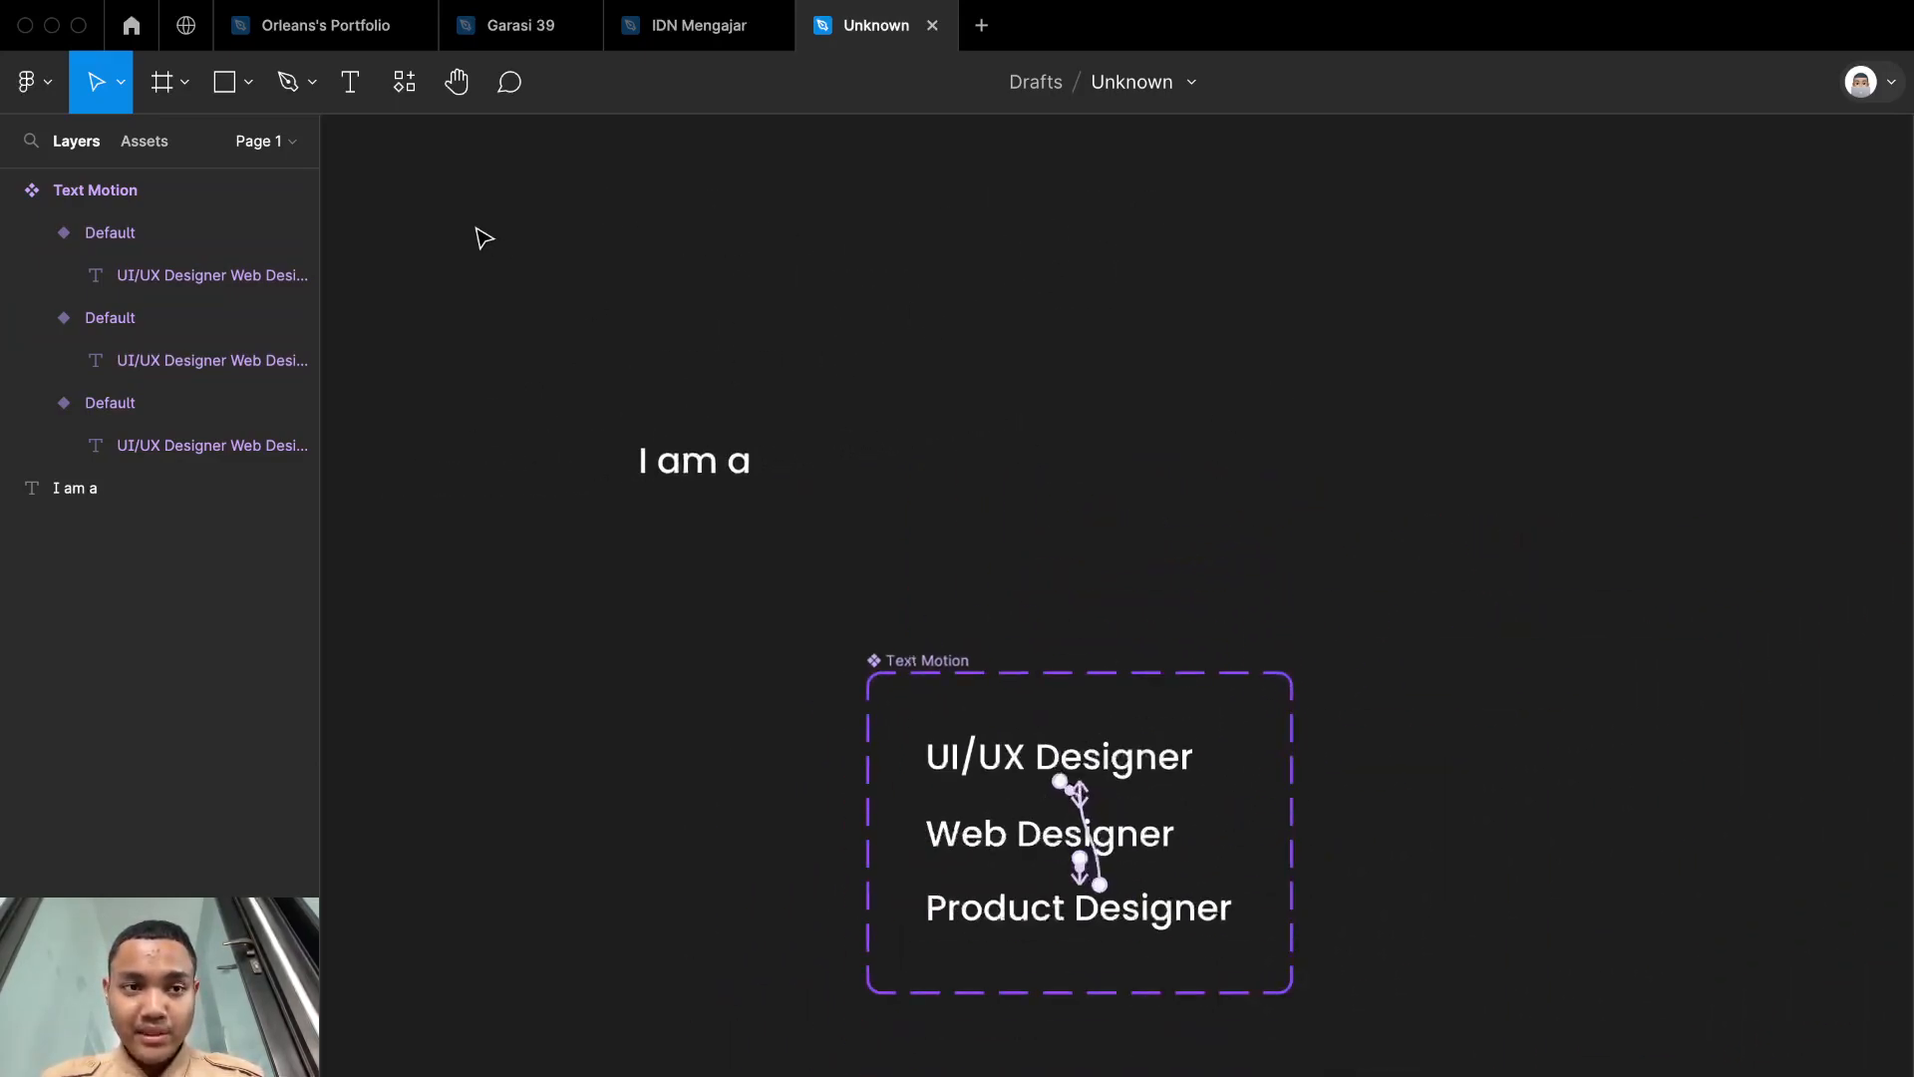
Step: Switch to the portfolio file, examine its Home frame with the text animation, and return to the Unknown file
left_click(291, 42)
scroll(1137, 871, "down", 3)
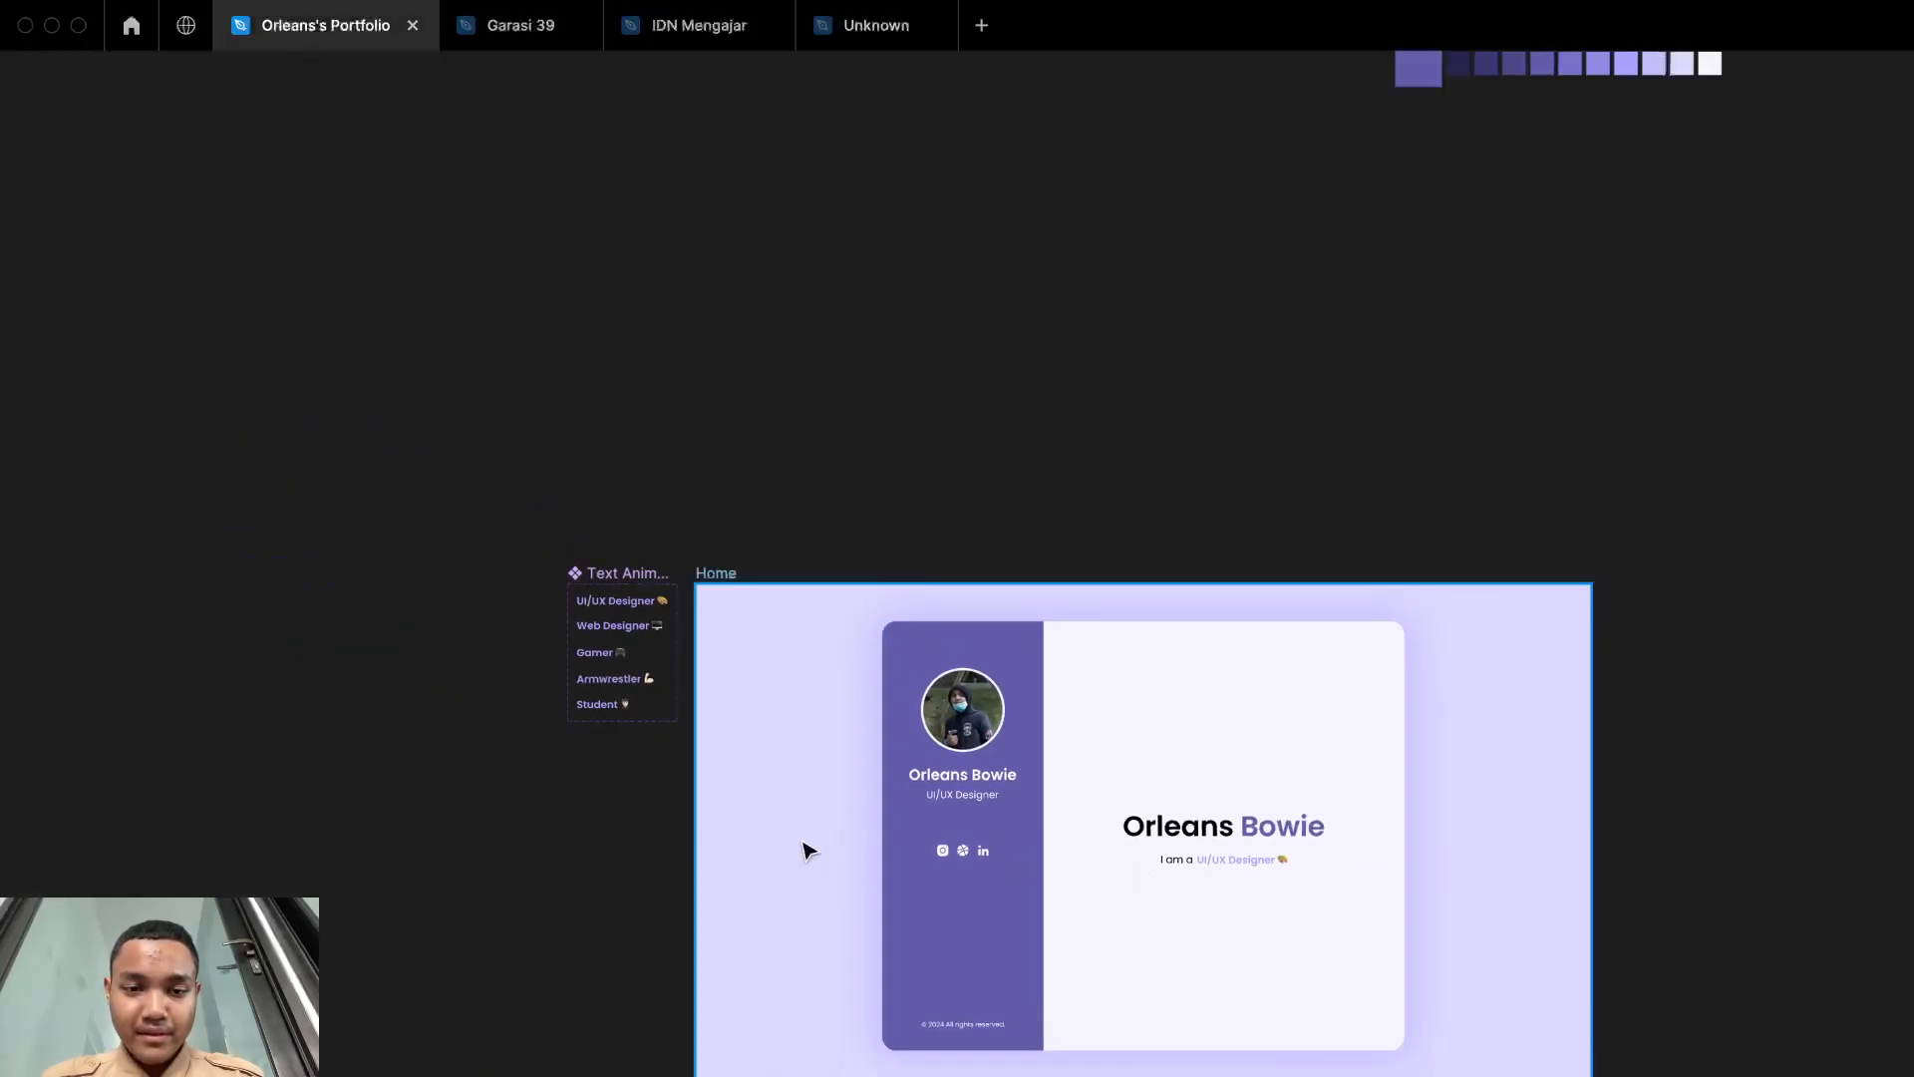
left_click(719, 578)
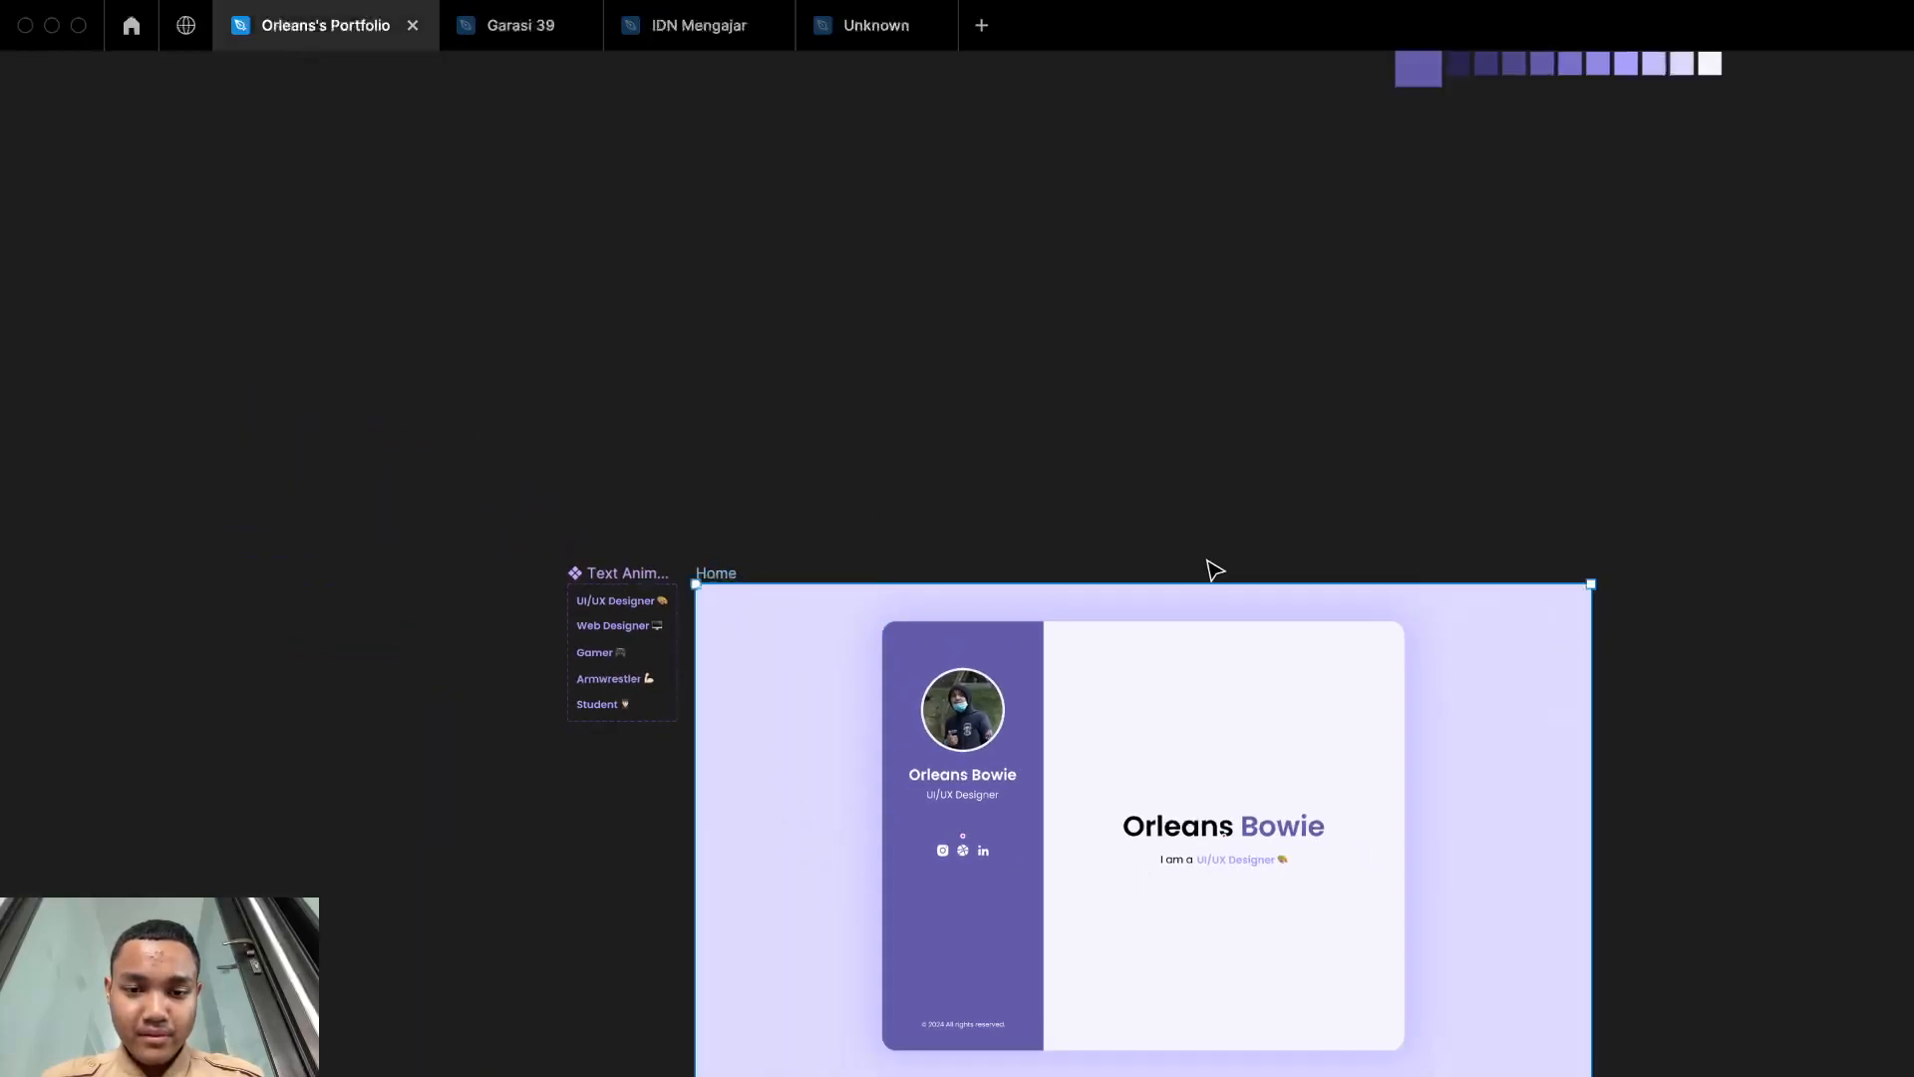
left_click(880, 38)
Step: Draw a new frame of about 197 × 133 on the empty canvas beside the Text Motion component set
scroll(1411, 758, "right", 2)
scroll(1411, 758, "up", 4)
scroll(1411, 757, "up", 2)
key("f")
left_click_drag(859, 895, 1913, 90)
scroll(1466, 551, "down", 4)
scroll(1466, 552, "right", 4)
scroll(1467, 551, "up", 4)
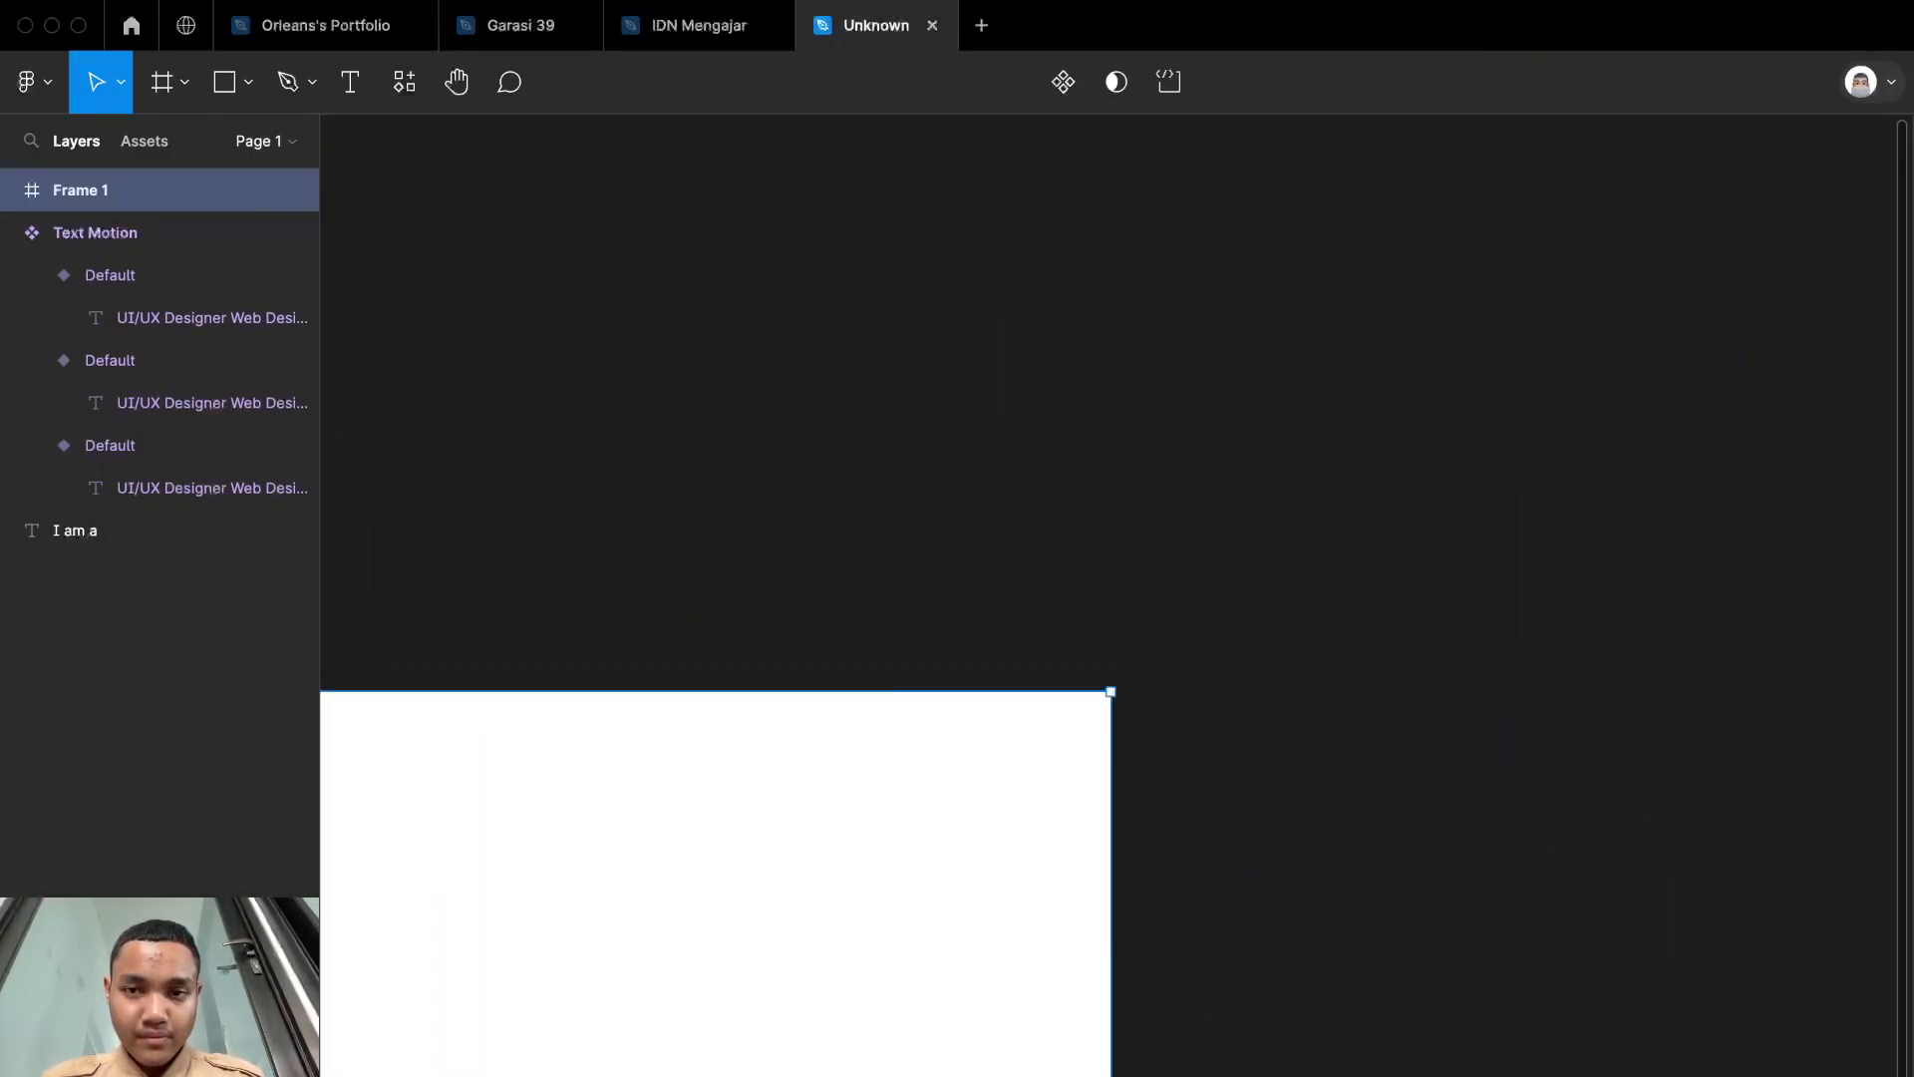
scroll(1421, 607, "left", 3)
scroll(1420, 607, "down", 3)
scroll(1421, 607, "up", 3)
scroll(1421, 607, "down", 4)
scroll(1421, 607, "left", 2)
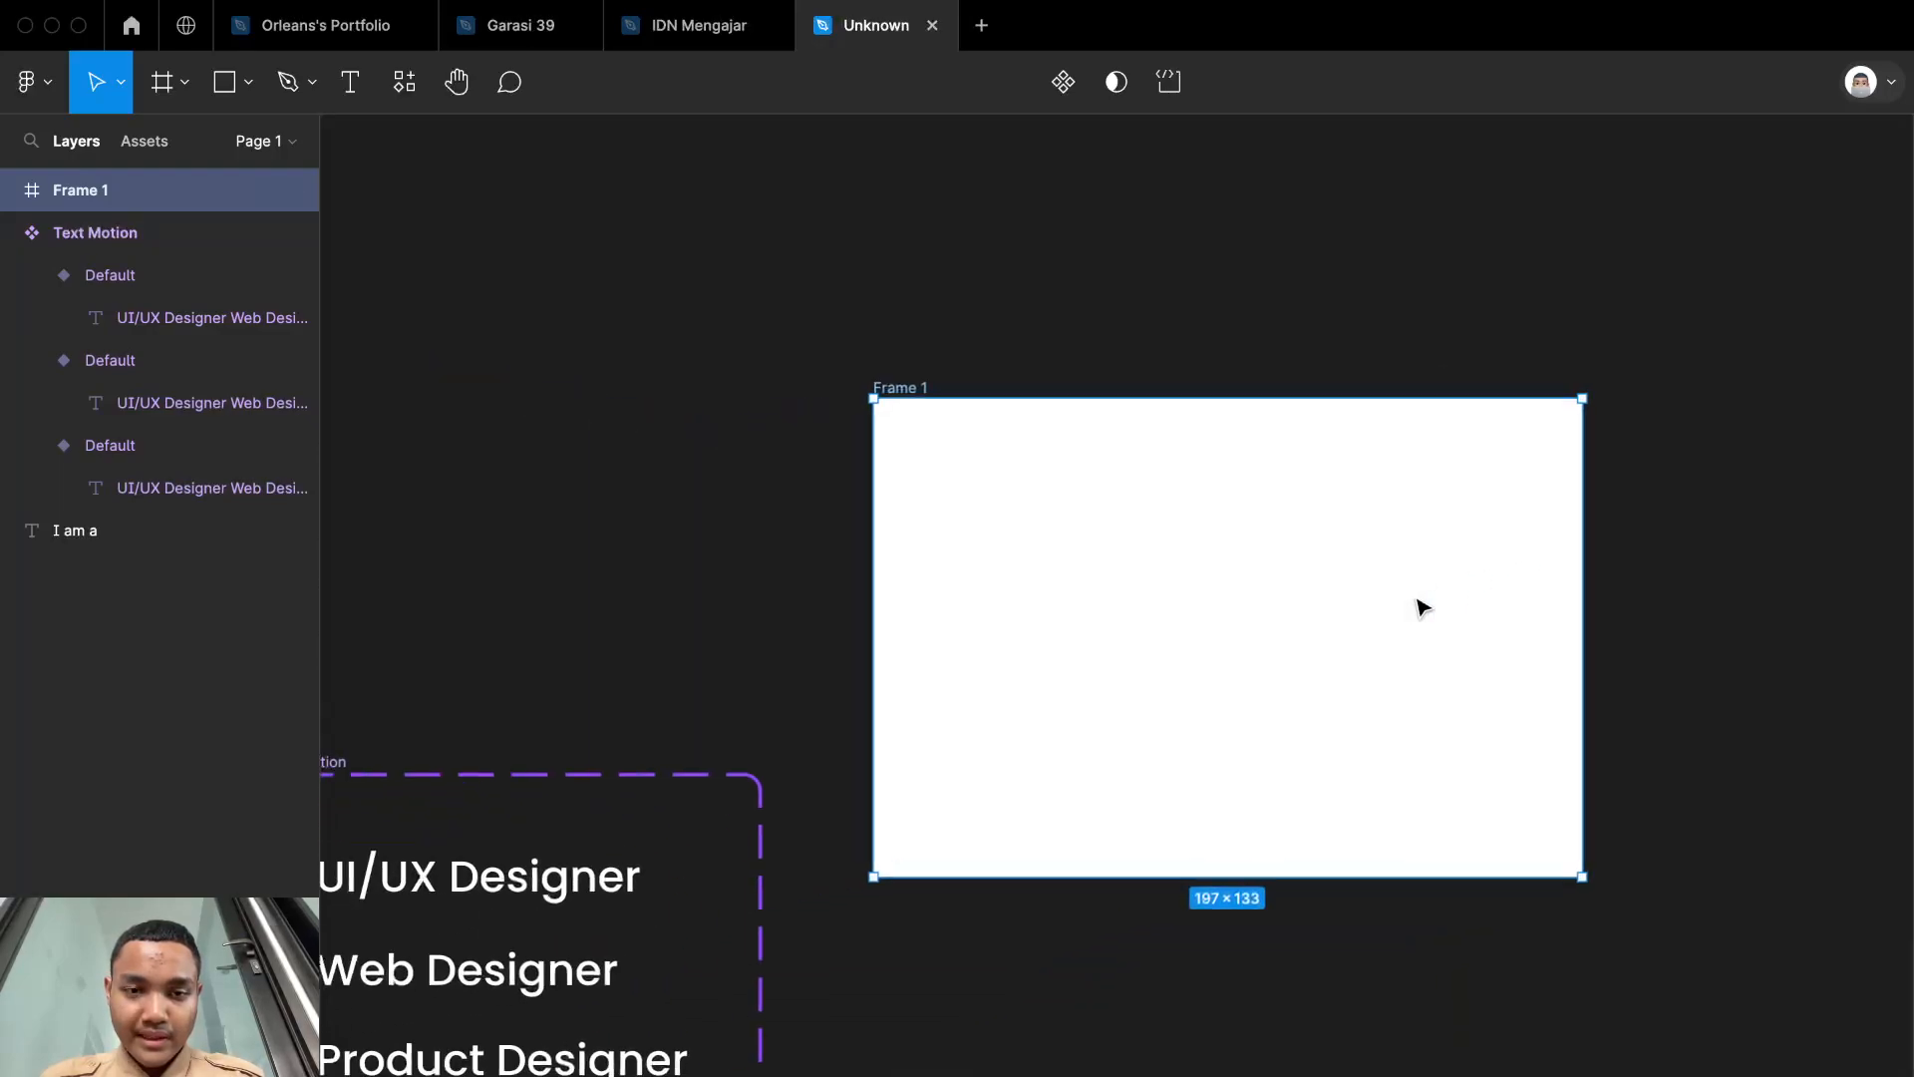
Step: Rename the new frame as Sample
double_click(920, 387)
type("Smple")
left_click(881, 387)
type("a")
left_click(1129, 253)
scroll(804, 778, "left", 5)
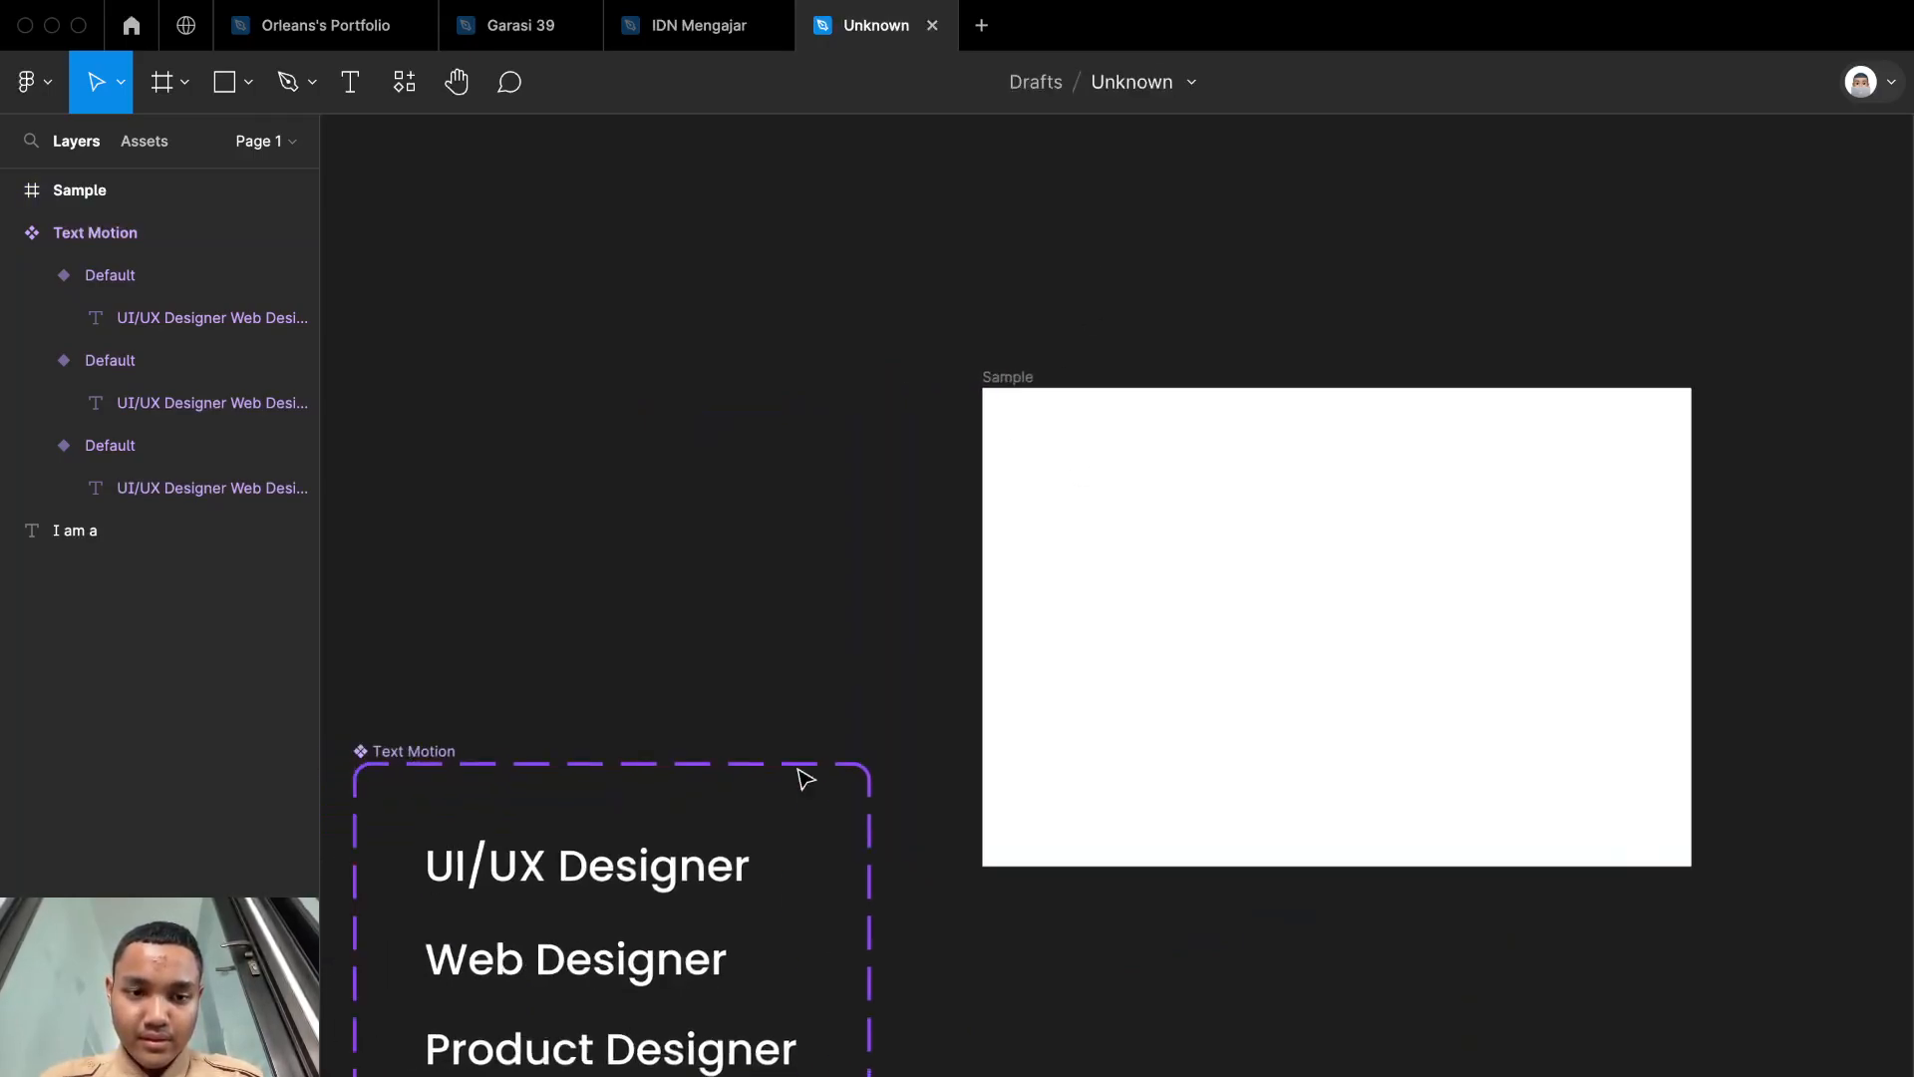
Step: Change the text color of all three Text Motion variants from the component set to near-black
scroll(997, 726, "right", 5)
scroll(1067, 726, "down", 2)
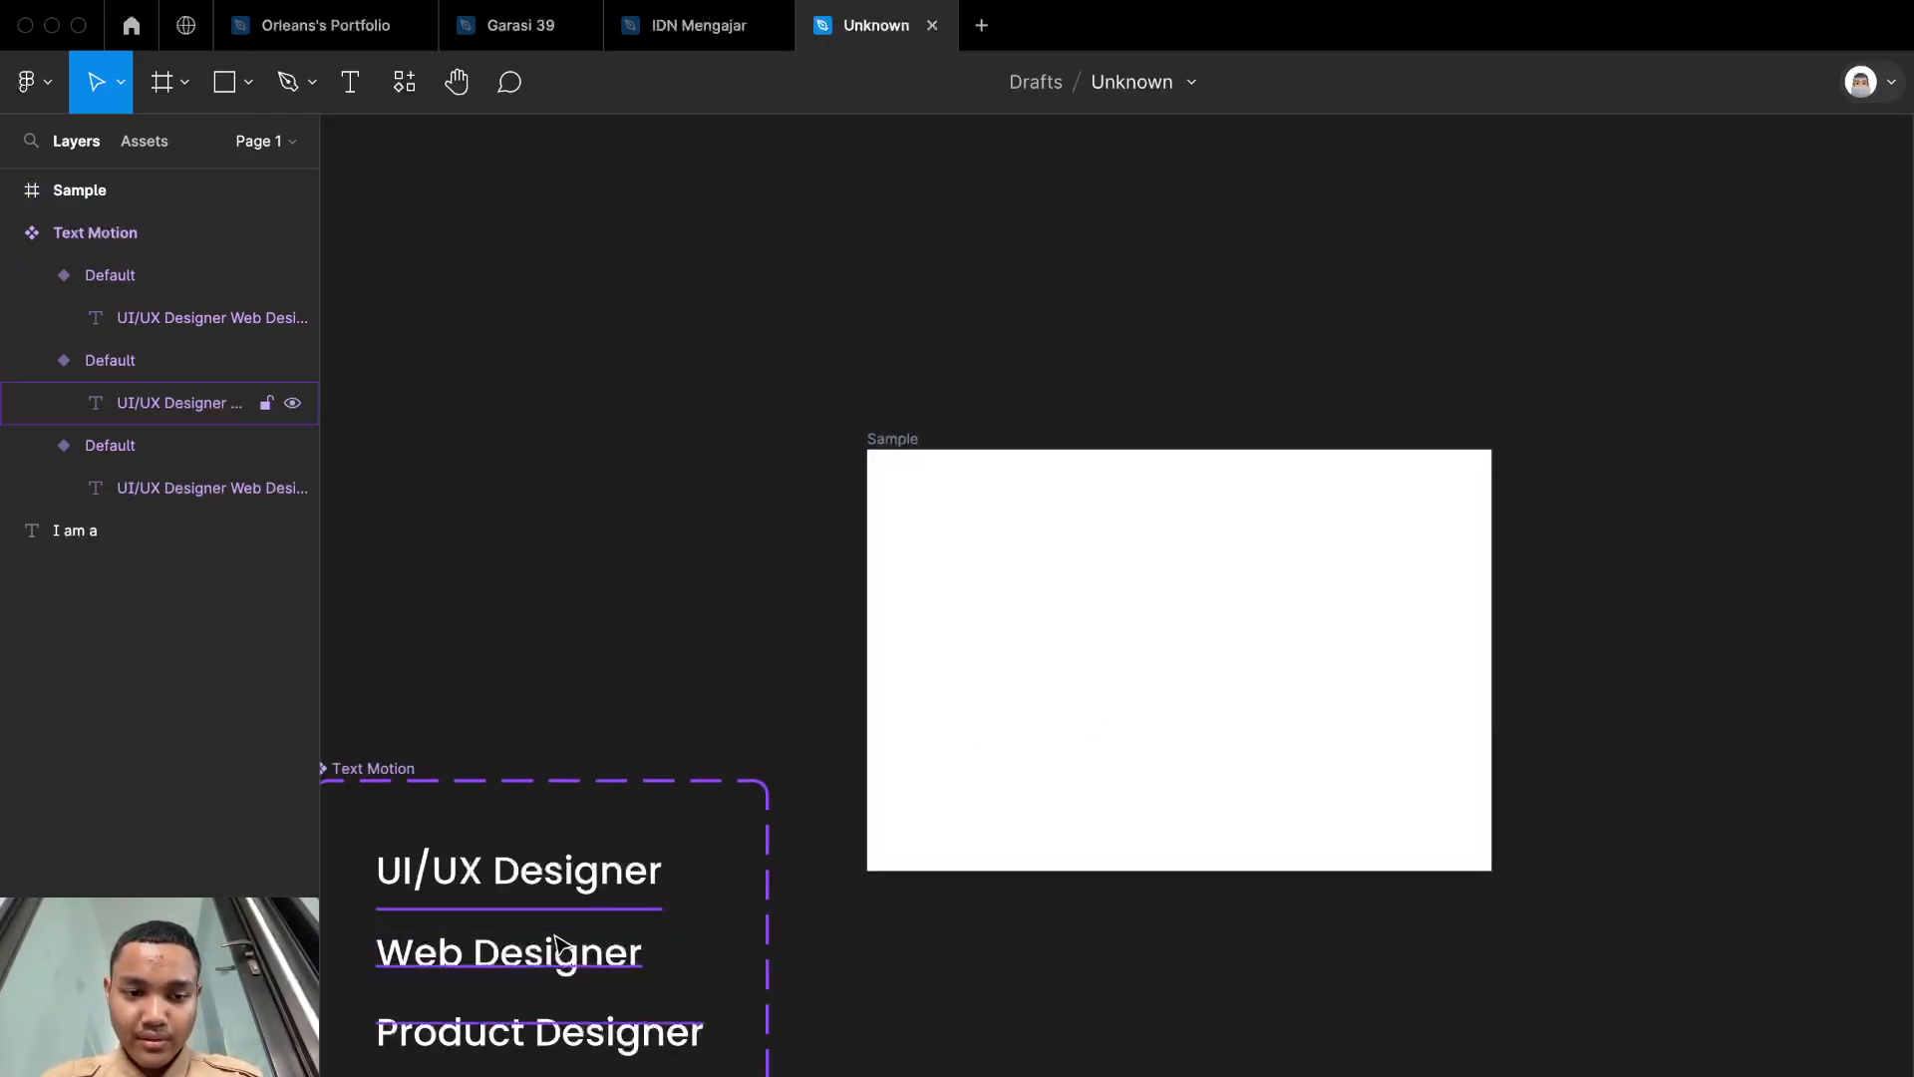
scroll(684, 697, "left", 5)
left_click(555, 768)
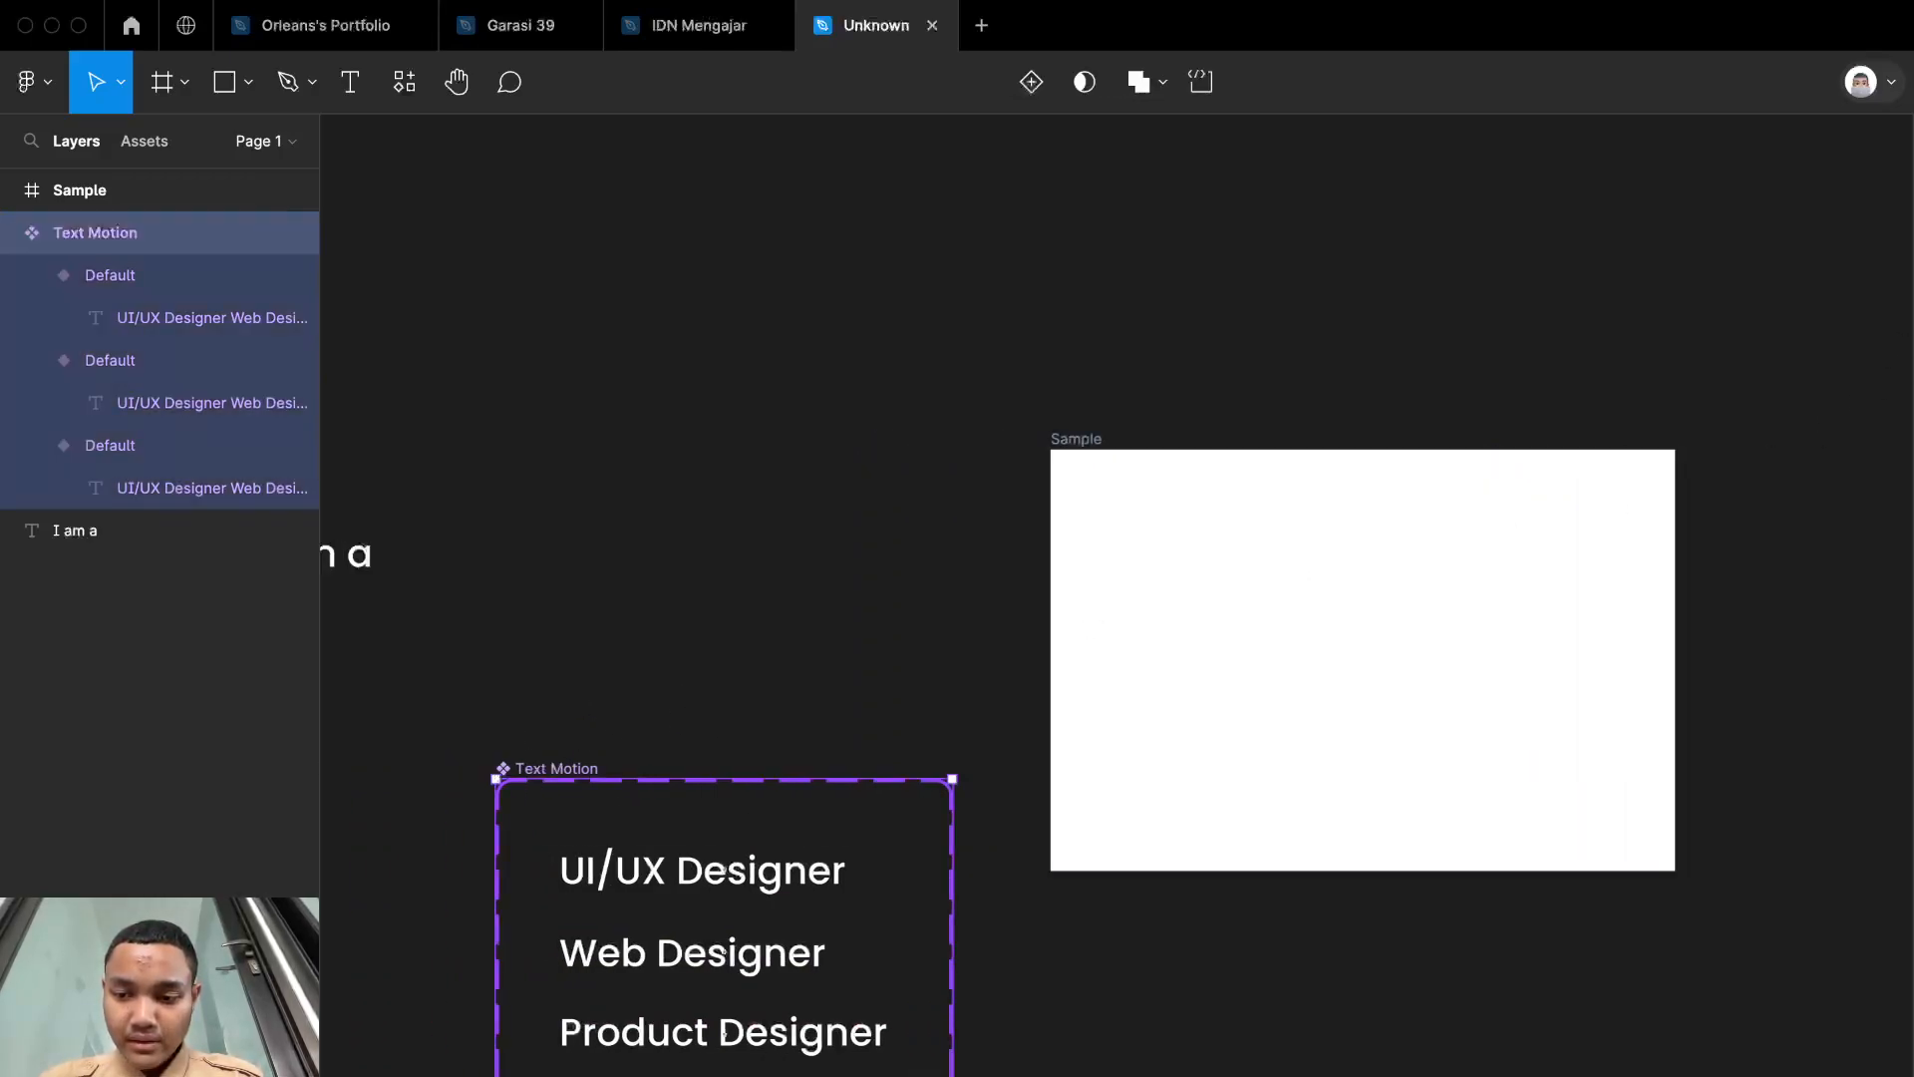
left_click(1913, 897)
left_click_drag(1610, 894, 1562, 1007)
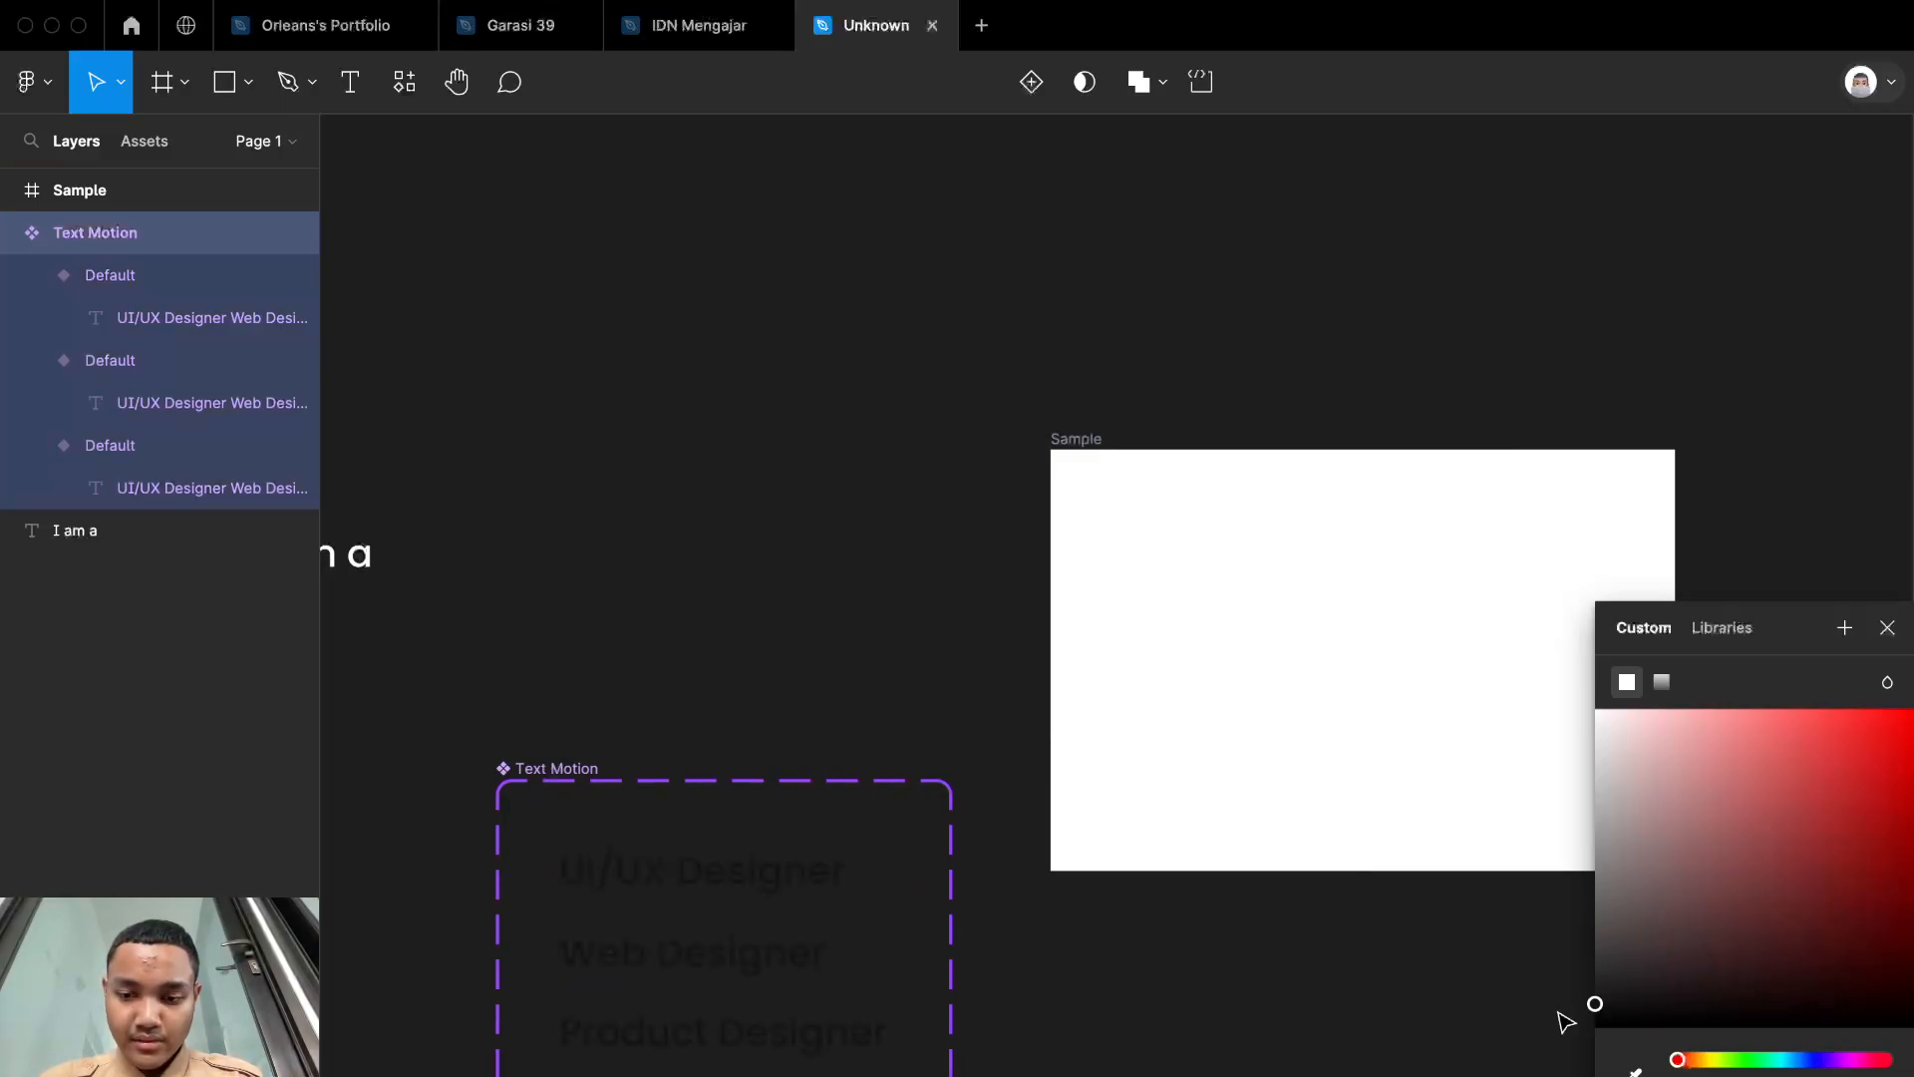
Step: Insert an instance of the local Text Motion component into the middle of the Sample frame
left_click(1246, 573)
left_click(1254, 570)
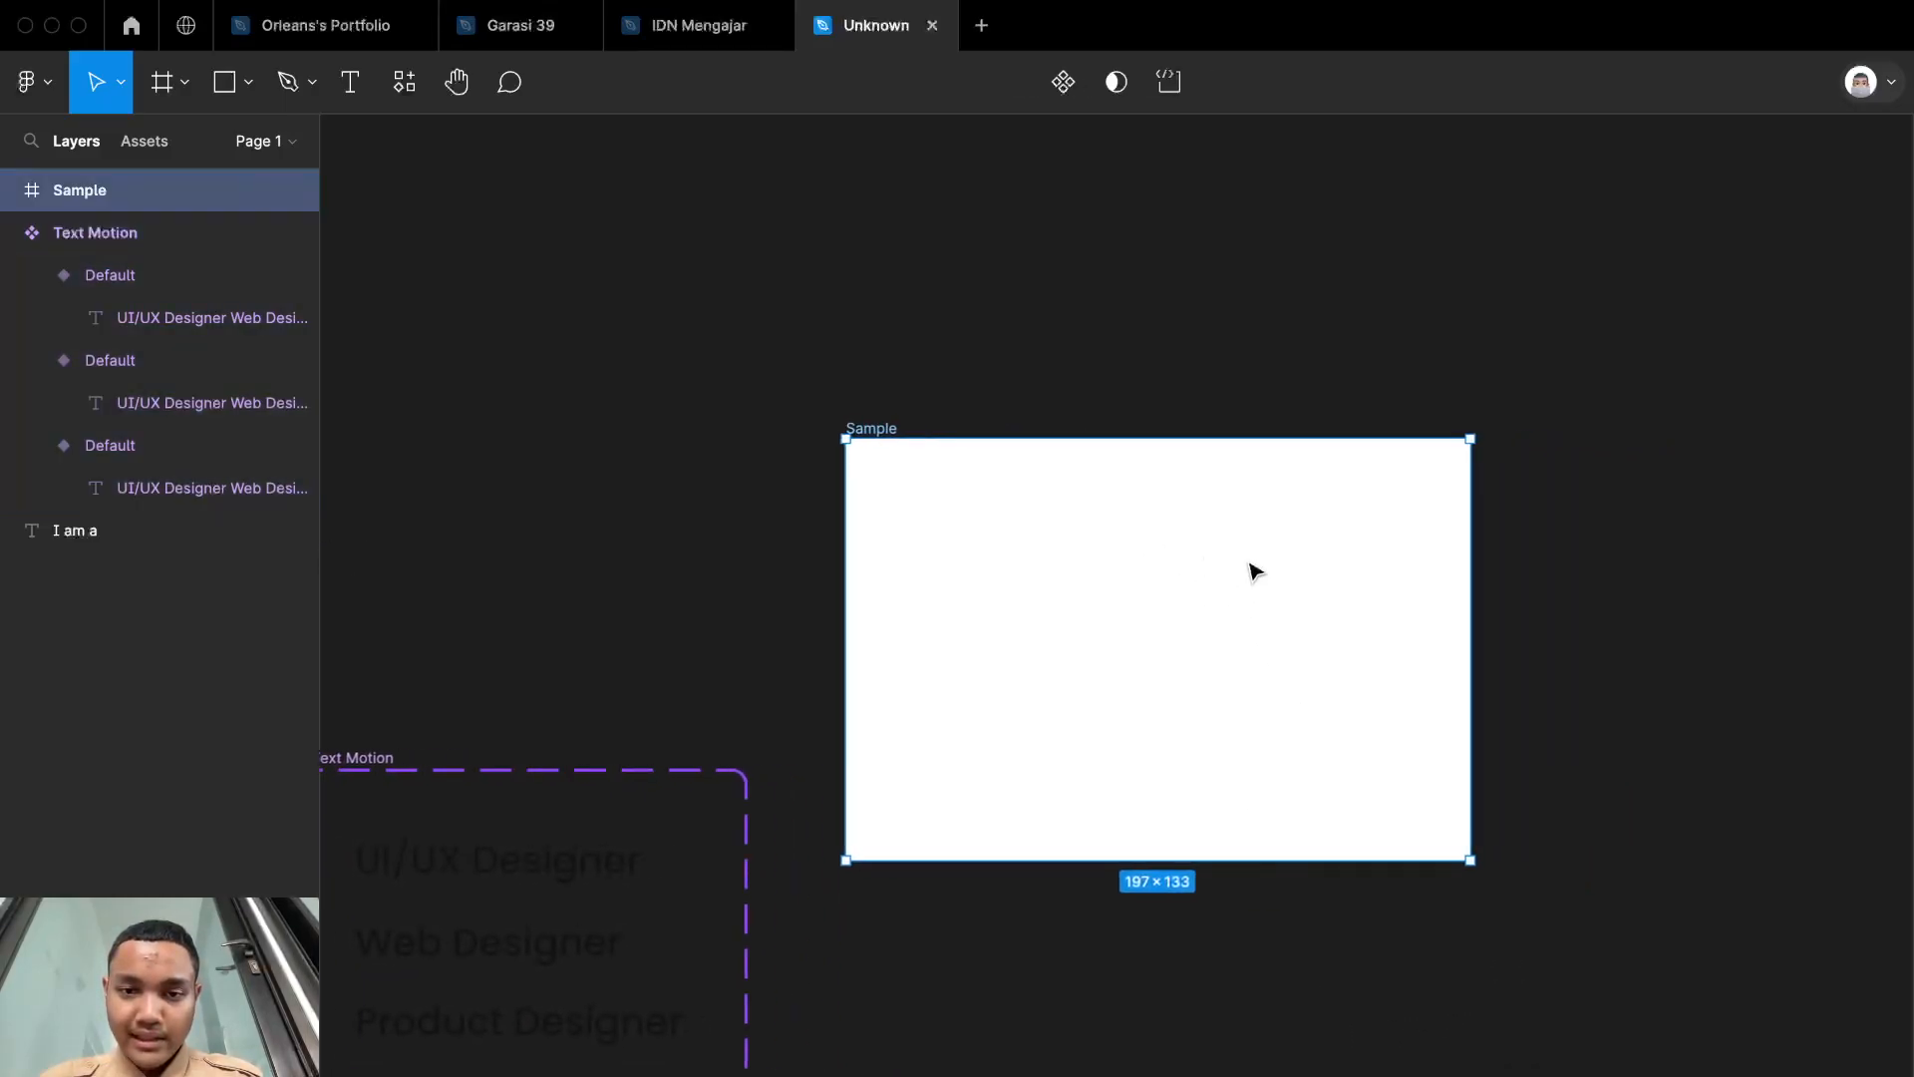
key("shift+2")
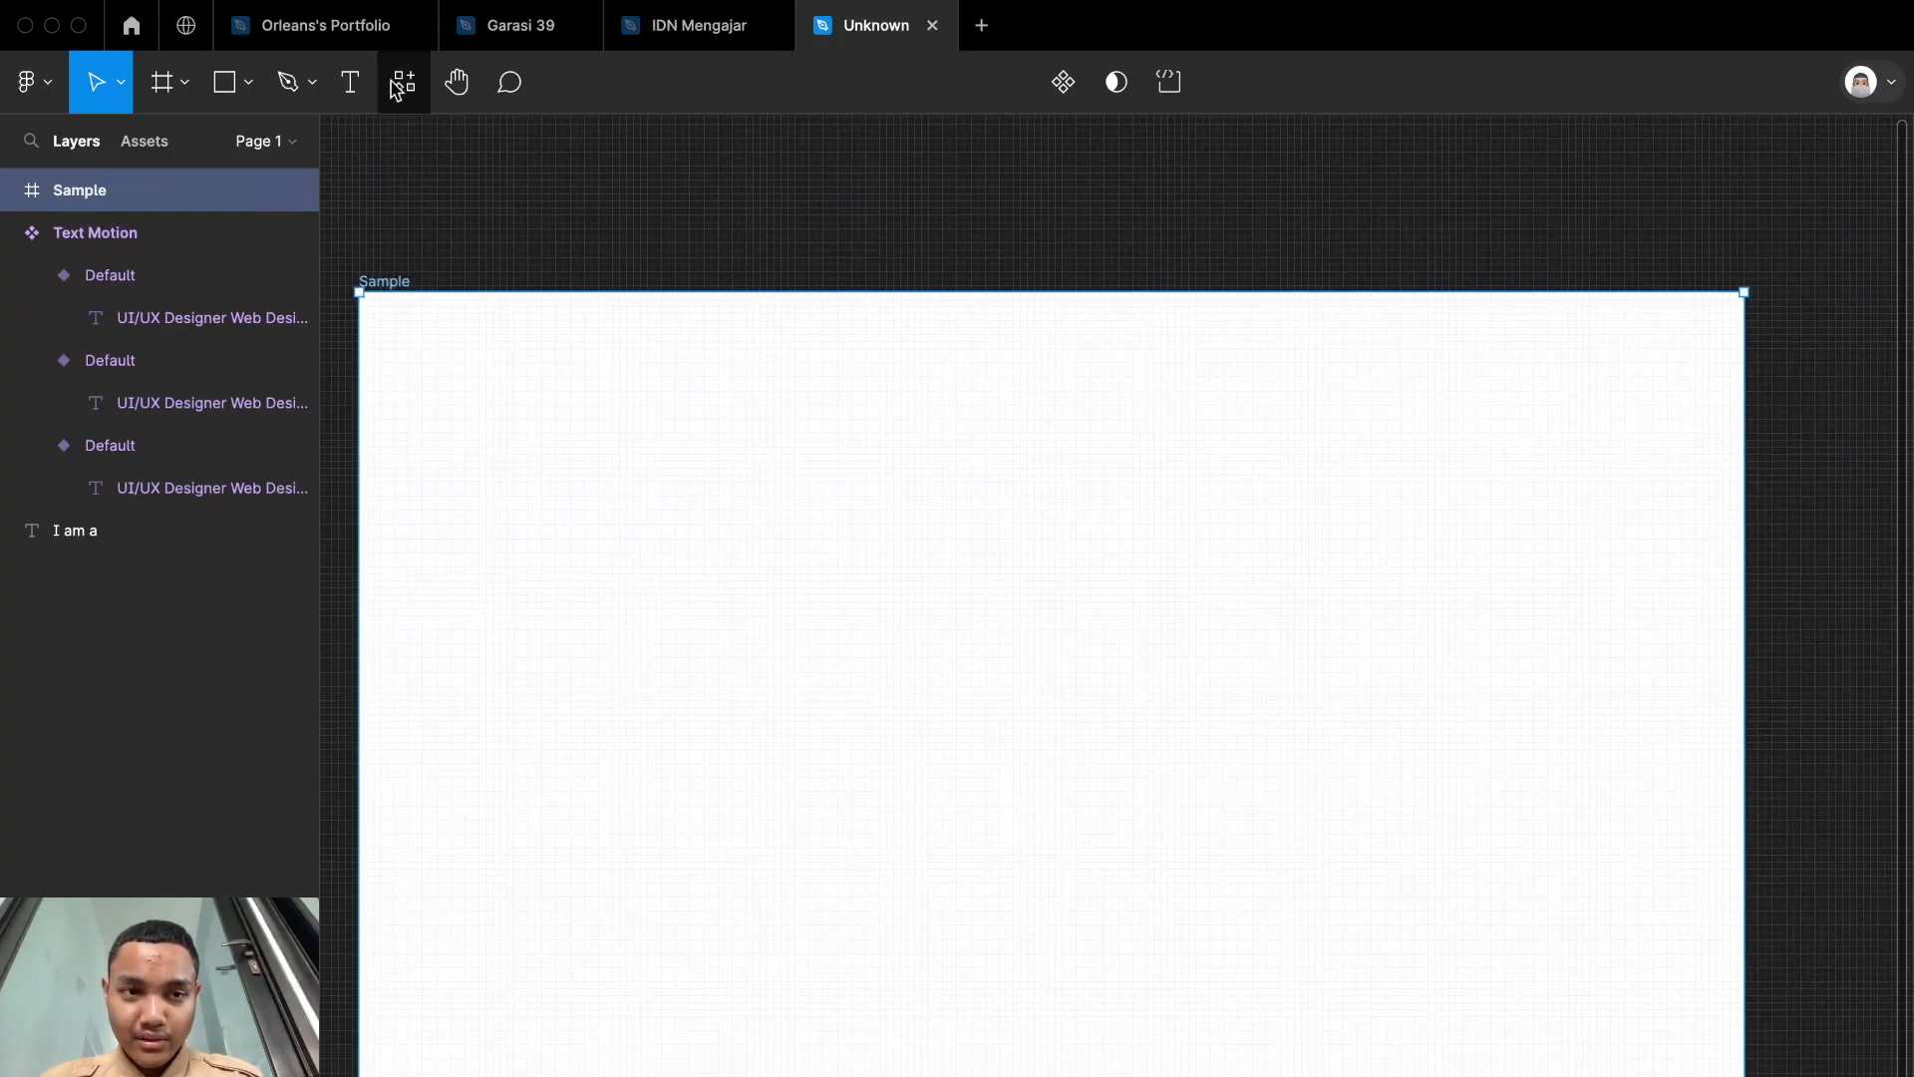
left_click(399, 86)
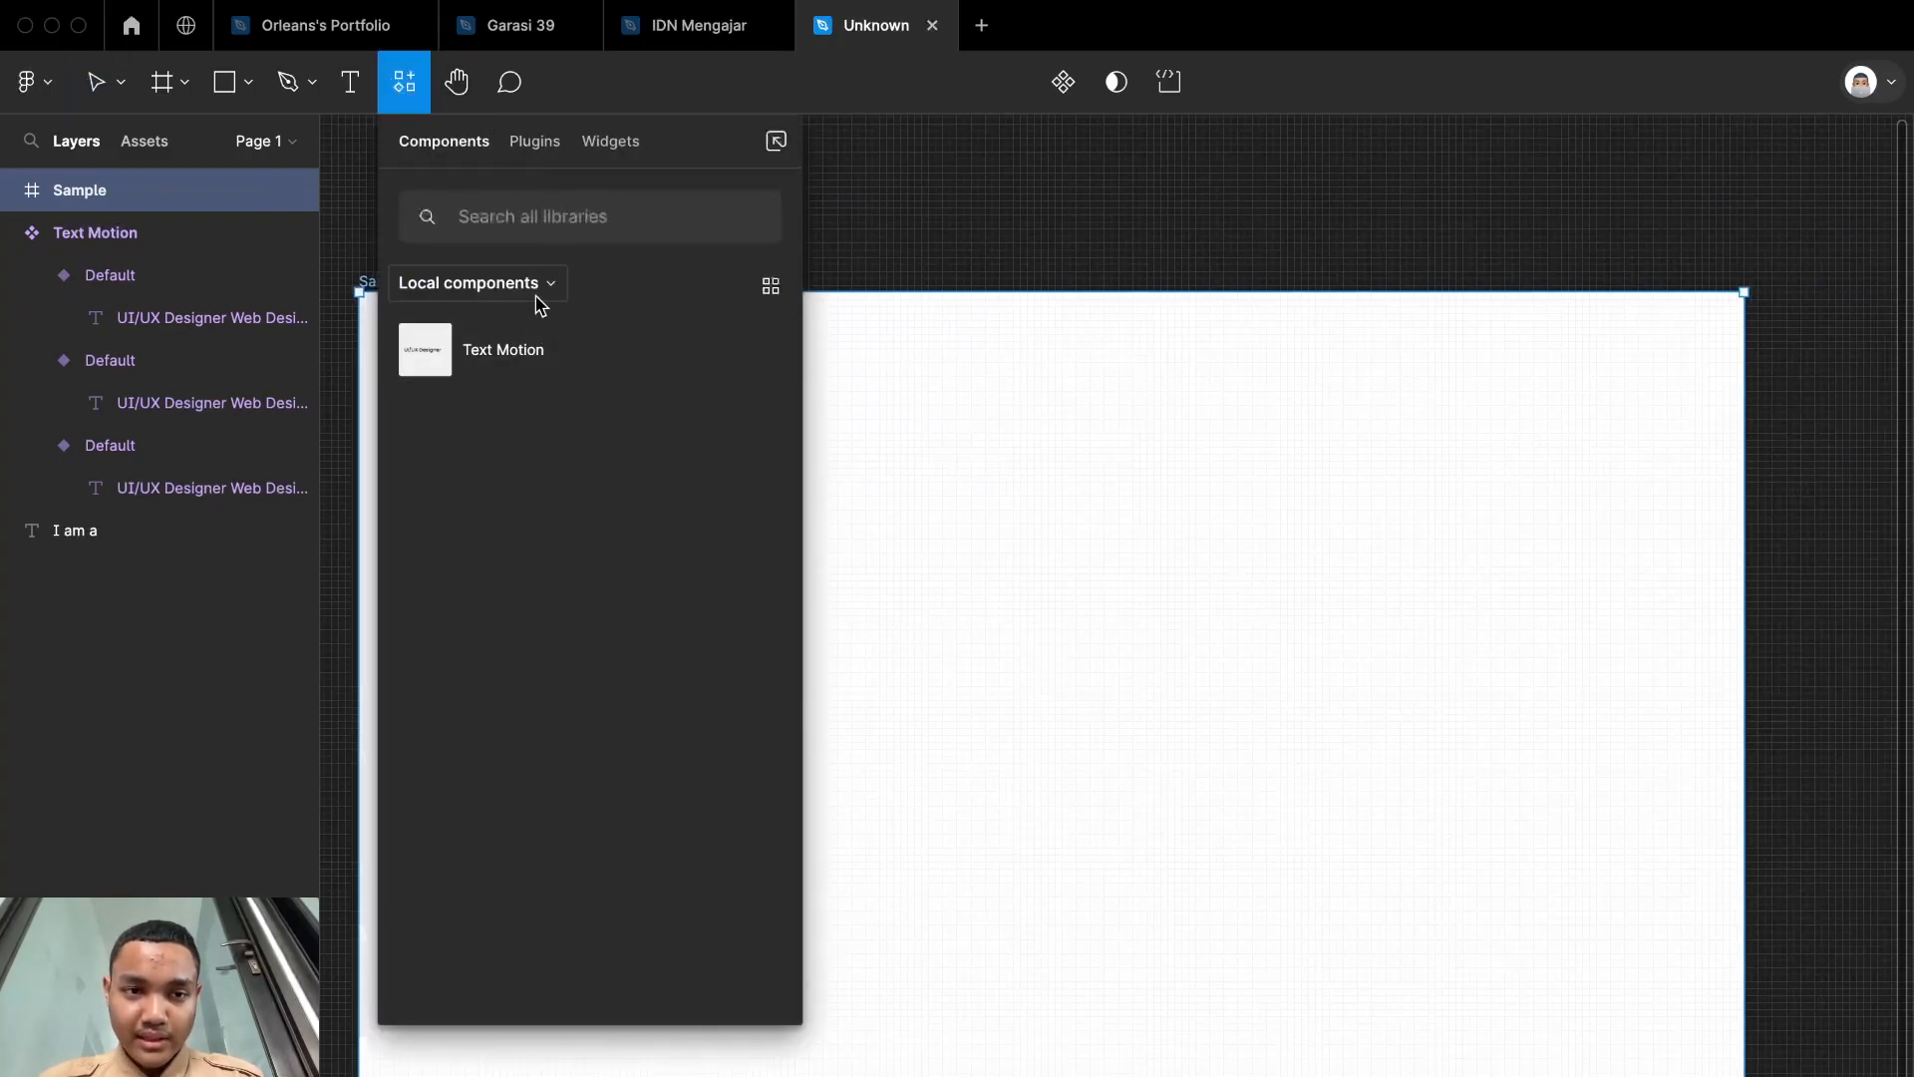
left_click(504, 349)
left_click_drag(1192, 820, 1239, 762)
Step: Move the "I am a" text across the canvas to just outside the left edge of the Sample frame
scroll(1240, 762, "left", 5)
scroll(1240, 762, "left", 5)
left_click(705, 658)
left_click_drag(705, 658, 1380, 714)
scroll(1380, 714, "right", 2)
scroll(1785, 710, "up", 5)
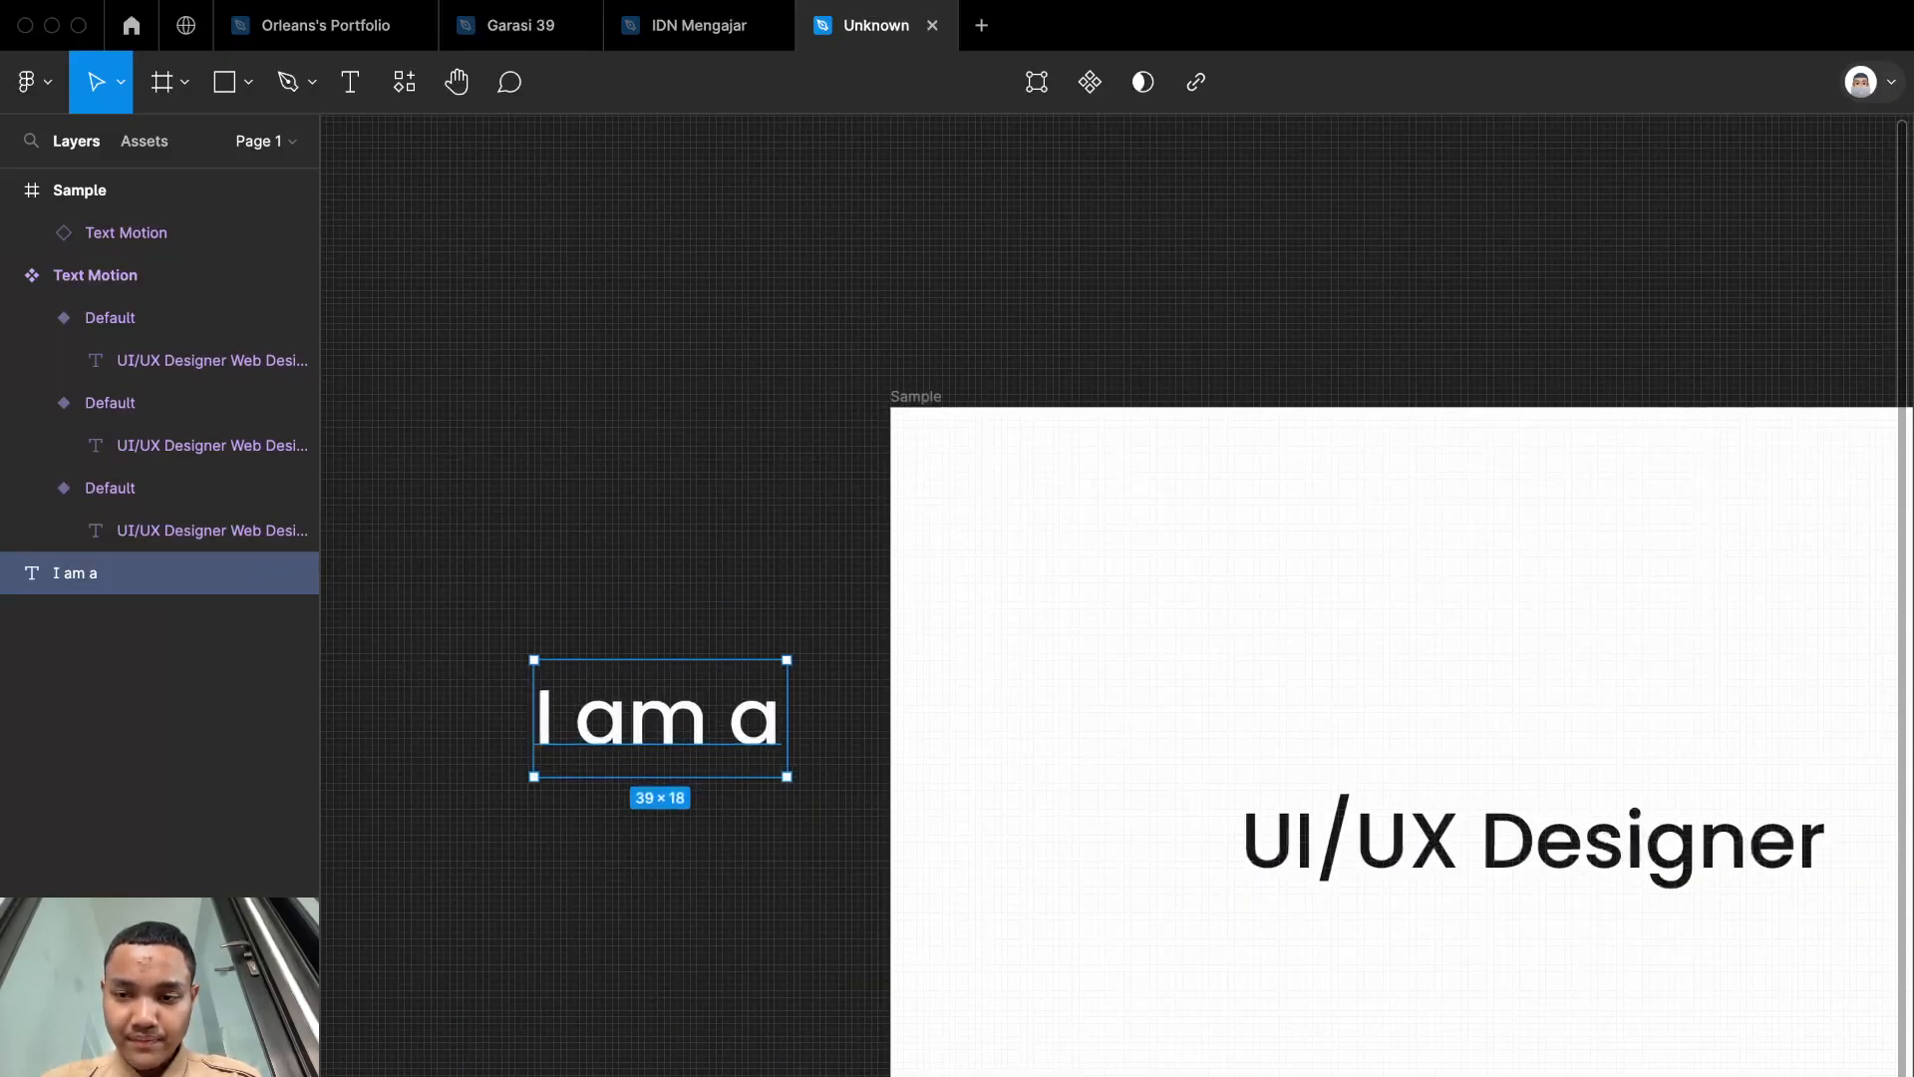
Step: Place the "I am a" text inside the Sample frame directly before "UI/UX Designer" and color it near-black
left_click(1913, 935)
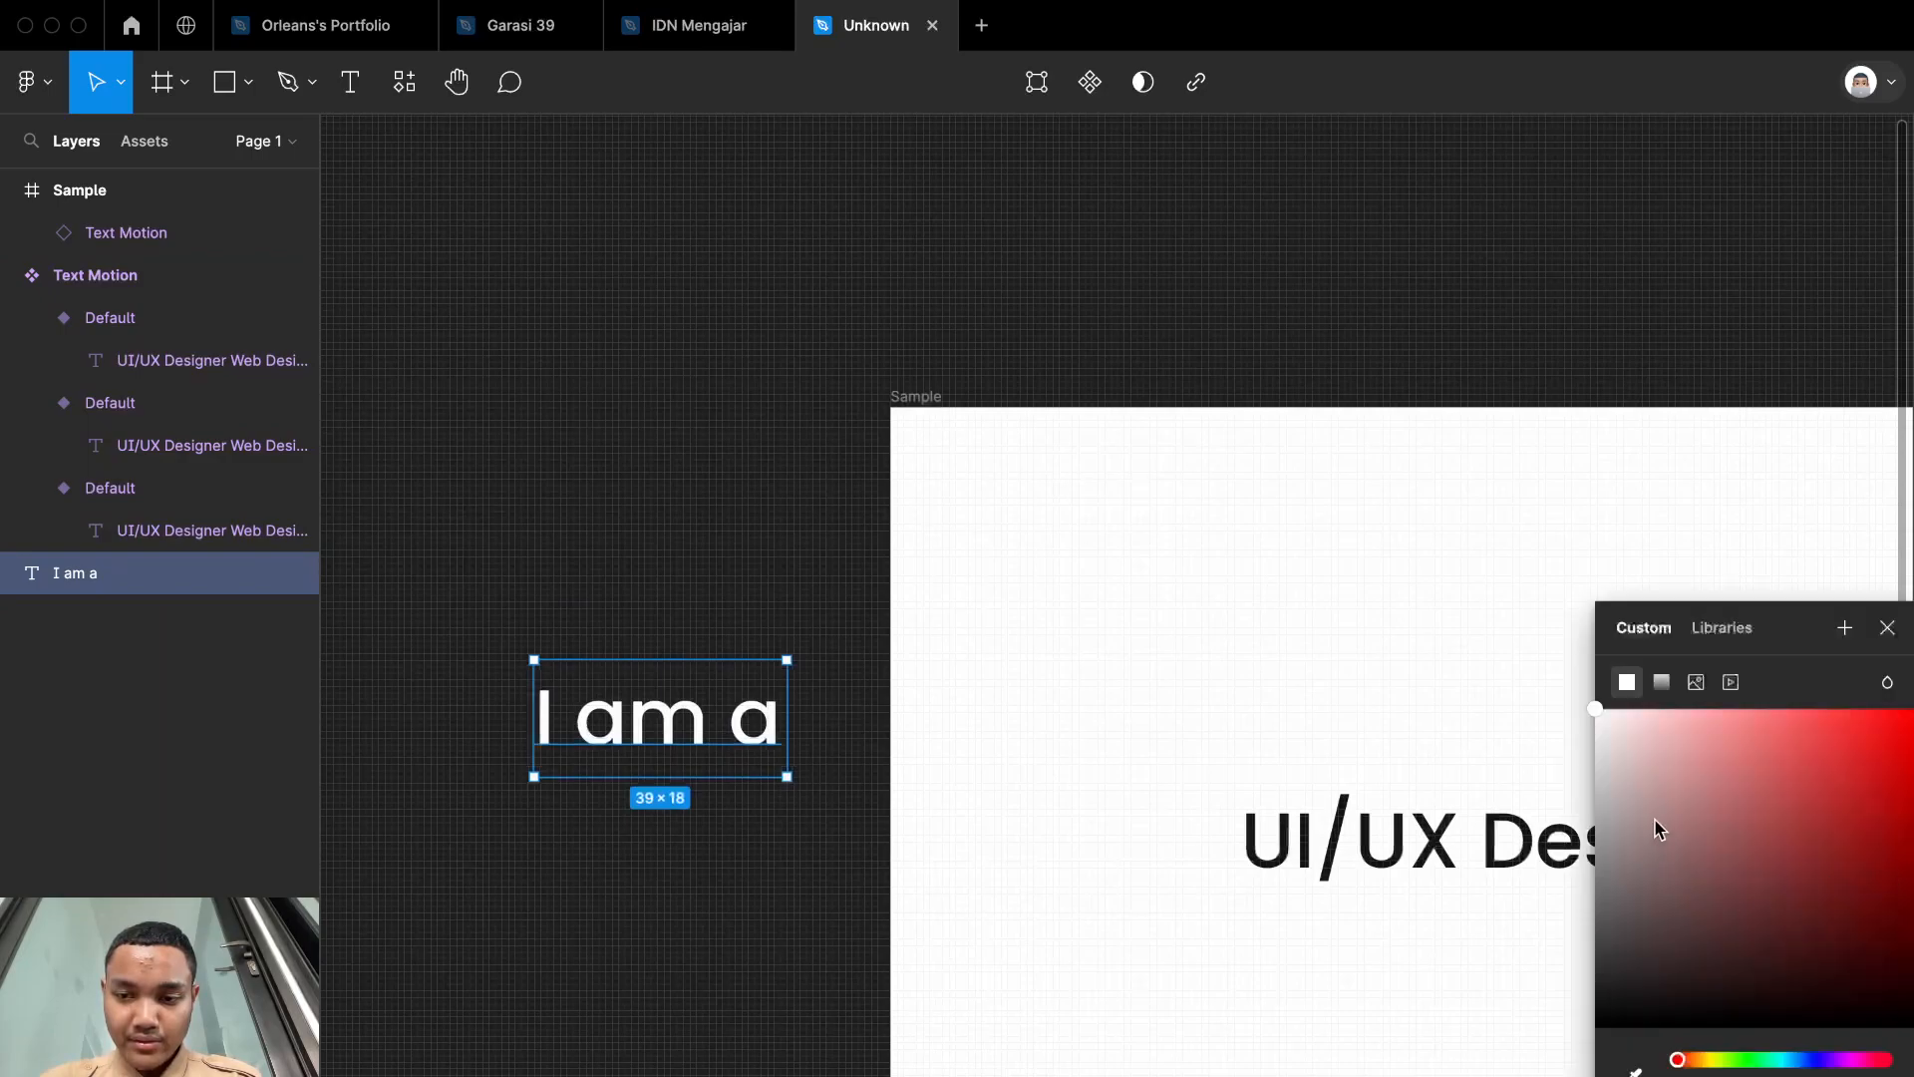
left_click_drag(1655, 827, 1911, 709)
left_click_drag(649, 727, 1082, 867)
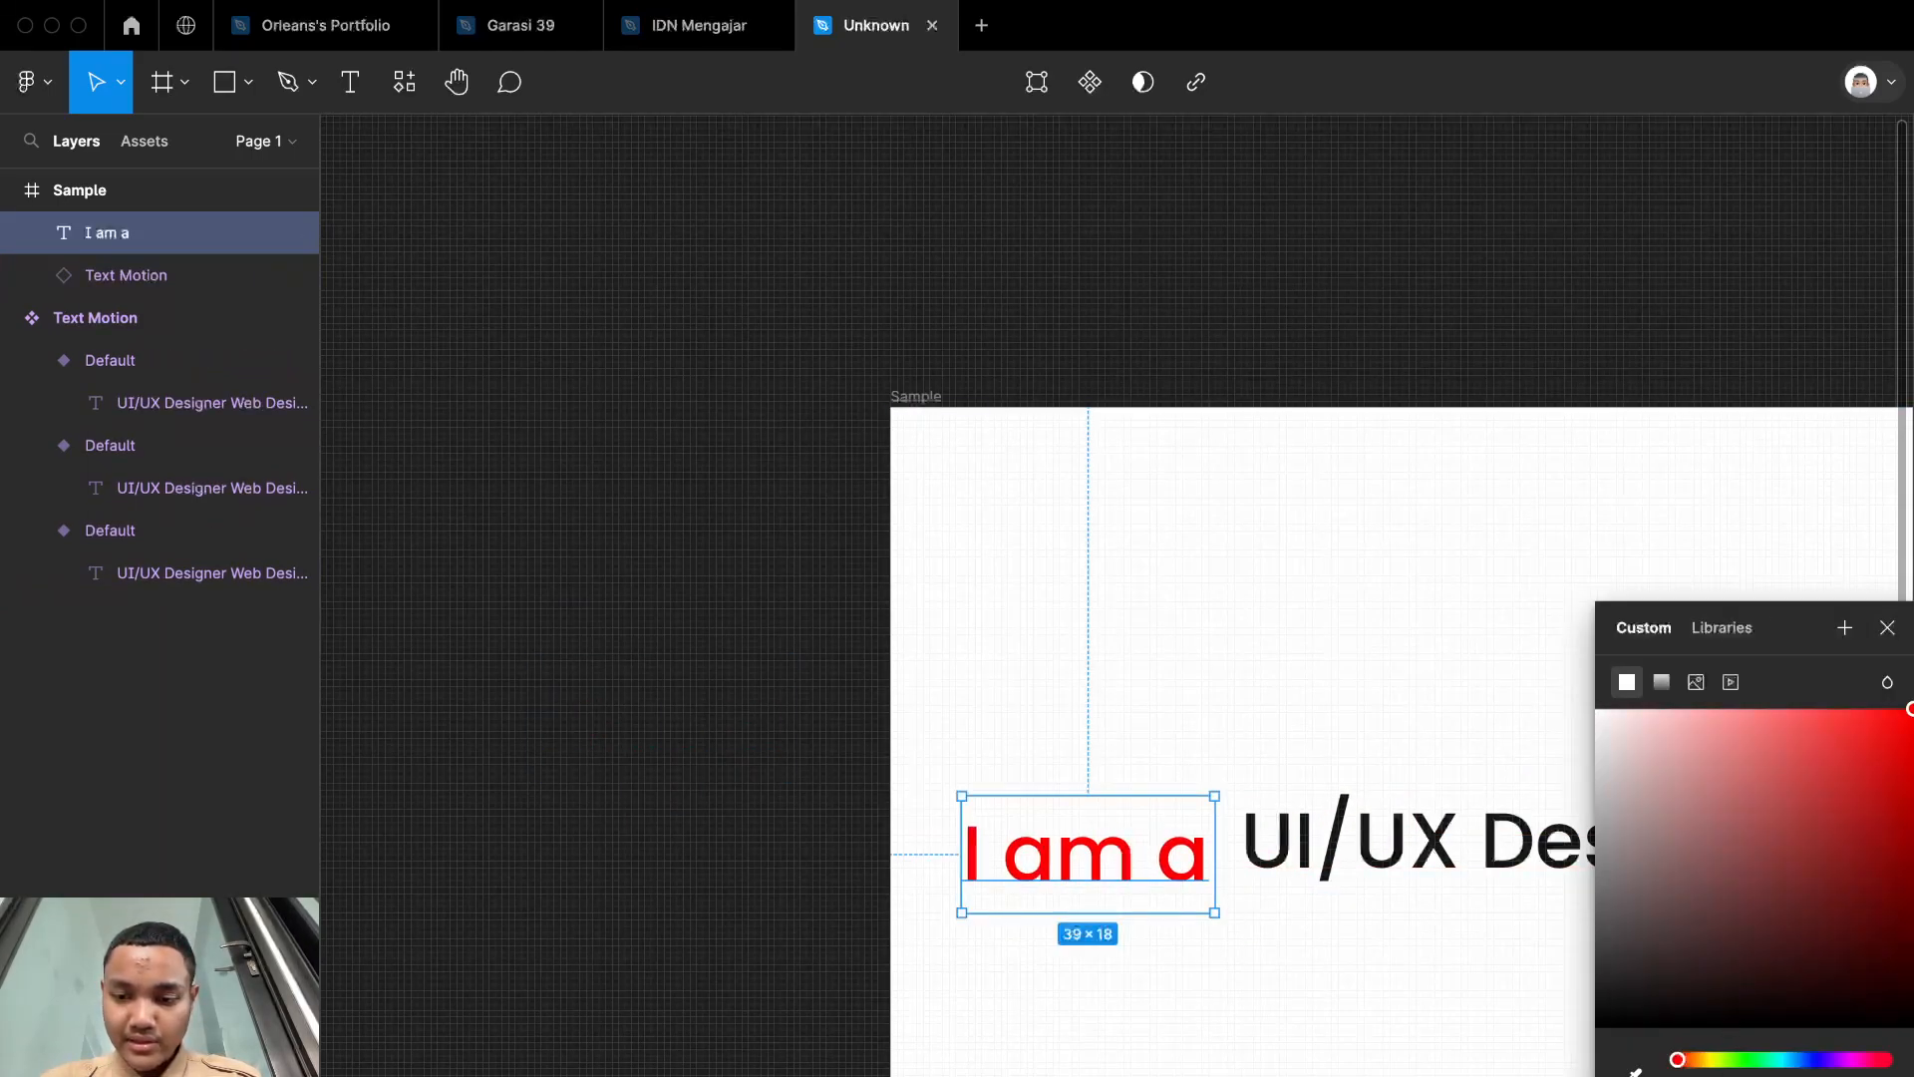
left_click_drag(1911, 709, 1596, 1004)
scroll(1300, 847, "right", 2)
scroll(1299, 847, "up", 1)
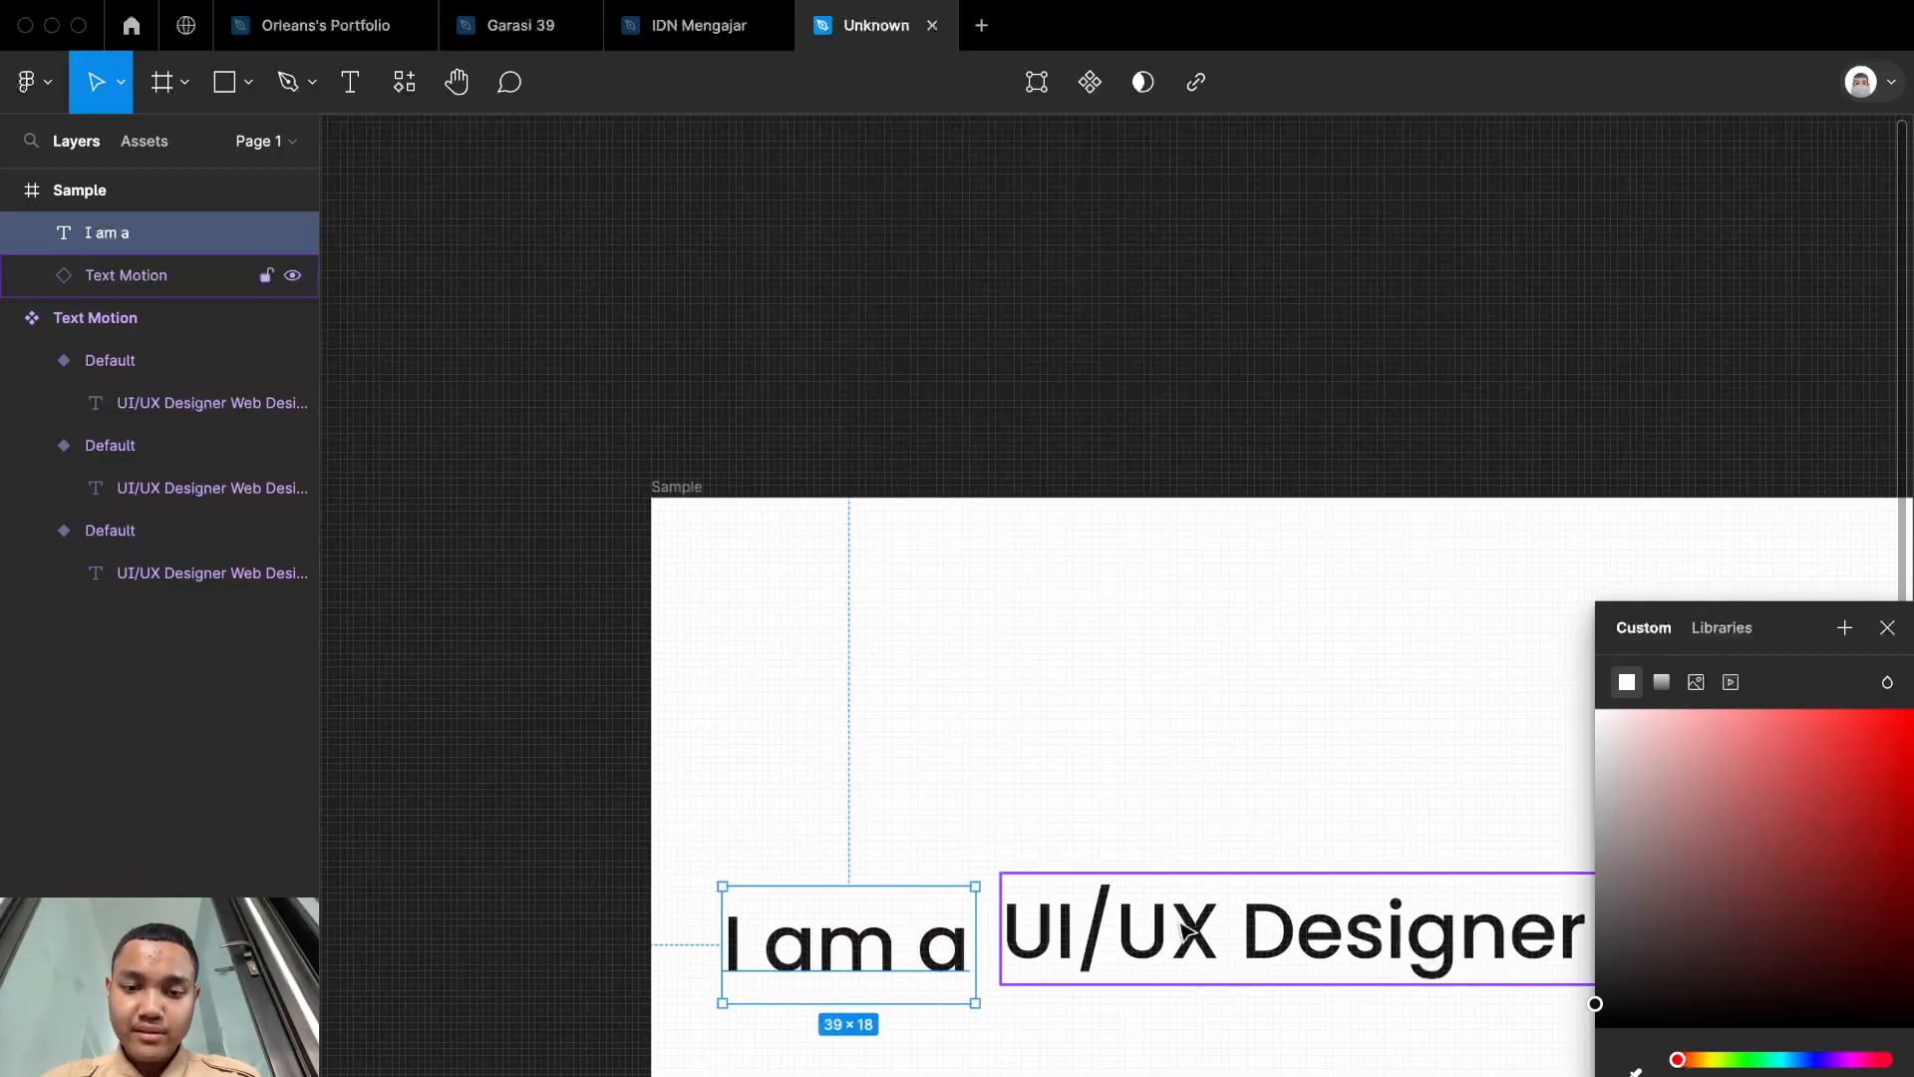
left_click(1296, 465)
Step: Change the text color of all Text Motion variants to a medium gray from the component set
left_click(1391, 945)
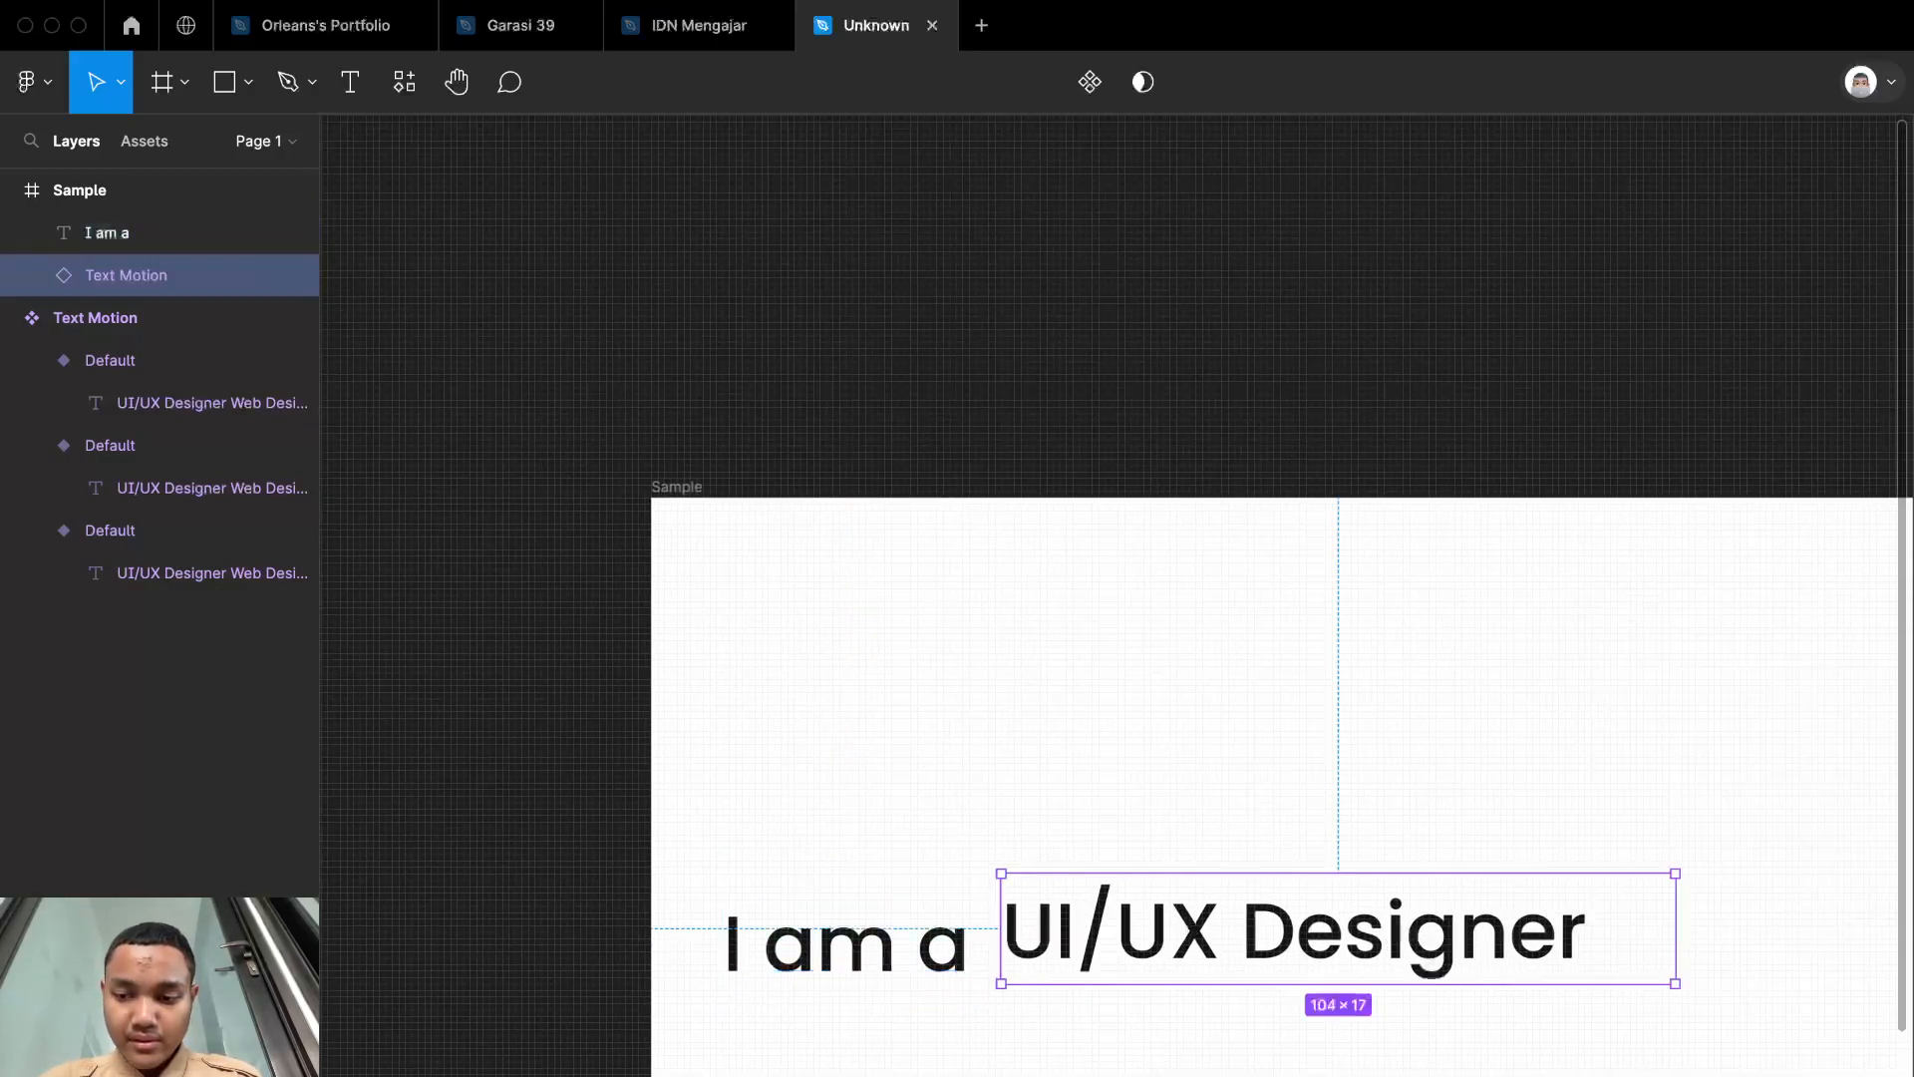
scroll(1512, 1009, "down", 5)
scroll(1512, 1009, "left", 3)
scroll(1512, 1009, "down", 1)
scroll(681, 998, "down", 1)
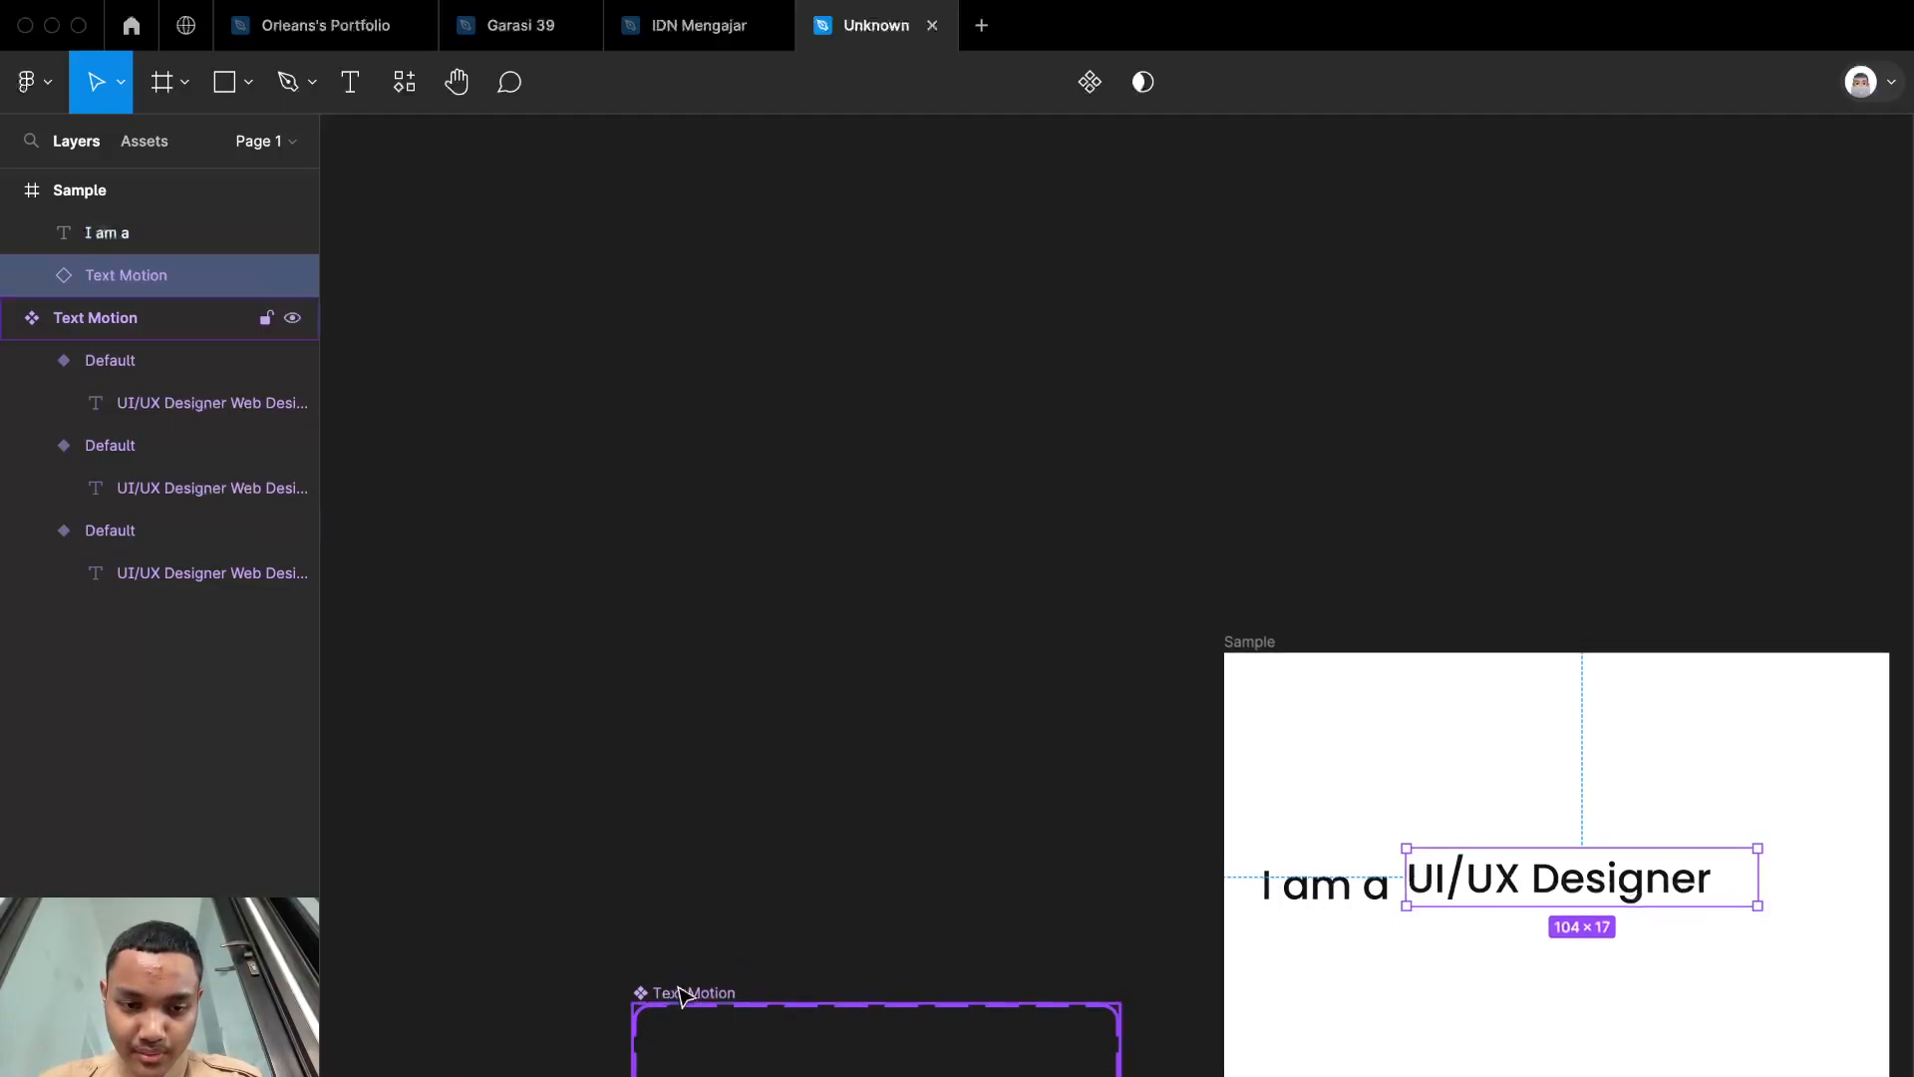
left_click(687, 994)
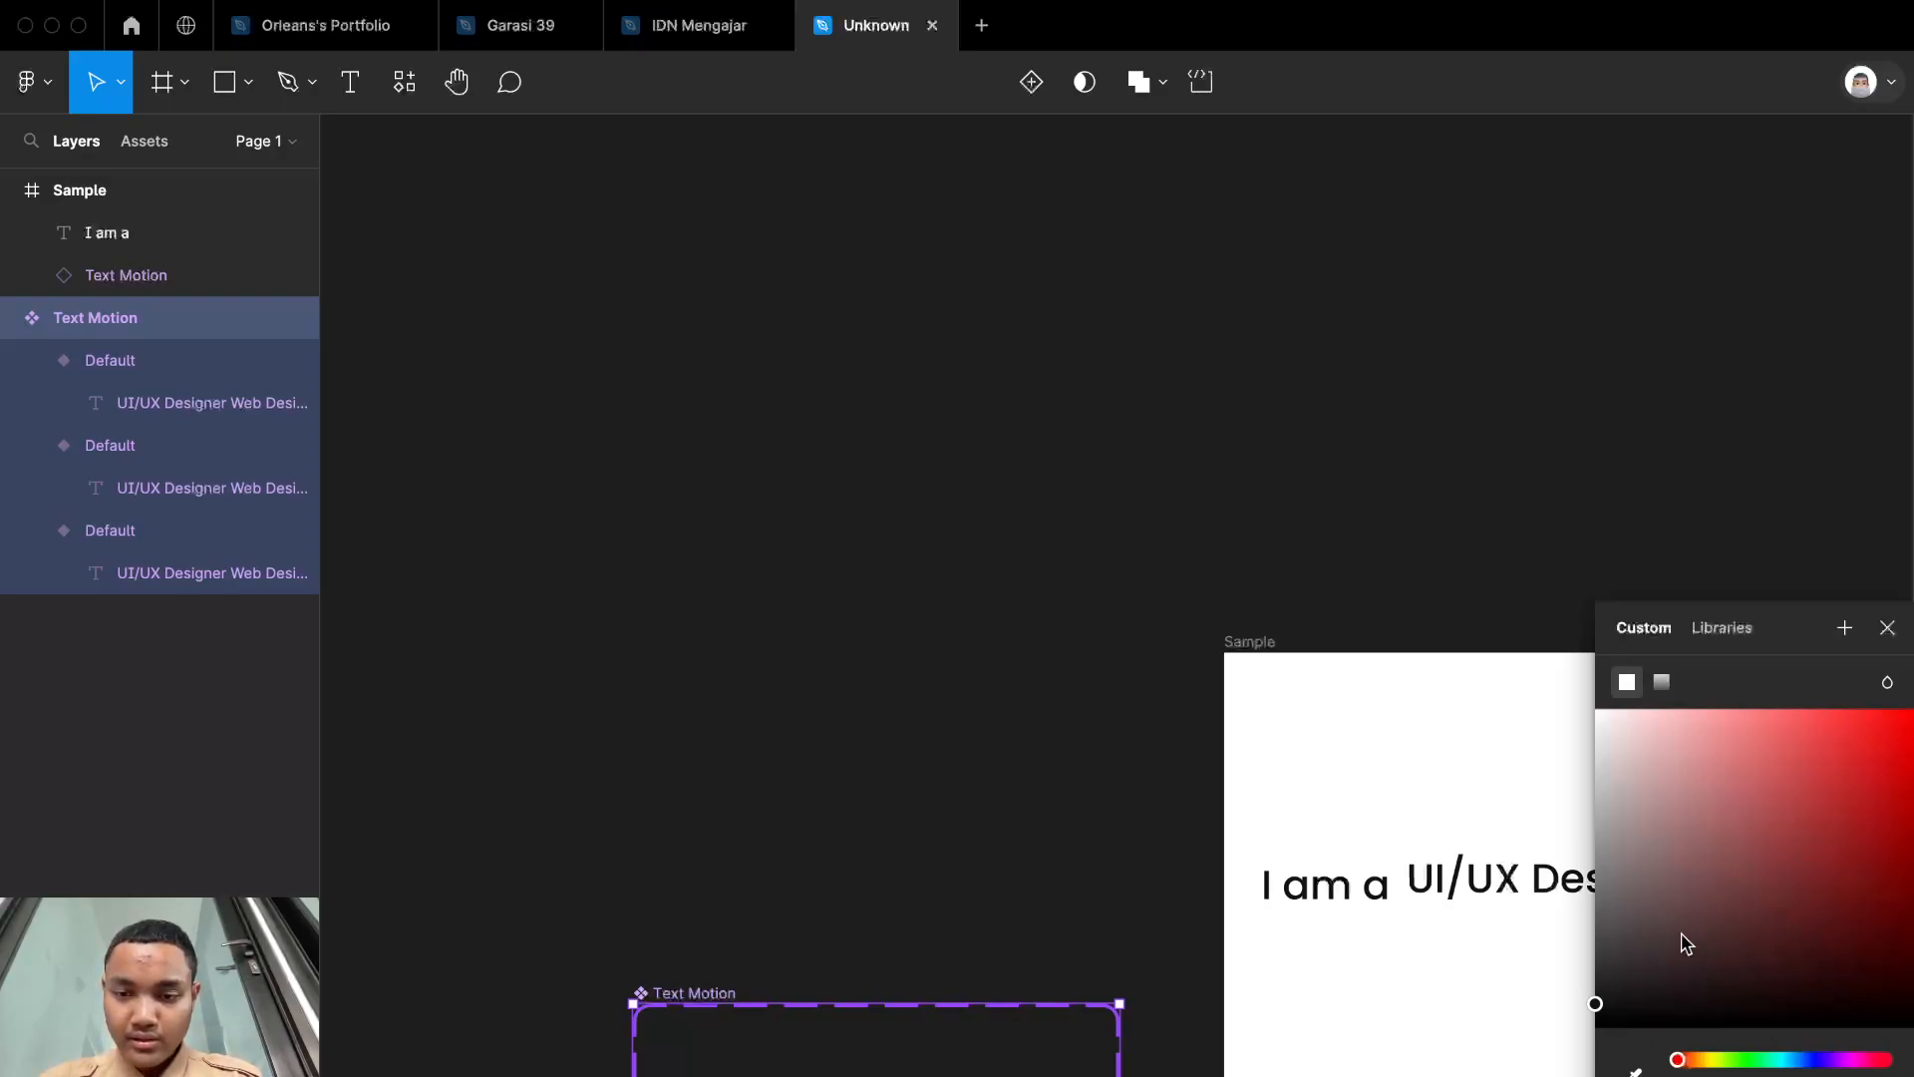
left_click(1641, 885)
left_click(1887, 627)
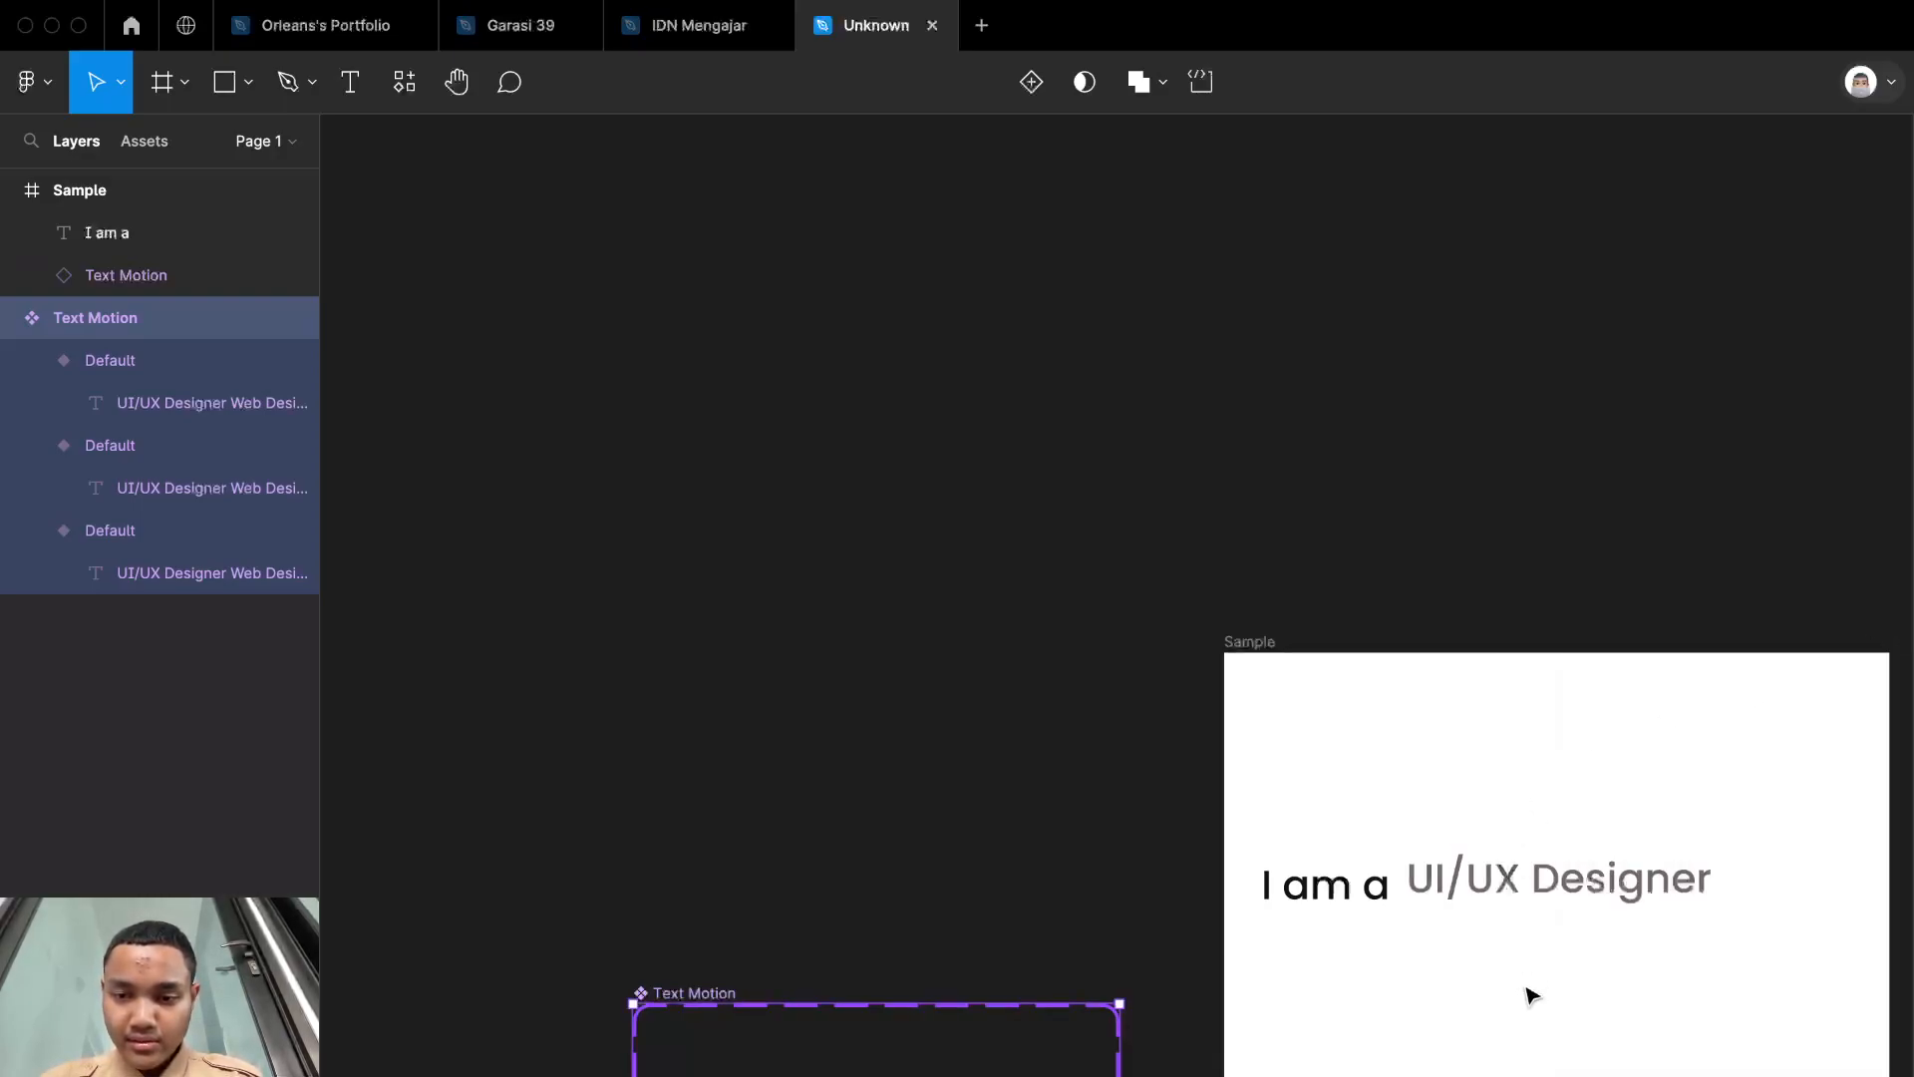
Step: Line up "I am a" vertically with the Text Motion instance and center the pair horizontally in the Sample frame
scroll(1532, 995, "right", 5)
left_click(1217, 895)
left_click(1040, 903)
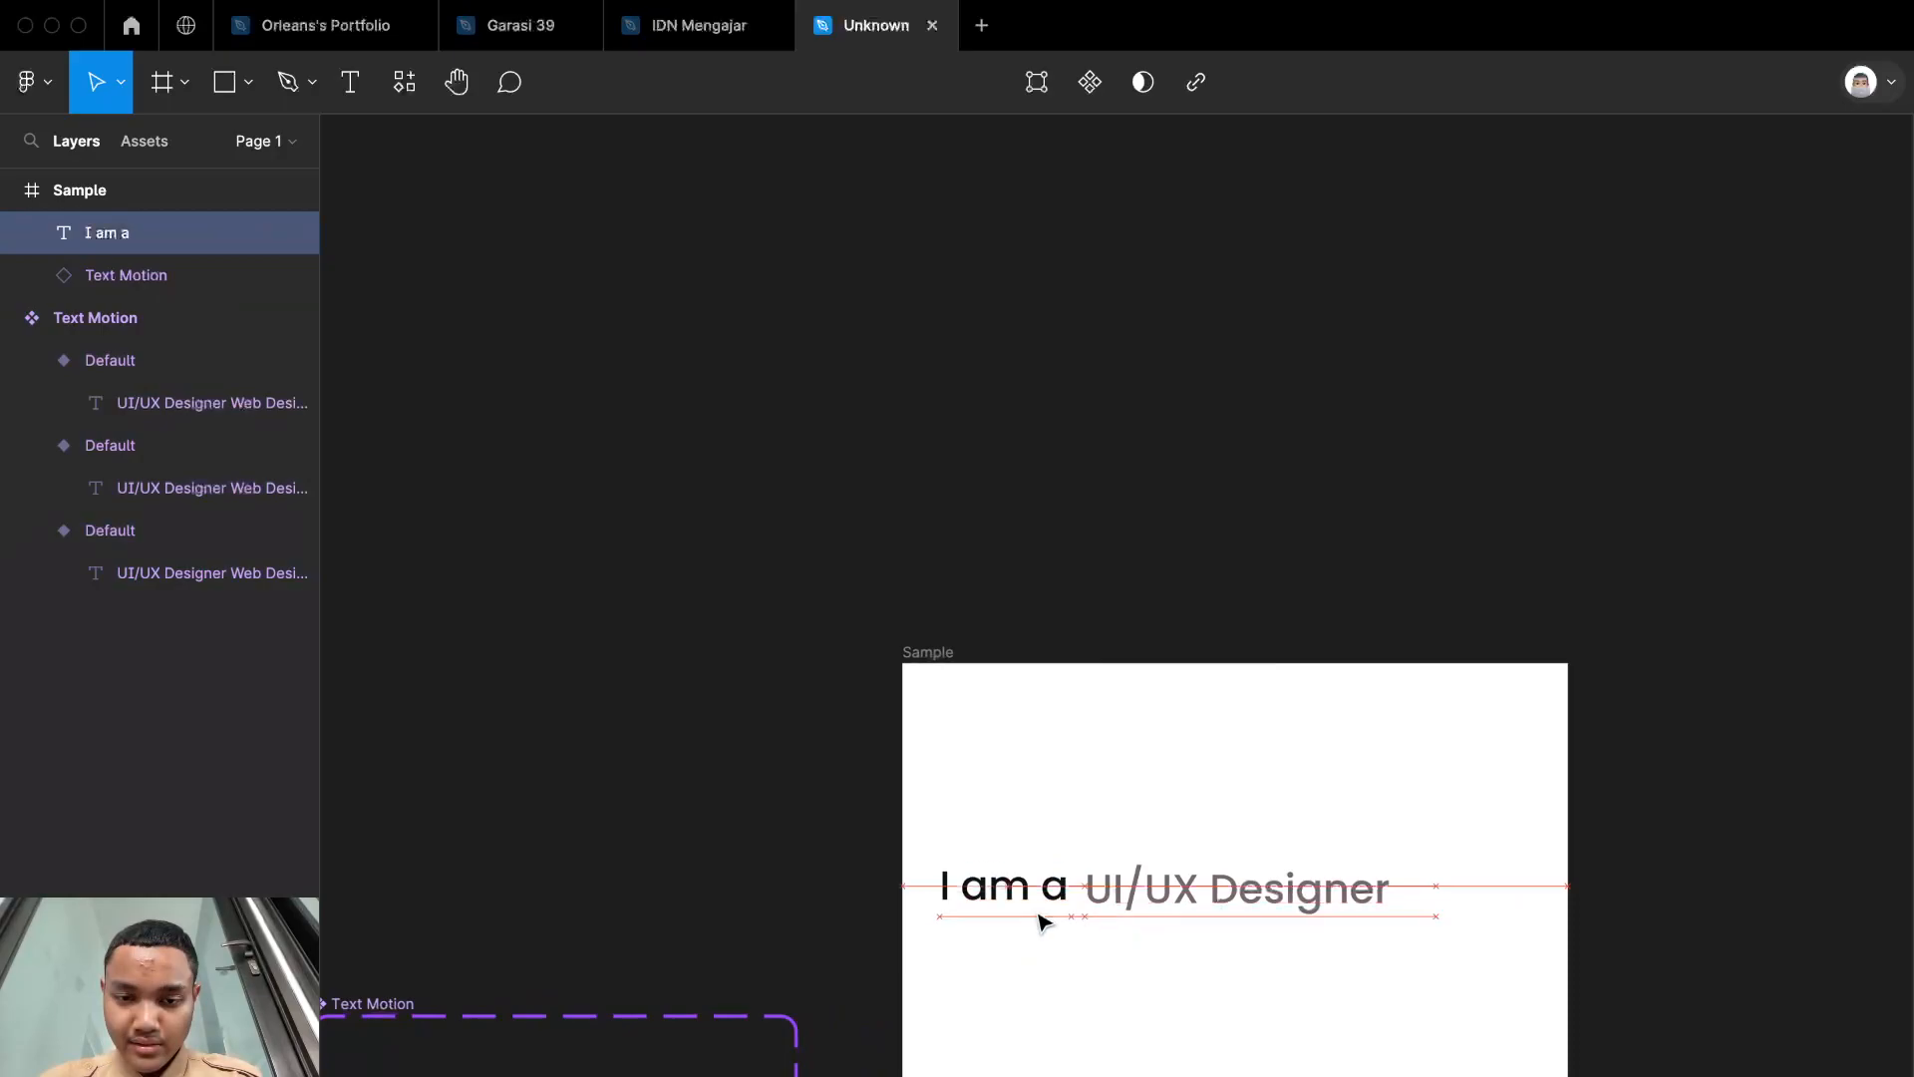
left_click(1279, 887, "shift")
left_click_drag(1279, 887, 1321, 888)
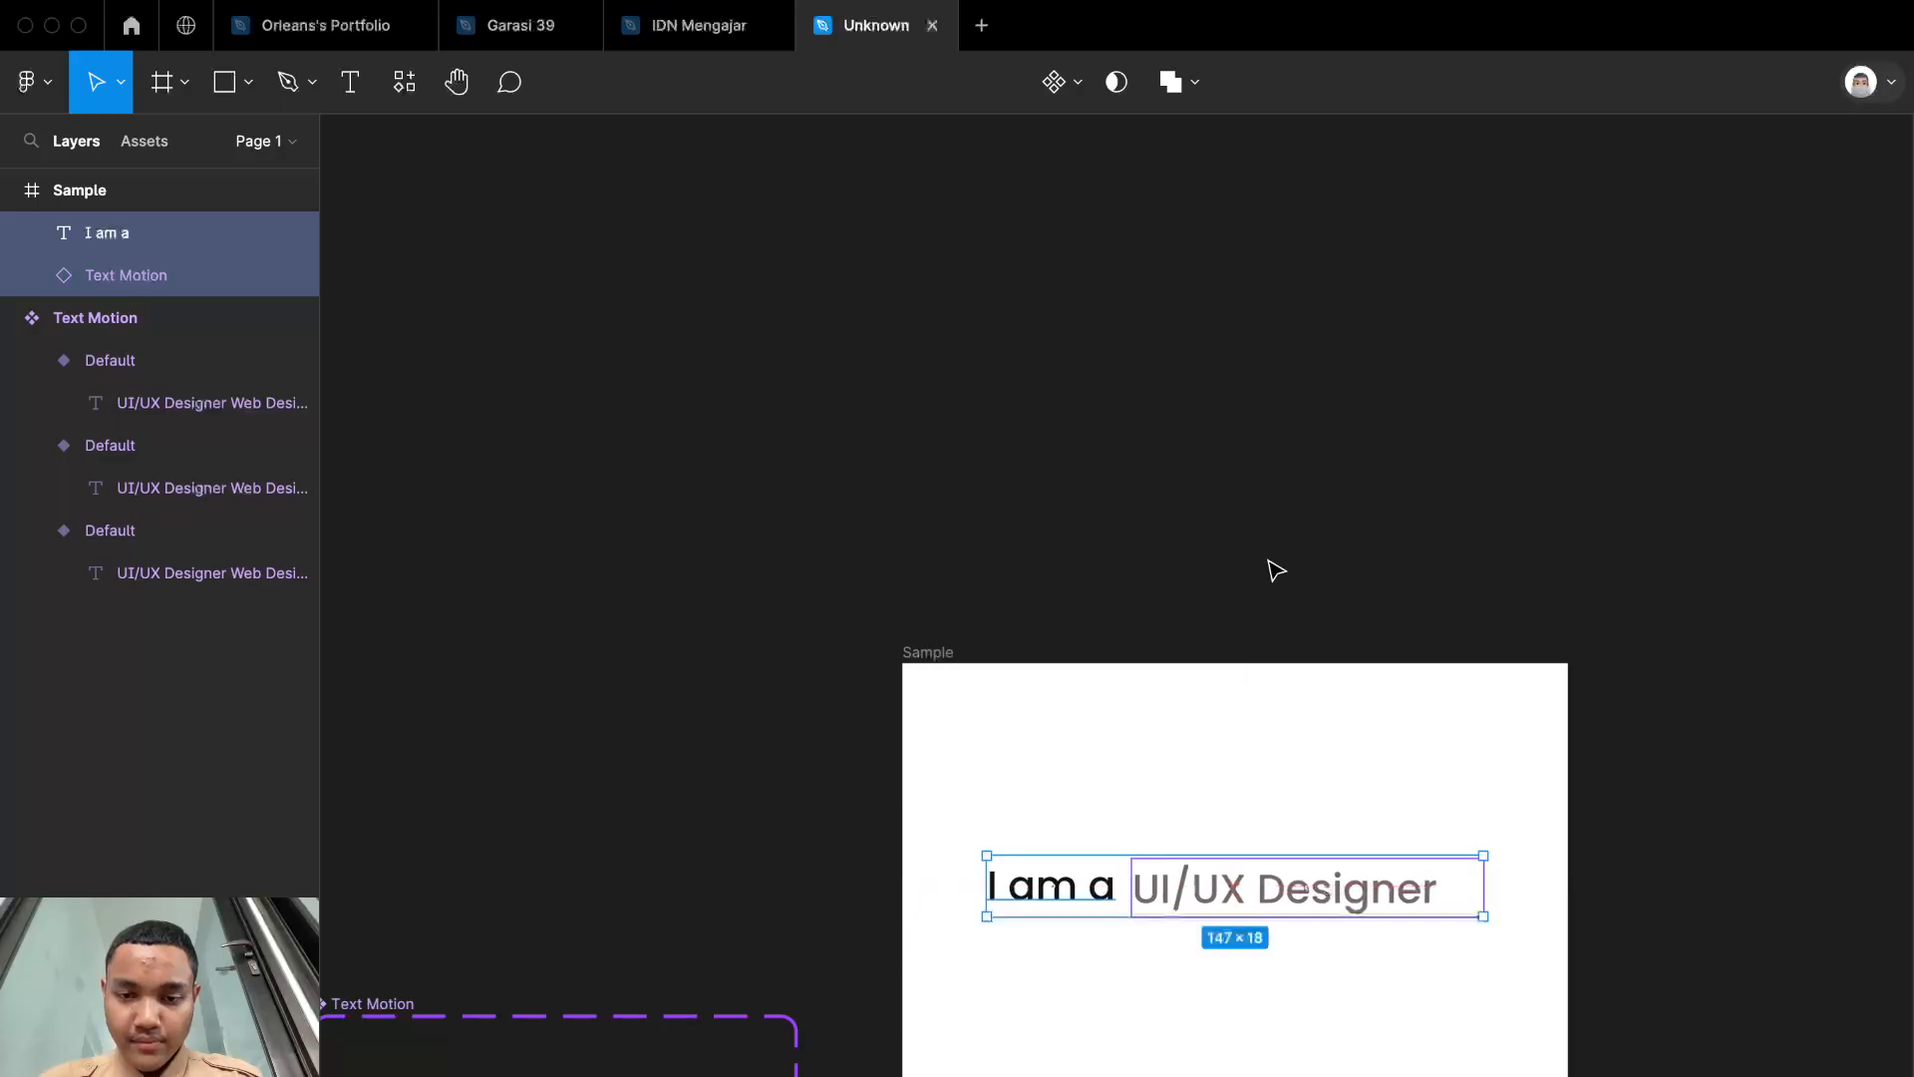
left_click(1280, 599)
Step: Present the Sample frame as a prototype to check the looping text animation, and close the preview
scroll(1276, 578, "up", 5)
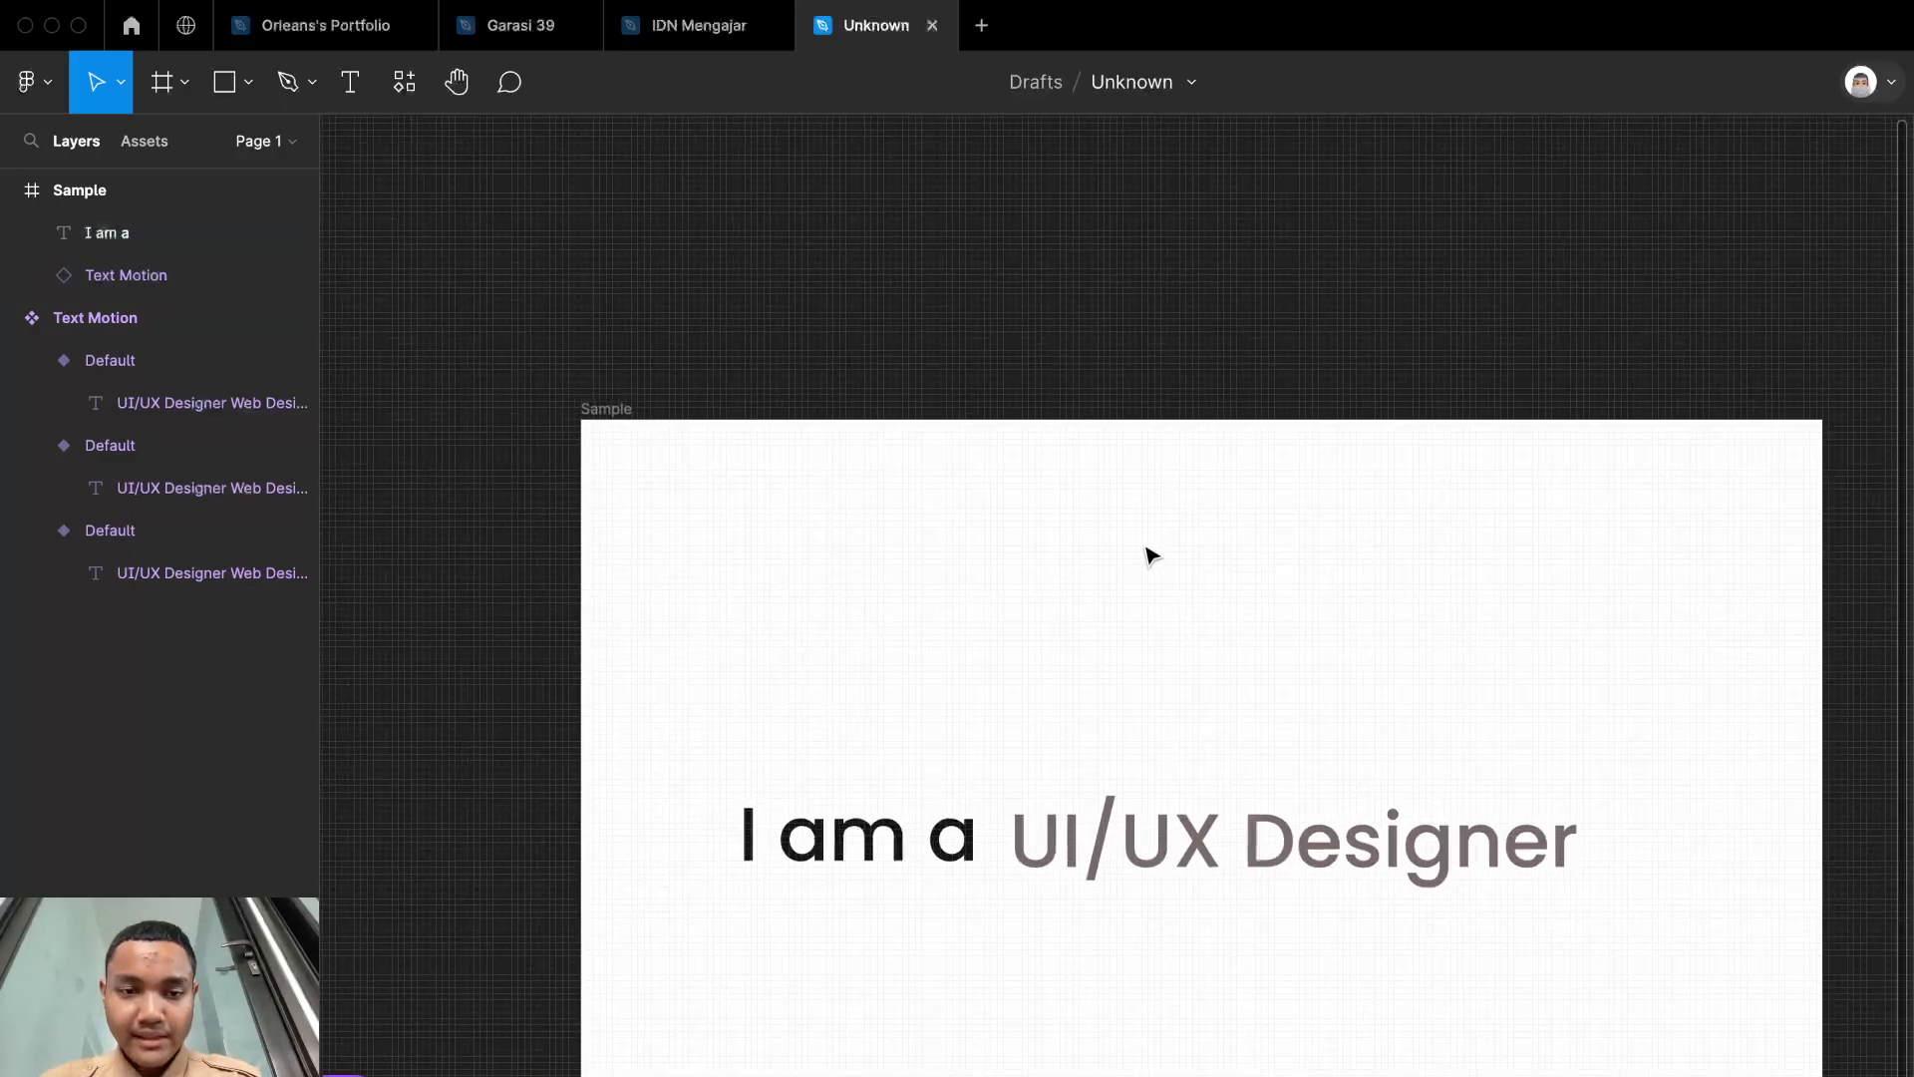
left_click(620, 410)
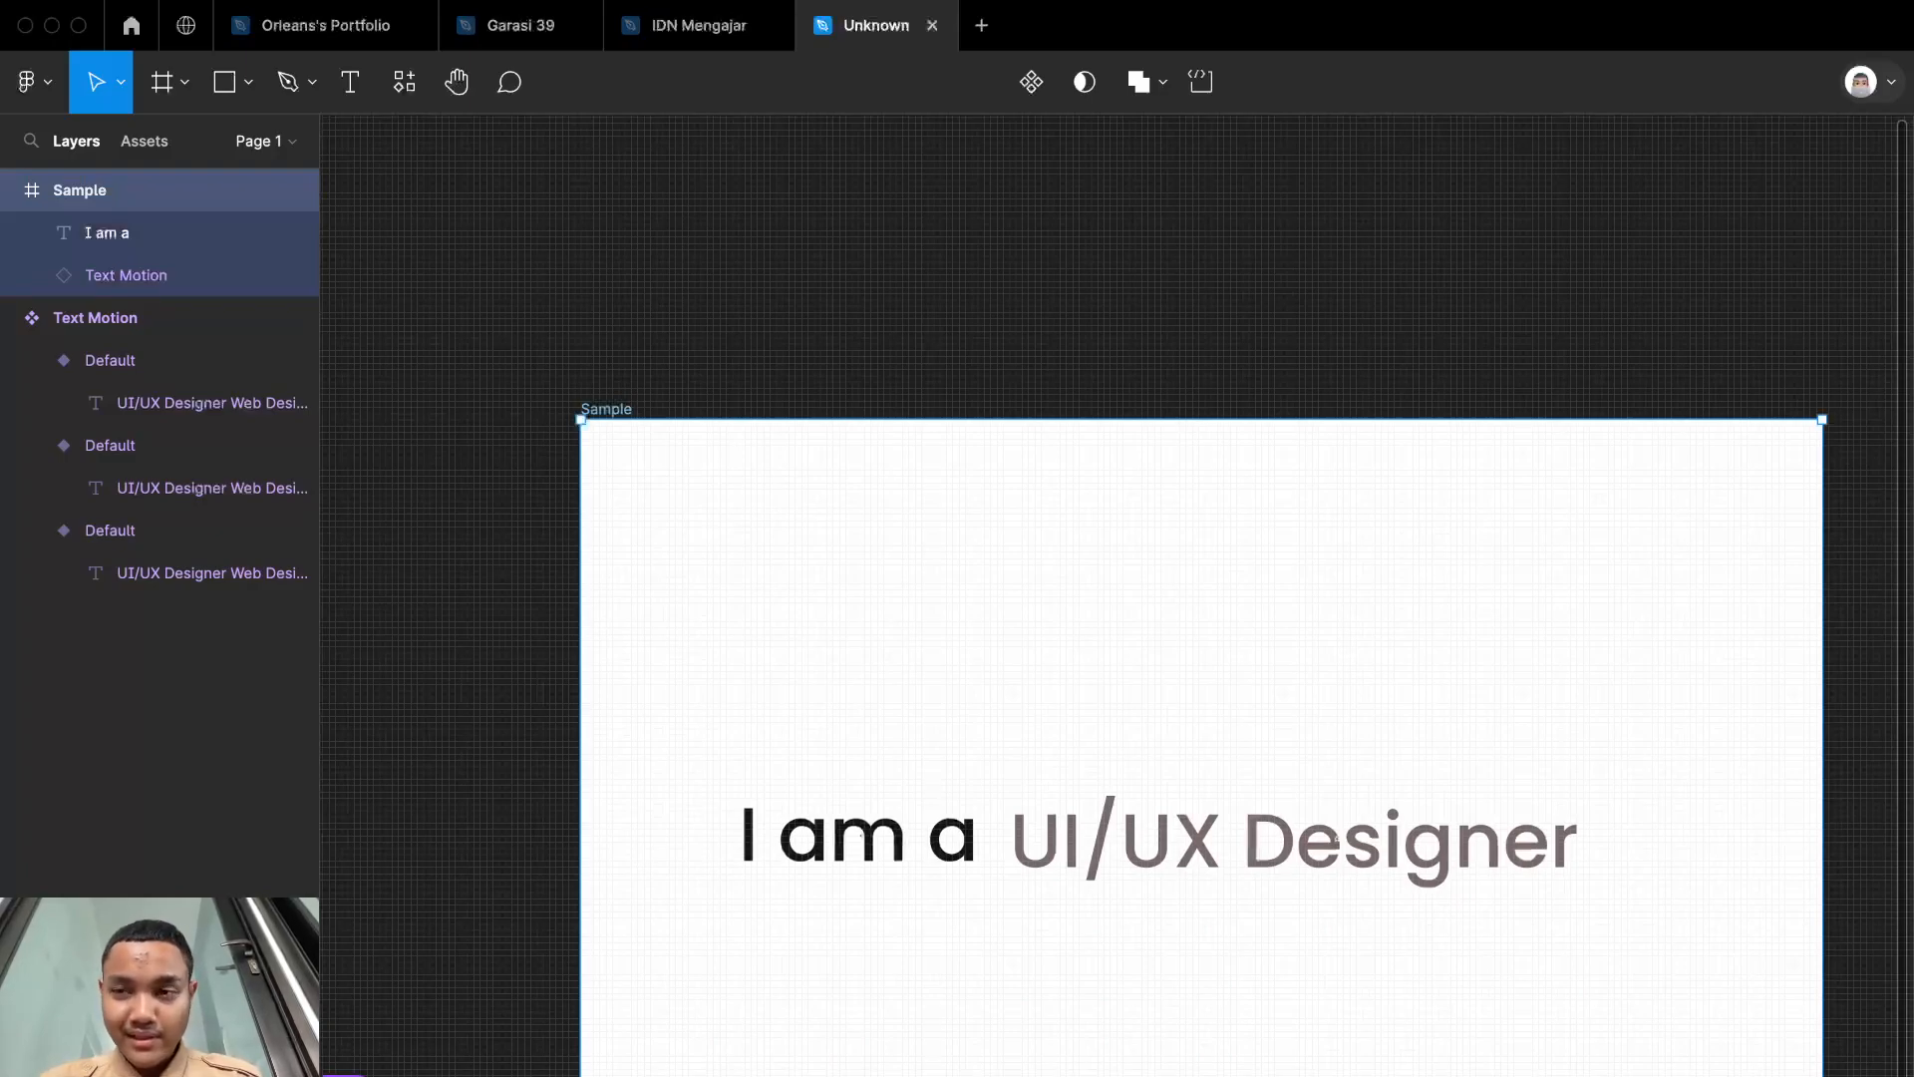
key("super+alt+Return")
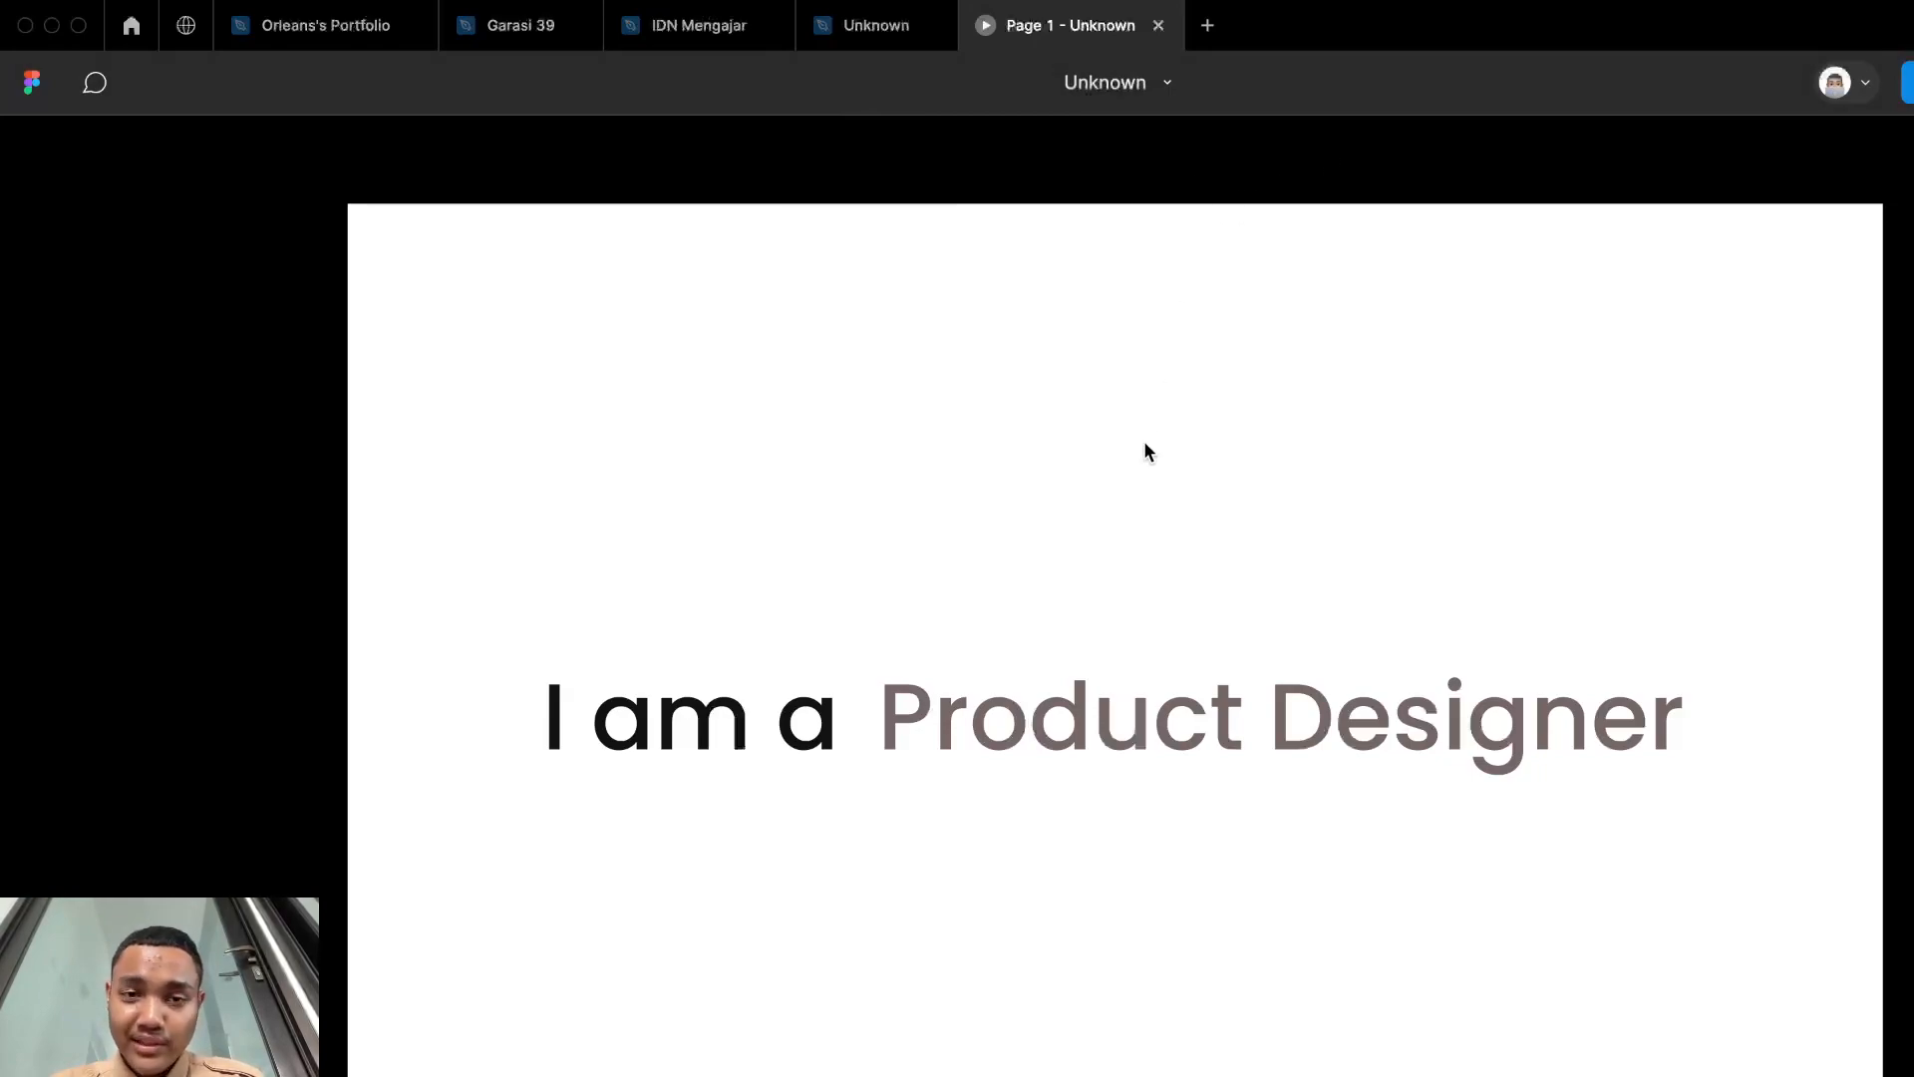
left_click(1159, 26)
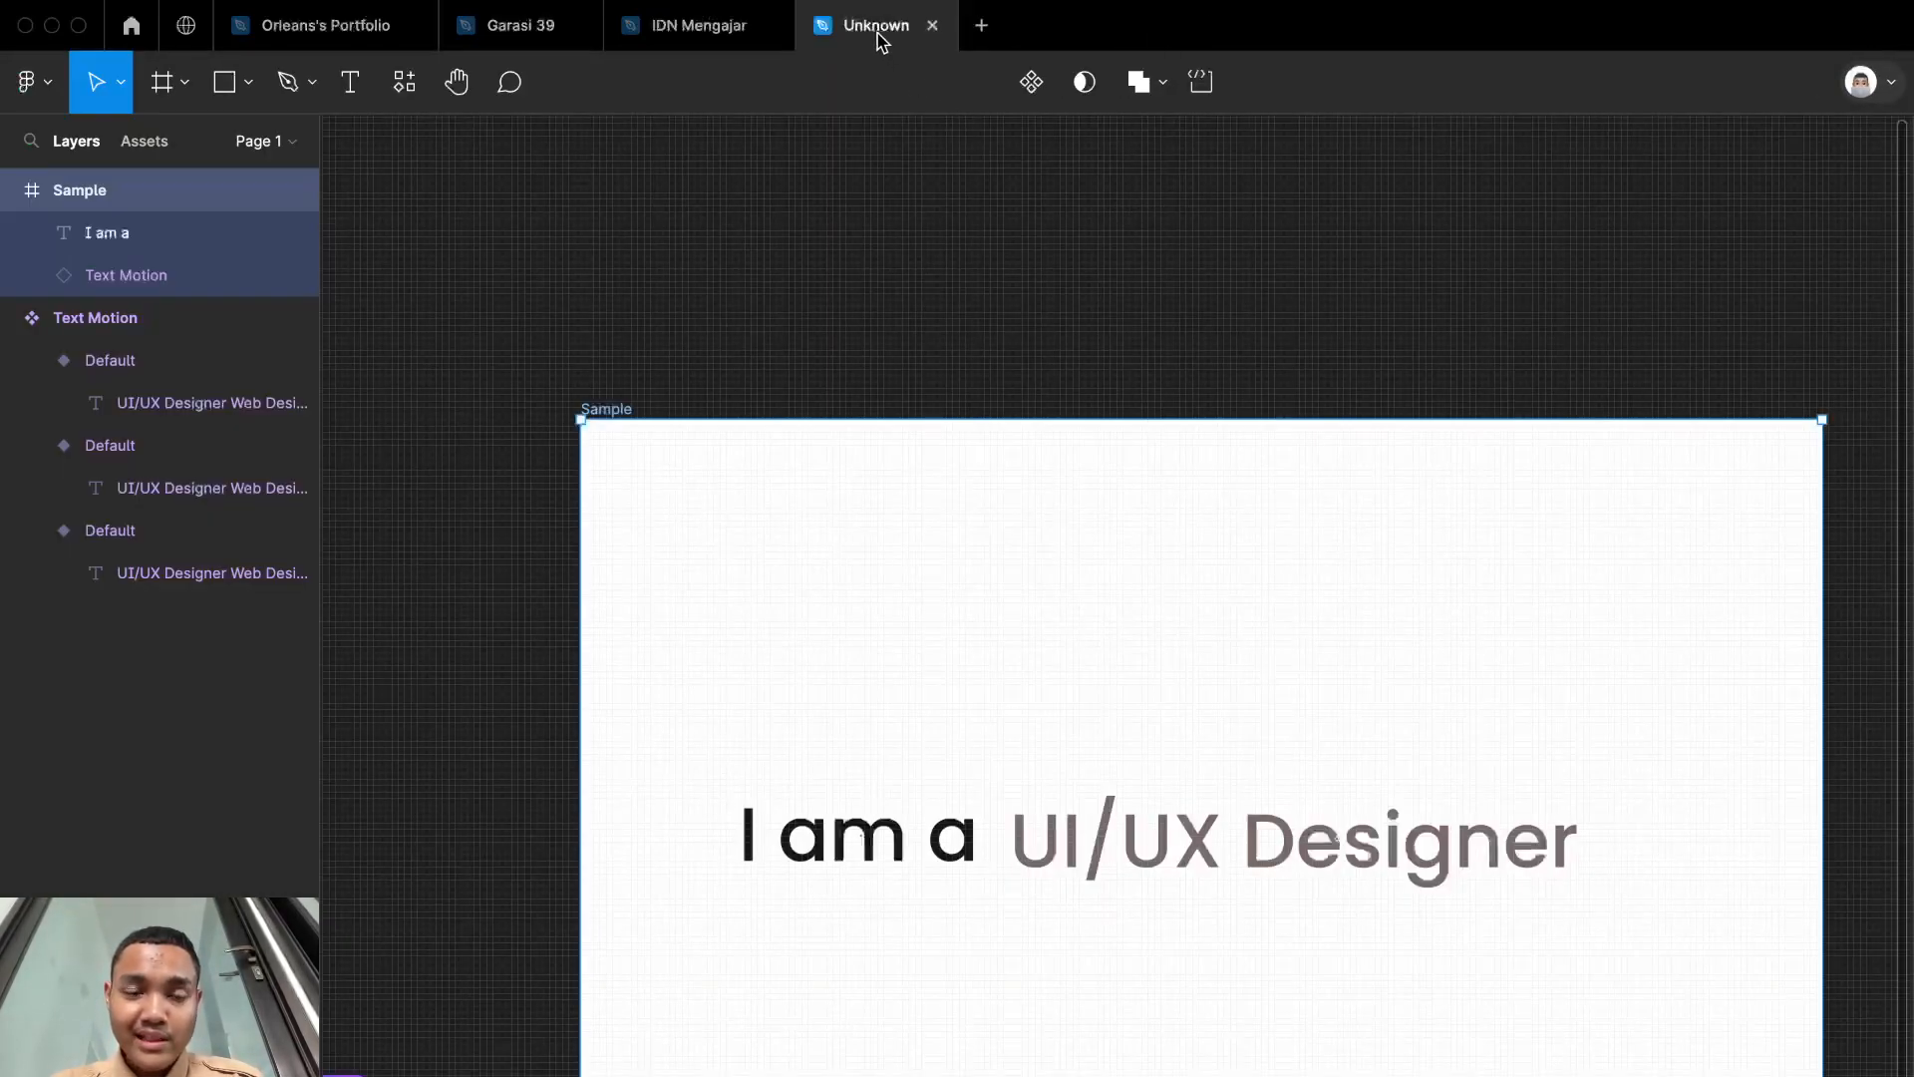
scroll(868, 522, "right", 3)
scroll(914, 449, "down", 5)
scroll(917, 451, "down", 3)
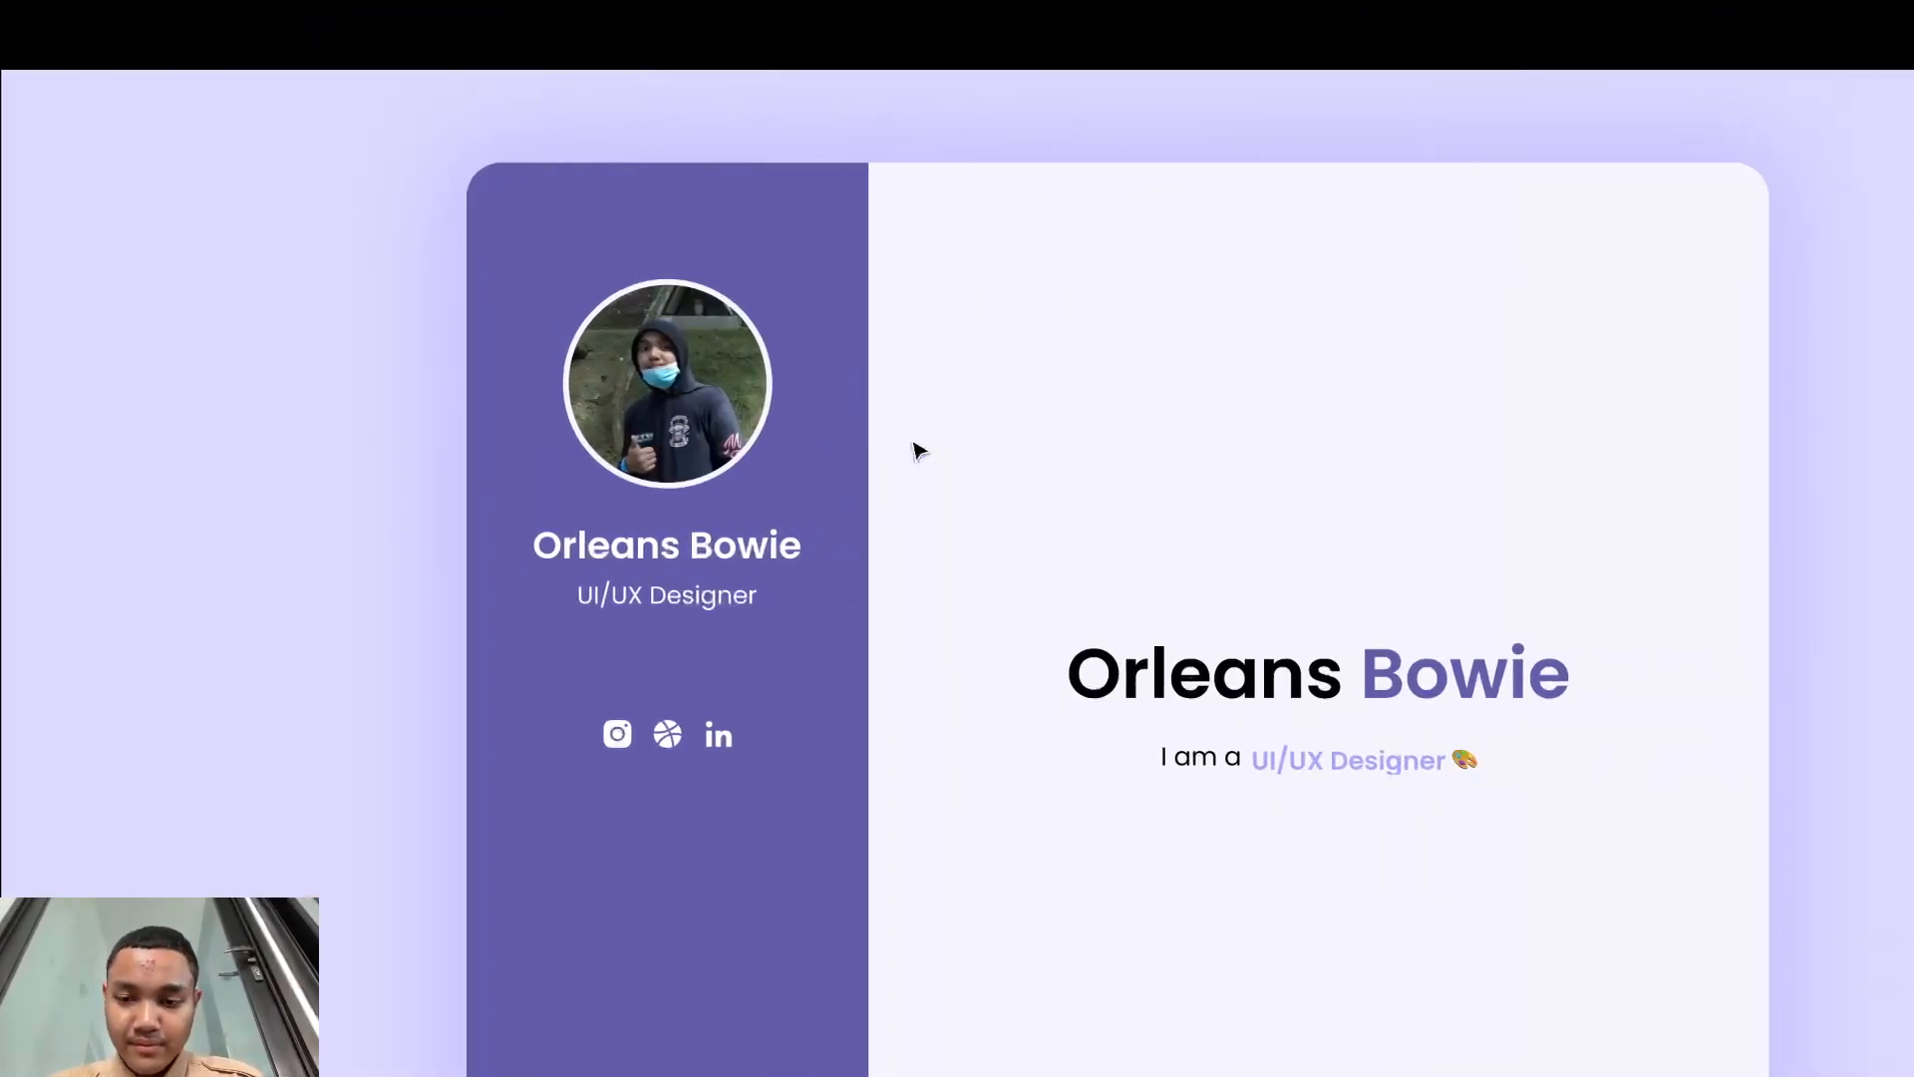